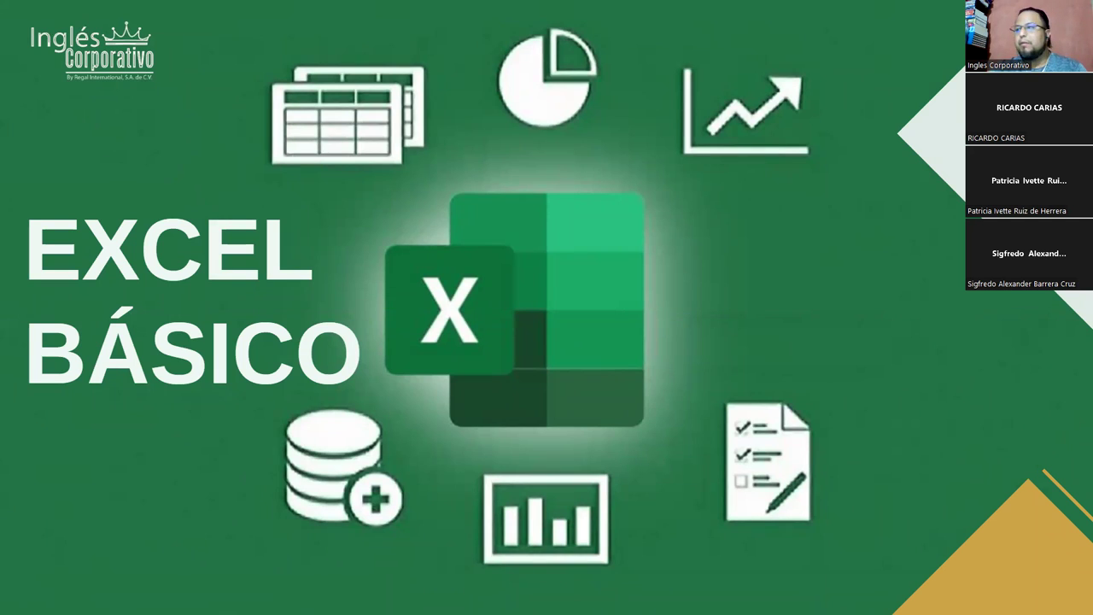
# Advance past the Excel Básico title slide to the 'Sesión #9 – Tema: Filtros' slide.
pyautogui.click(1065, 327)
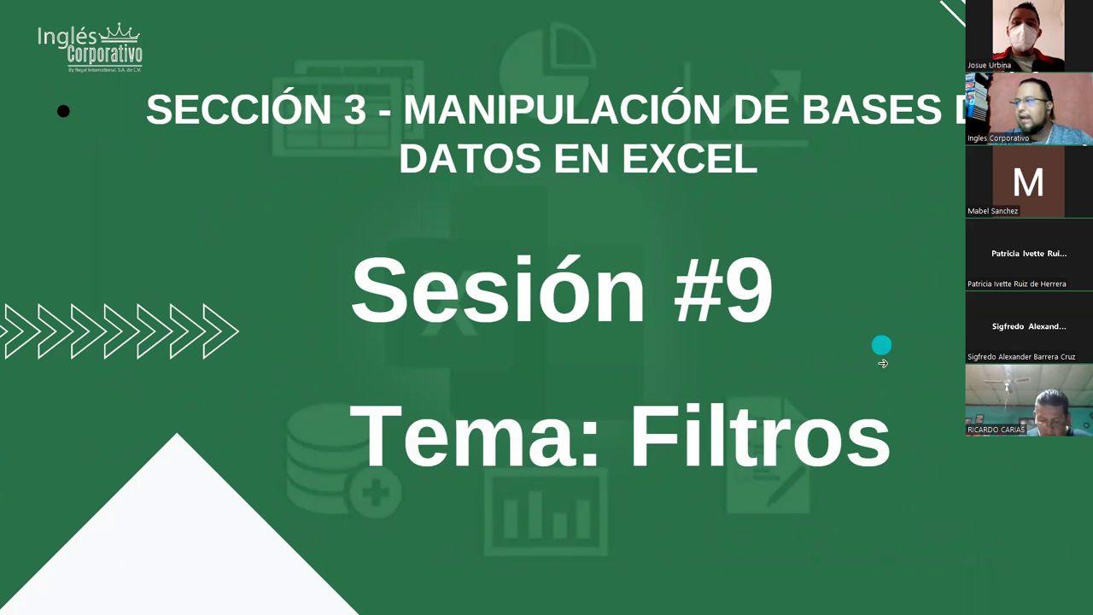
# Play the Filtros title slide's exit animation and move on to the Objetivo slide.
pyautogui.click(957, 320)
pyautogui.click(957, 321)
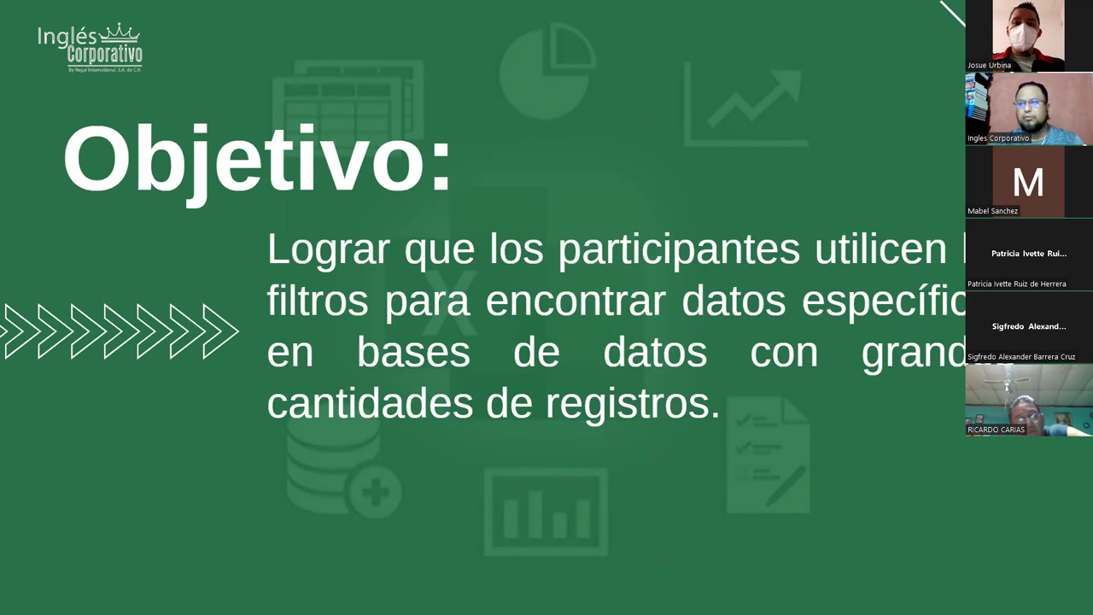
# Move on to the slide defining what Excel filters do.
pyautogui.press('Right')
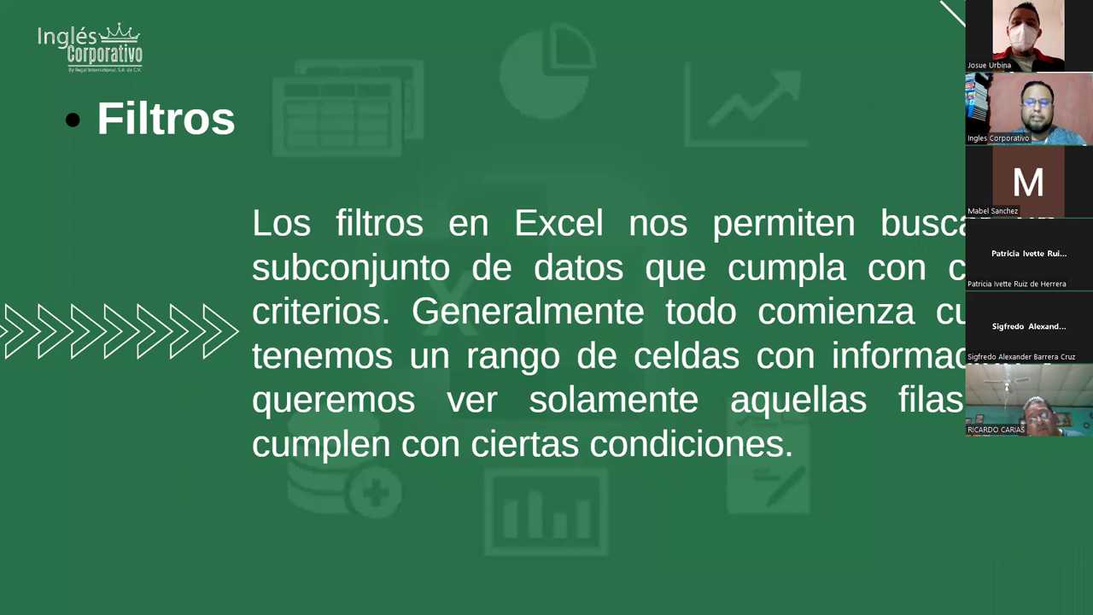
# Show the 'Por ejemplo...' slide asking how to see only Hugo's sales rows.
pyautogui.press('Right')
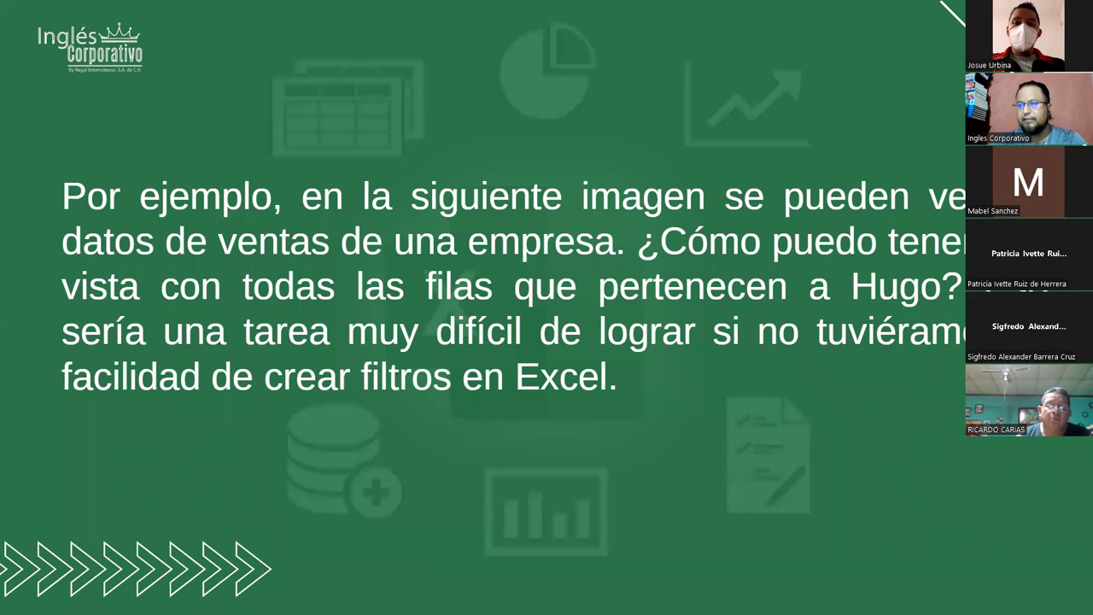
# Show the sales table image with Región, Vendedor, Orden, Fecha and Total columns.
pyautogui.press('Right')
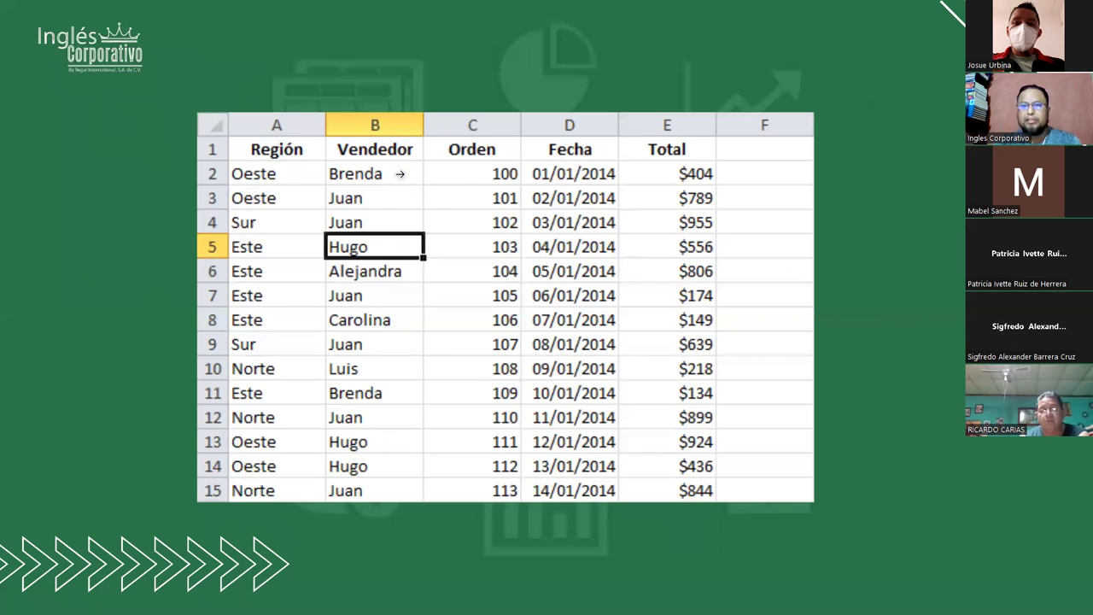
# Go from the sales table example to the 'CÓMO CREAR FILTROS EN EXCEL' slide.
pyautogui.click(400, 174)
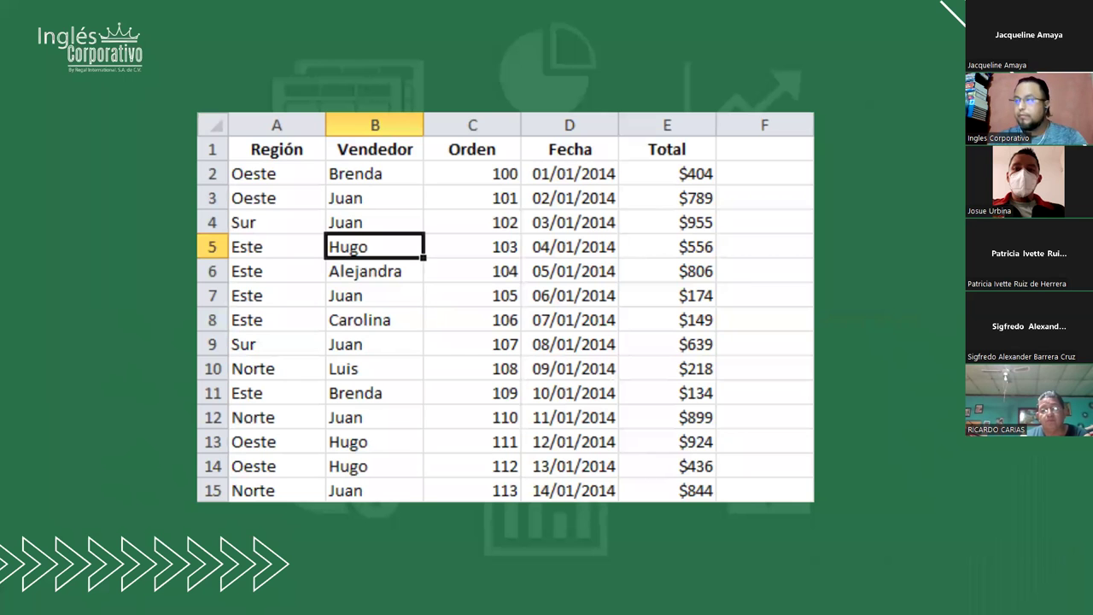
pyautogui.press('Right')
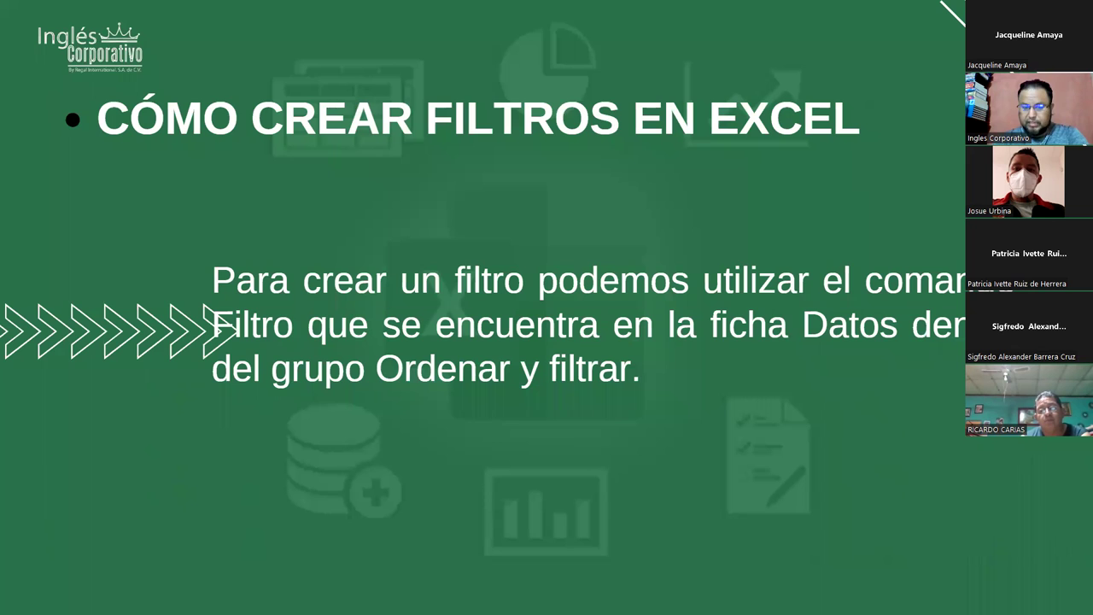
# Bring up the slide of the Excel Datos tab with Filtro active on the sales table.
pyautogui.moveTo(3, 2)
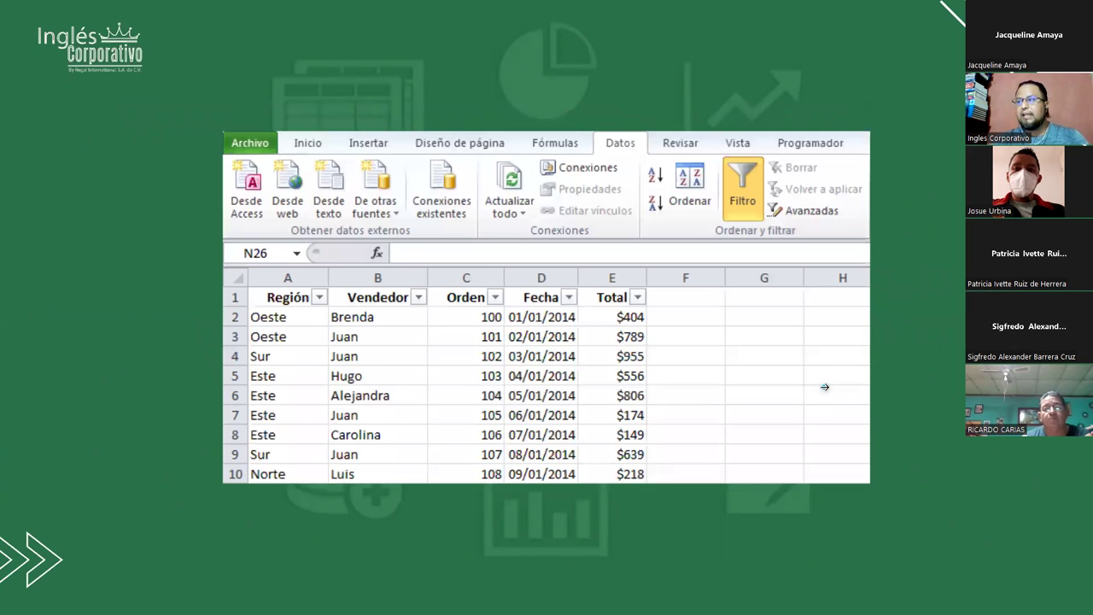
# Circle the Región, Vendedor, Orden and Fecha filter arrows in red ink and link them.
pyautogui.click(569, 288)
pyautogui.click(612, 147)
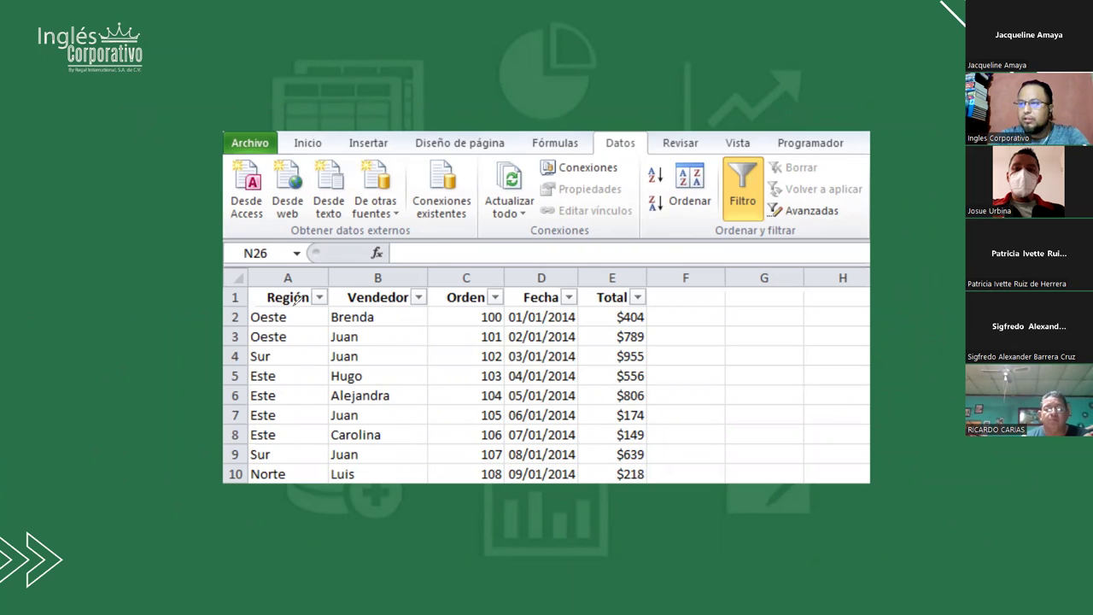
pyautogui.moveTo(338, 278); pyautogui.dragTo(330, 281)
pyautogui.moveTo(423, 281); pyautogui.dragTo(403, 288)
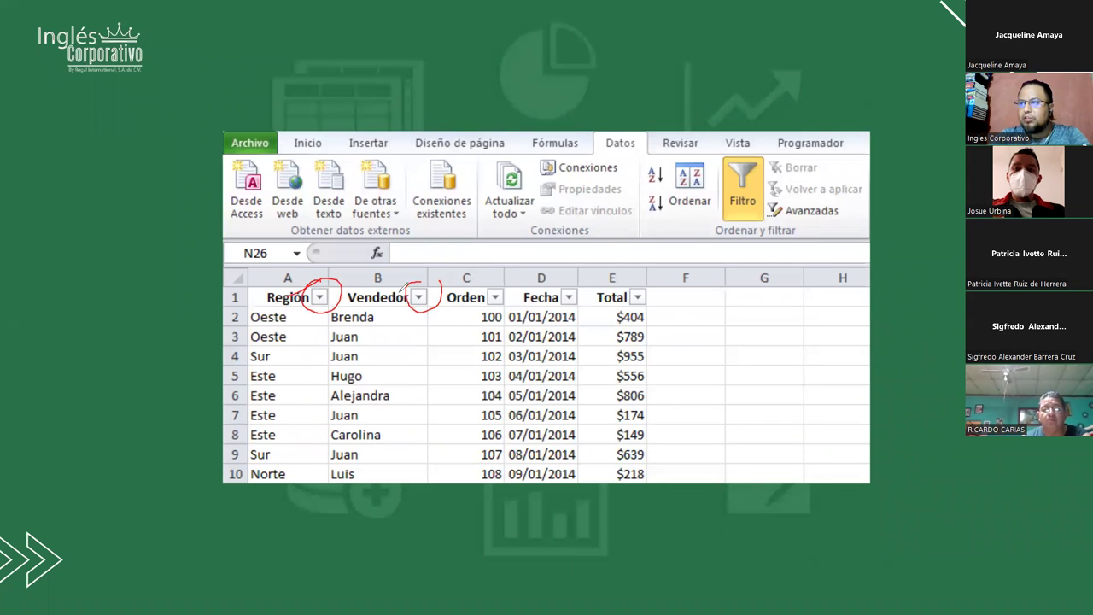
pyautogui.moveTo(486, 292); pyautogui.dragTo(510, 274)
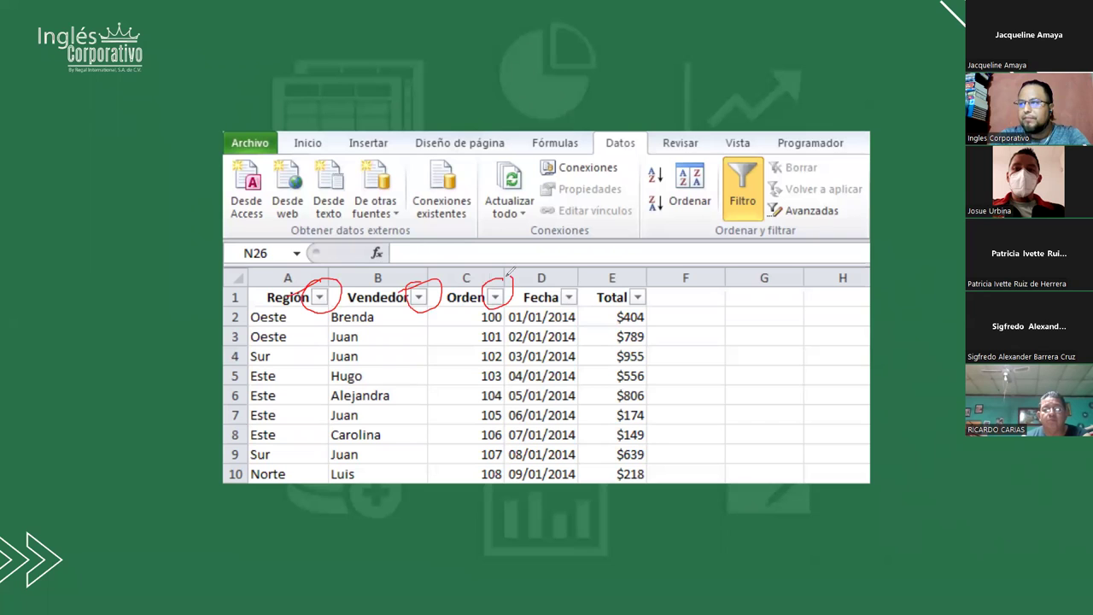
pyautogui.moveTo(556, 303)
pyautogui.mouseDown()
pyautogui.moveTo(581, 275)
pyautogui.moveTo(620, 315)
pyautogui.mouseUp()
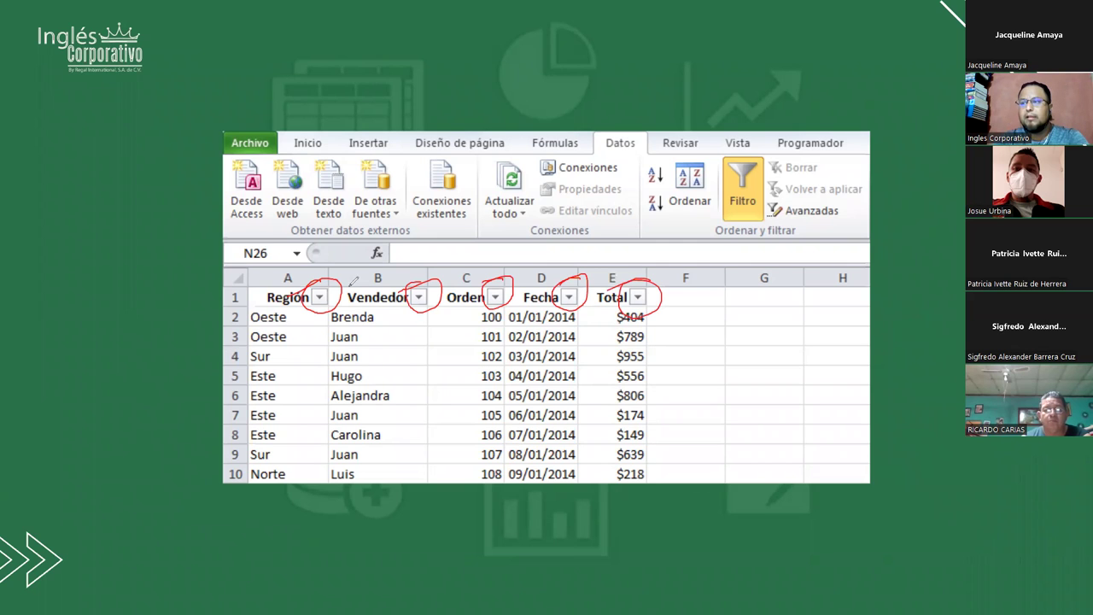
pyautogui.moveTo(333, 273); pyautogui.dragTo(352, 266)
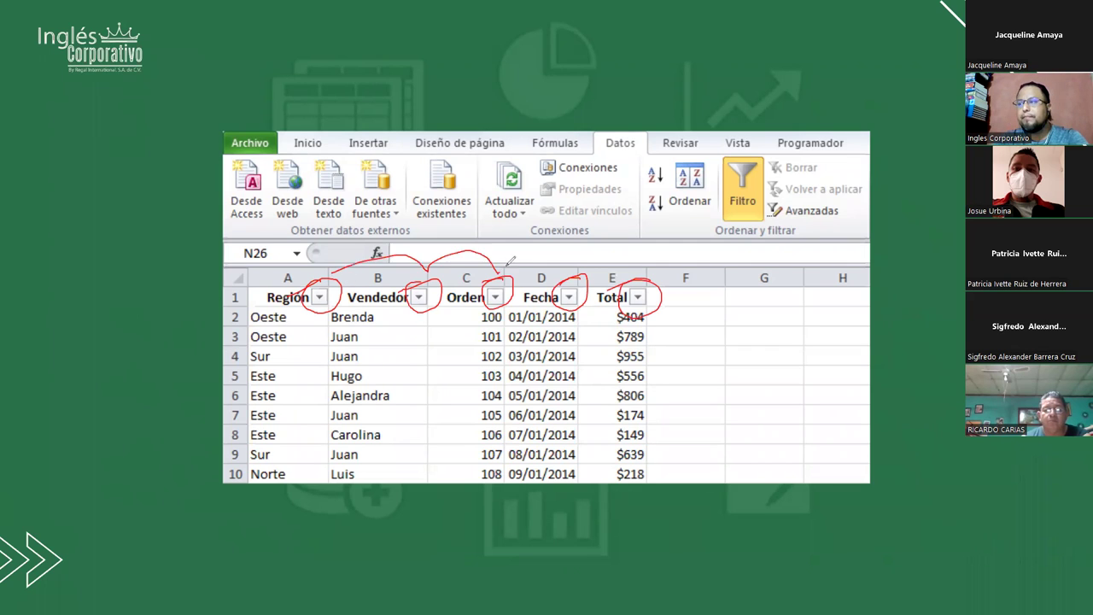
pyautogui.moveTo(496, 259); pyautogui.dragTo(646, 290)
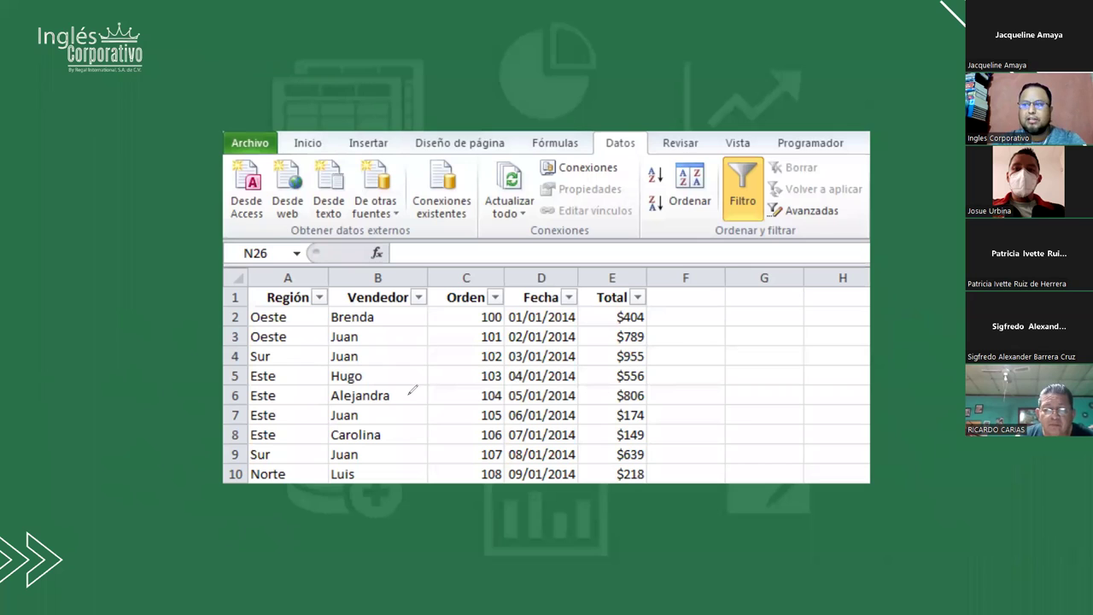
# Mark the header row, data rows and Filtro funnel in red ink, then erase all annotations.
pyautogui.moveTo(255, 285)
pyautogui.mouseDown()
pyautogui.moveTo(696, 289)
pyautogui.moveTo(252, 287)
pyautogui.mouseUp()
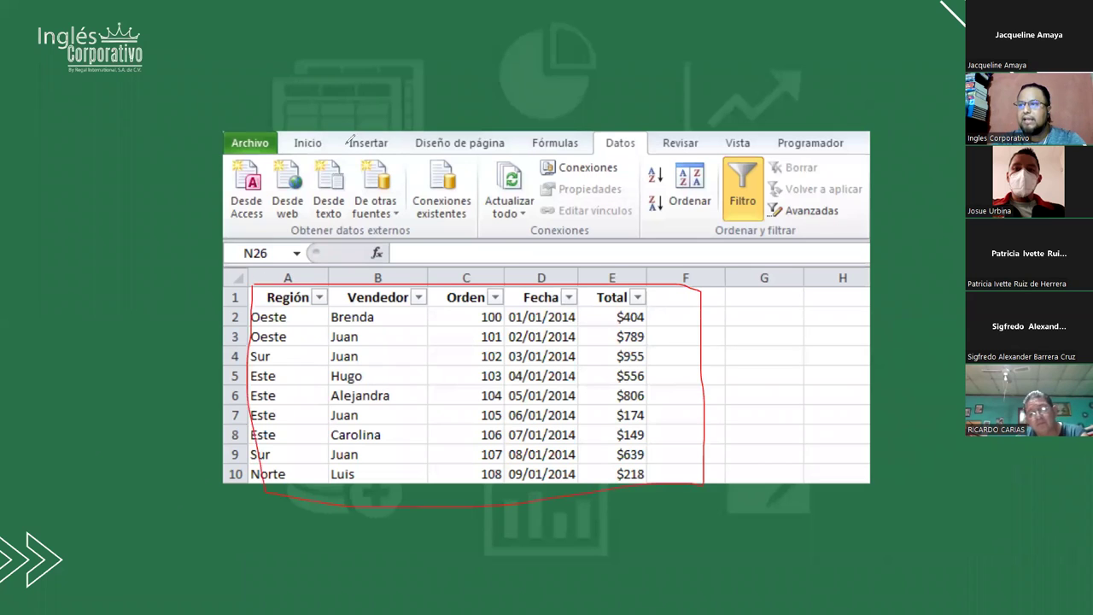
pyautogui.moveTo(347, 147)
pyautogui.mouseDown()
pyautogui.moveTo(373, 133)
pyautogui.moveTo(348, 162)
pyautogui.mouseUp()
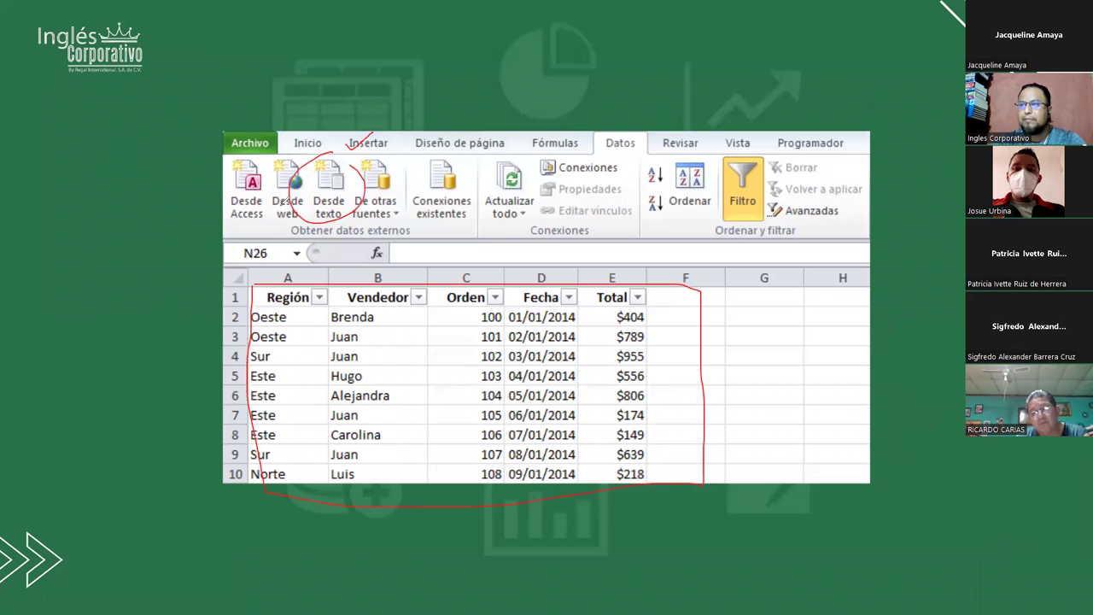
pyautogui.moveTo(310, 195)
pyautogui.mouseDown()
pyautogui.moveTo(339, 181)
pyautogui.moveTo(359, 196)
pyautogui.moveTo(380, 179)
pyautogui.moveTo(342, 203)
pyautogui.mouseUp()
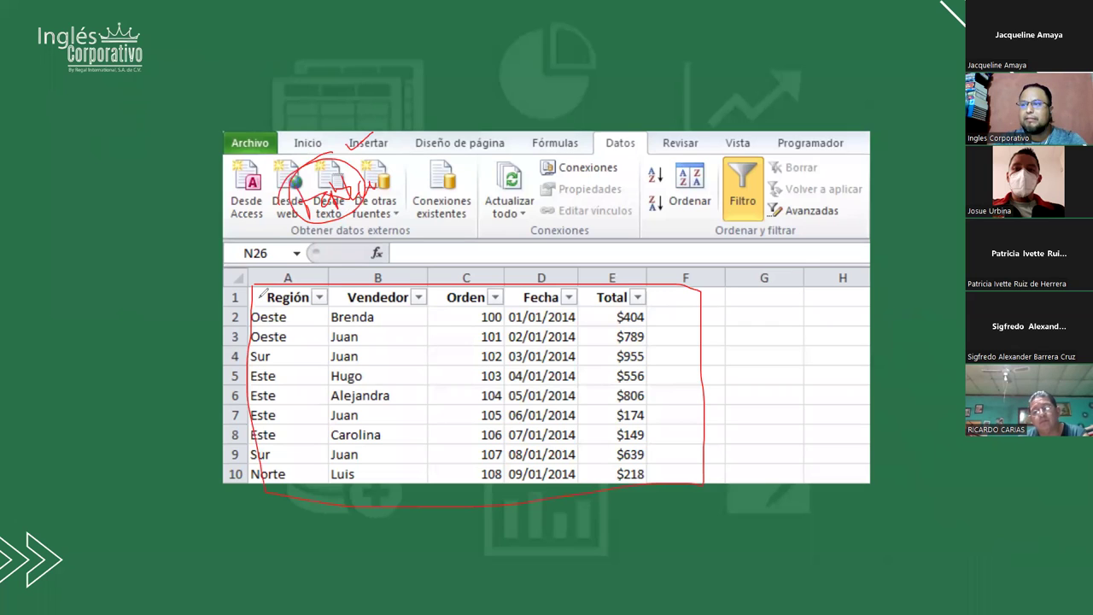
pyautogui.moveTo(253, 303); pyautogui.dragTo(675, 307)
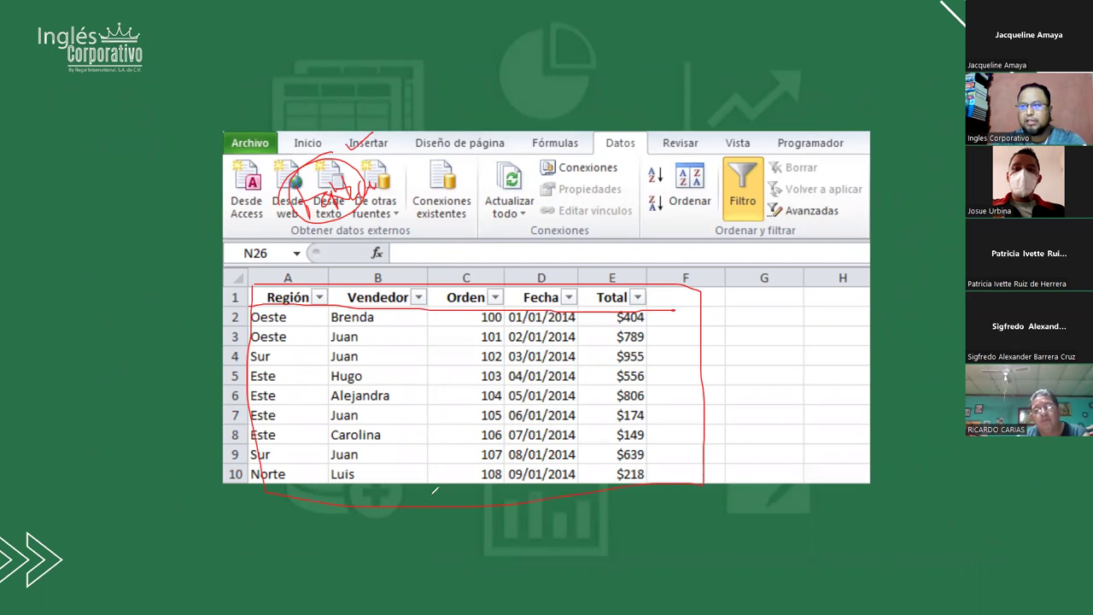
pyautogui.moveTo(413, 387); pyautogui.dragTo(464, 347)
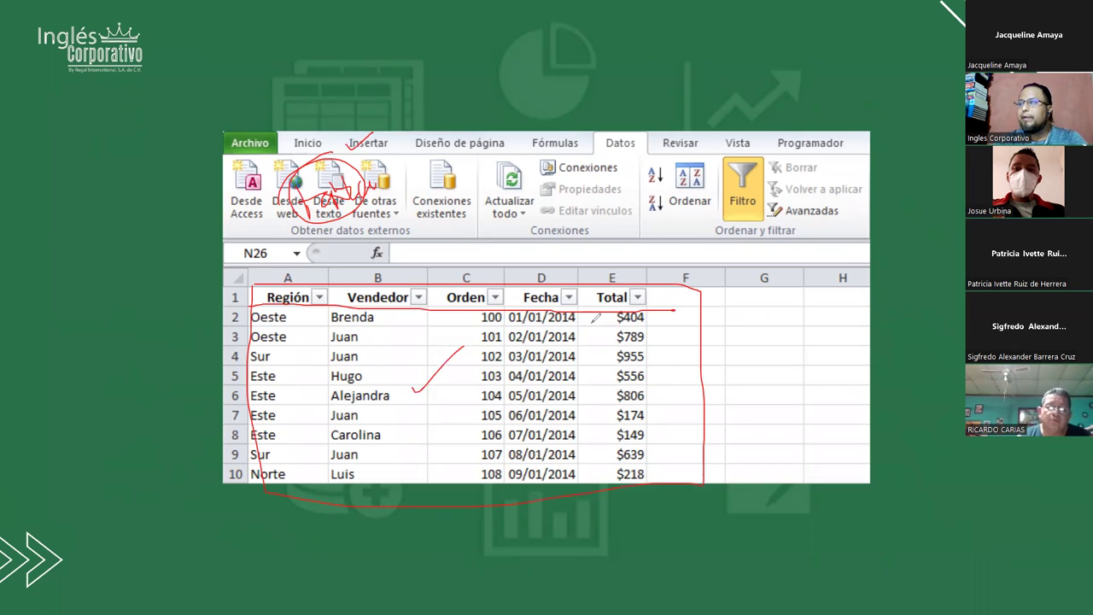
pyautogui.moveTo(749, 155)
pyautogui.mouseDown()
pyautogui.moveTo(725, 169)
pyautogui.moveTo(758, 175)
pyautogui.mouseUp()
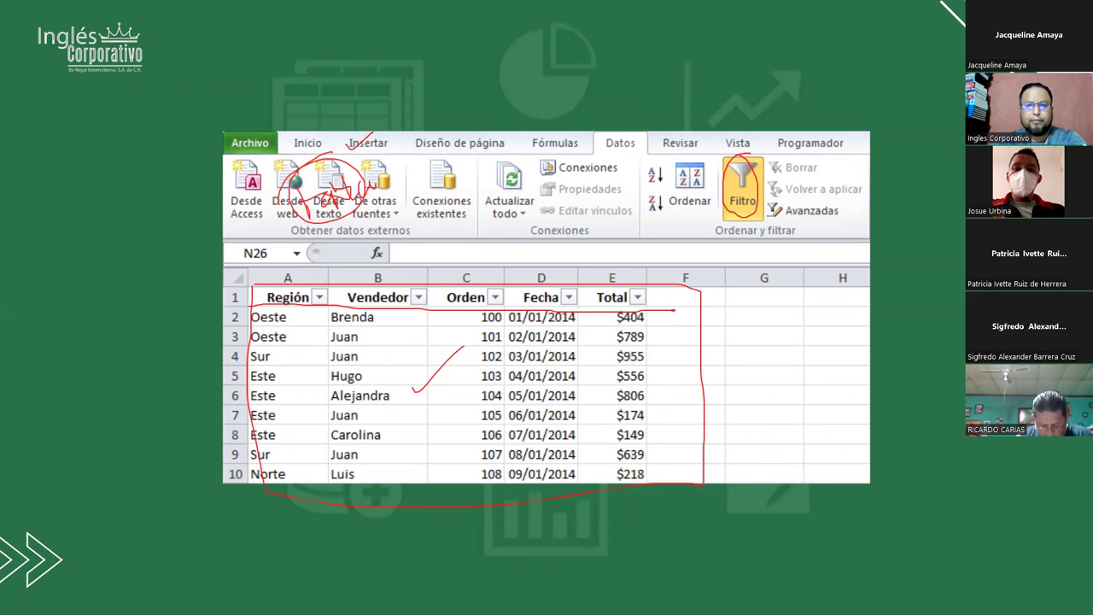
pyautogui.press('e')
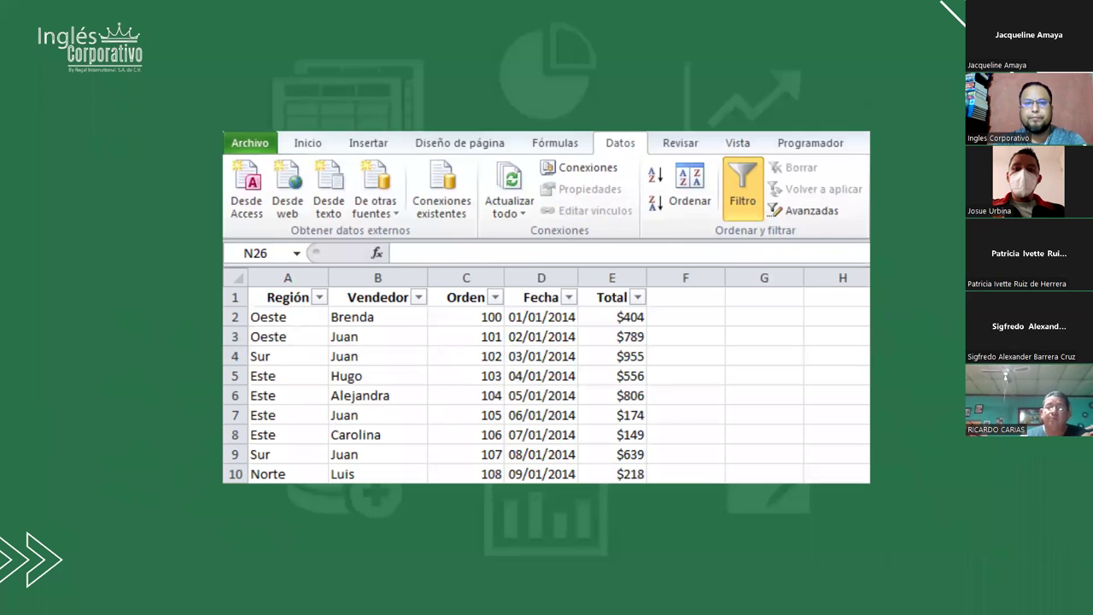
# Advance to the Filtros slide noting Filtro is also under Inicio > Modificar > Ordenar y filtrar.
pyautogui.press('Right')
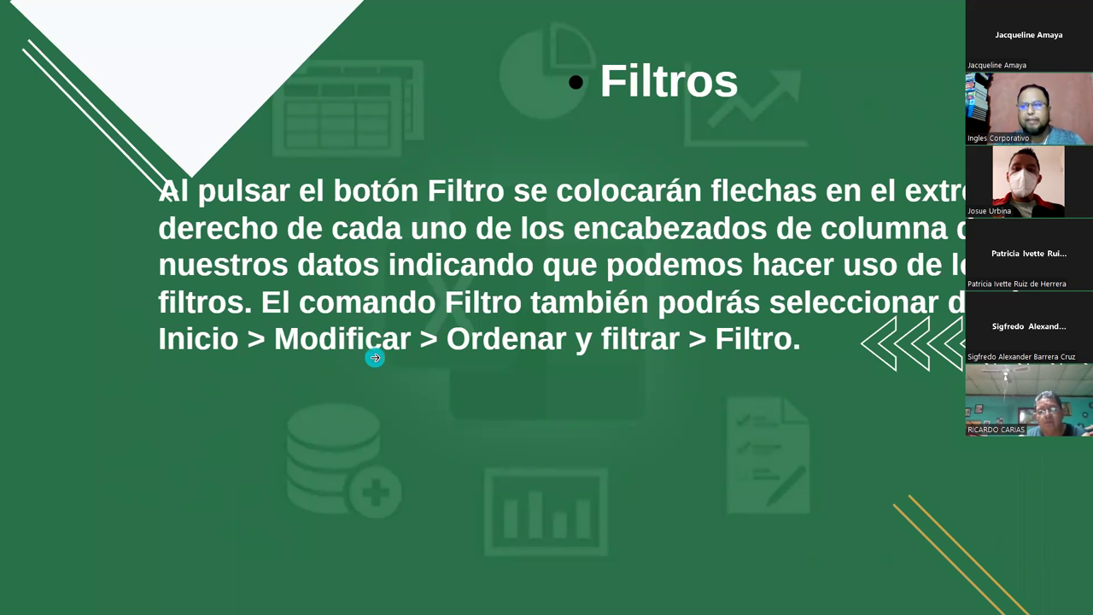
# Advance the slideshow past the Filtros text slide and its Excel screenshot slide.
pyautogui.click(244, 400)
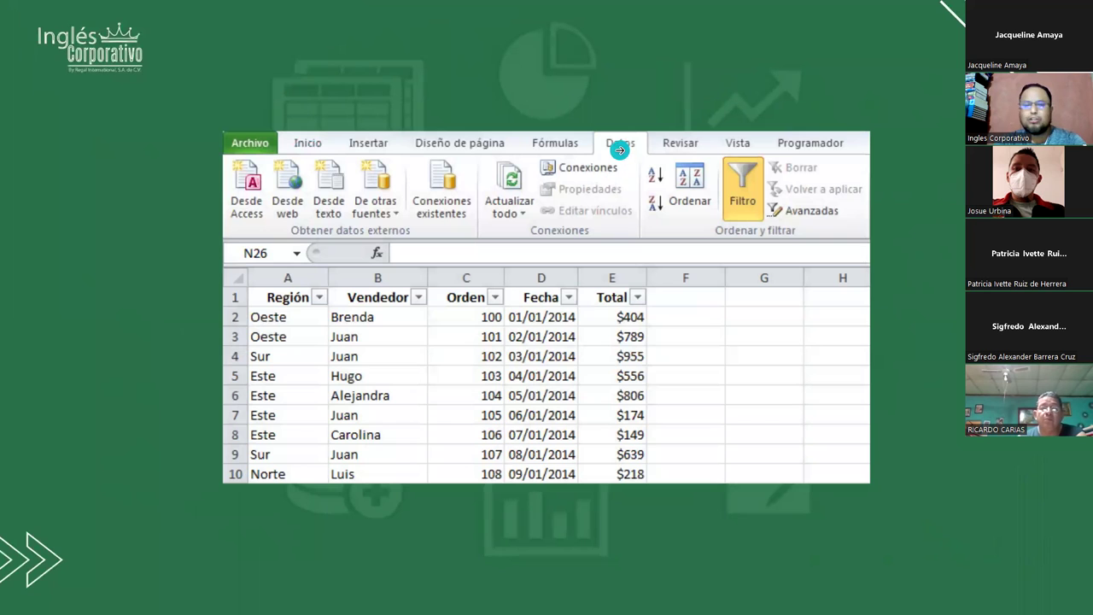
pyautogui.click(794, 315)
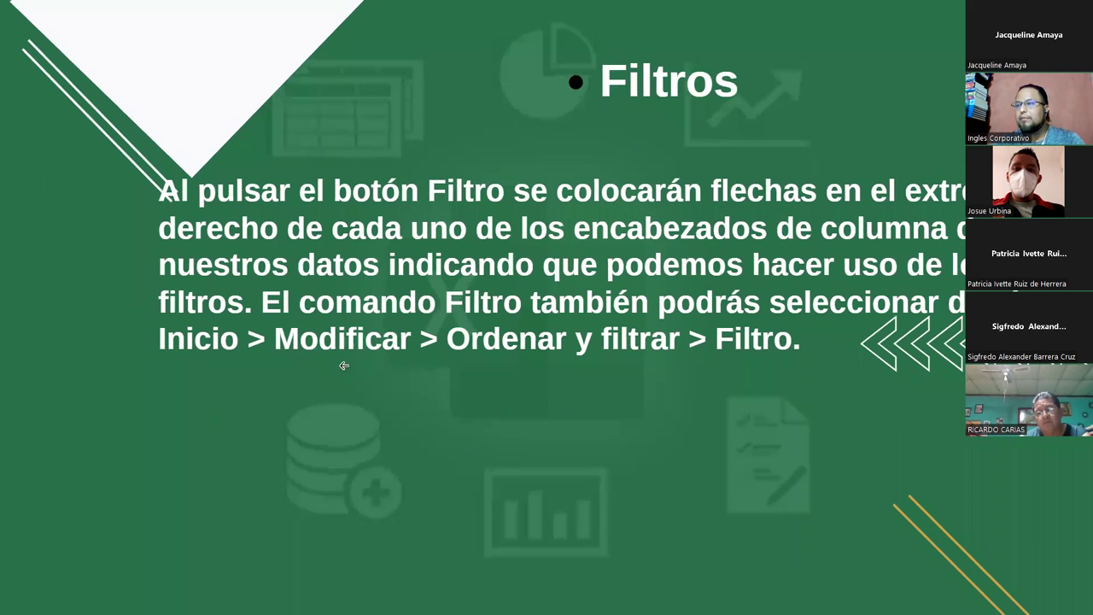
pyautogui.click(476, 362)
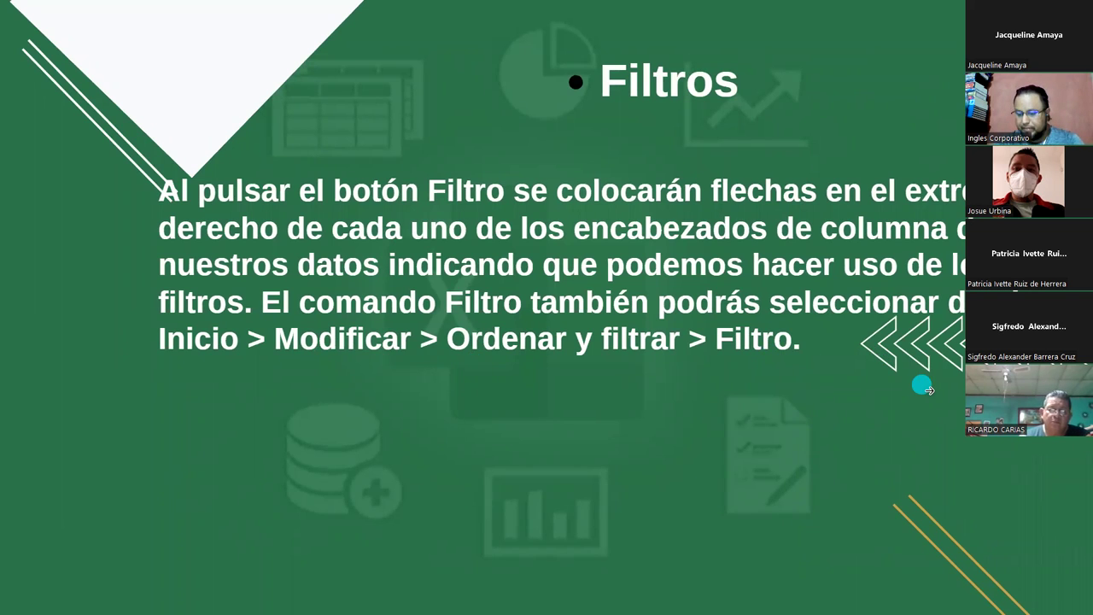
# Advance past the table-filtering slide to 'Cómo usar los filtros en Excel'.
pyautogui.press('Right')
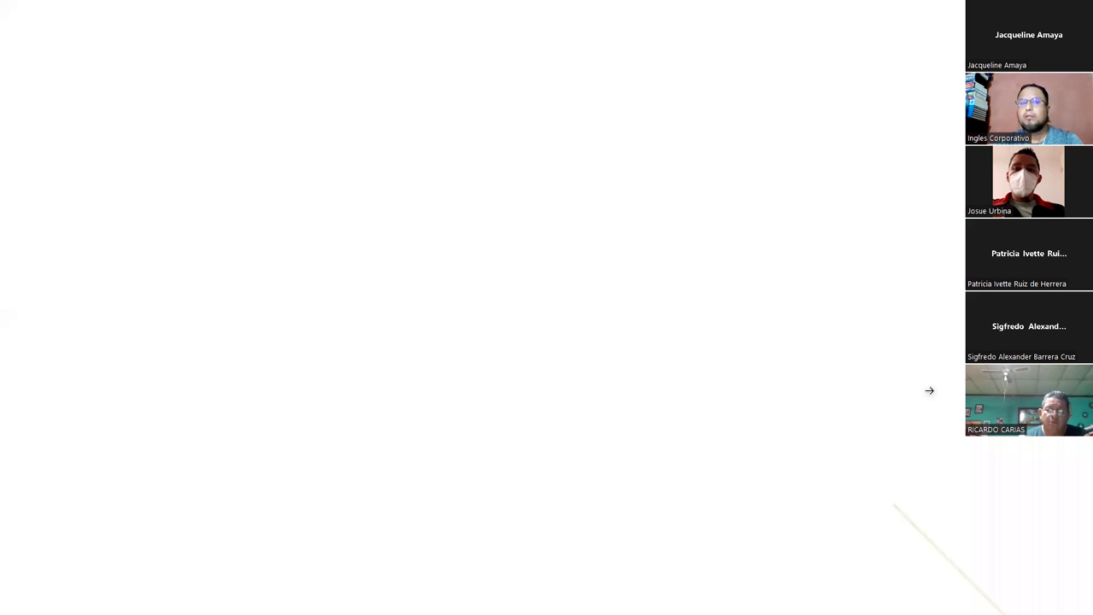
pyautogui.press('Right')
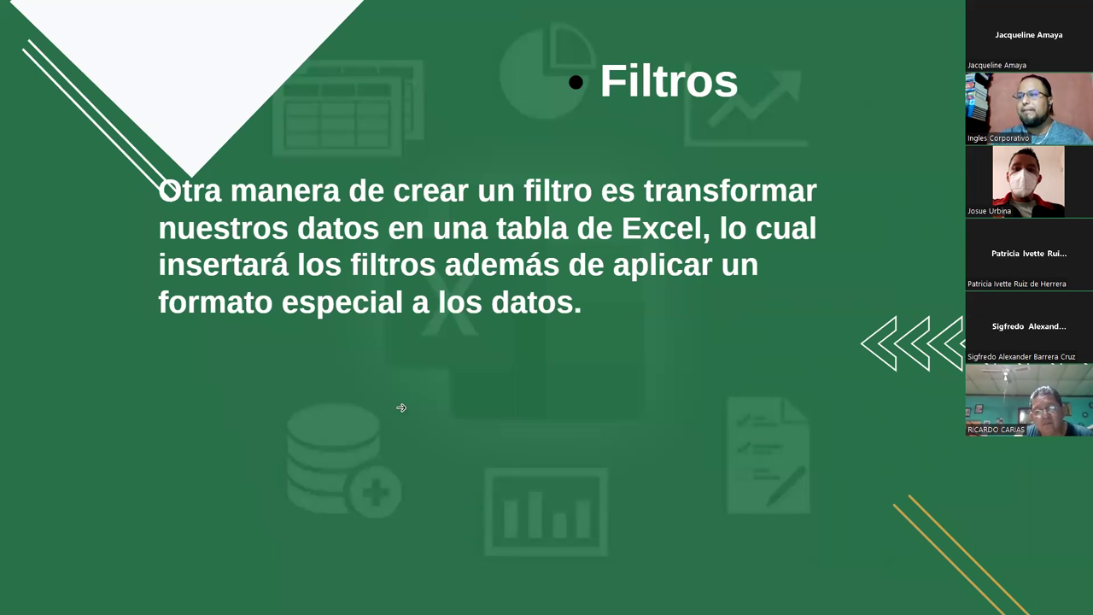
pyautogui.click(328, 317)
pyautogui.click(414, 337)
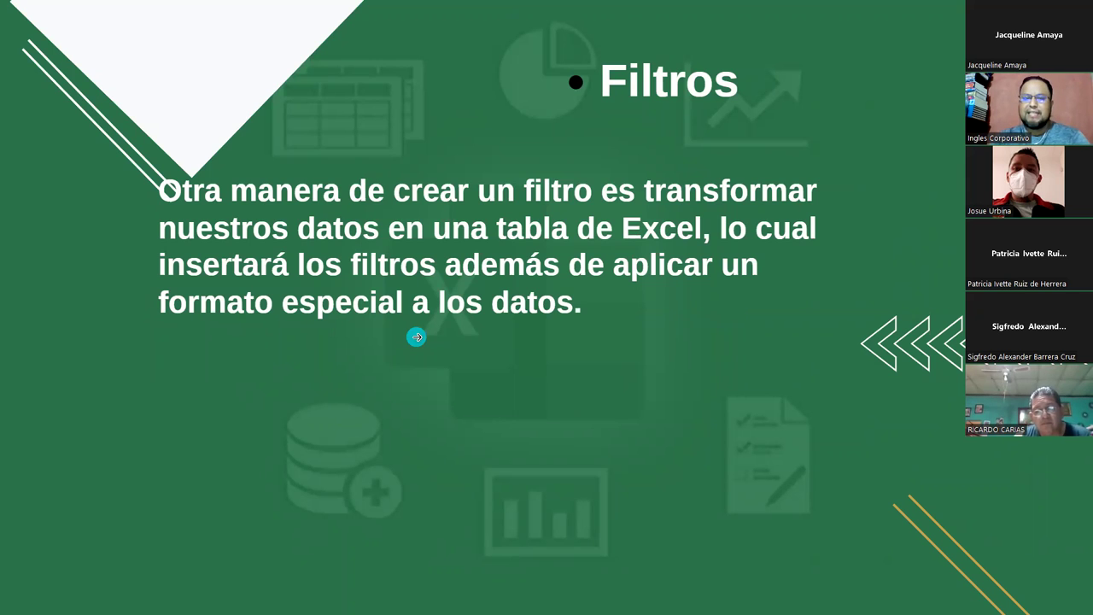
pyautogui.click(392, 348)
pyautogui.click(247, 483)
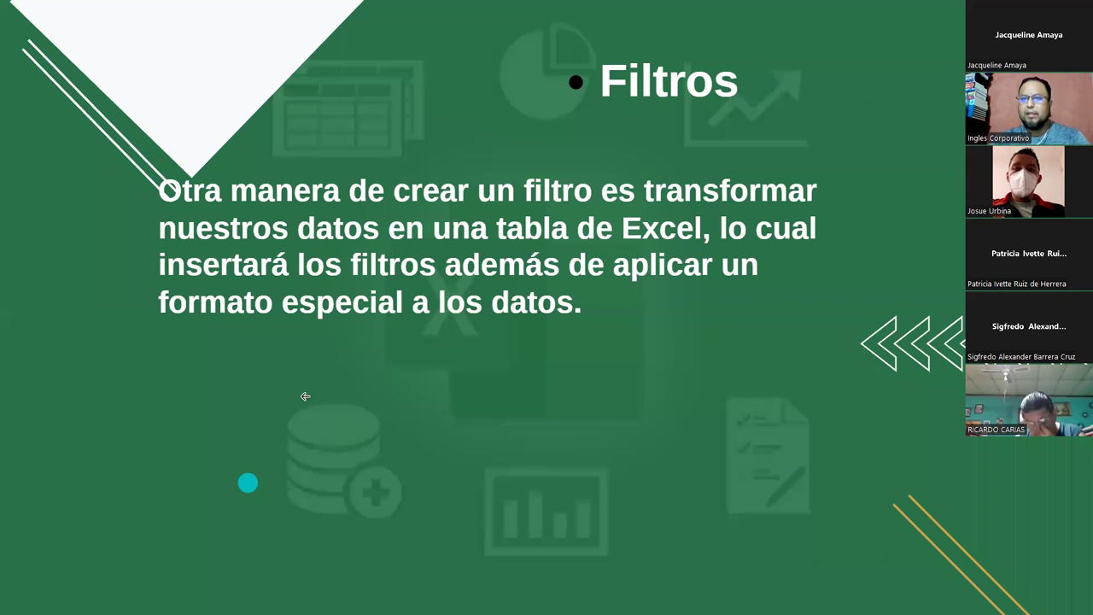
pyautogui.click(305, 396)
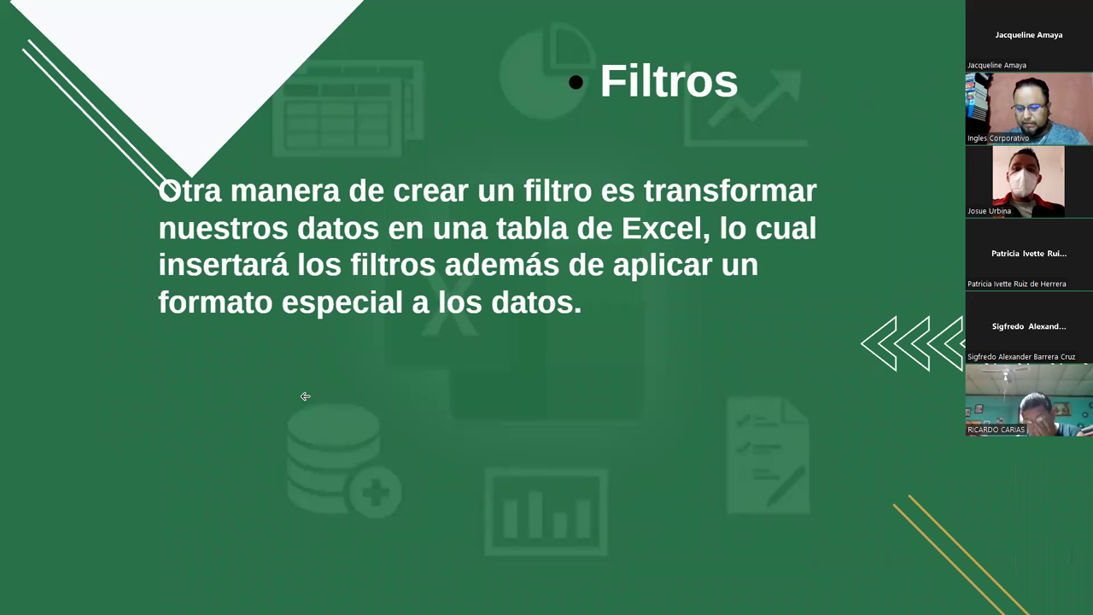
pyautogui.click(305, 396)
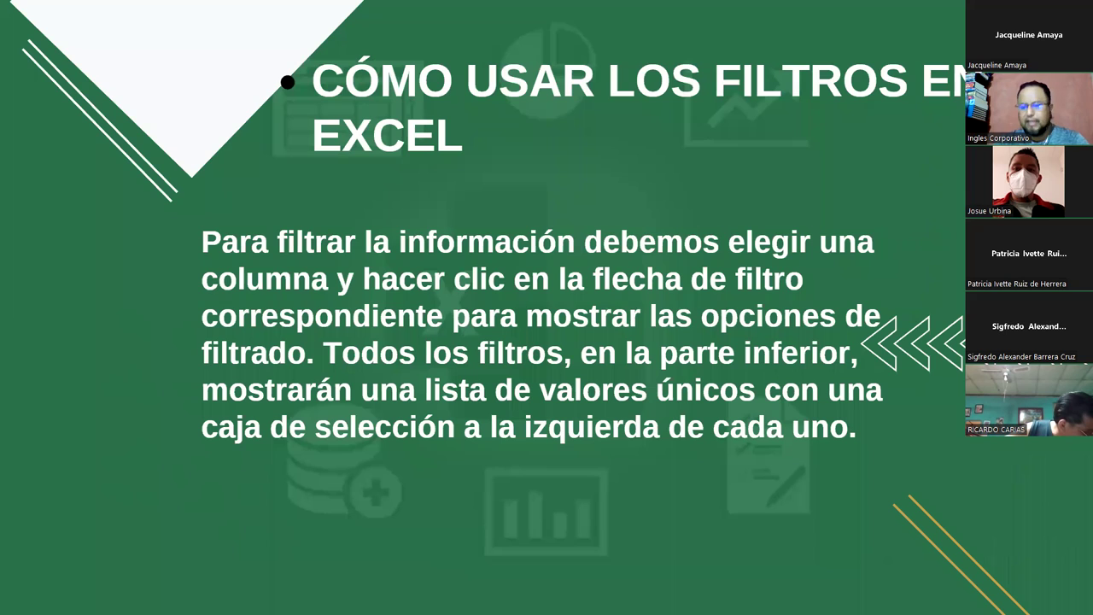
# Show the Excel screenshot of the Vendedor filter dropdown with only Hugo ticked.
pyautogui.press('Right')
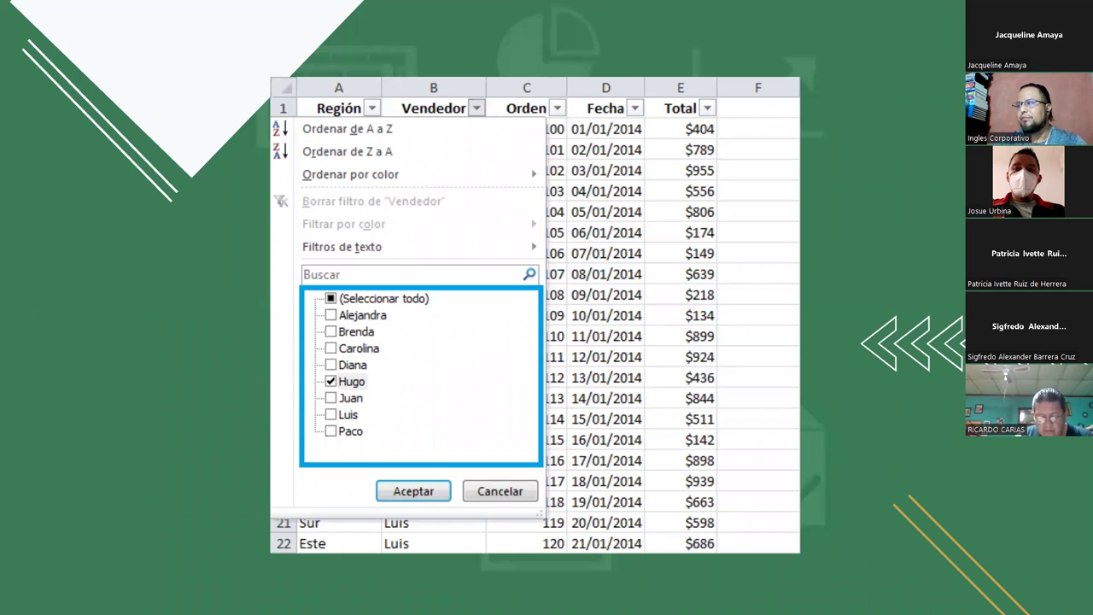
# Advance to the Filtros slide on picking values individually or using Seleccionar todo.
pyautogui.press('Right')
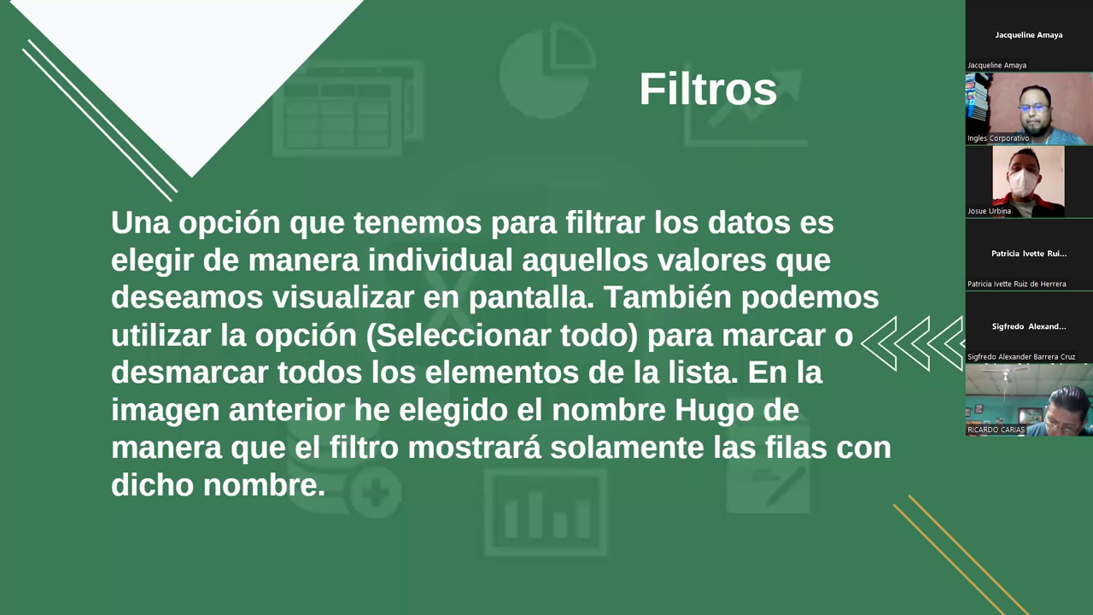
# Advance to slide 16 of 23, the table filtered to Hugo's orders 103–194.
pyautogui.press('Right')
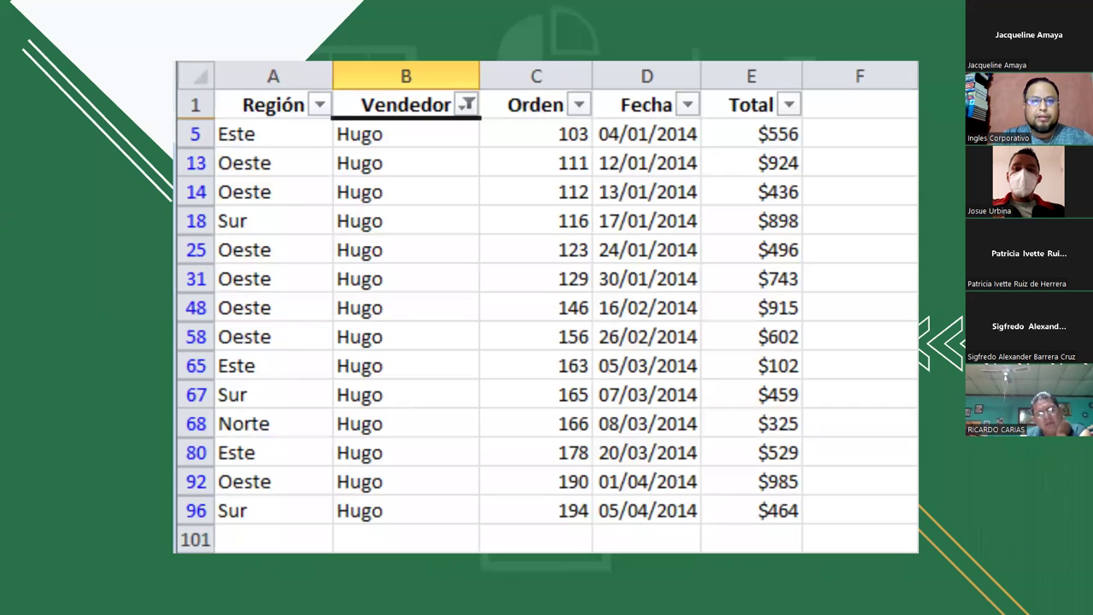
# In red ink, box Hugo's rows and the Vendedor and Región headers, and tick the filter arrow and Oeste.
pyautogui.moveTo(179, 123)
pyautogui.mouseDown()
pyautogui.moveTo(189, 180)
pyautogui.moveTo(759, 525)
pyautogui.moveTo(811, 524)
pyautogui.mouseUp()
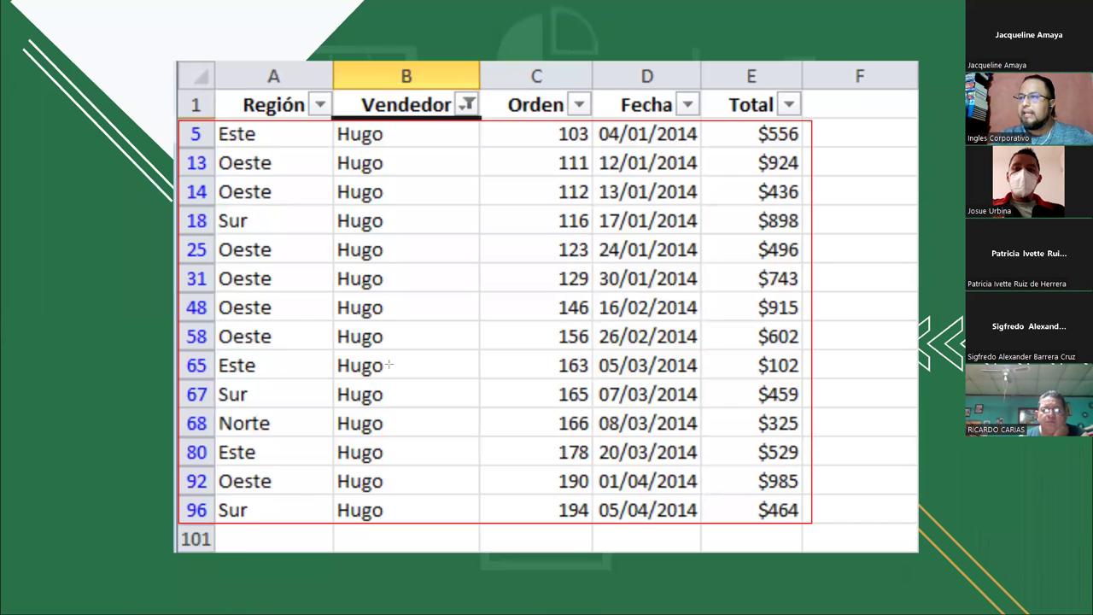
pyautogui.moveTo(333, 89); pyautogui.dragTo(483, 122)
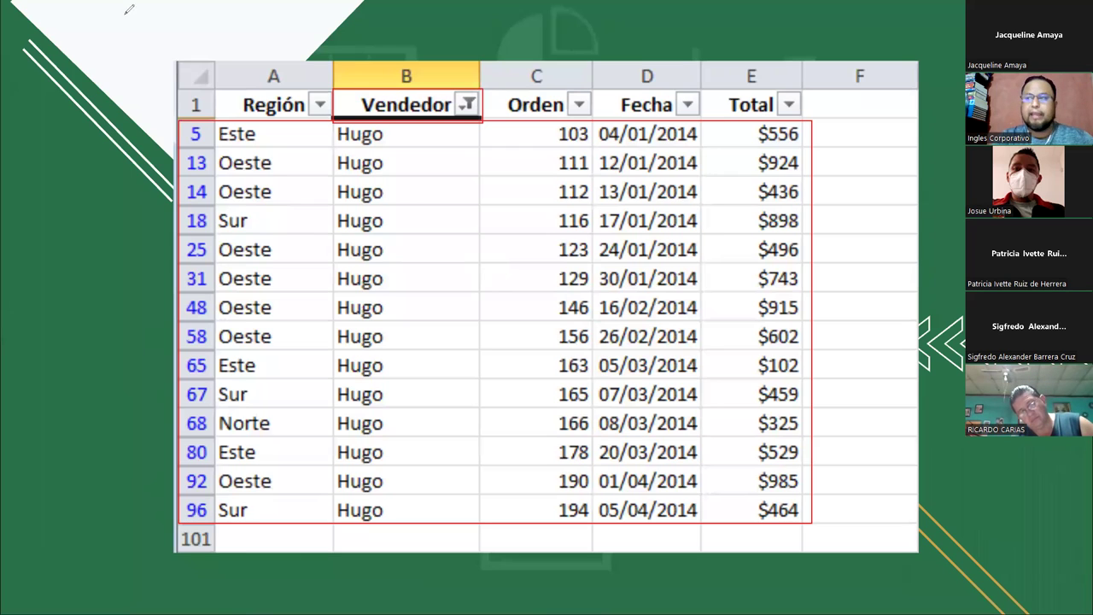
pyautogui.moveTo(452, 106); pyautogui.dragTo(503, 79)
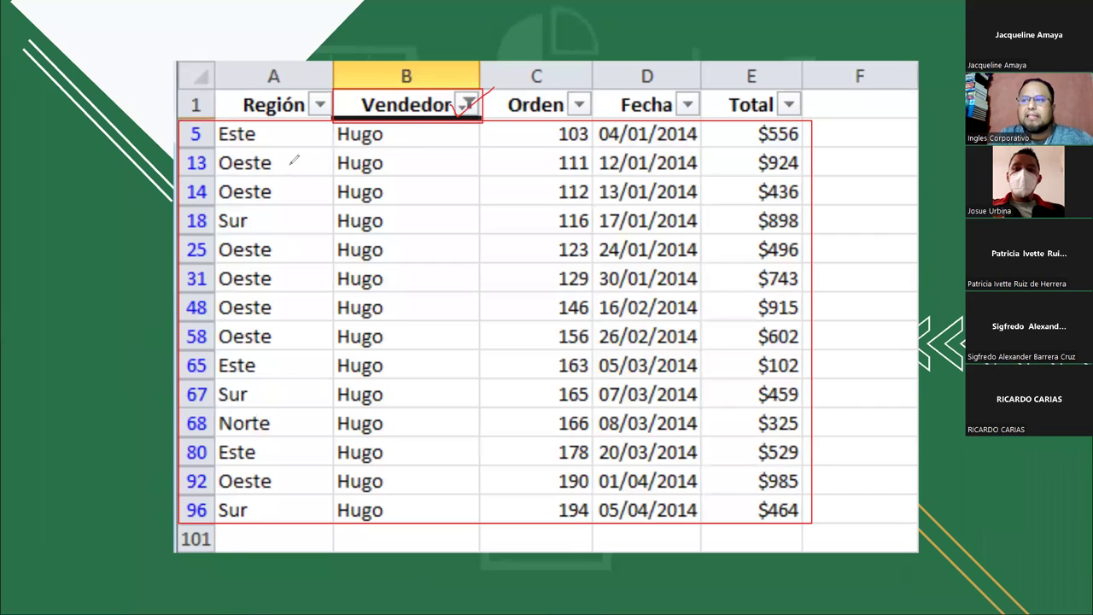
pyautogui.moveTo(290, 162); pyautogui.dragTo(313, 151)
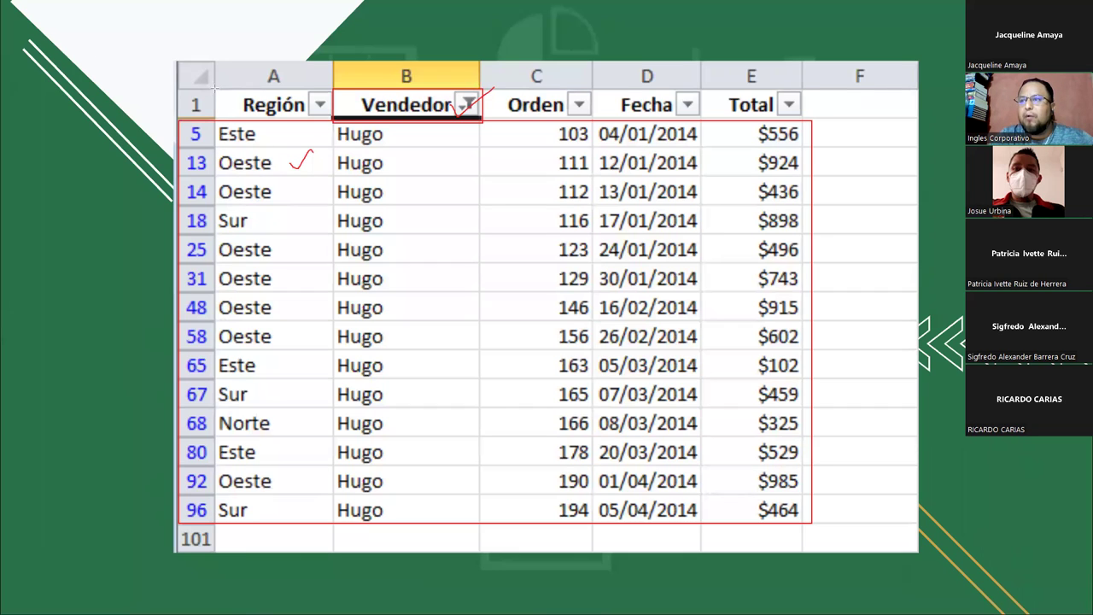
pyautogui.moveTo(216, 89); pyautogui.dragTo(333, 123)
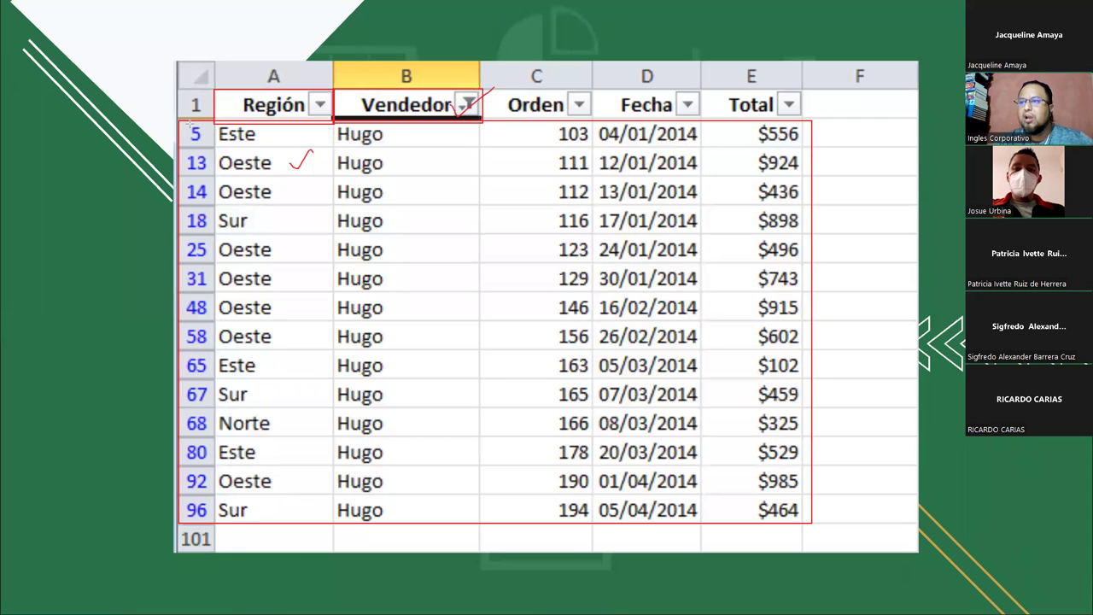
# Draw a box over the first filtered rows, undo it, then erase all annotations.
pyautogui.moveTo(181, 124)
pyautogui.mouseDown()
pyautogui.moveTo(807, 315)
pyautogui.moveTo(827, 257)
pyautogui.mouseUp()
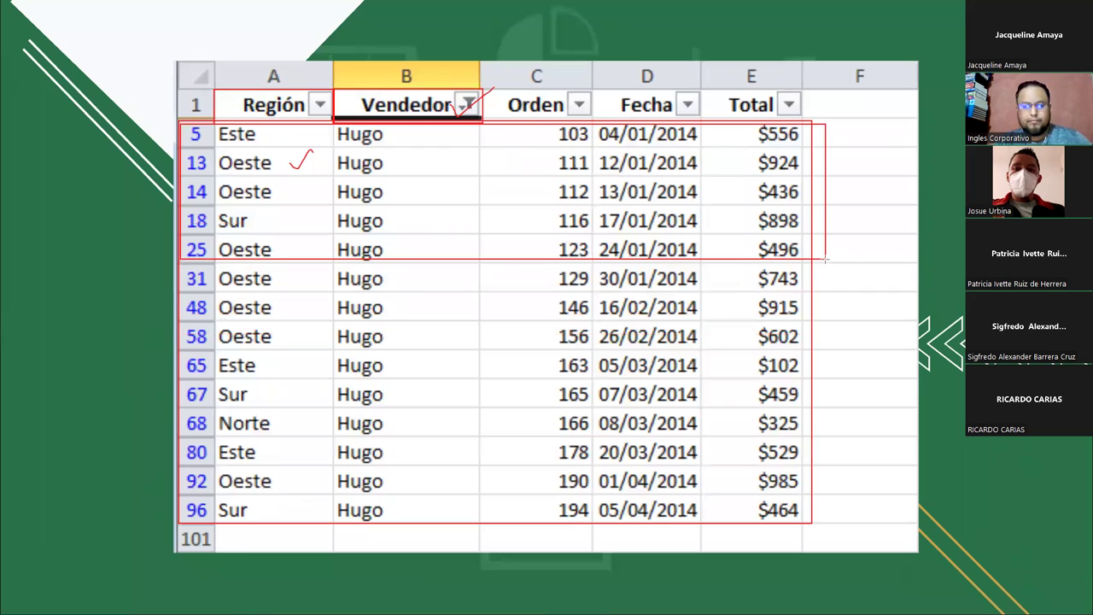
pyautogui.hotkey('ctrl', 'z')
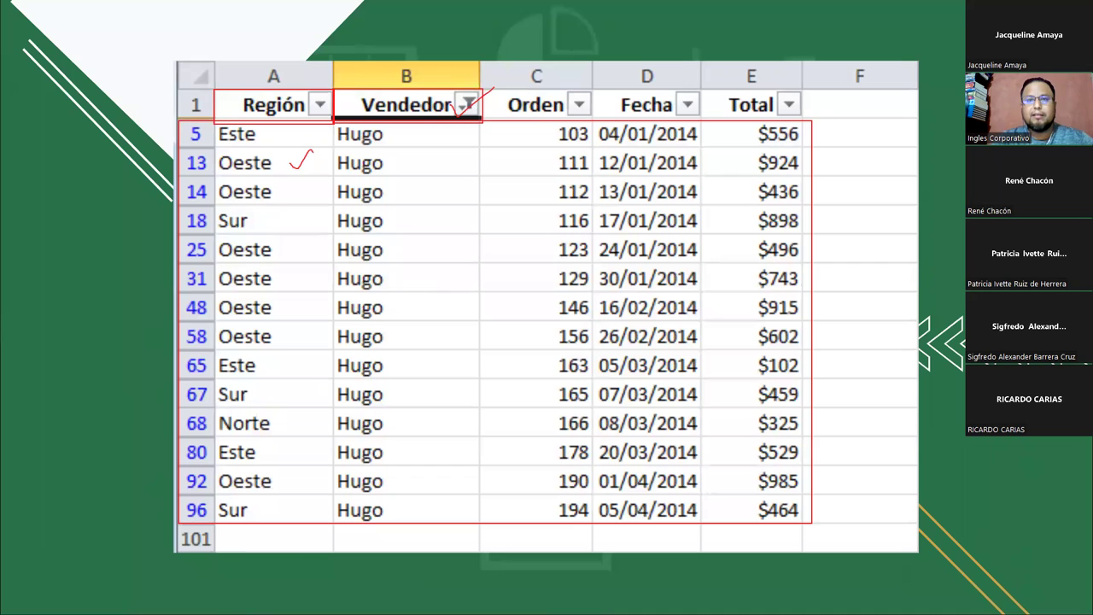
pyautogui.press('e')
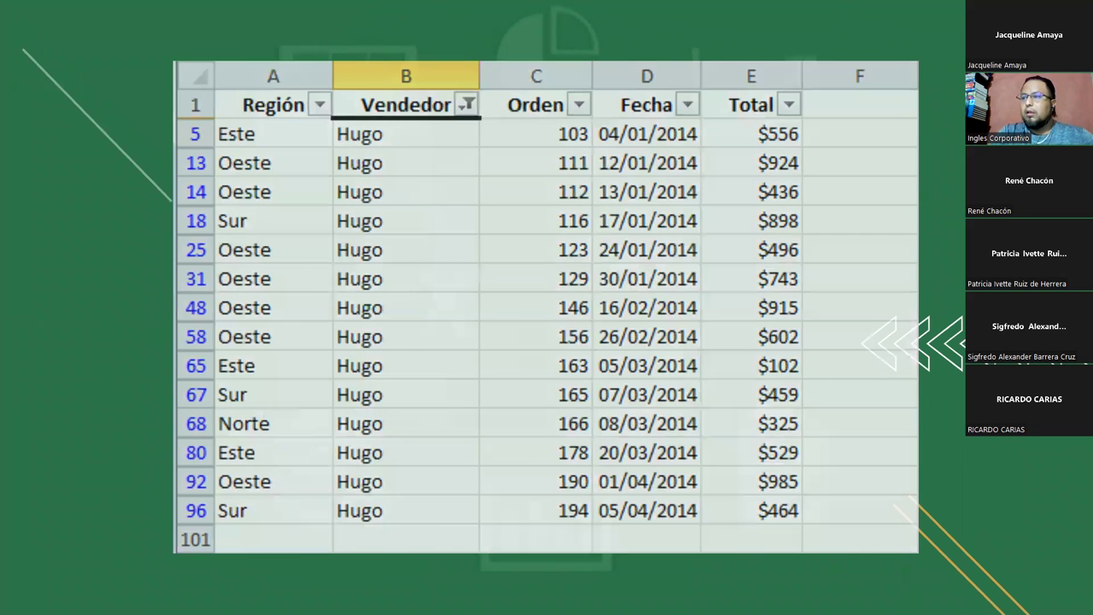
pyautogui.press('Right')
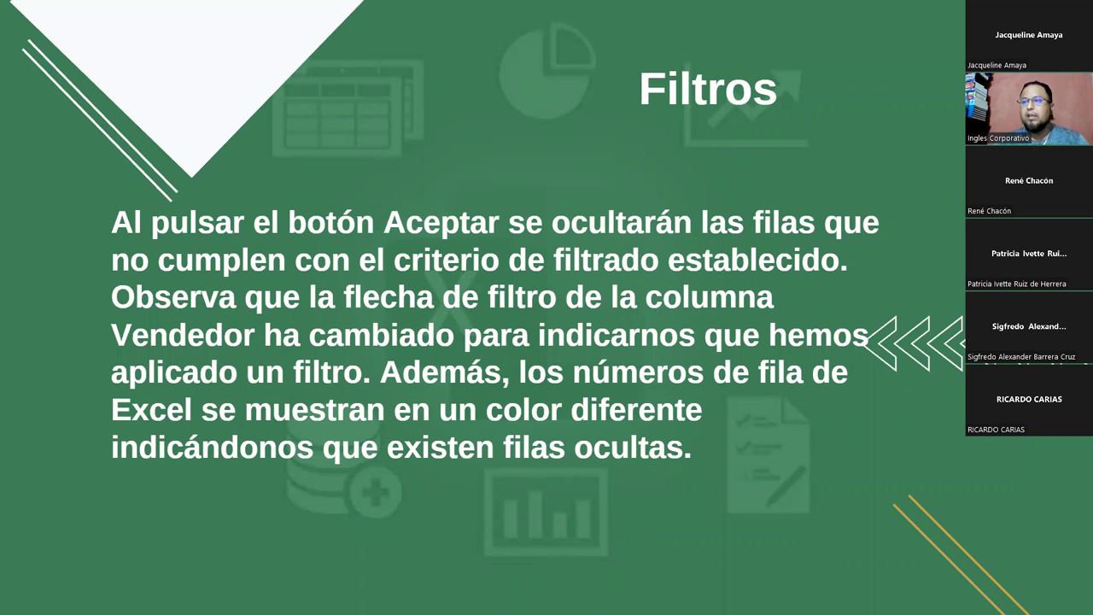
pyautogui.click(261, 318)
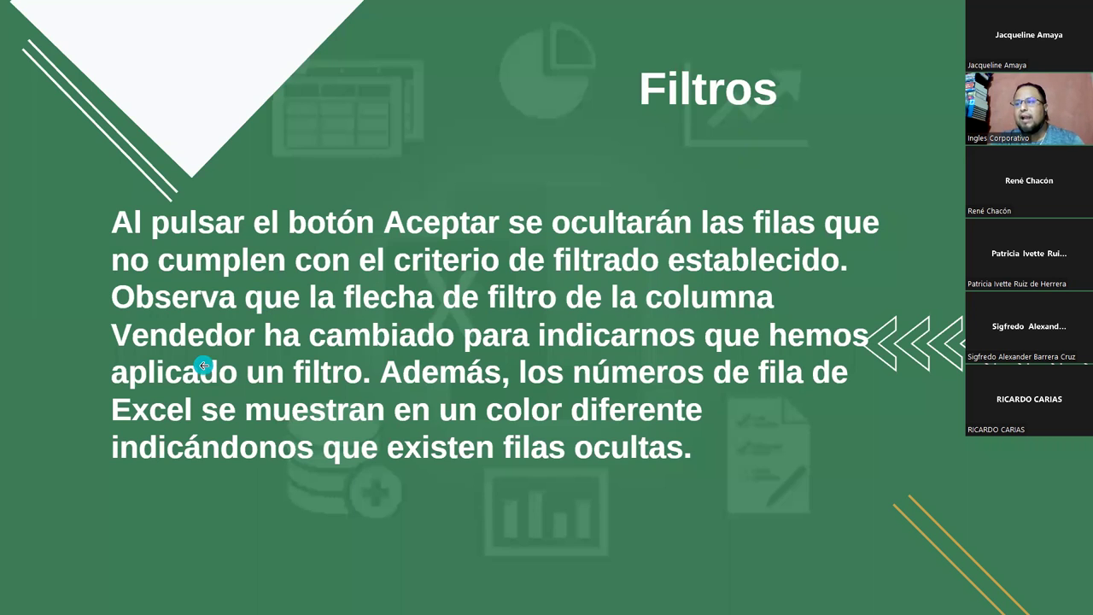
pyautogui.click(326, 438)
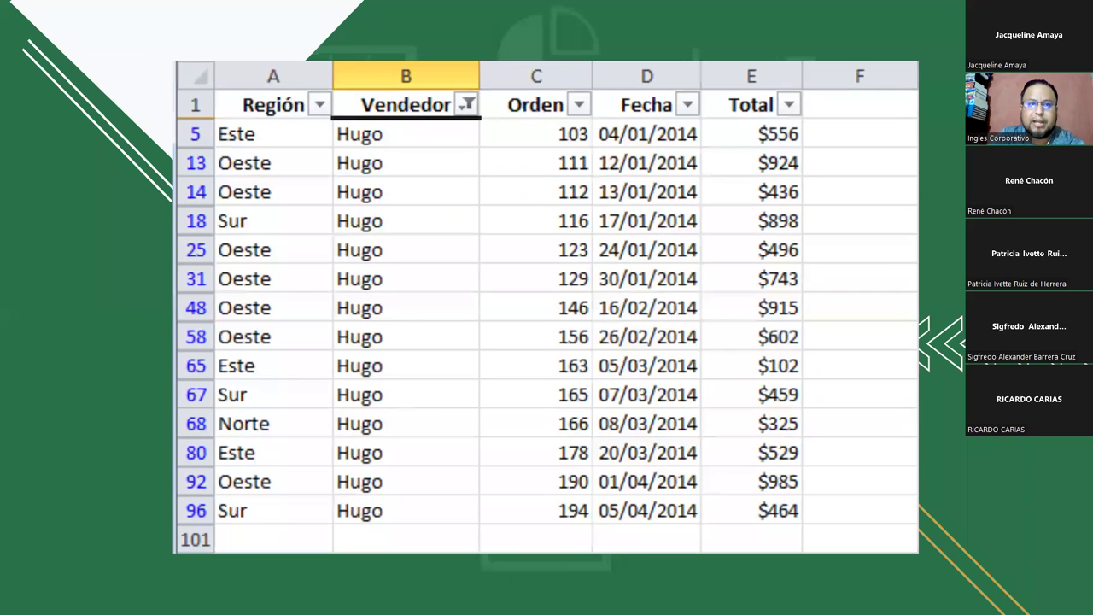
# Mark the changed Vendedor filter arrow and column B, then advance to the Filtros explanation slide.
pyautogui.moveTo(447, 83)
pyautogui.mouseDown()
pyautogui.moveTo(478, 97)
pyautogui.moveTo(446, 87)
pyautogui.mouseUp()
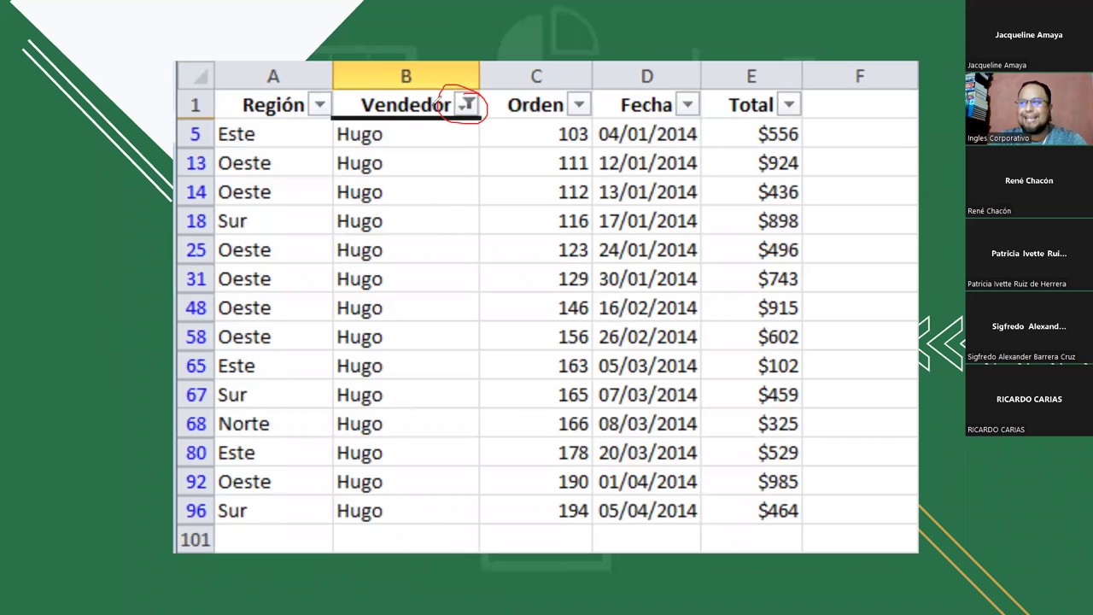
pyautogui.moveTo(429, 132); pyautogui.dragTo(424, 504)
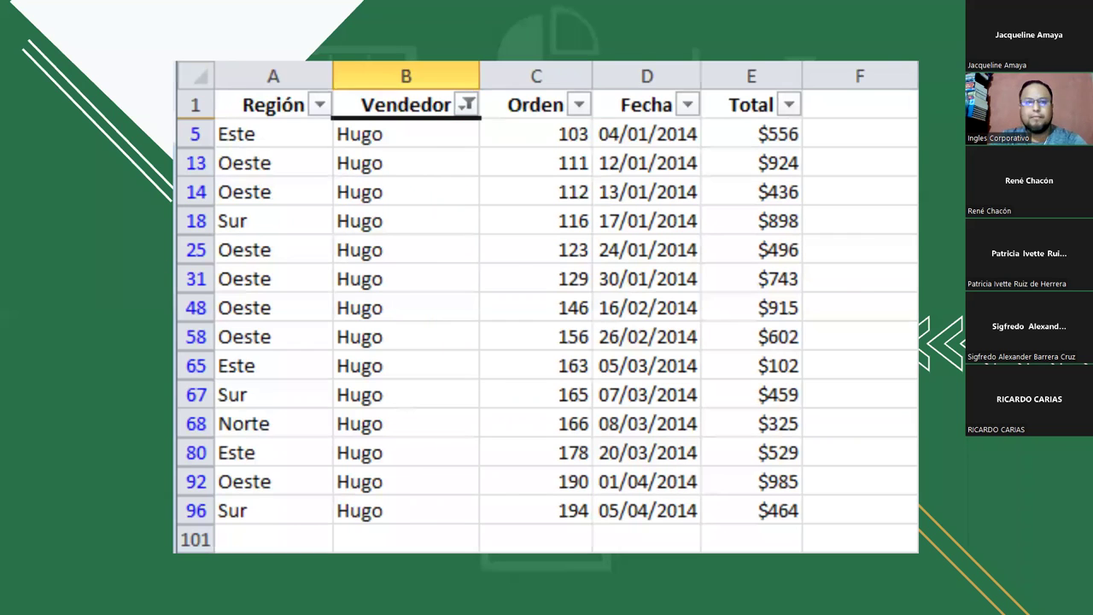
pyautogui.press('Right')
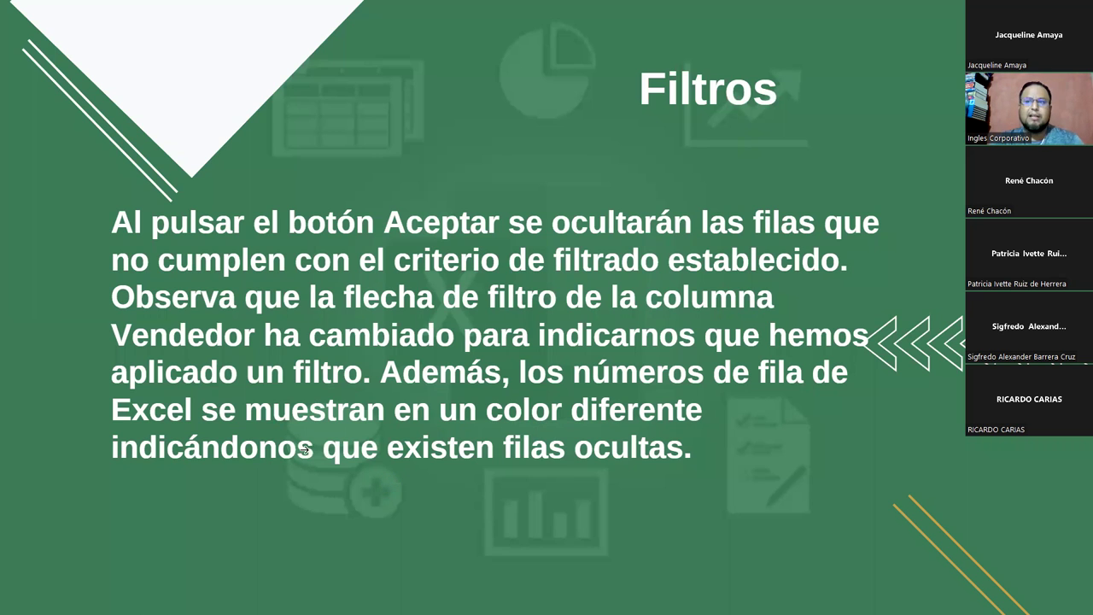
# Advance to the filtered-table screenshot showing Hugo's rows with blue row numbers.
pyautogui.click(4, 314)
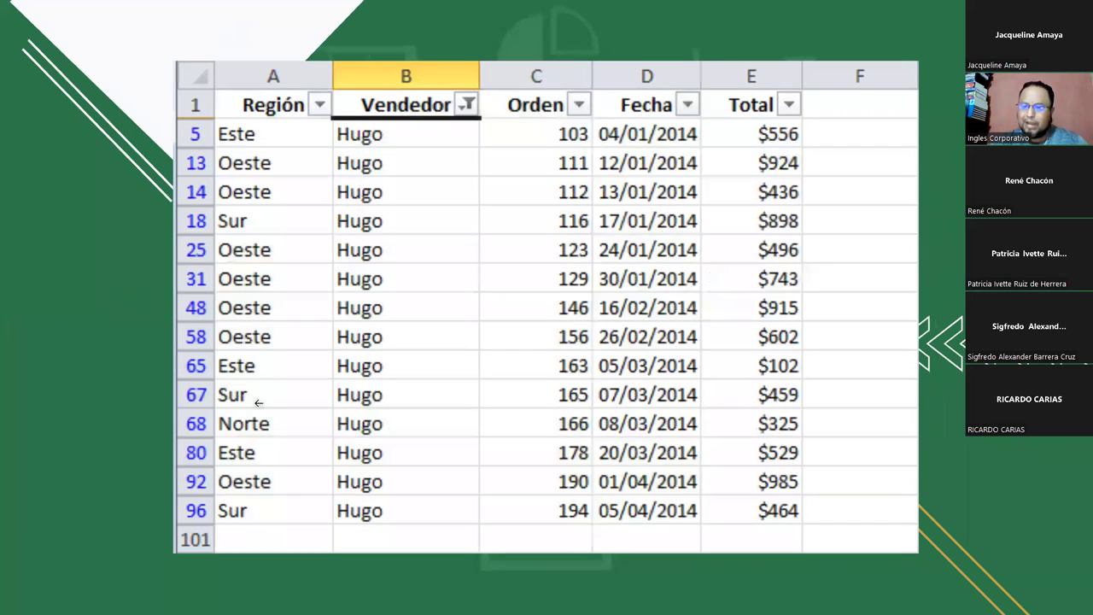
# Return to the Filtros slide explaining hidden rows, the changed Vendedor arrow and recoloured row numbers.
pyautogui.moveTo(200, 537)
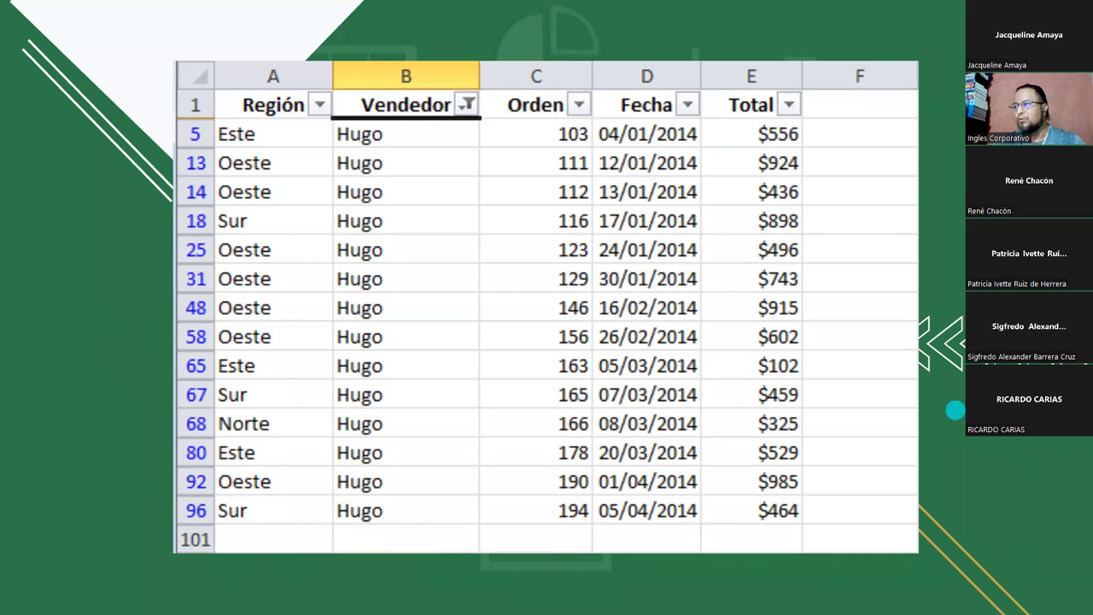
pyautogui.press('Right')
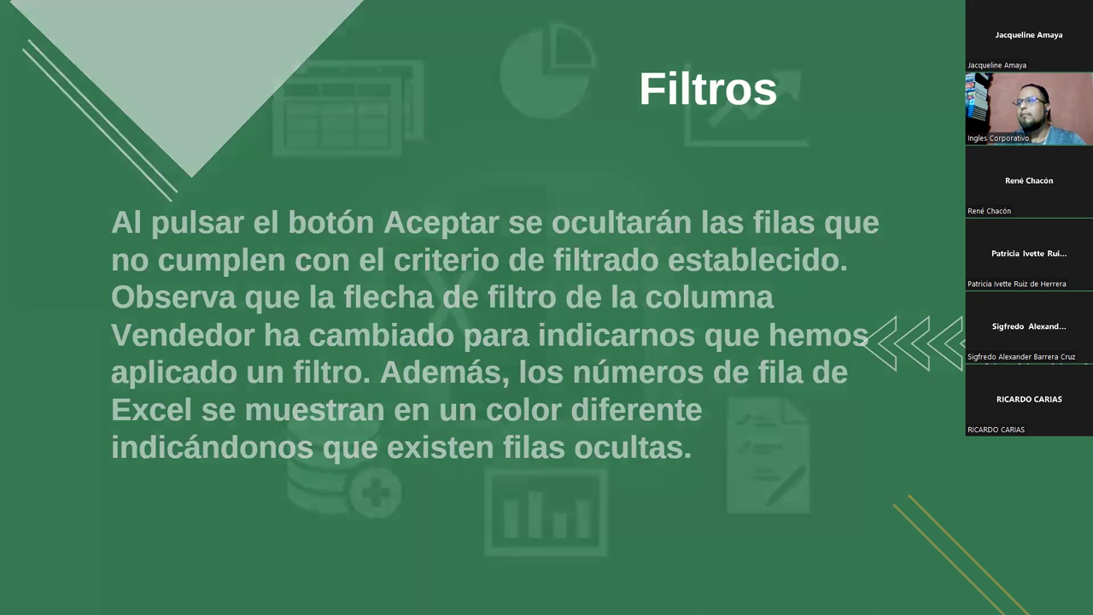
# Advance the shared slides one slide toward 'Cómo quitar un filtro en Excel'.
pyautogui.press('Right')
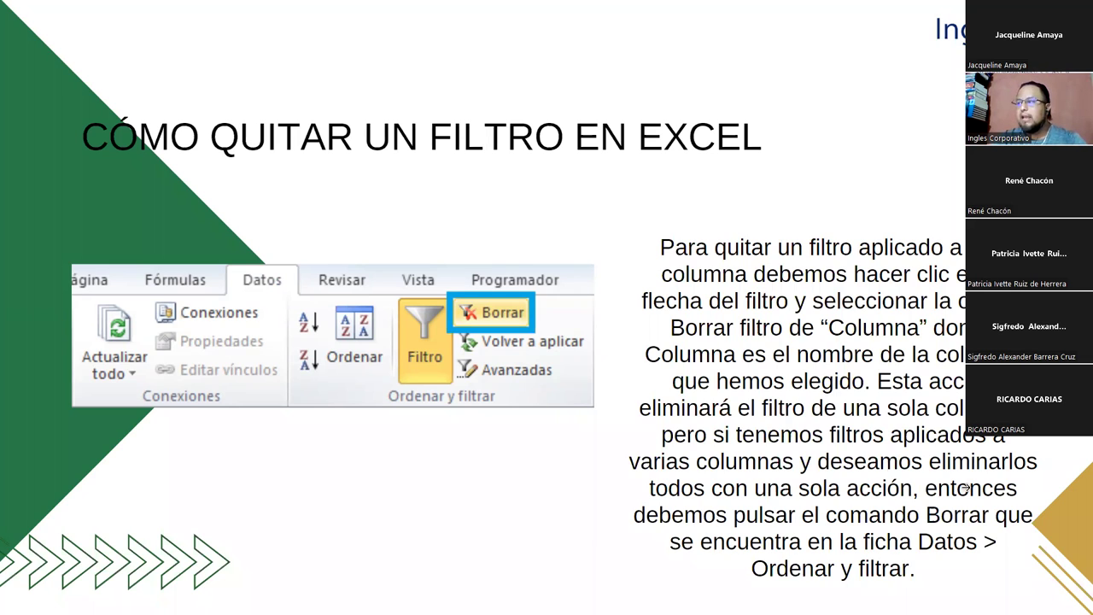
# Advance the slides past the Borrar filtro / Borrar explanation to the 'Vamos a practicar' slide.
pyautogui.moveTo(944, 424)
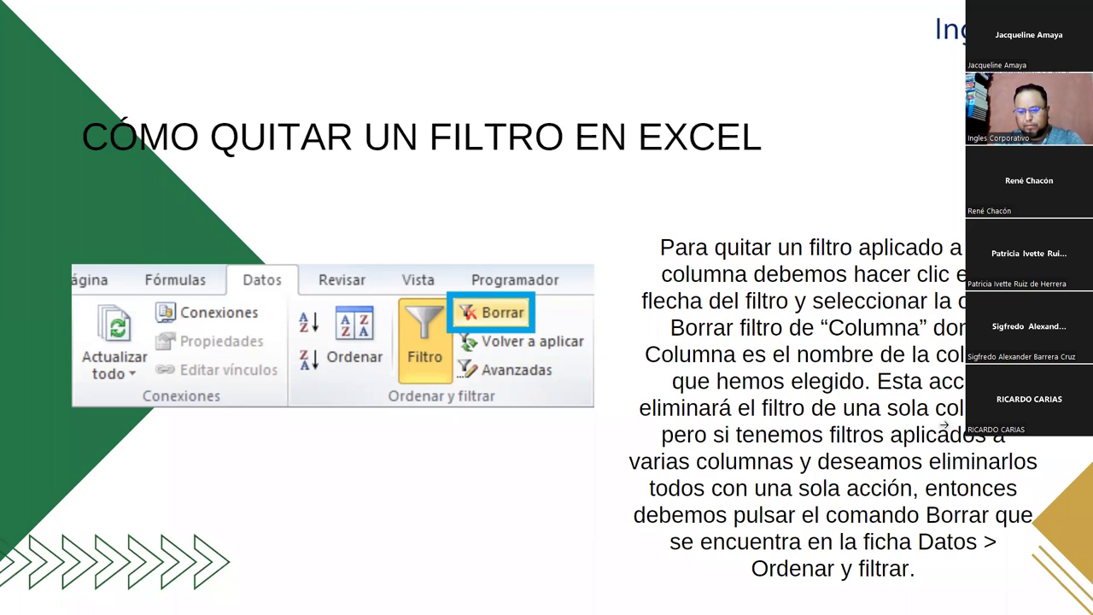
pyautogui.click(942, 424)
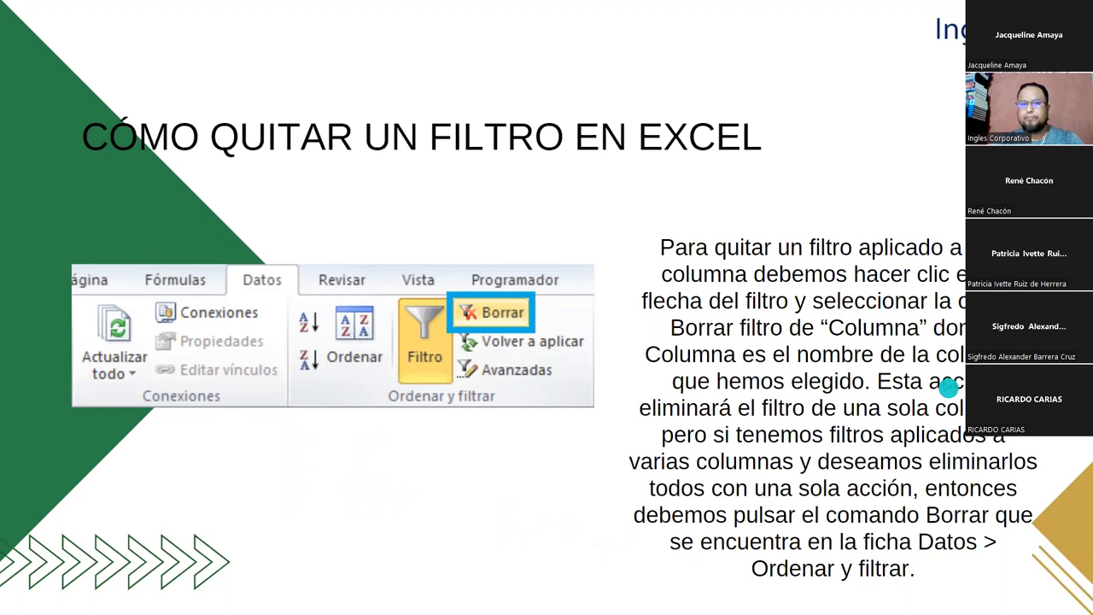
pyautogui.click(947, 386)
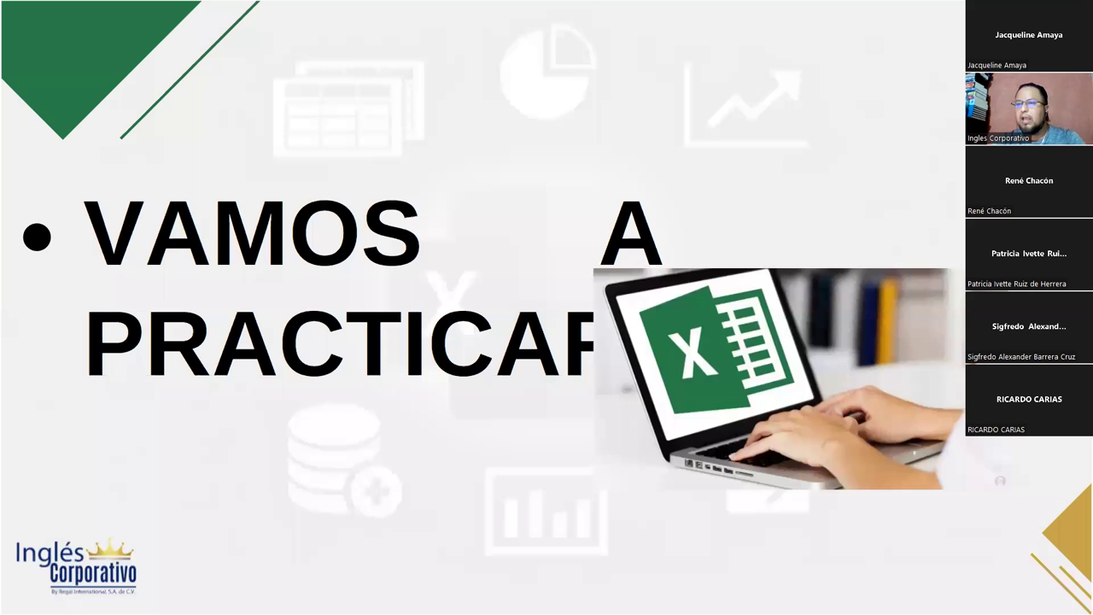
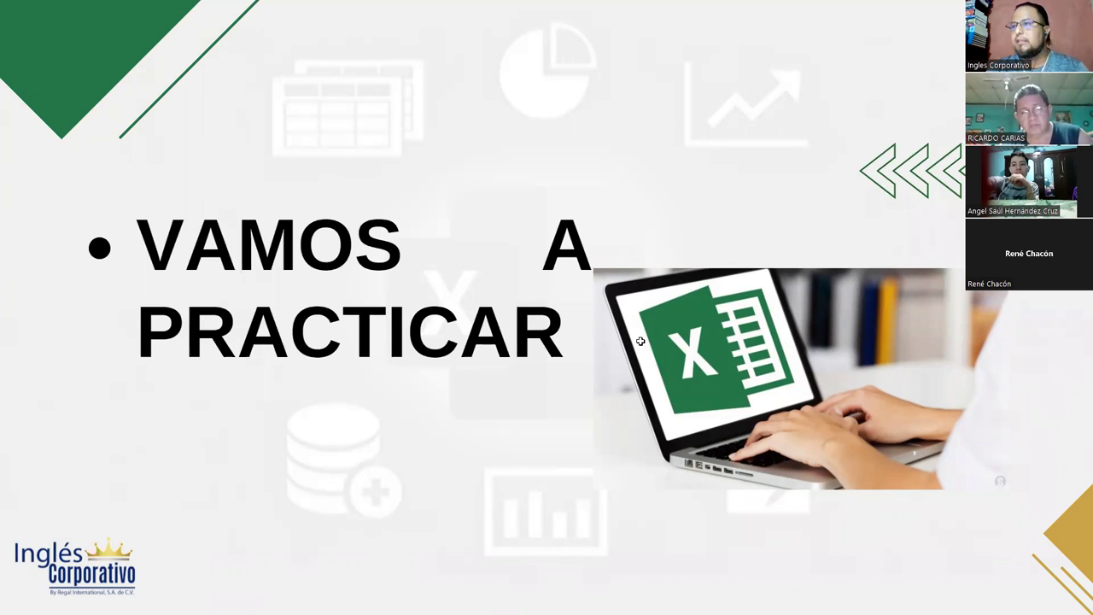
# Switch from the Vamos a practicar slide to the blank Libro1 workbook.
pyautogui.hotkey('alt', 'Tab')
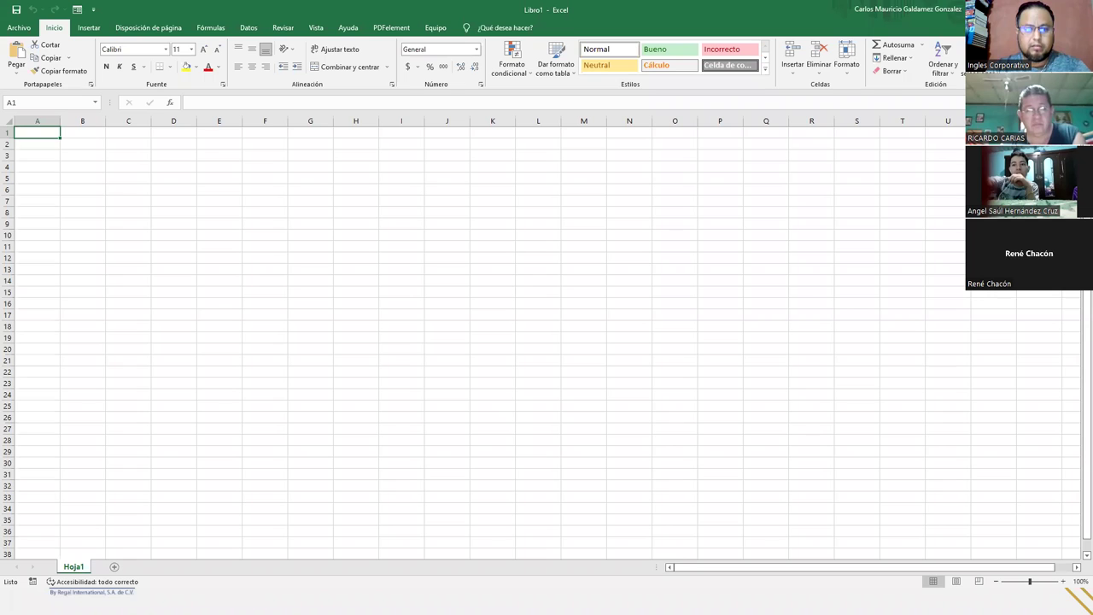
# Restore the Libro1 Excel window from maximized to a smaller size.
pyautogui.hotkey('alt', 'Tab')
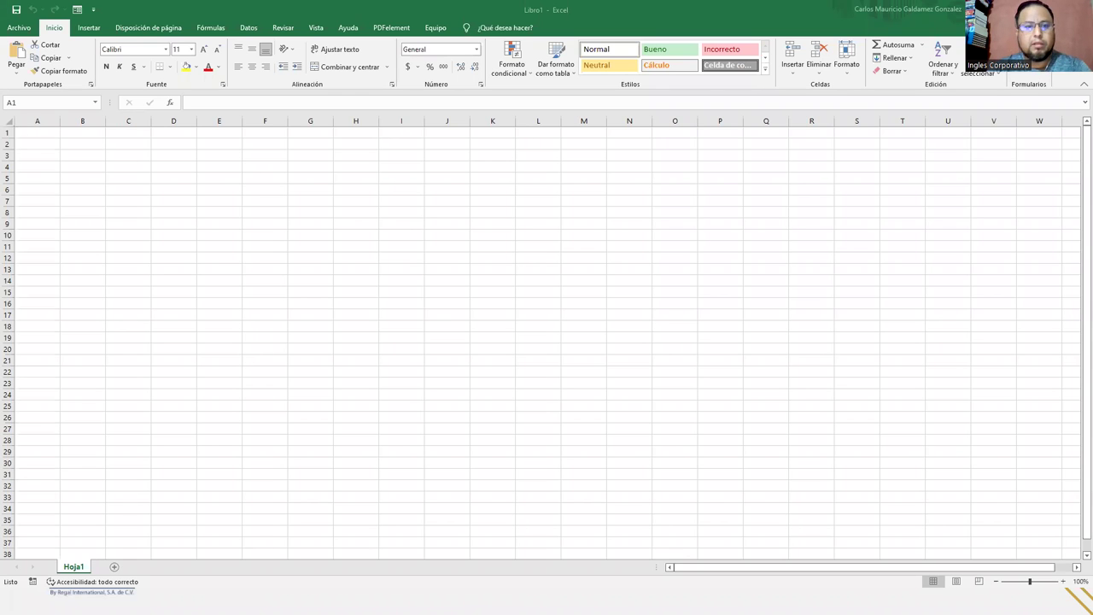
pyautogui.doubleClick(627, 9)
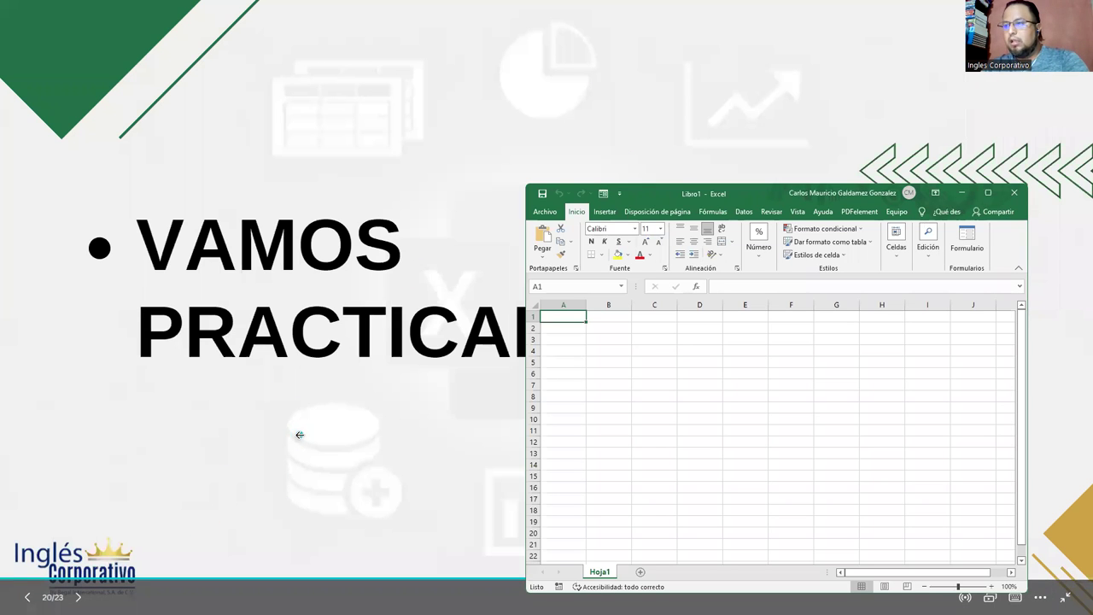
# Advance the slideshow four slides to the slide showing the filtered Vendedor table.
pyautogui.click(56, 273)
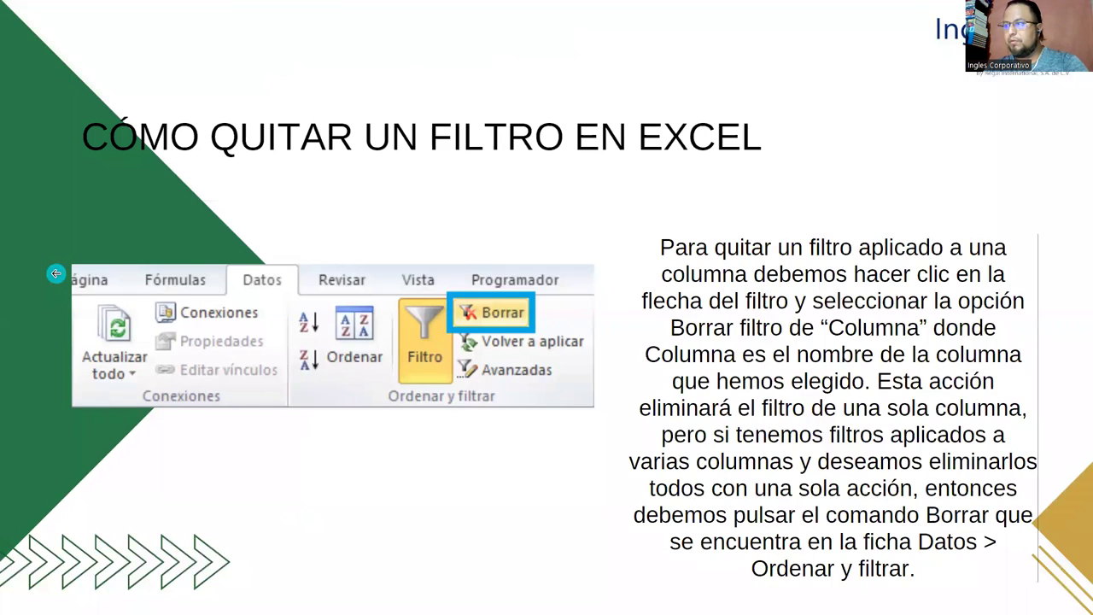
pyautogui.click(56, 274)
pyautogui.click(55, 273)
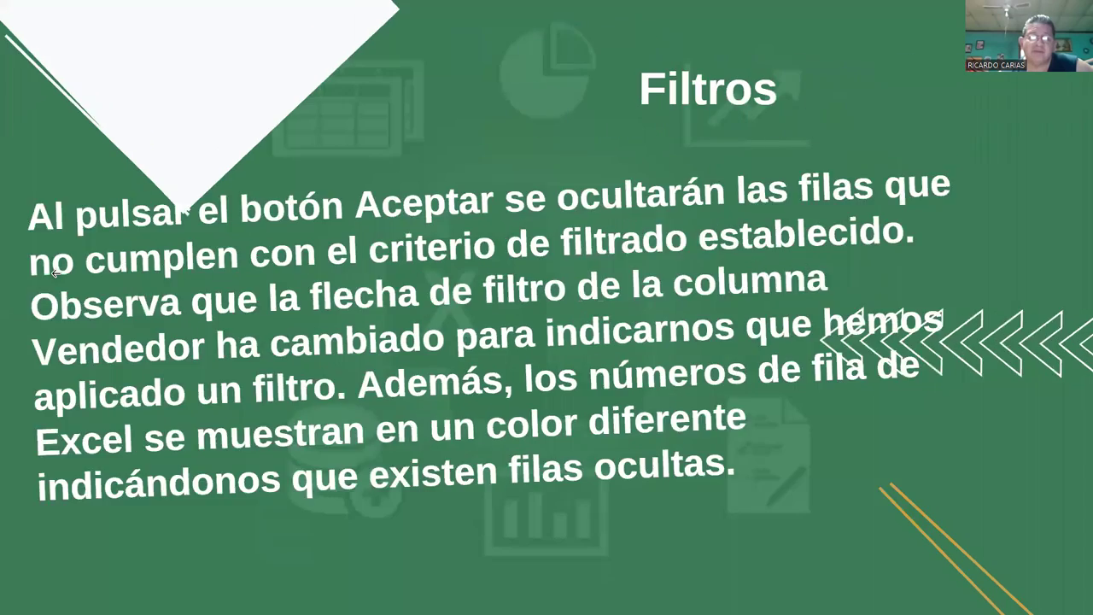
pyautogui.click(57, 275)
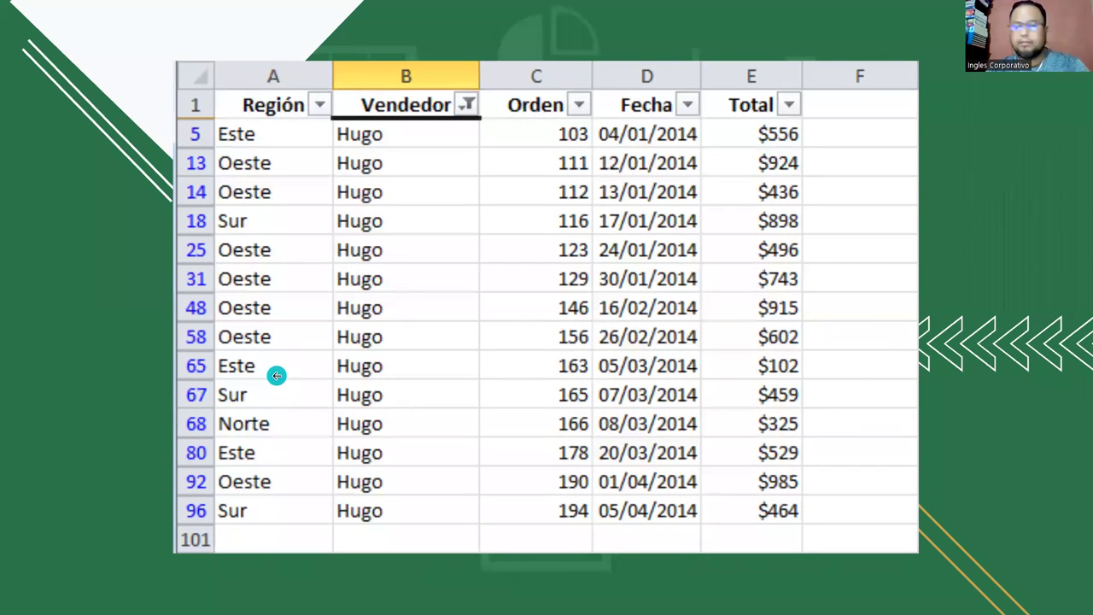
# Bring Libro1 back maximized and show the Archivo start page with recent workbooks.
pyautogui.hotkey('alt', 'Tab')
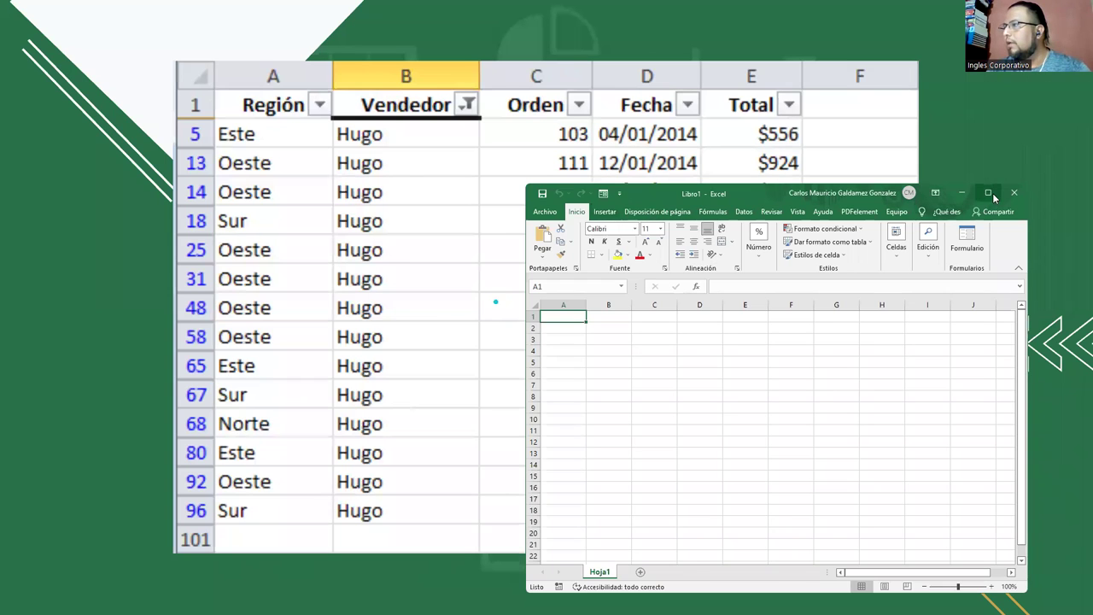
pyautogui.click(988, 192)
pyautogui.click(17, 29)
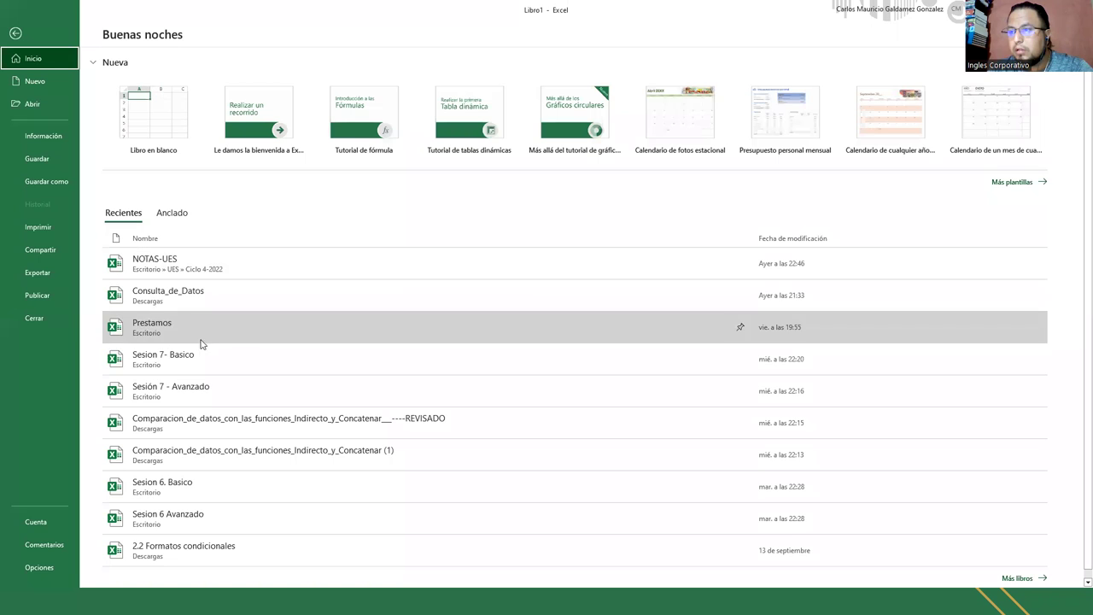
# Try the recent workbook Sesion 7- Basico, dismiss its file-not-found error, then reach Sesion 6. Basico.
pyautogui.click(169, 363)
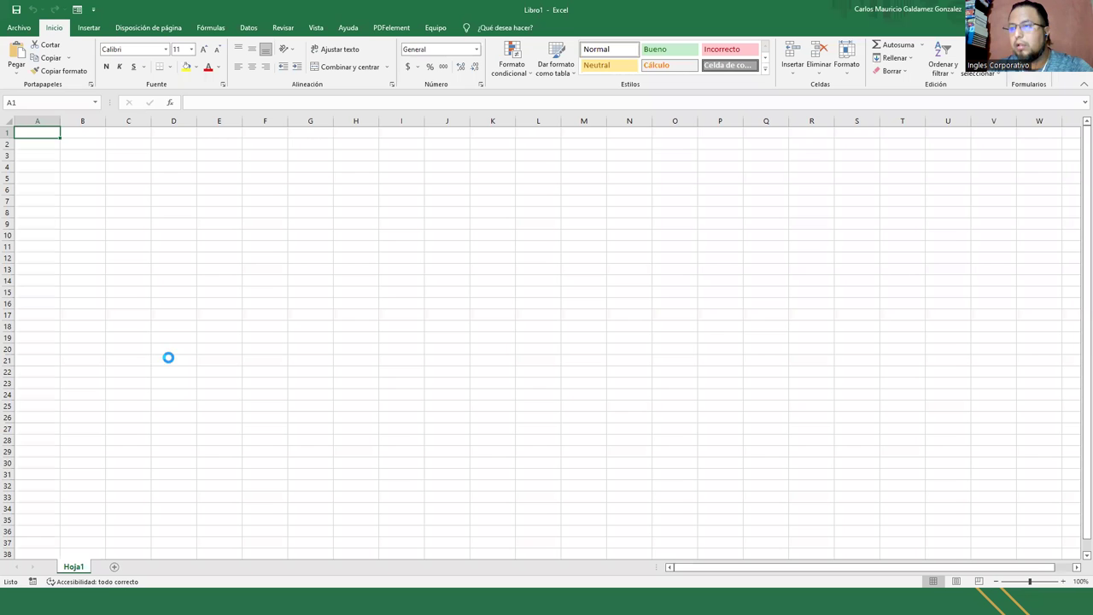
pyautogui.click(551, 331)
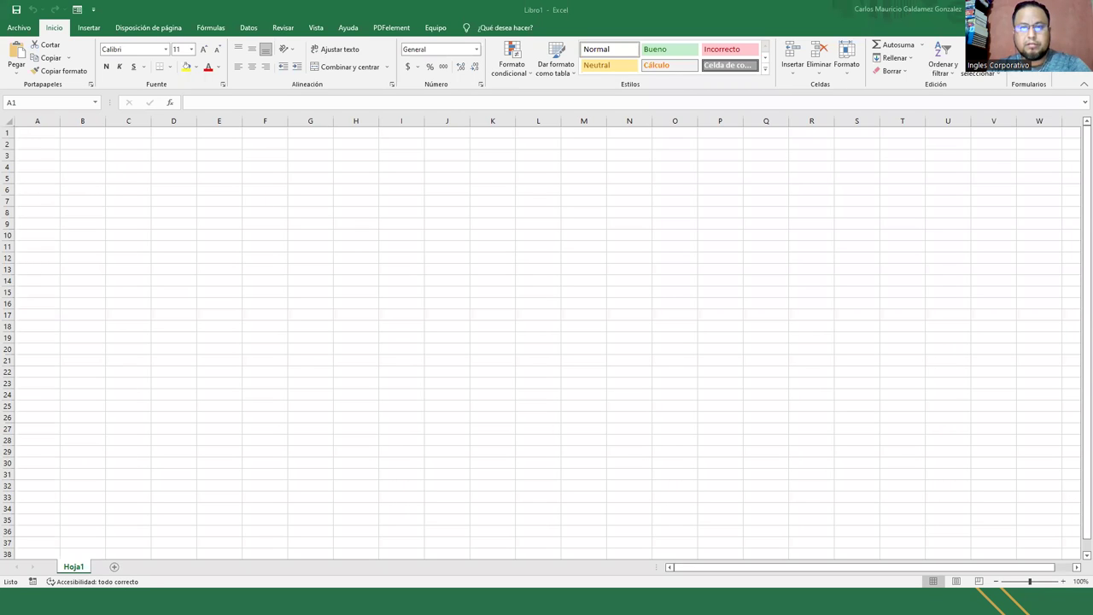
pyautogui.hotkey('alt', 'Tab')
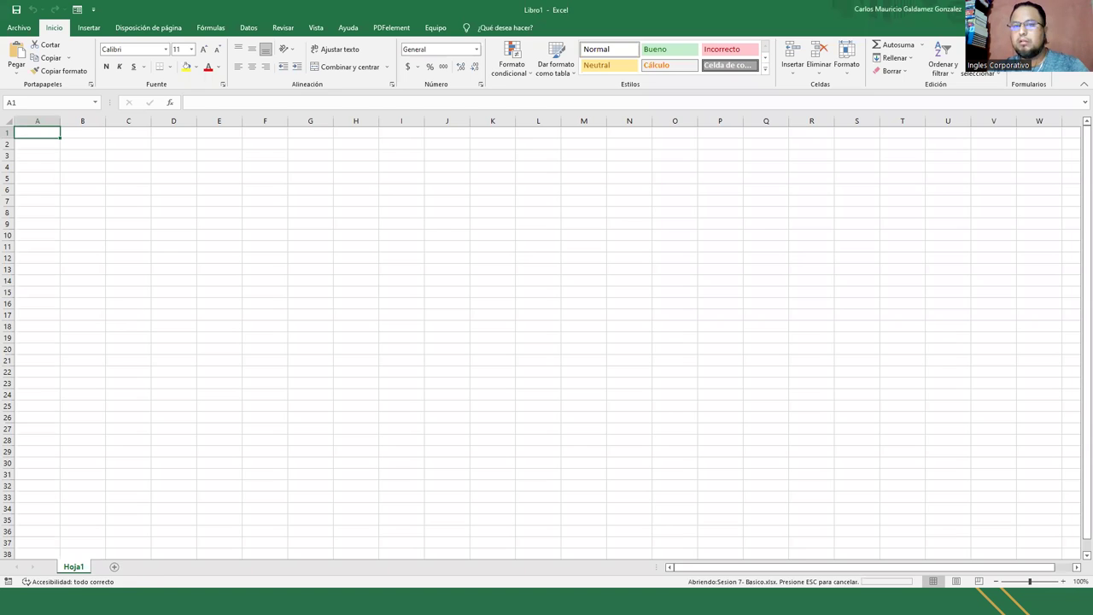
pyautogui.hotkey('alt', 'Tab')
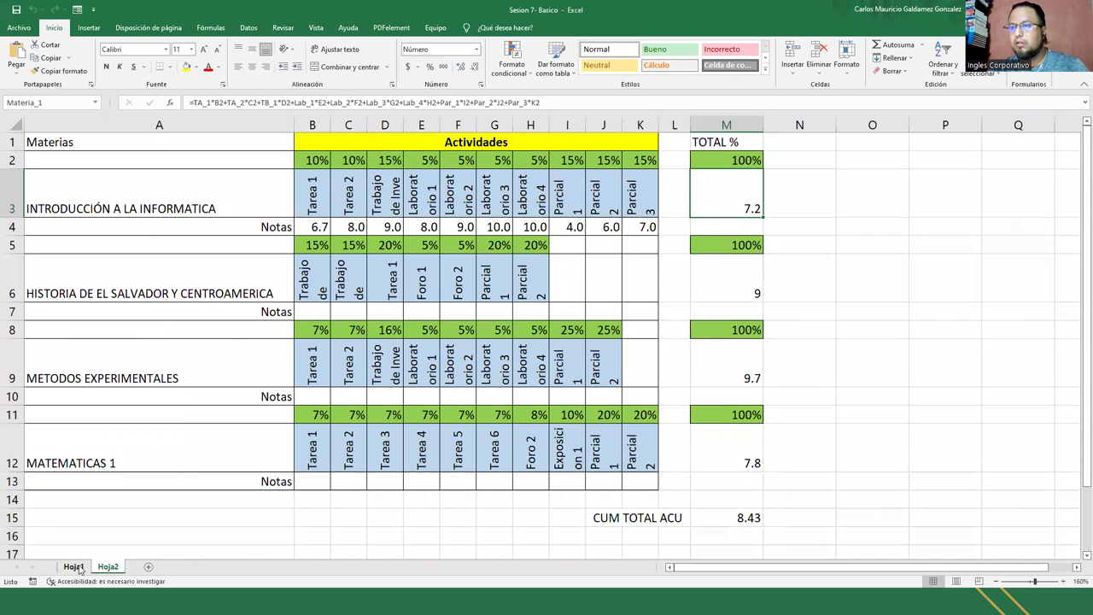
pyautogui.click(73, 566)
pyautogui.hotkey('alt', 'Tab')
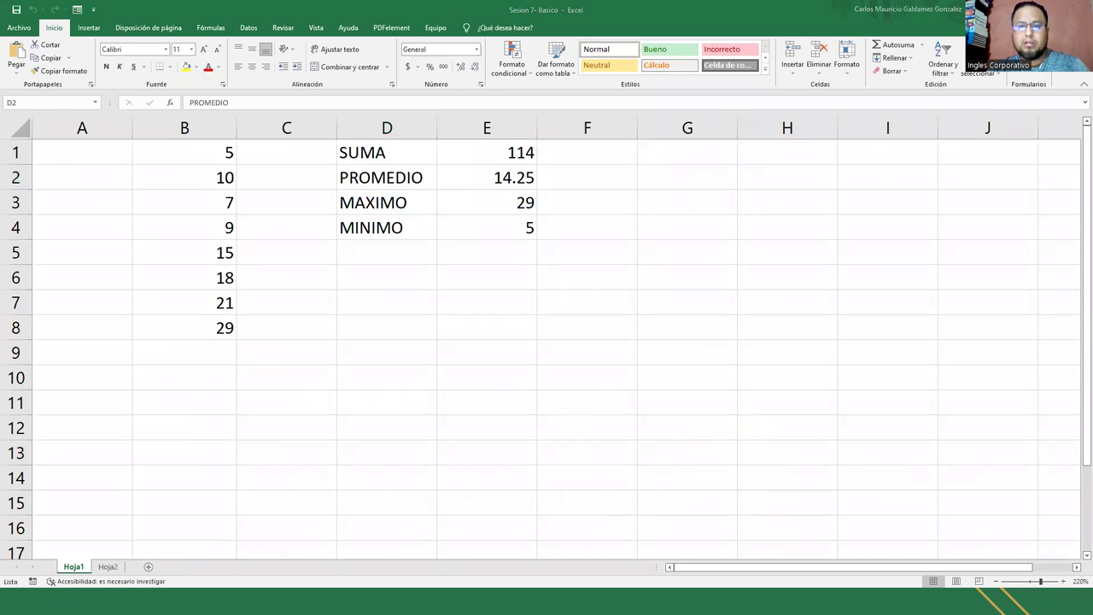
pyautogui.hotkey('alt', 'Tab')
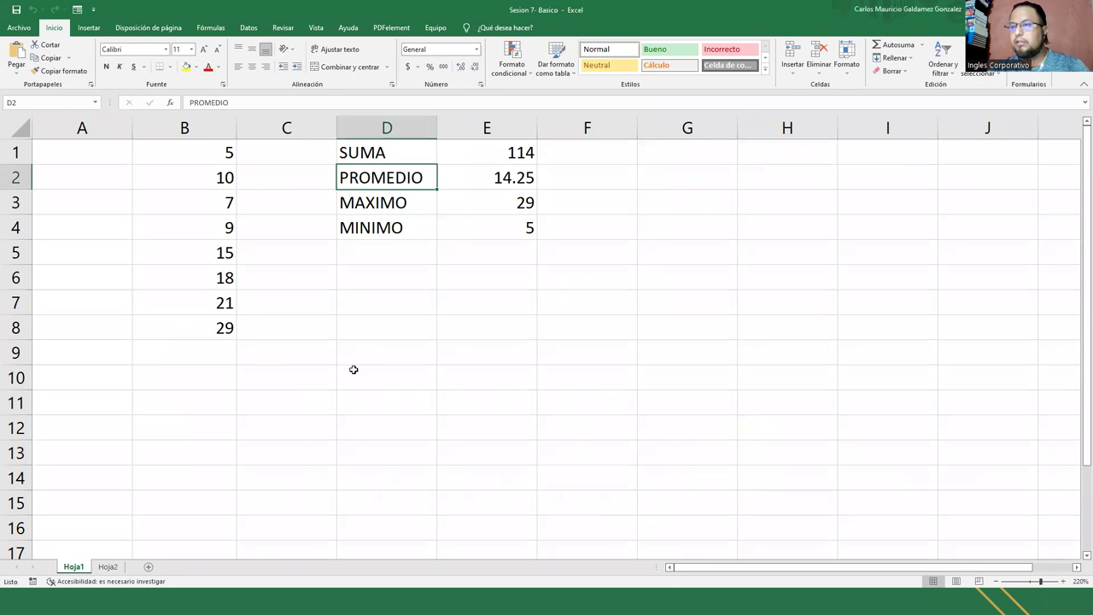
pyautogui.hotkey('alt', 'Tab')
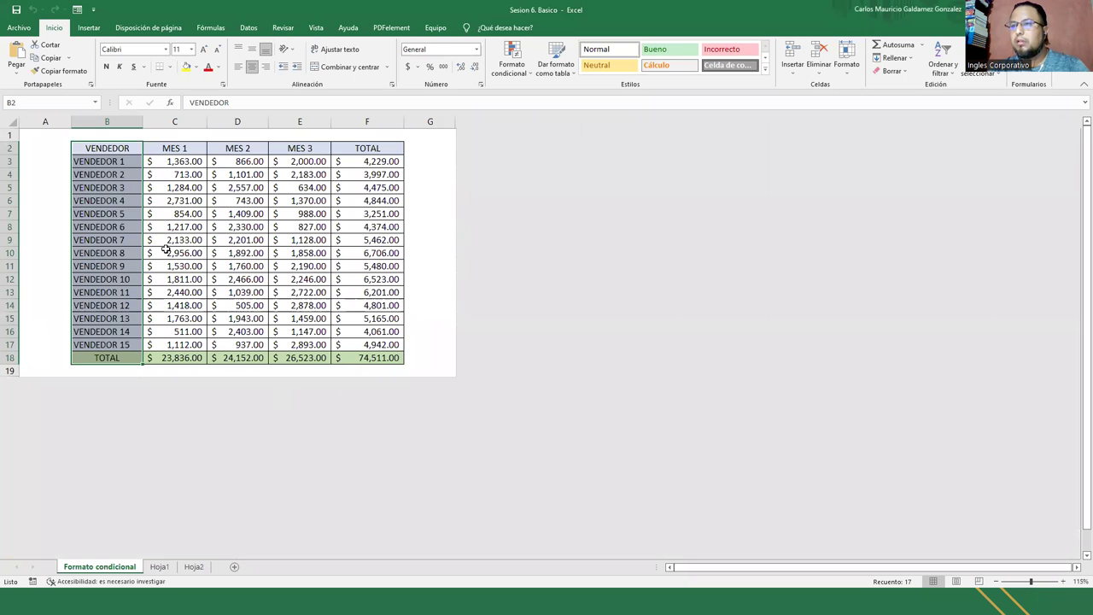
# Copy the vendor table B2:F18 from the Formato condicional sheet and return to Libro1.
pyautogui.click(164, 252)
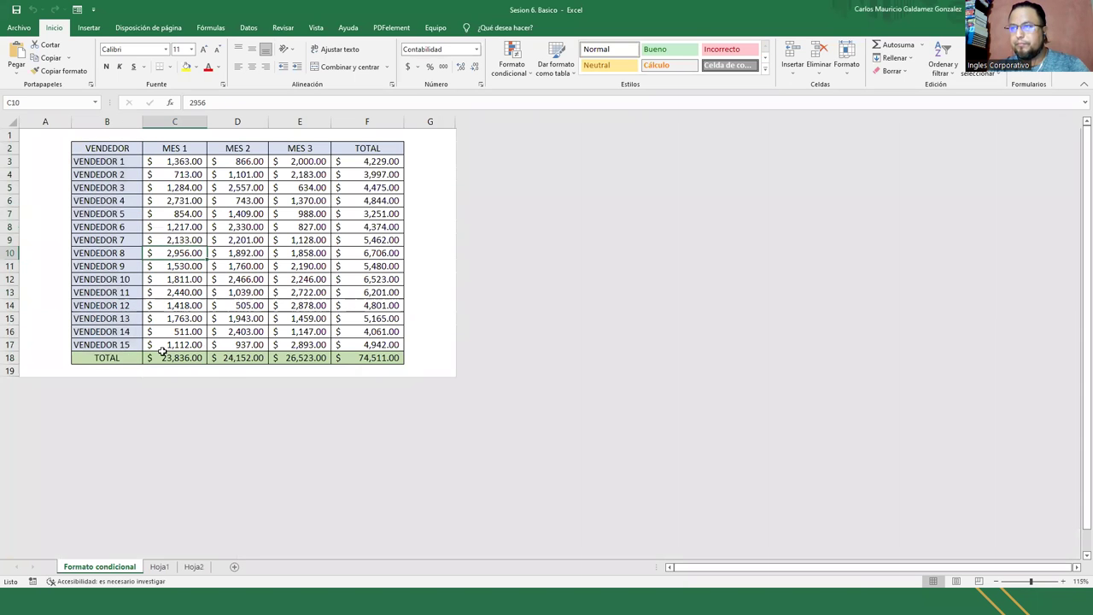
pyautogui.click(159, 567)
pyautogui.click(193, 567)
pyautogui.click(111, 567)
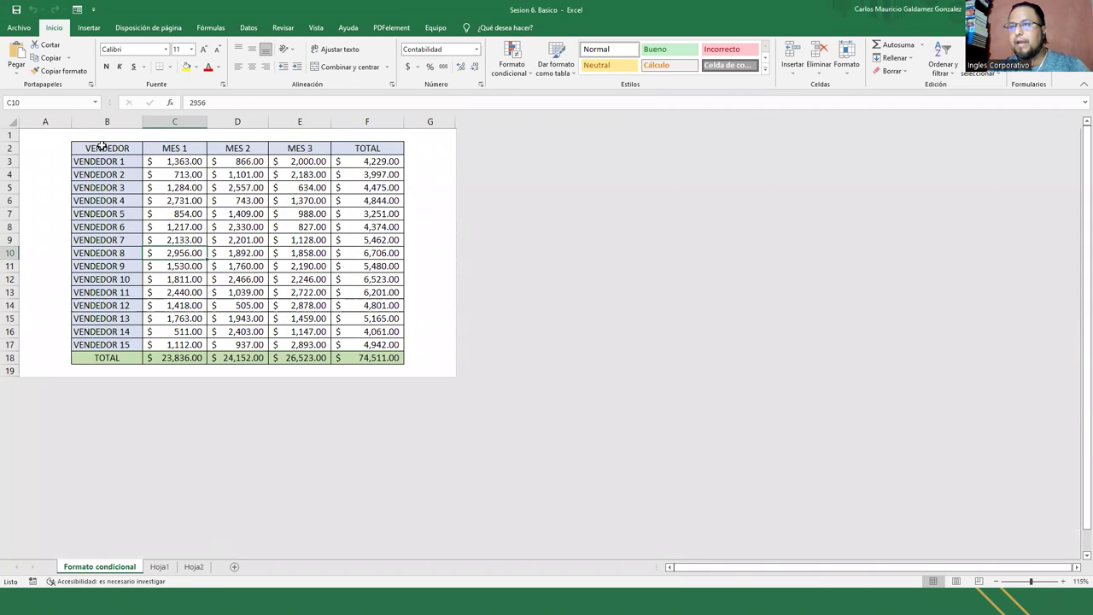
pyautogui.moveTo(134, 152); pyautogui.dragTo(365, 354)
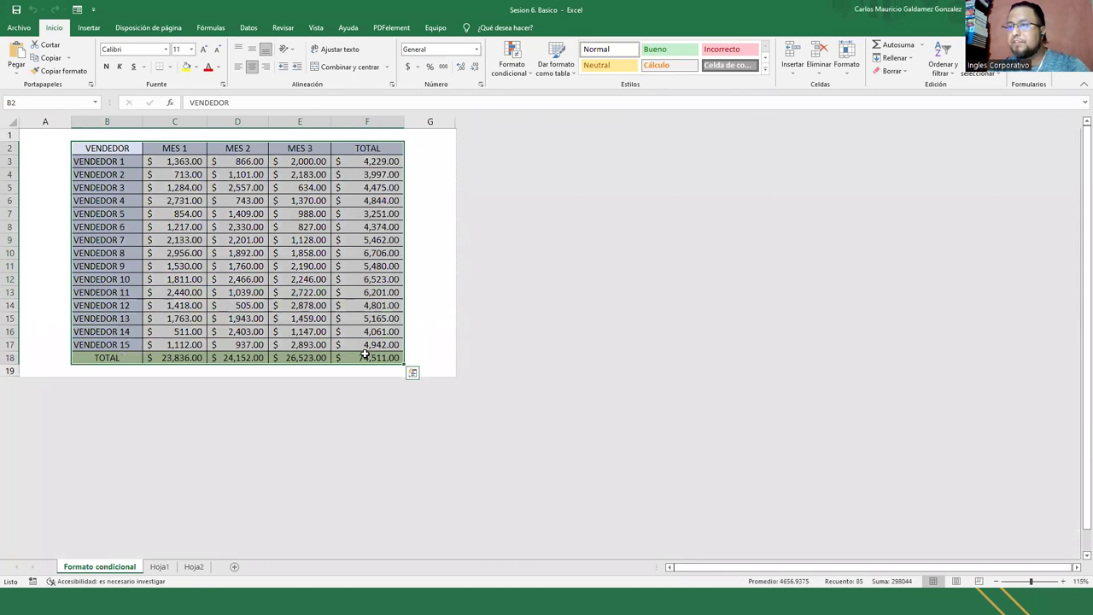
pyautogui.hotkey('ctrl', 'c')
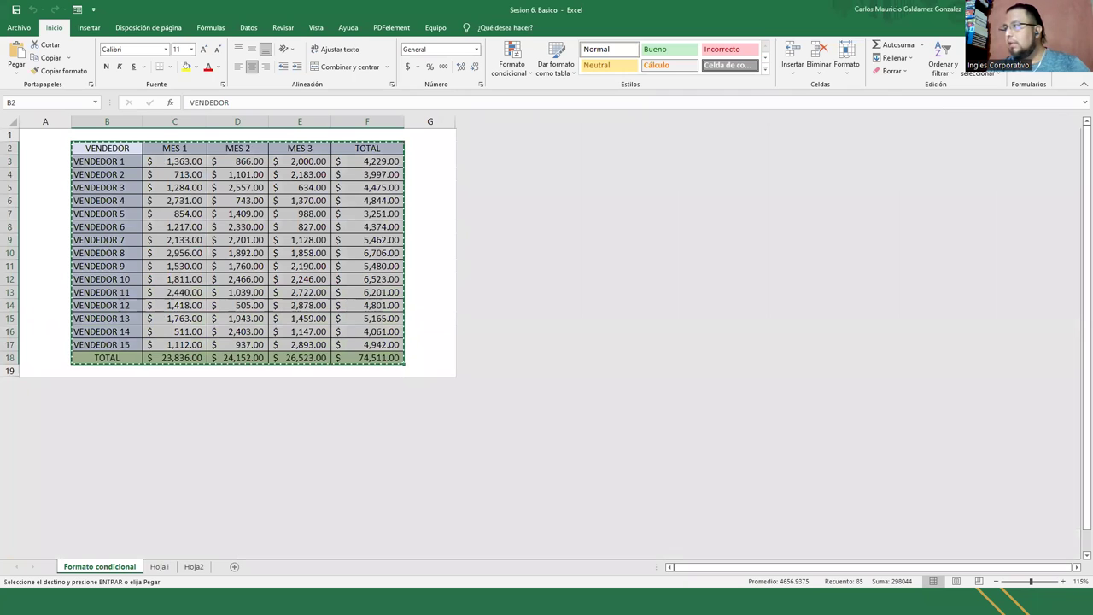
pyautogui.hotkey('ctrl', 'Tab')
pyautogui.hotkey('ctrl', 'Tab')
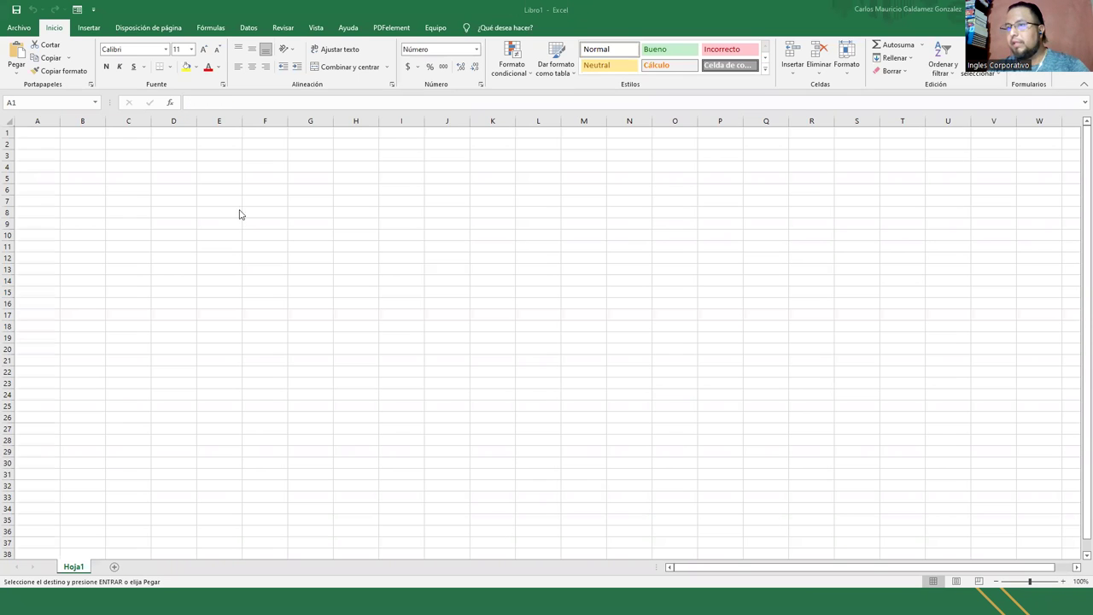
# Paste the vendor table at B3 in Libro1 and widen column B.
pyautogui.click(90, 153)
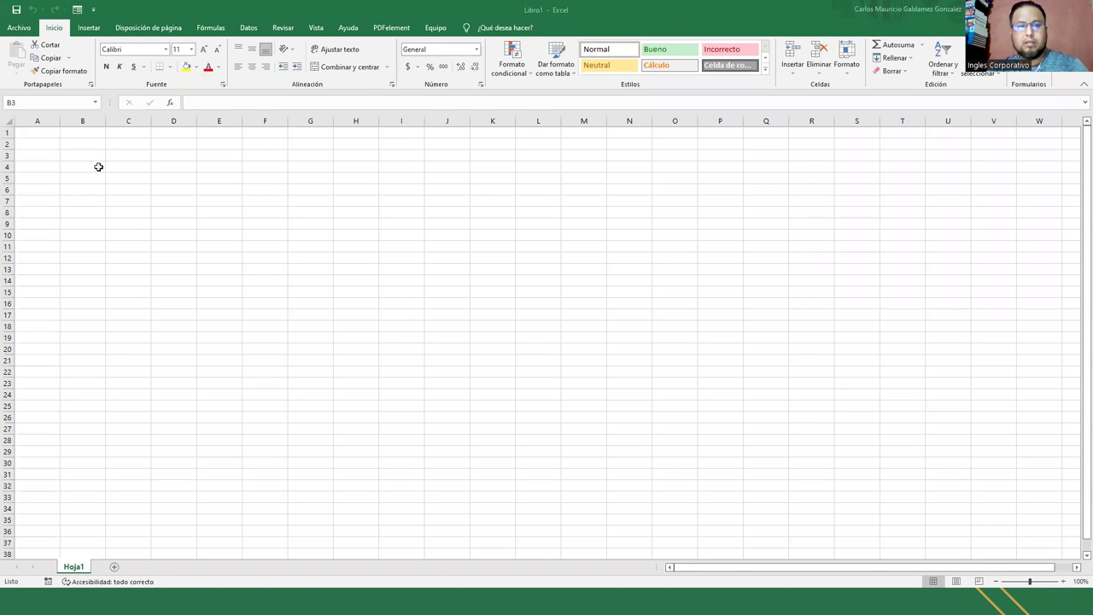
pyautogui.hotkey('ctrl', 'Tab')
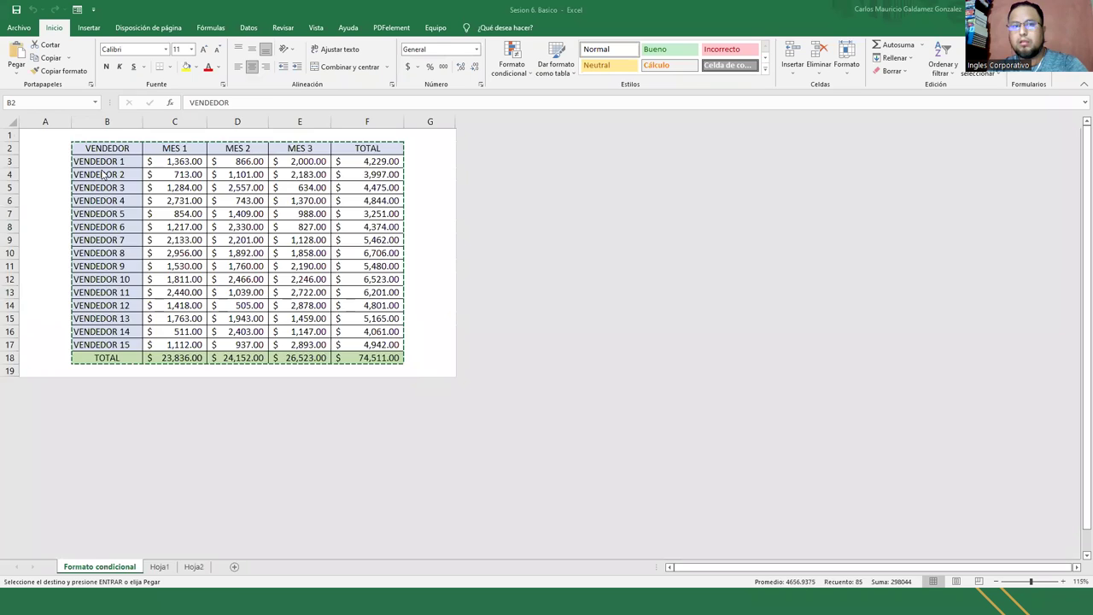
pyautogui.hotkey('ctrl', 'Tab')
pyautogui.hotkey('ctrl', 'v')
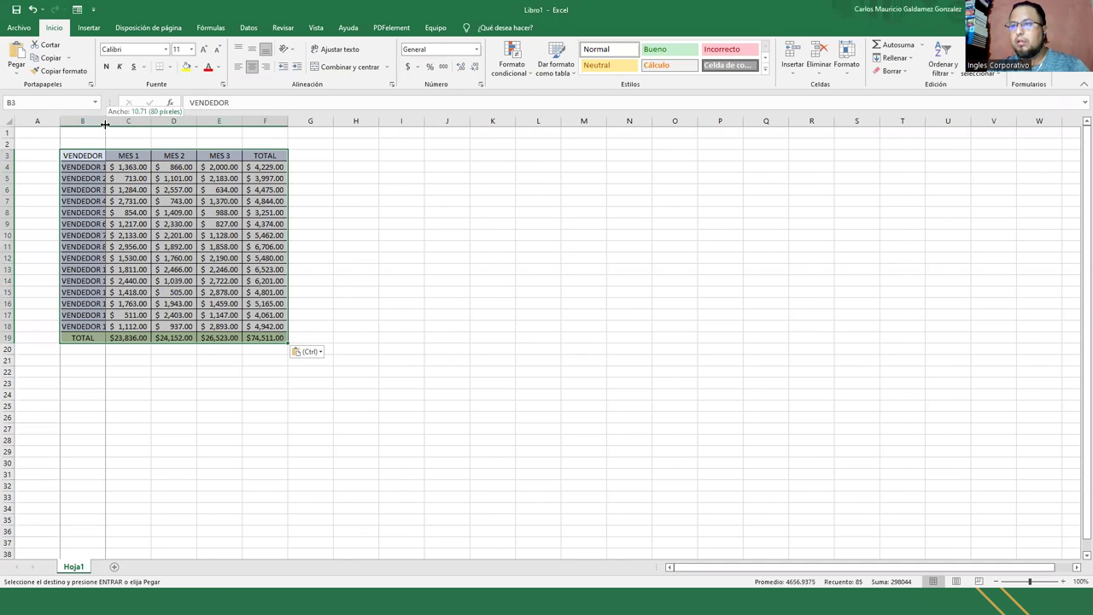
pyautogui.moveTo(105, 120); pyautogui.dragTo(112, 121)
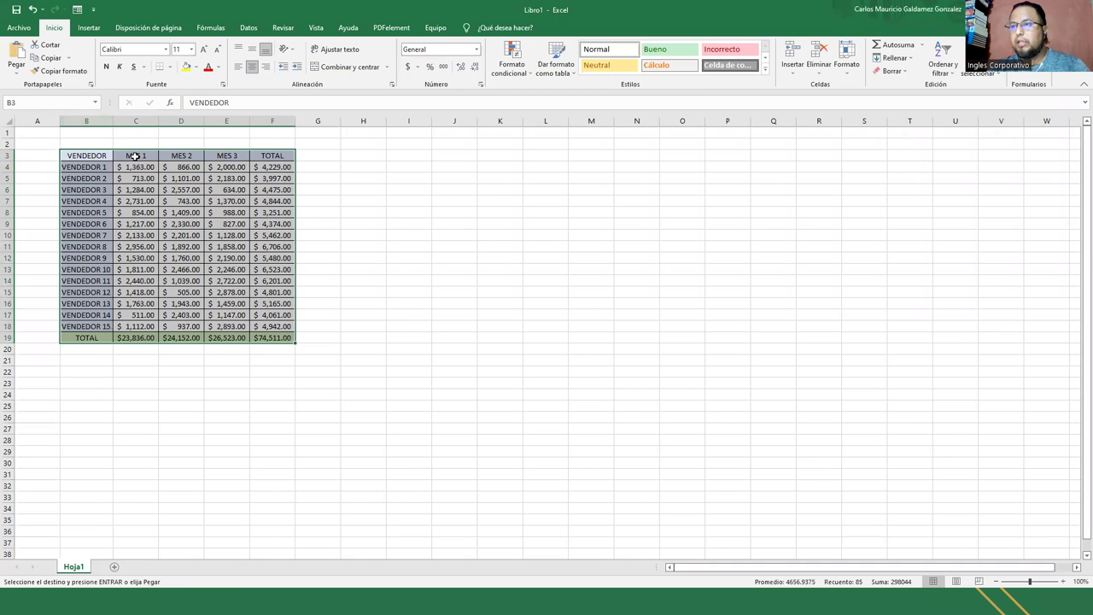
# Copy the MES 1–TOTAL headers and paste them transposed down column I from I3.
pyautogui.moveTo(135, 154); pyautogui.dragTo(274, 154)
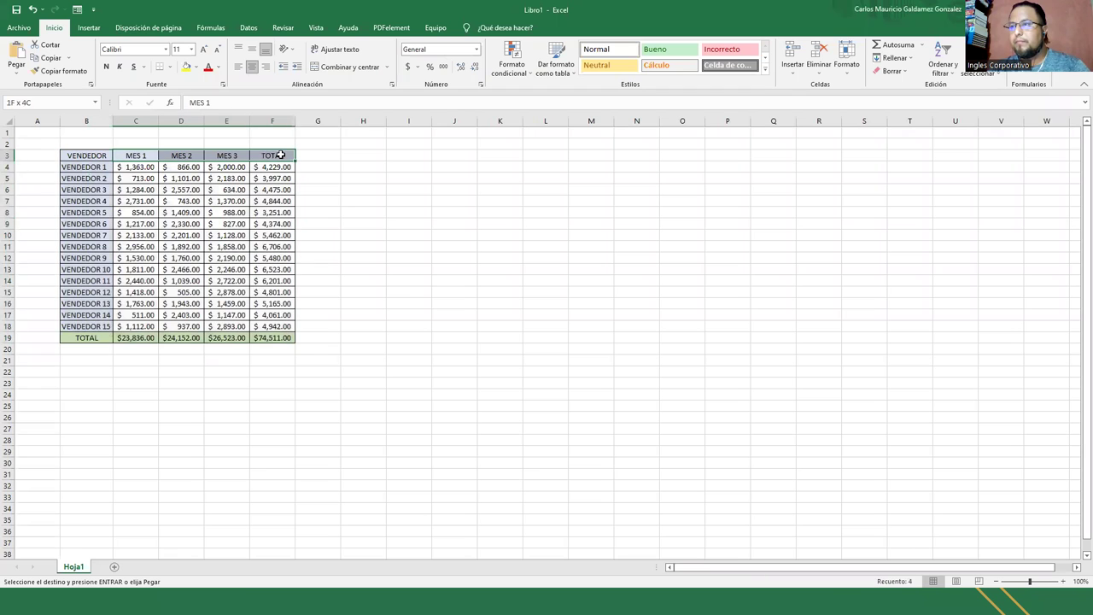
pyautogui.rightClick(282, 156)
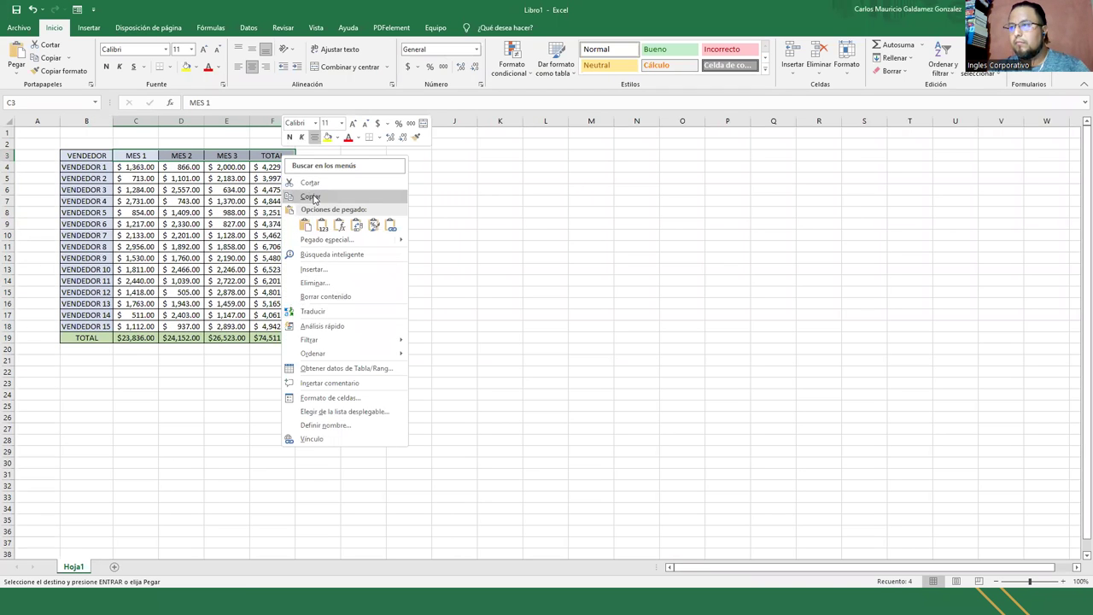
pyautogui.click(355, 196)
pyautogui.click(397, 158)
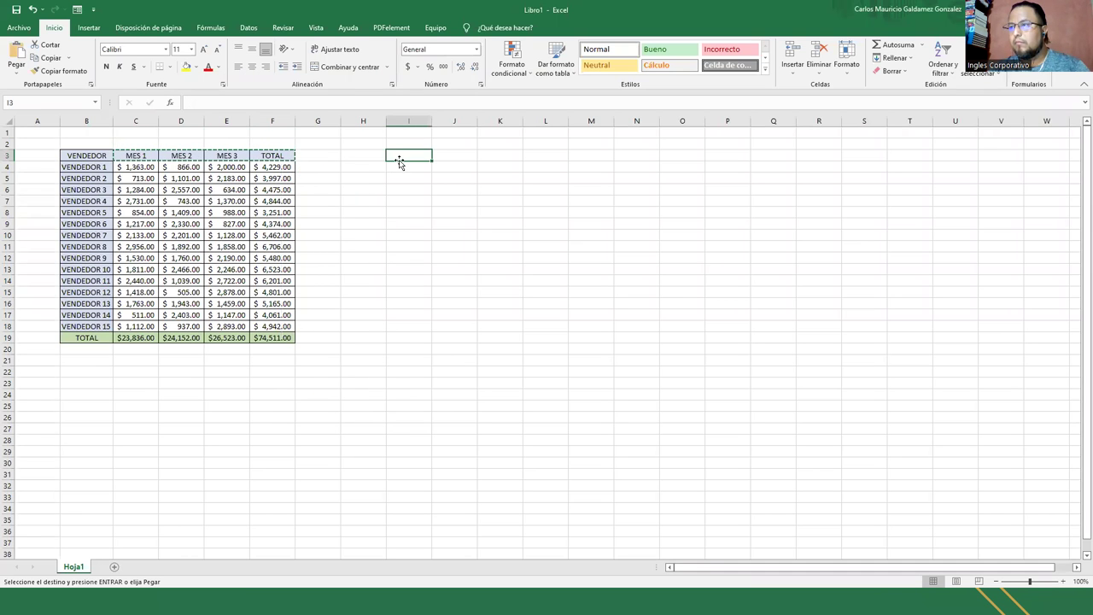
pyautogui.rightClick(399, 159)
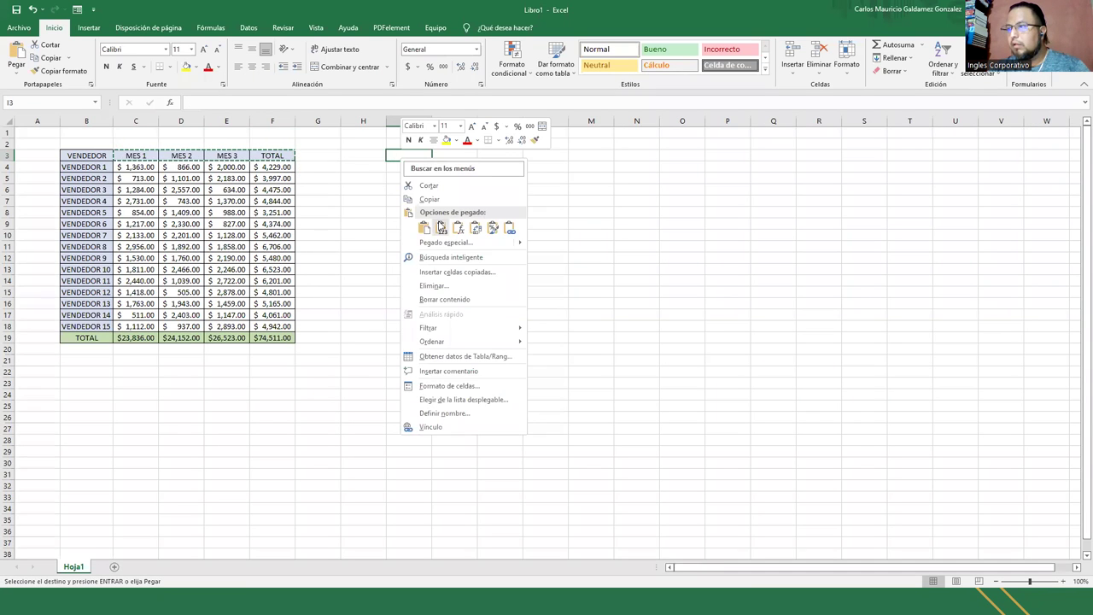
pyautogui.moveTo(518, 240)
pyautogui.click(477, 228)
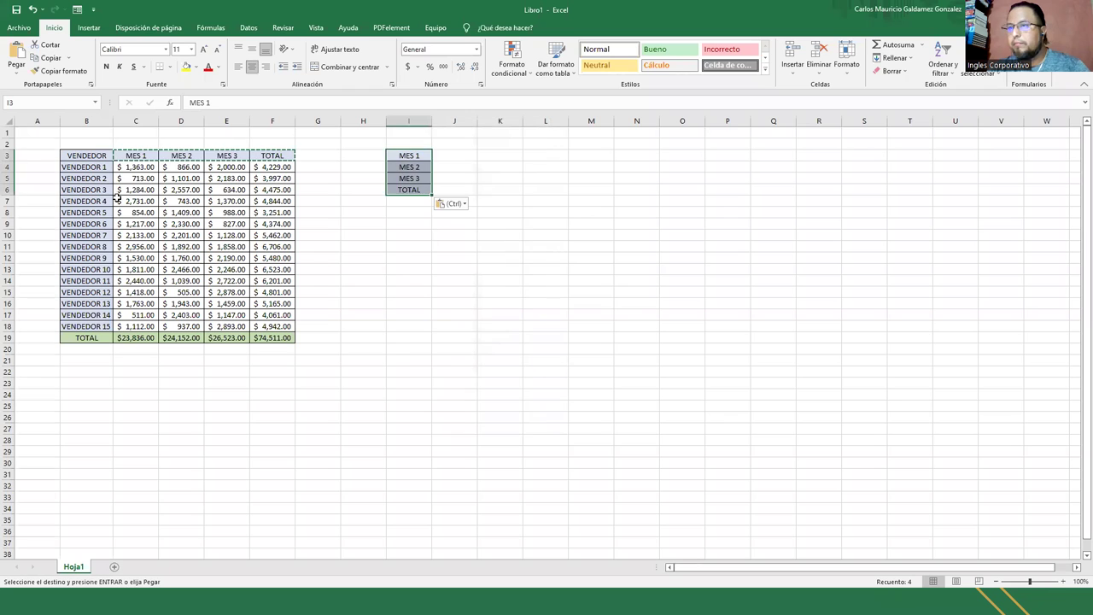
# Paste VENDEDOR 1–4 transposed across J2:M2 and autofit columns K, L and M.
pyautogui.moveTo(87, 168); pyautogui.dragTo(87, 201)
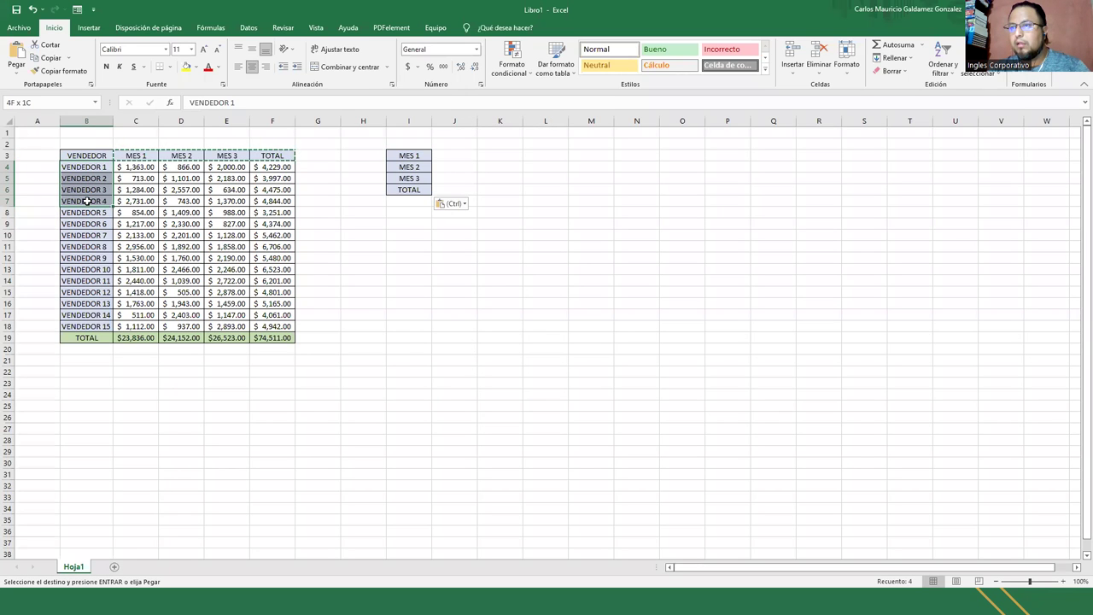
pyautogui.rightClick(88, 202)
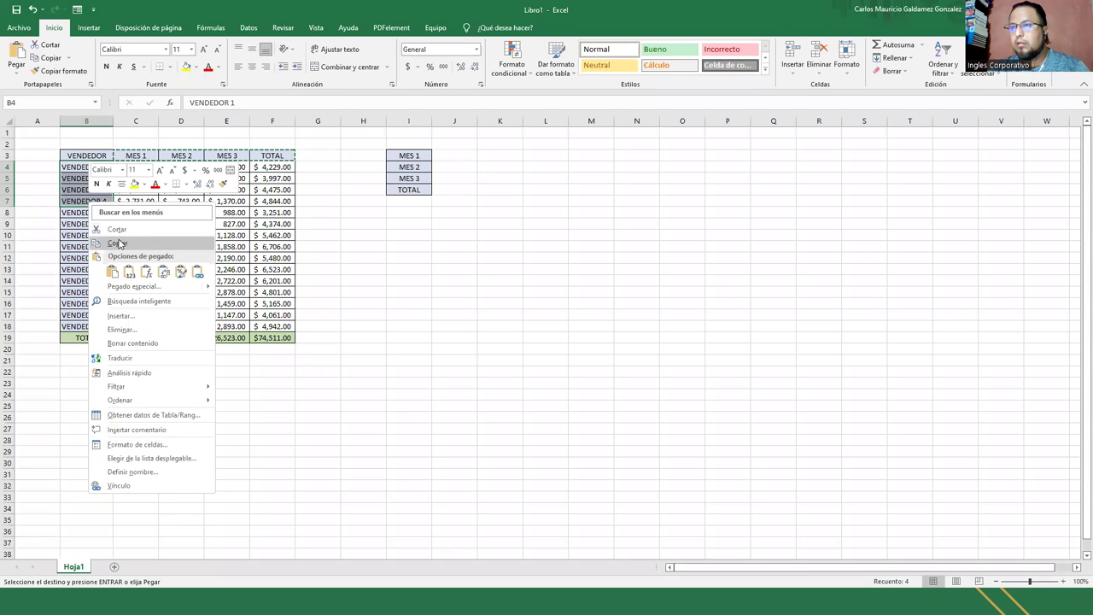
pyautogui.click(119, 245)
pyautogui.rightClick(442, 143)
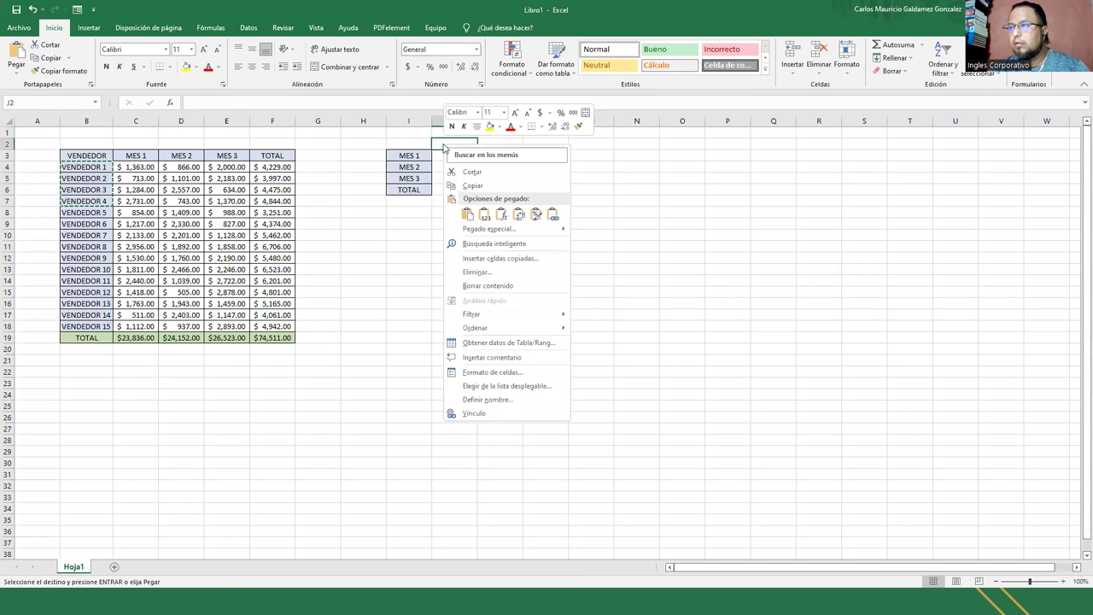
pyautogui.click(519, 215)
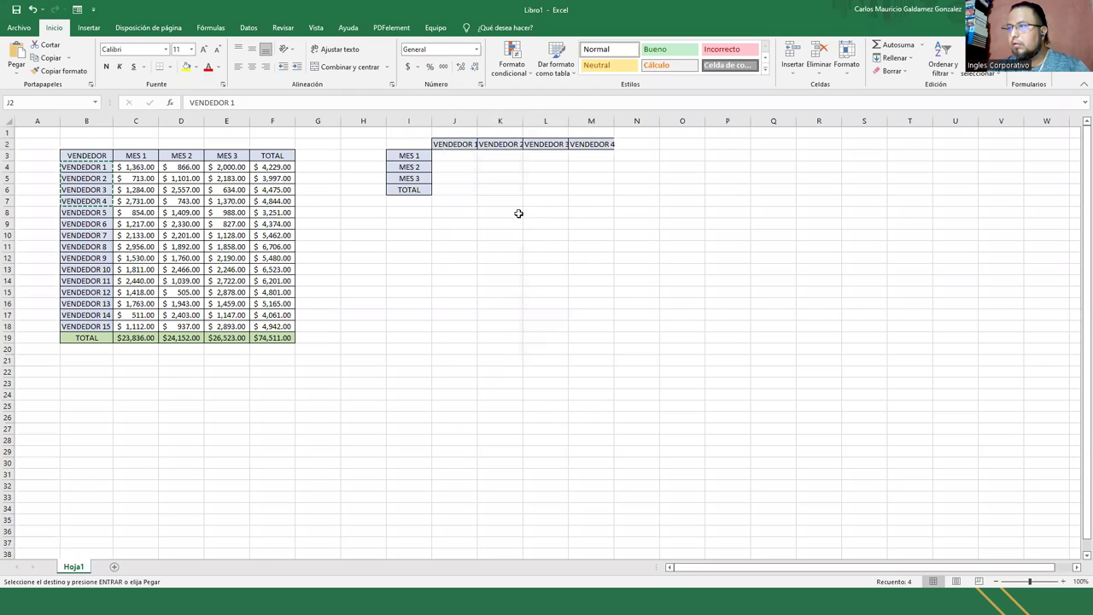
pyautogui.doubleClick(528, 122)
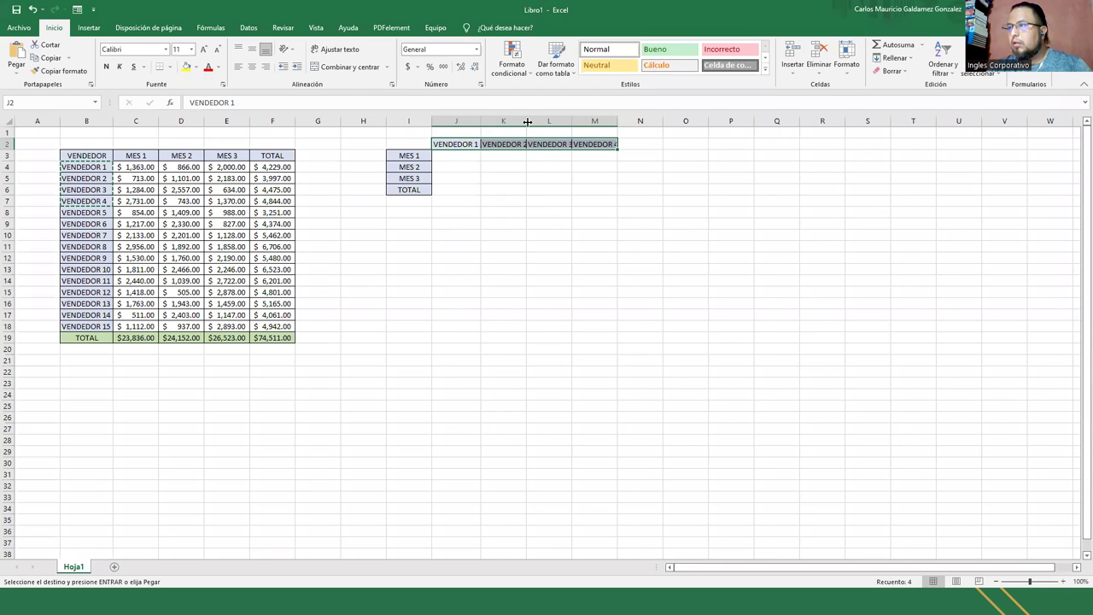
pyautogui.doubleClick(575, 123)
pyautogui.doubleClick(623, 122)
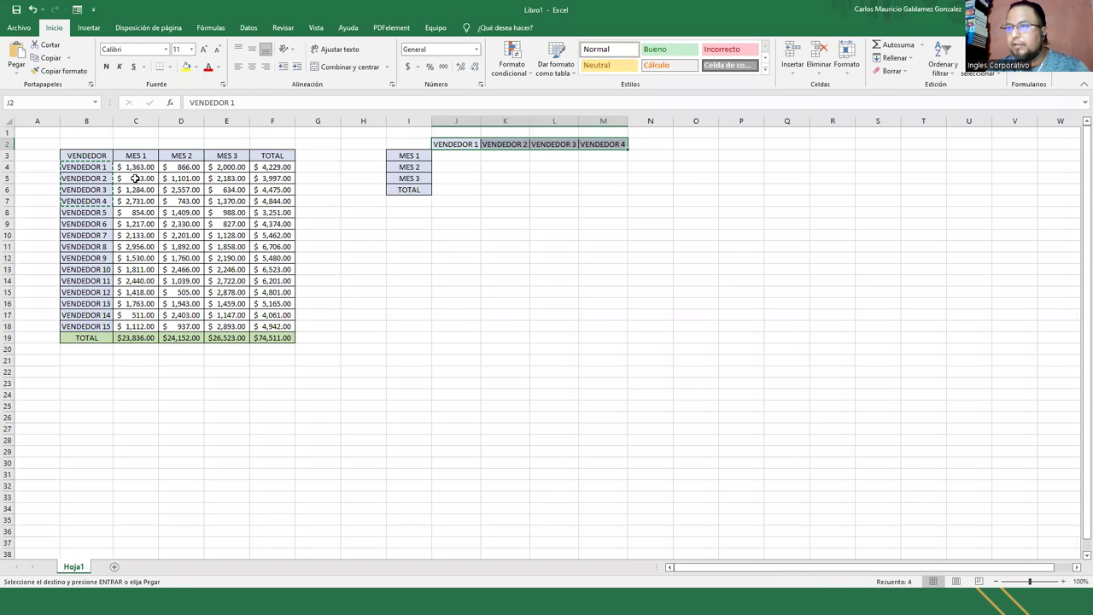
# Copy the first four vendors' figures C4:F7 and paste them into J3:M6.
pyautogui.moveTo(135, 168); pyautogui.dragTo(268, 198)
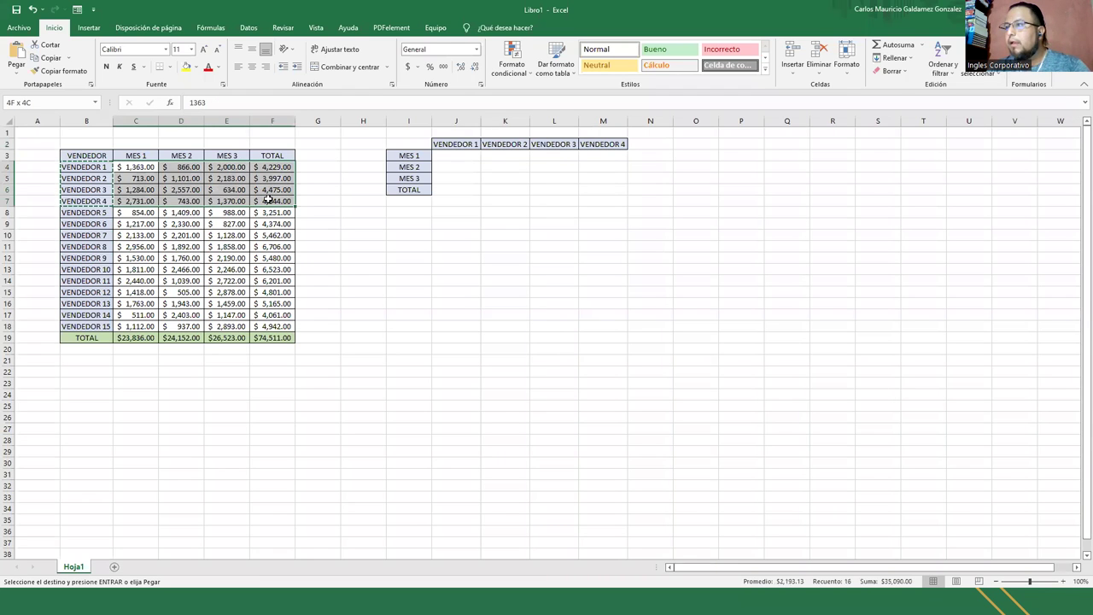
pyautogui.hotkey('ctrl', 'c')
pyautogui.click(450, 156)
pyautogui.hotkey('ctrl', 'v')
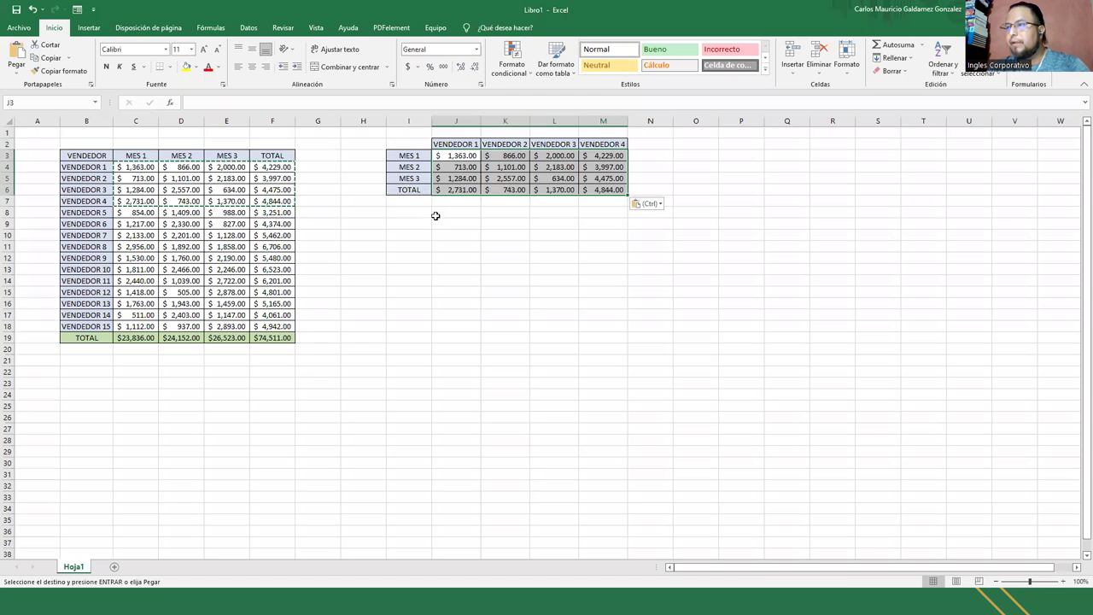
# Clear the TOTAL label in I6 and fill the month labels down to MES 12.
pyautogui.click(413, 189)
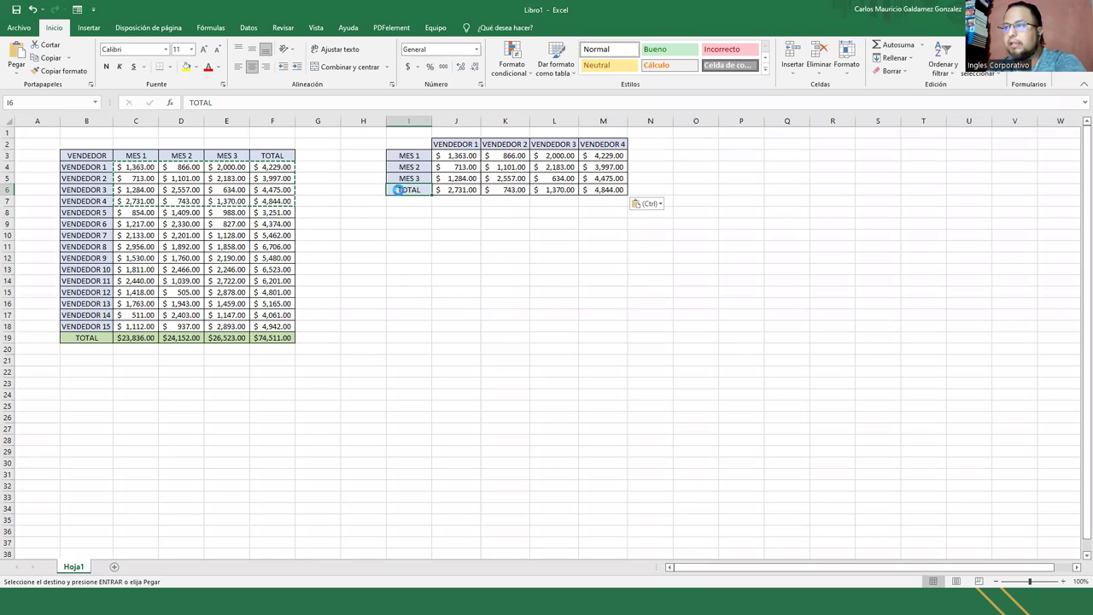
pyautogui.press('Delete')
pyautogui.moveTo(403, 157)
pyautogui.mouseDown()
pyautogui.moveTo(413, 297)
pyautogui.moveTo(419, 284)
pyautogui.mouseUp()
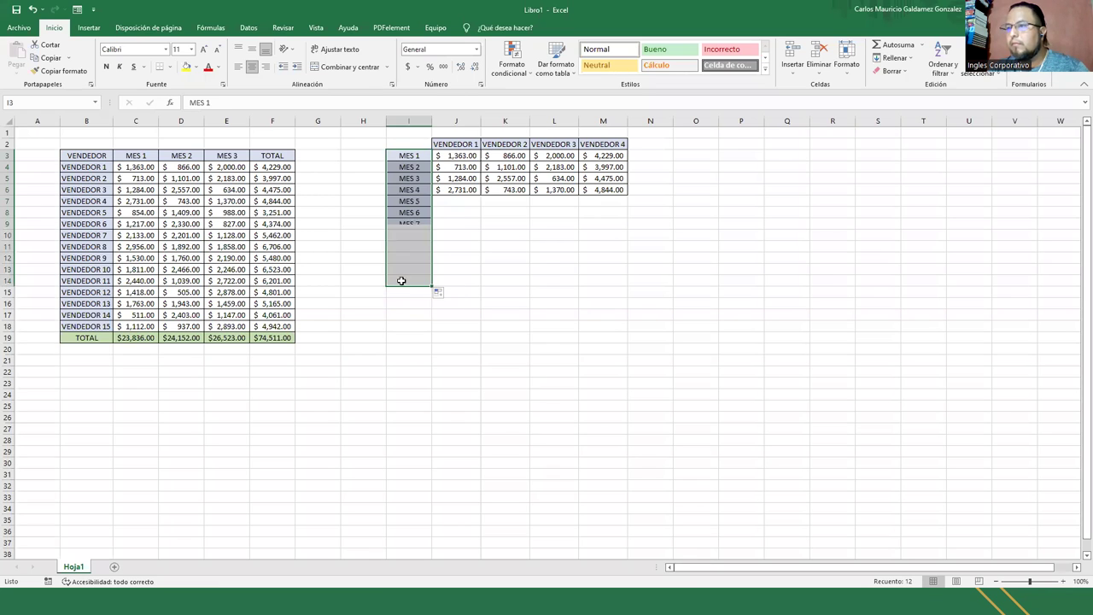
pyautogui.click(400, 204)
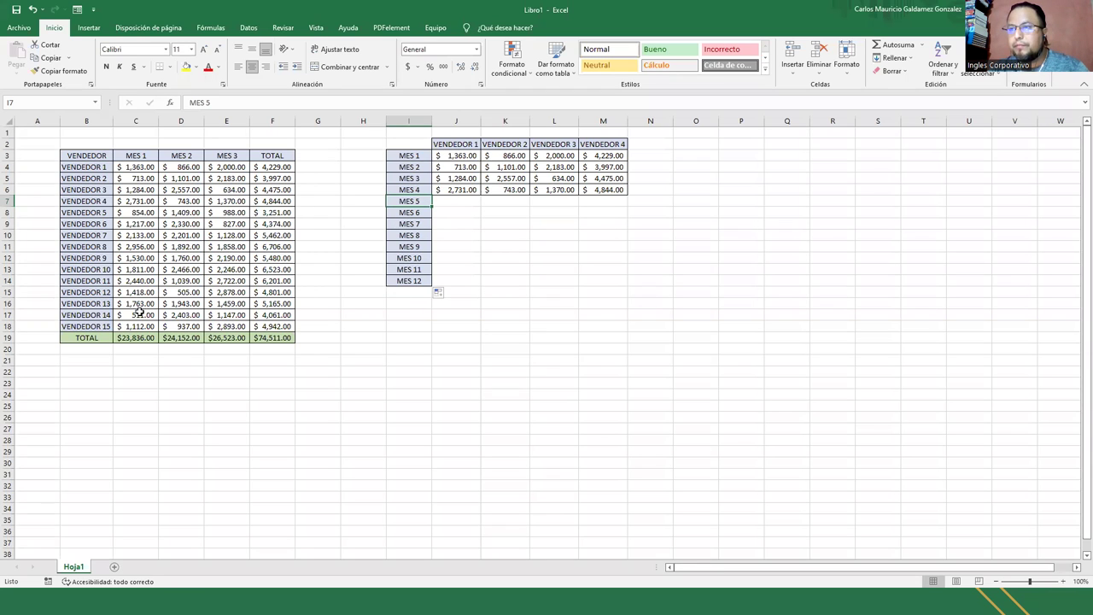
# Copy the remaining vendors' figures C11:F18 and paste them into J7:M14.
pyautogui.moveTo(133, 327)
pyautogui.mouseDown()
pyautogui.moveTo(132, 298)
pyautogui.moveTo(245, 246)
pyautogui.moveTo(271, 245)
pyautogui.mouseUp()
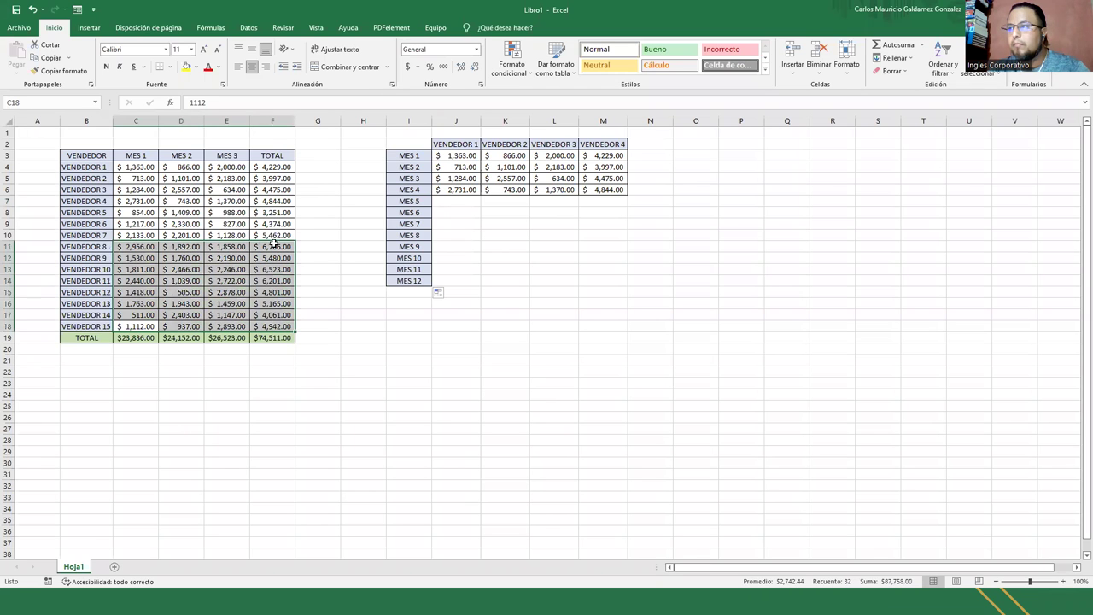
pyautogui.hotkey('ctrl', 'c')
pyautogui.click(449, 205)
pyautogui.hotkey('ctrl', 'v')
pyautogui.click(363, 247)
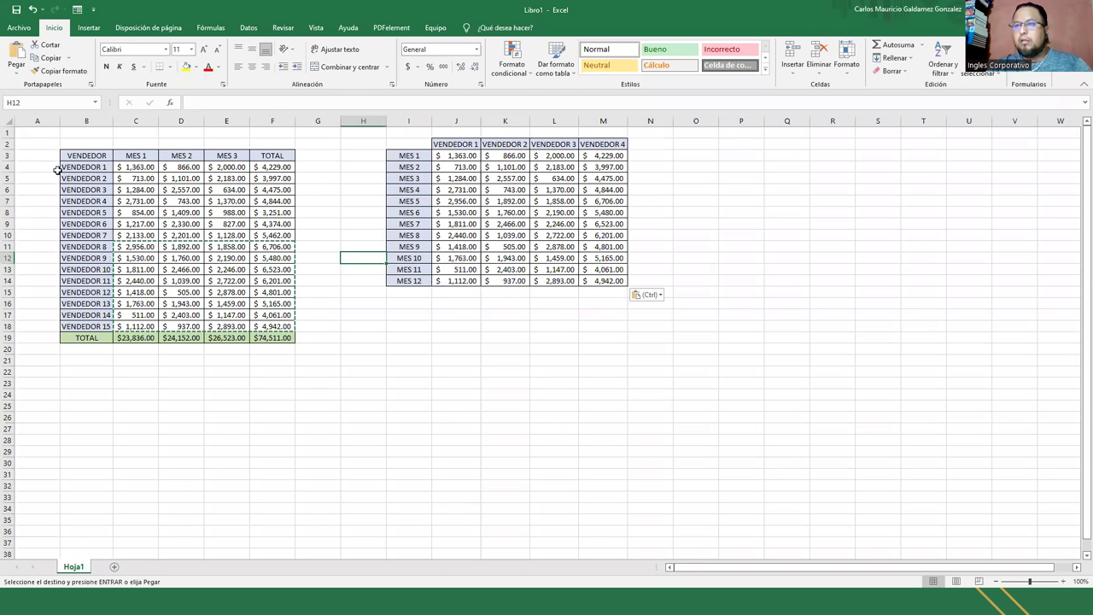
pyautogui.moveTo(81, 120)
pyautogui.mouseDown()
pyautogui.moveTo(211, 141)
pyautogui.moveTo(272, 124)
pyautogui.mouseUp()
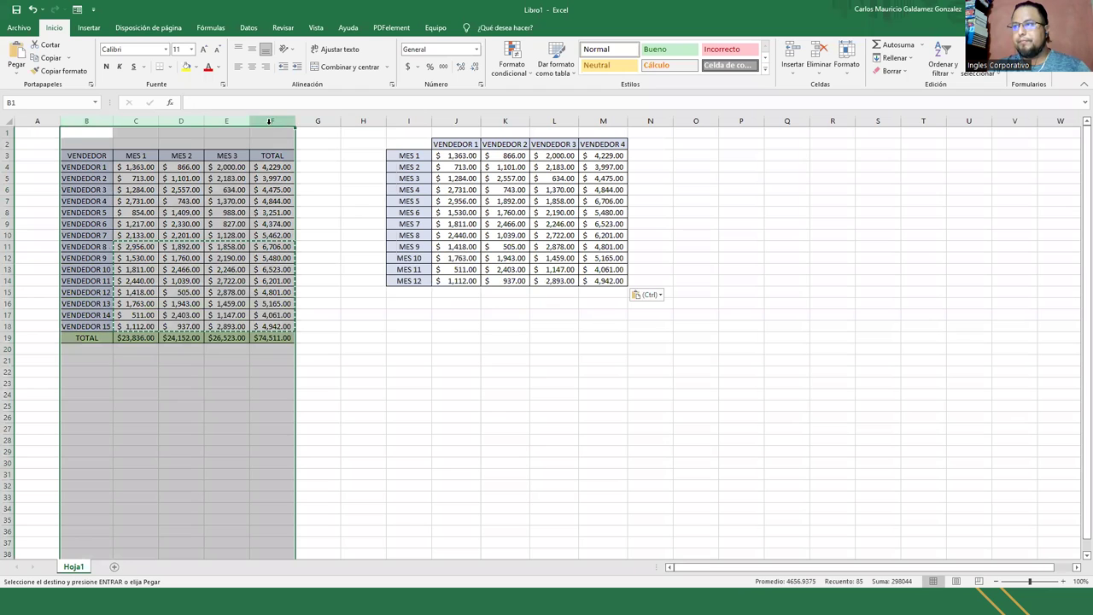
pyautogui.rightClick(271, 124)
pyautogui.click(303, 237)
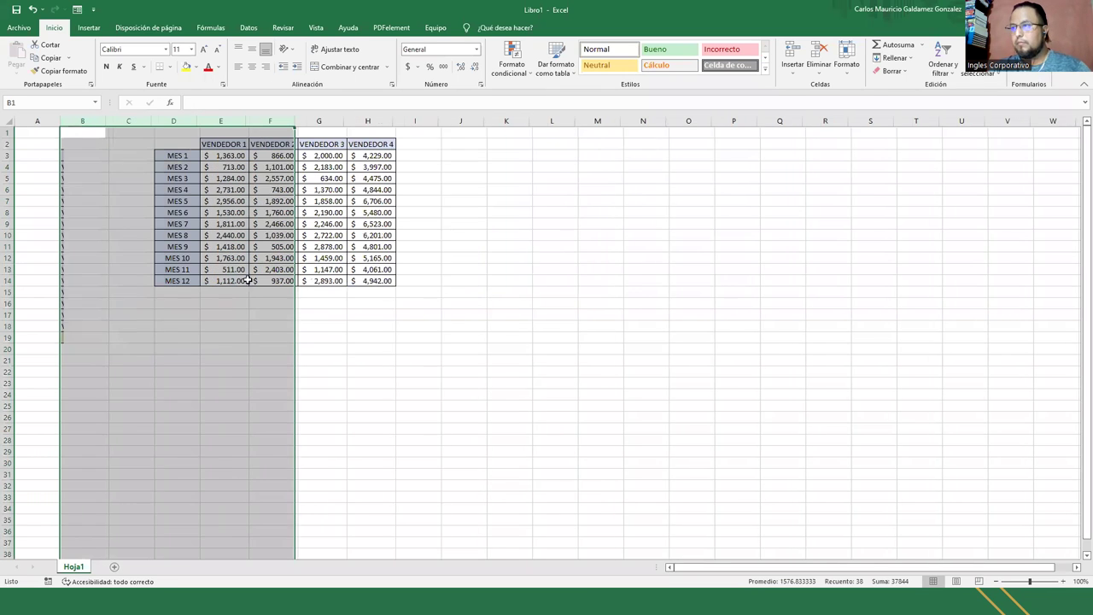
pyautogui.click(183, 312)
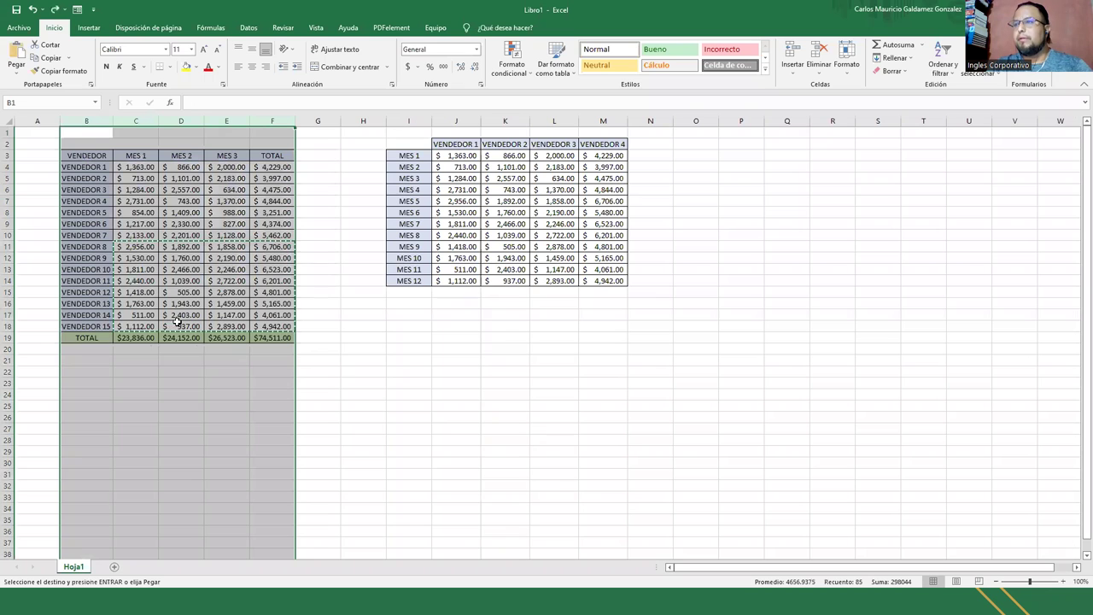
pyautogui.click(207, 303)
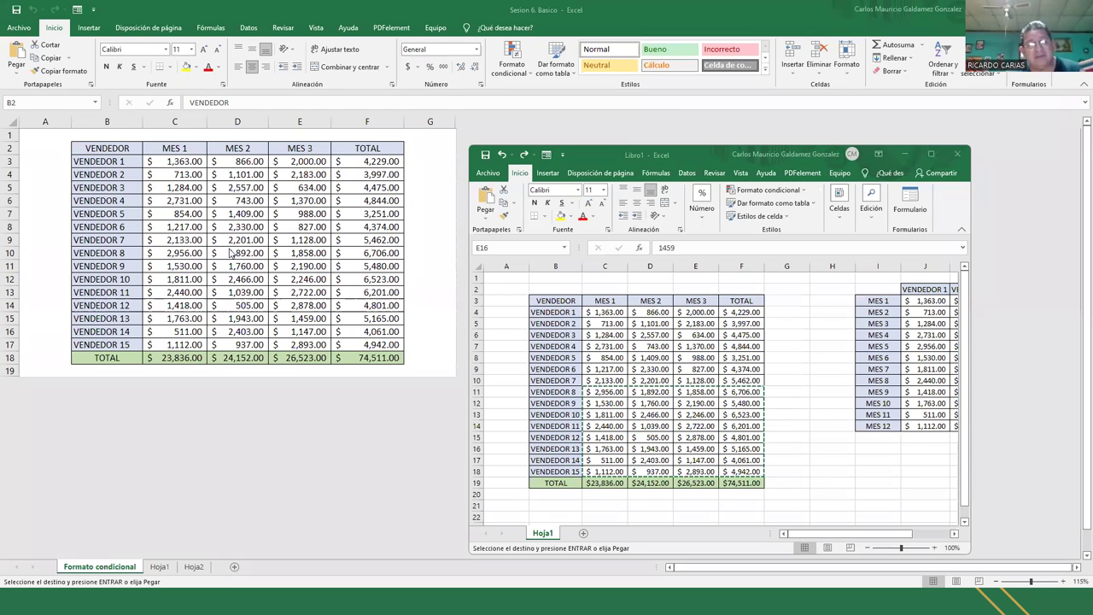
# Maximize Libro1, select J3:J14 and enter seller names Mario, Pedro, Juan, Jose, Jose.
pyautogui.click(932, 154)
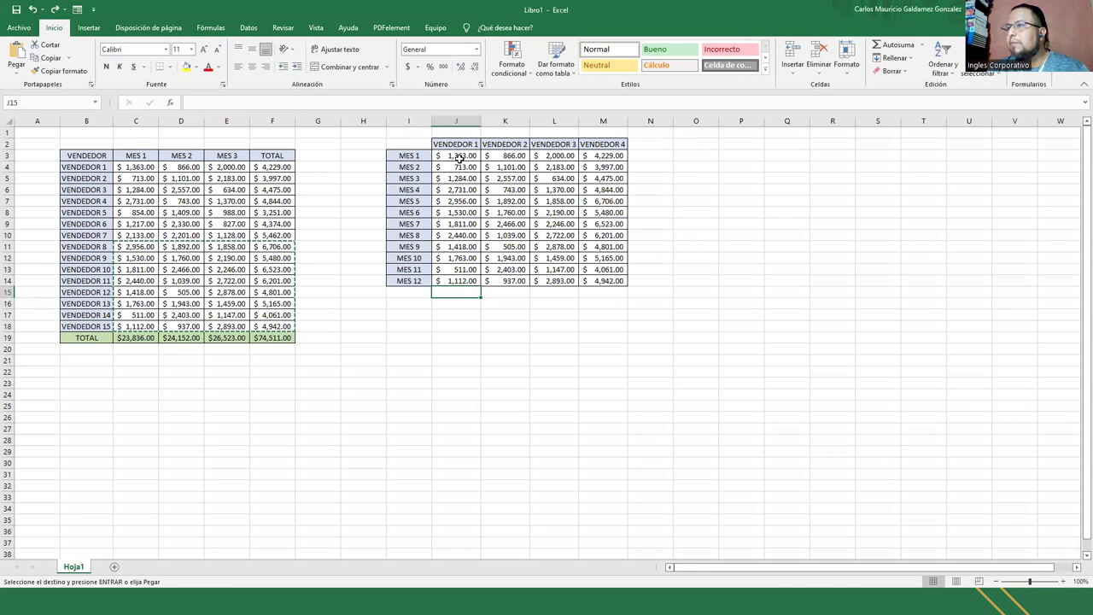
pyautogui.moveTo(457, 156); pyautogui.dragTo(459, 278)
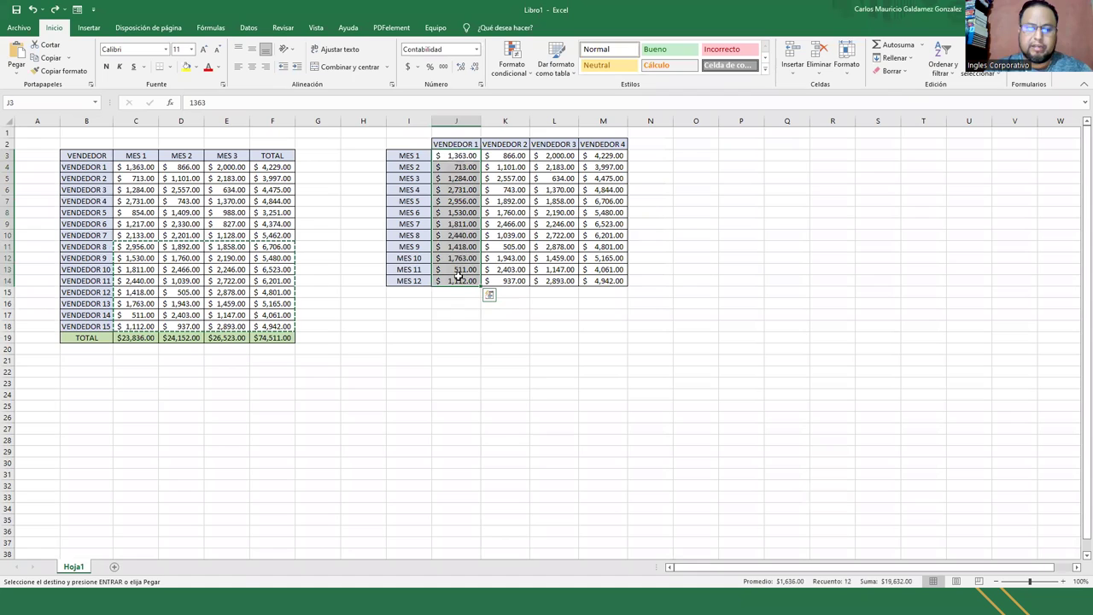
pyautogui.press('Return')
pyautogui.write('Mario')
pyautogui.press('Return')
pyautogui.write('Pedro')
pyautogui.press('Return')
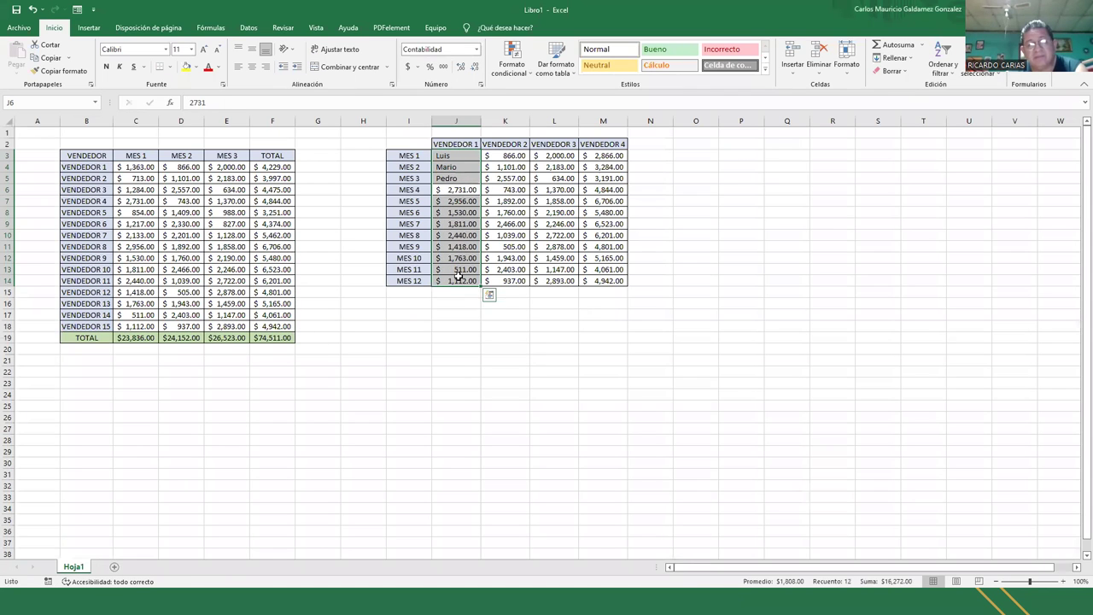
pyautogui.write('Juan')
pyautogui.press('Return')
pyautogui.write('Jose')
pyautogui.press('Return')
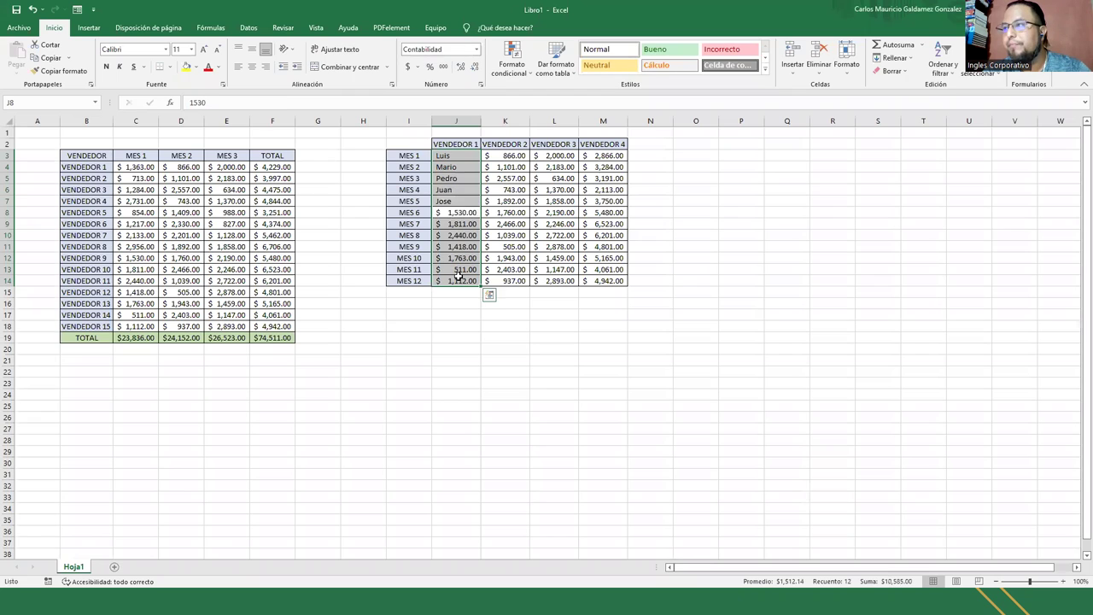
pyautogui.write('Jose')
pyautogui.press('Return')
# Continue the seller names down column J: Luis, Mario, Mario, Jose, Pedro, Maria.
pyautogui.write('Luis')
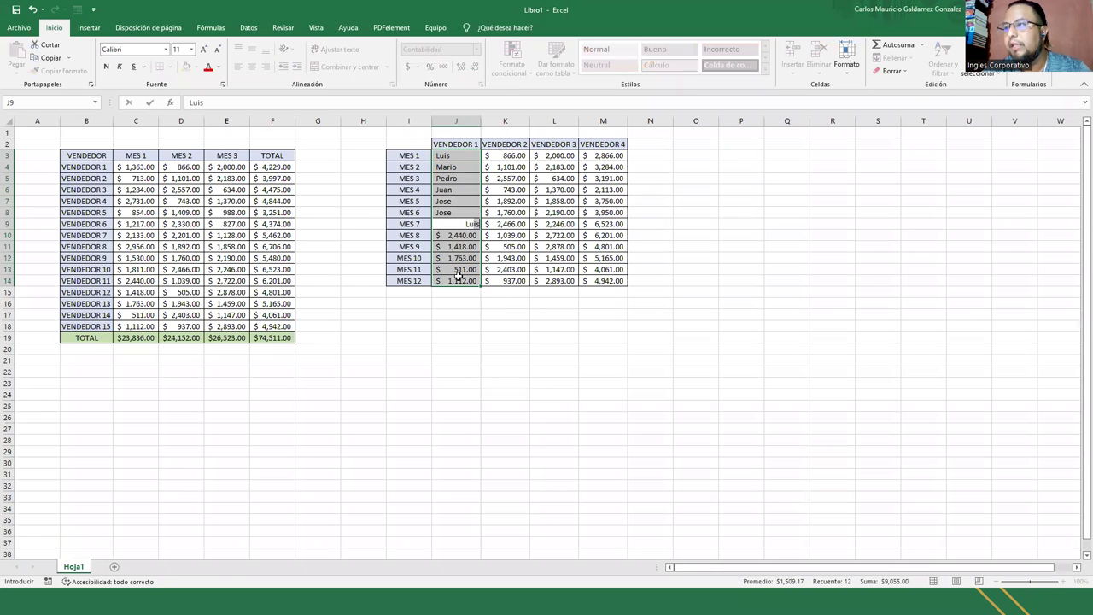
pyautogui.press('Return')
pyautogui.write('Mario')
pyautogui.press('Return')
pyautogui.write('Mario')
pyautogui.press('Return')
pyautogui.write('Jose')
pyautogui.press('Return')
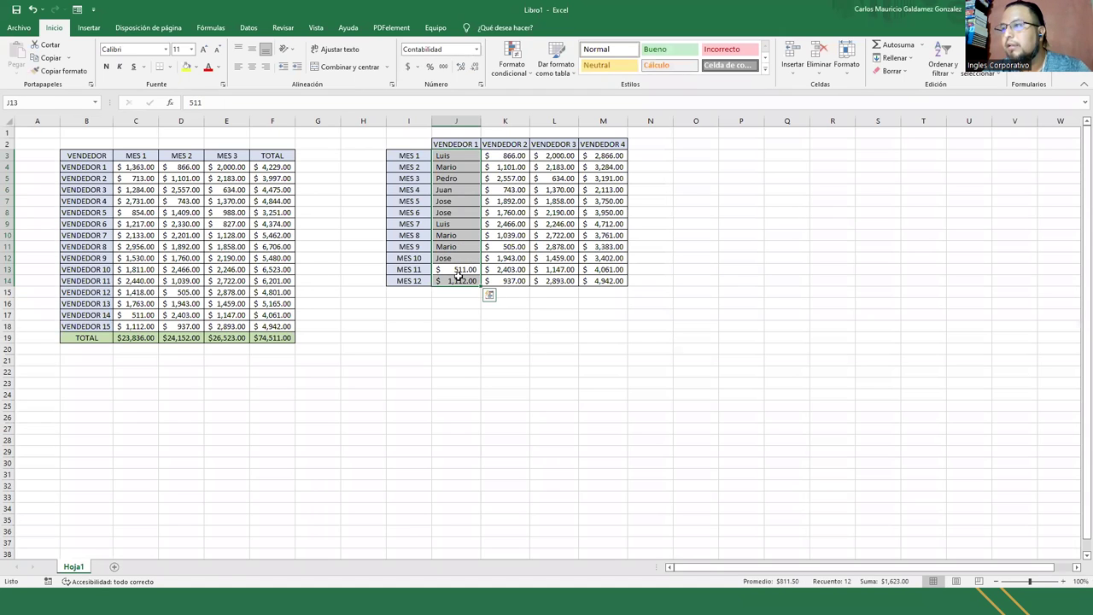
pyautogui.write('Pedro')
pyautogui.press('Return')
pyautogui.write('Maria')
pyautogui.press('Return')
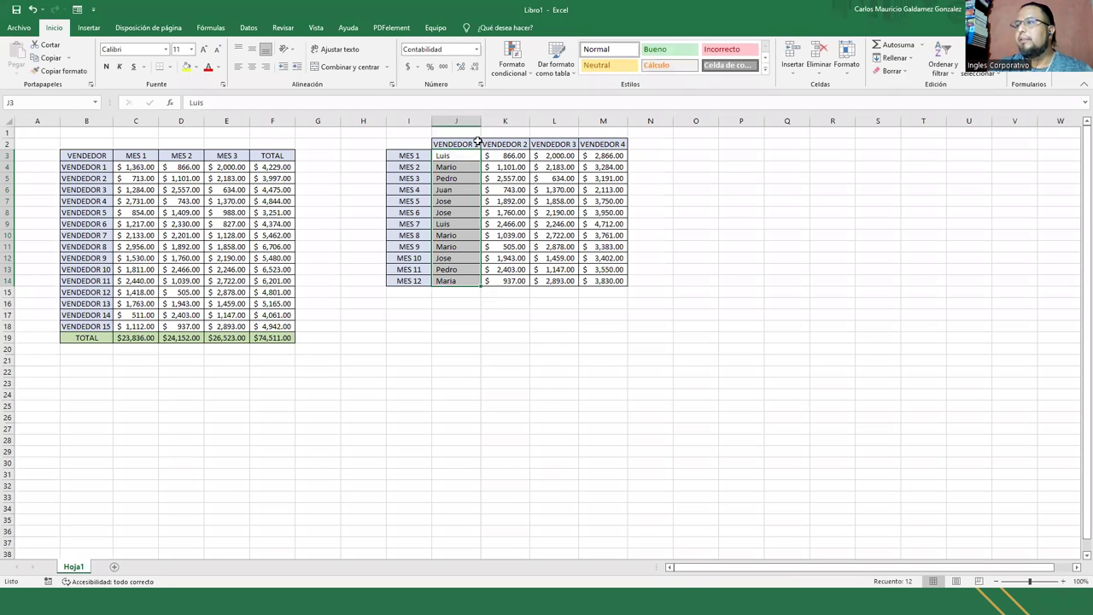
# Rename header J2 to Vendedor and K2 to Tienda.
pyautogui.click(467, 143)
pyautogui.write('VCe')
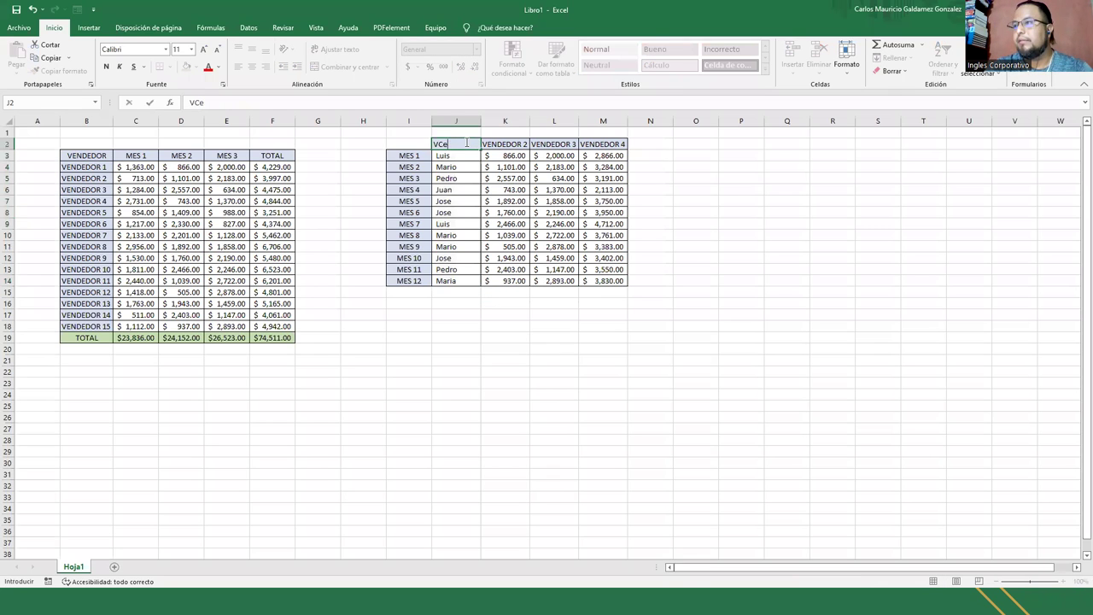
pyautogui.write('endedor')
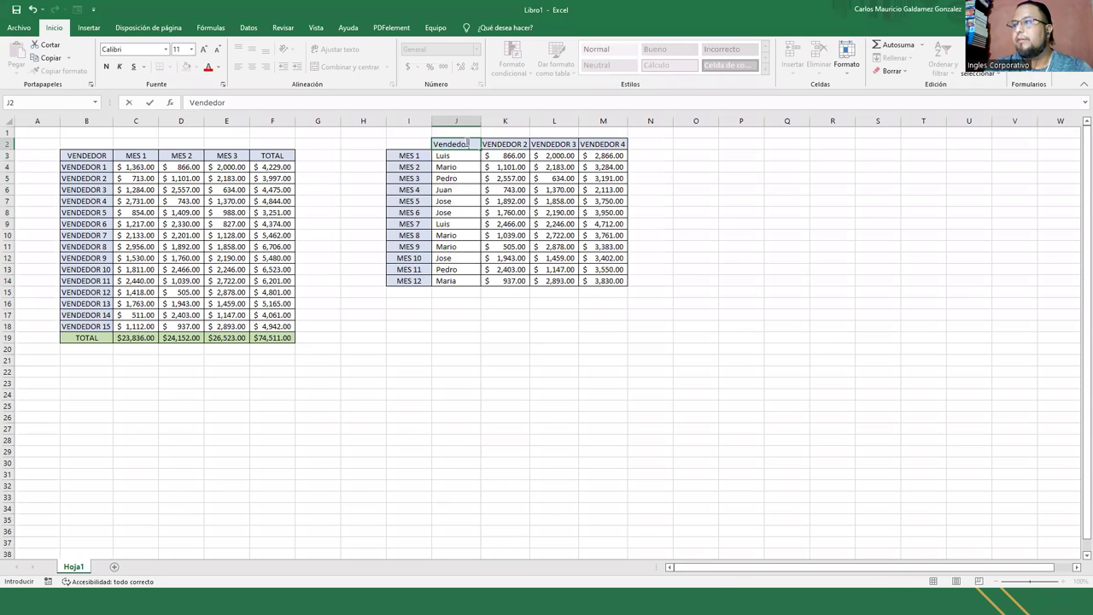
pyautogui.press('Tab')
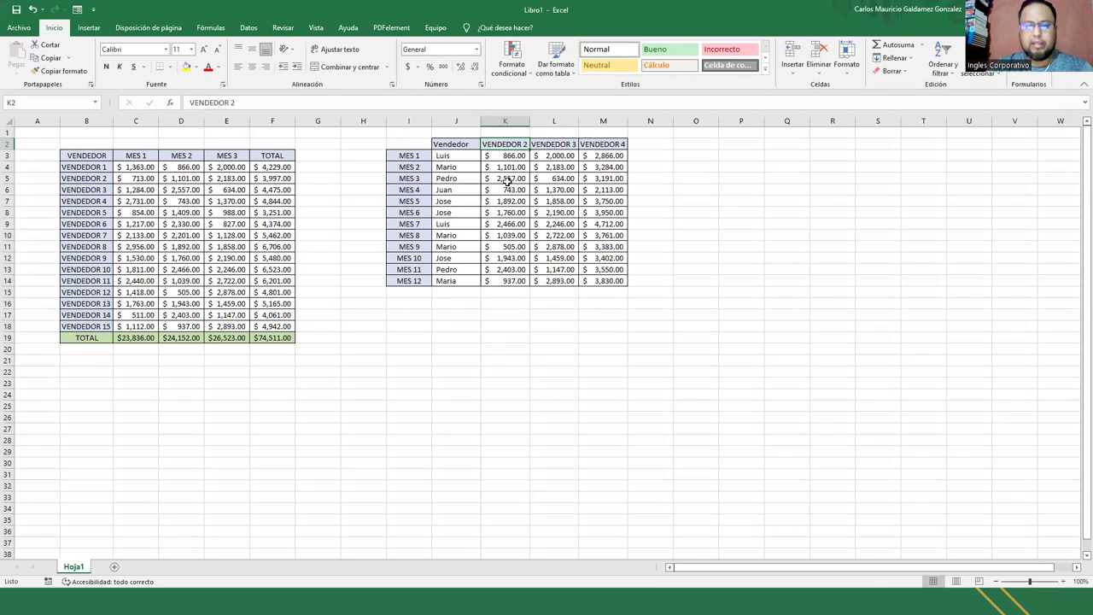
pyautogui.write('Tienda')
pyautogui.press('Return')
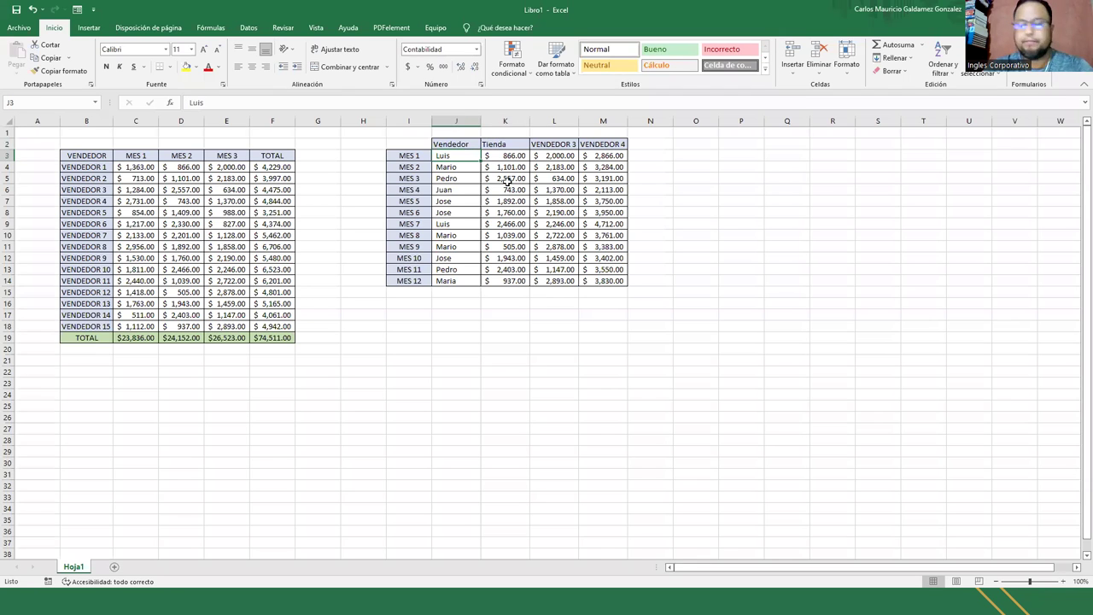
# Enter stores Tienda 1, Tienda 2, Tienda 2, Tienda 3, Tienda 4 down column K.
pyautogui.write('Tienda')
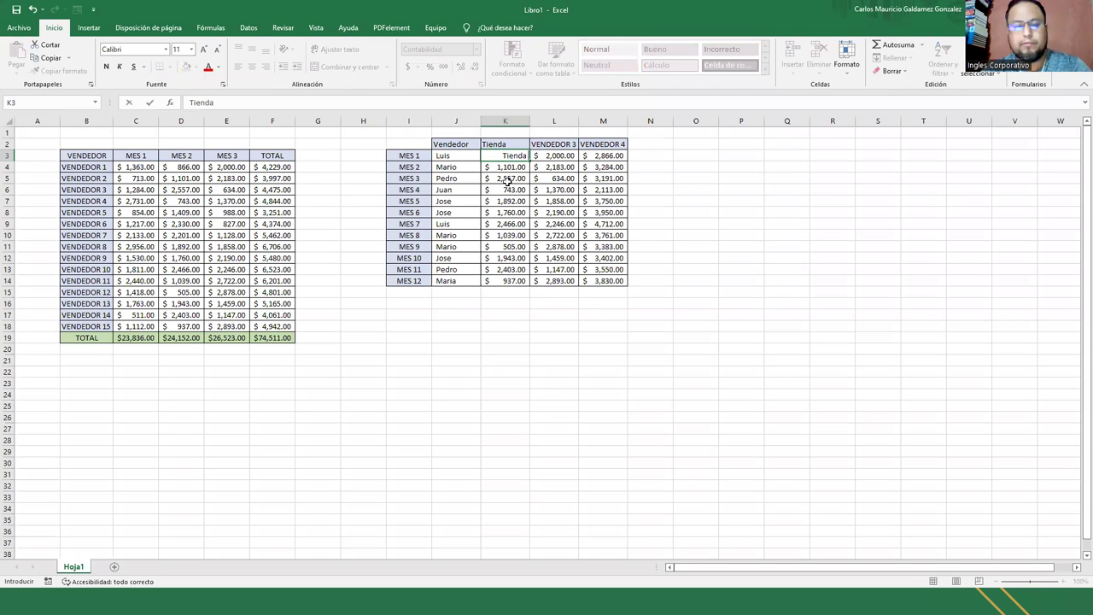
pyautogui.write(' 1')
pyautogui.press('Return')
pyautogui.write('Tienda 1')
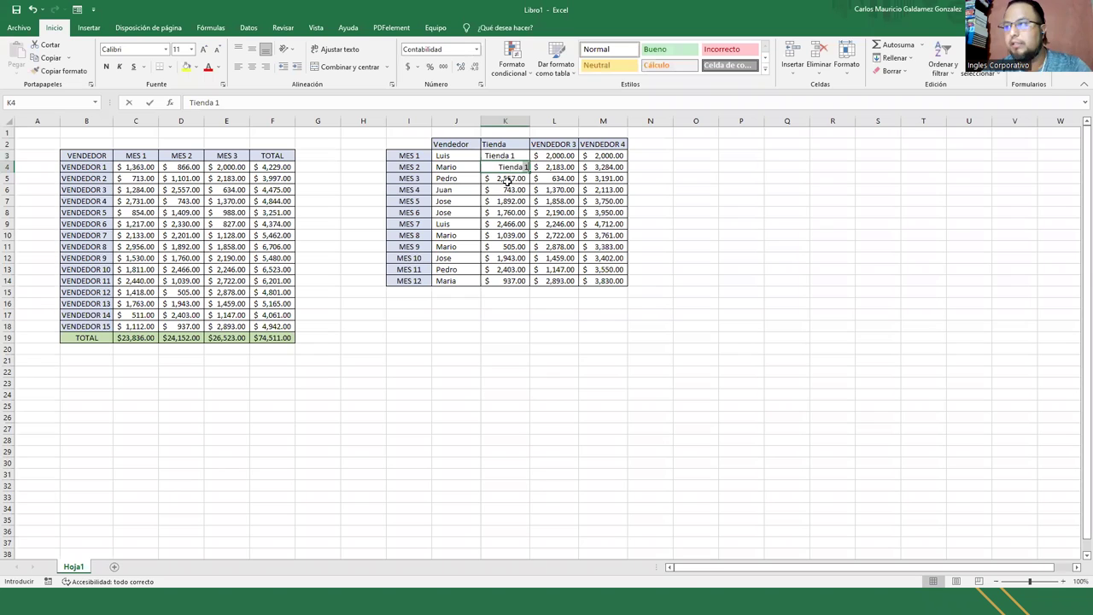
pyautogui.press('Return')
pyautogui.write('Tienda 2')
pyautogui.press('Return')
pyautogui.write('Tienda 2')
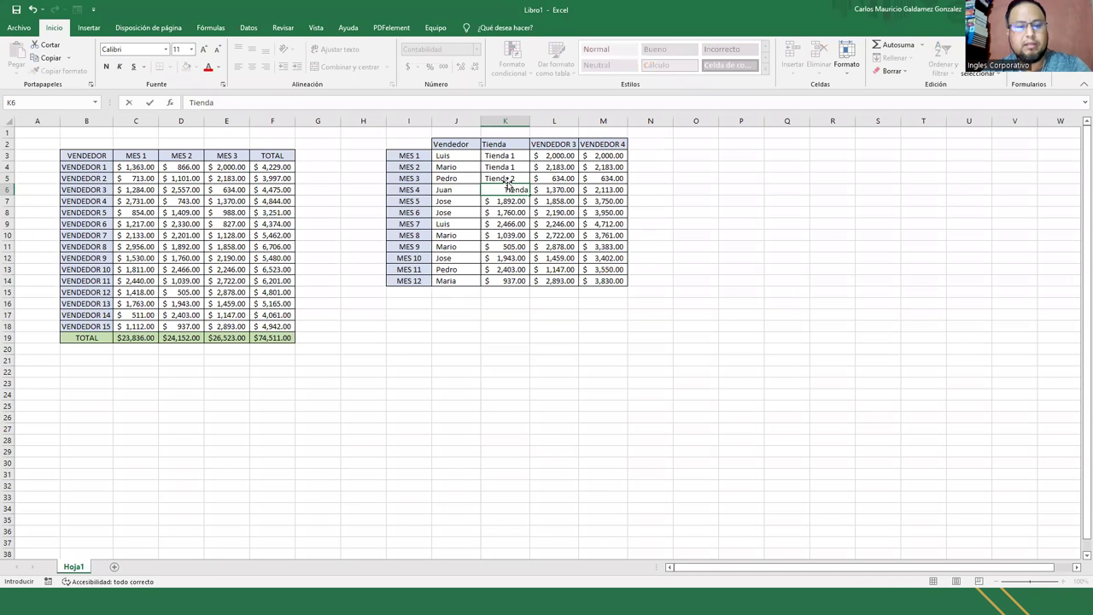
pyautogui.press('Return')
pyautogui.write('Tienda 3')
pyautogui.press('Return')
pyautogui.write('Tienda')
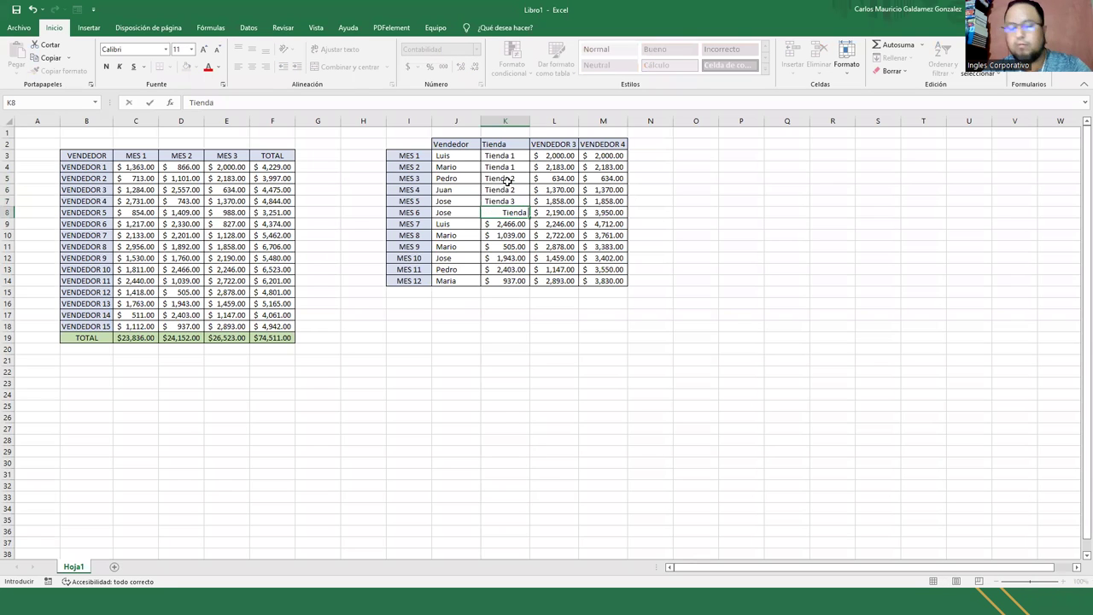
pyautogui.write(' 4')
pyautogui.press('Return')
# Finish the stores through MES 12: Tienda 1, Tienda 3, Tienda 4, Tienda 3, Tienda 2, Tienda1.
pyautogui.write('Tienda 1')
pyautogui.press('Return')
pyautogui.write('Tienda ')
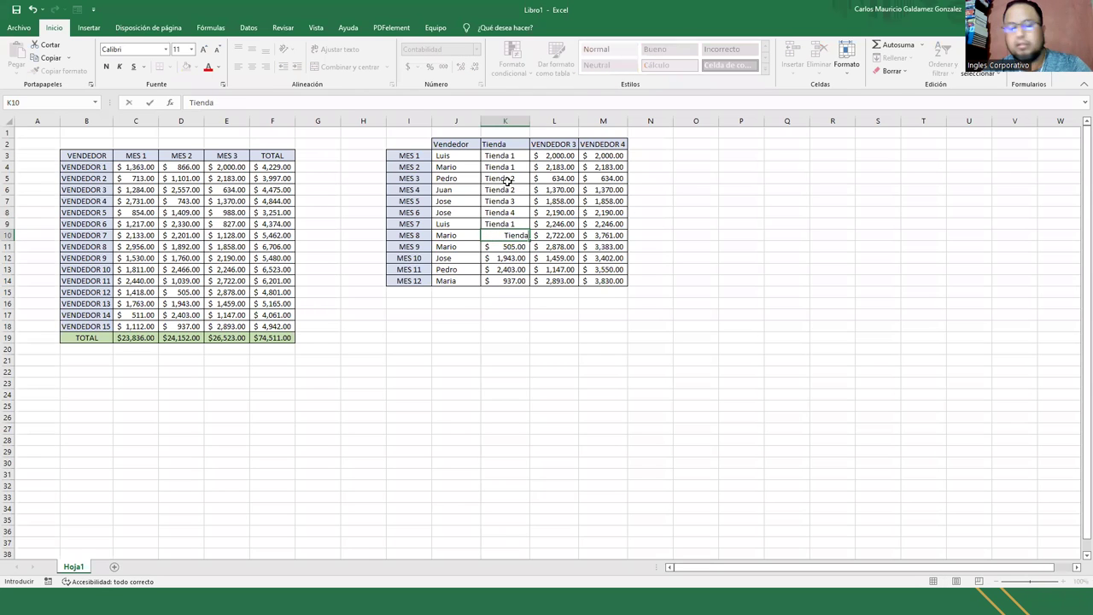
pyautogui.write('3')
pyautogui.press('Return')
pyautogui.write('Tienda')
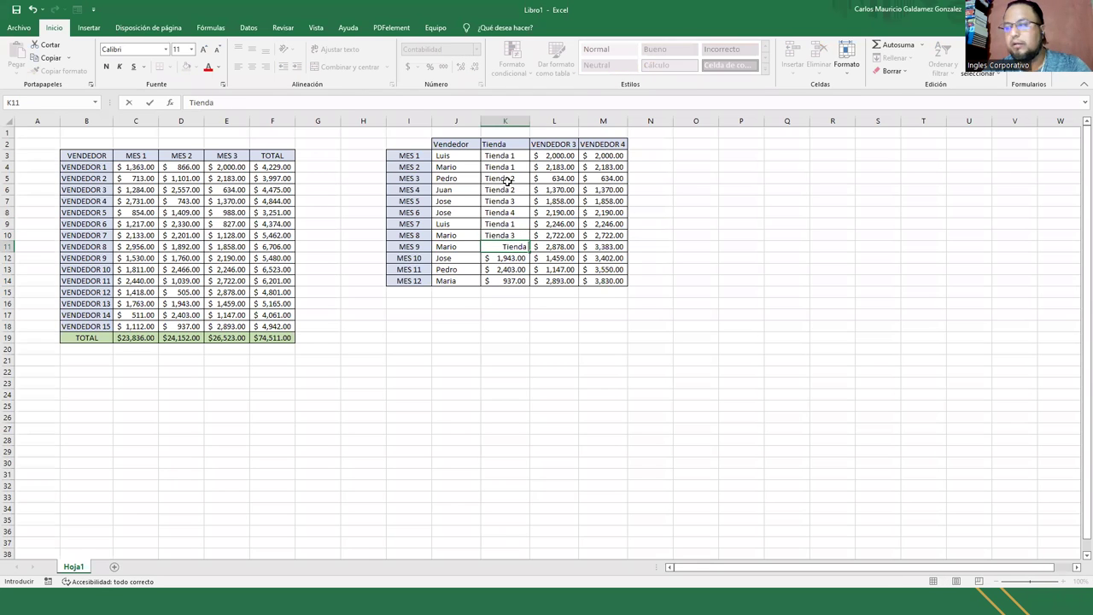
pyautogui.write(' 4')
pyautogui.press('Return')
pyautogui.write('Tienda')
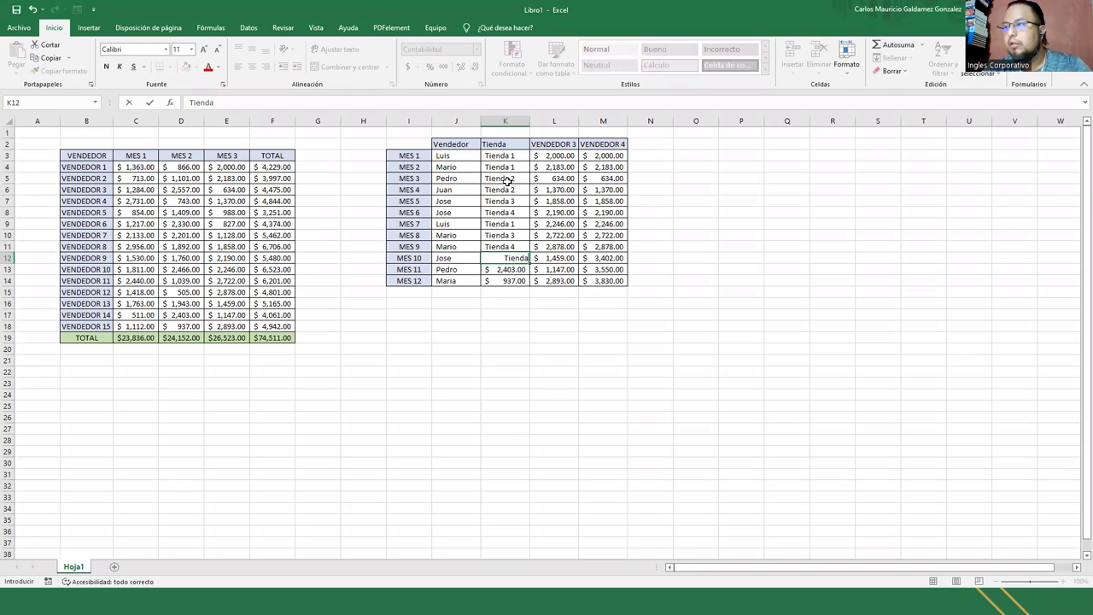
pyautogui.write(' 3')
pyautogui.press('Return')
pyautogui.write('Tienda 2')
pyautogui.press('Return')
pyautogui.write('Tienda1')
pyautogui.press('Tab')
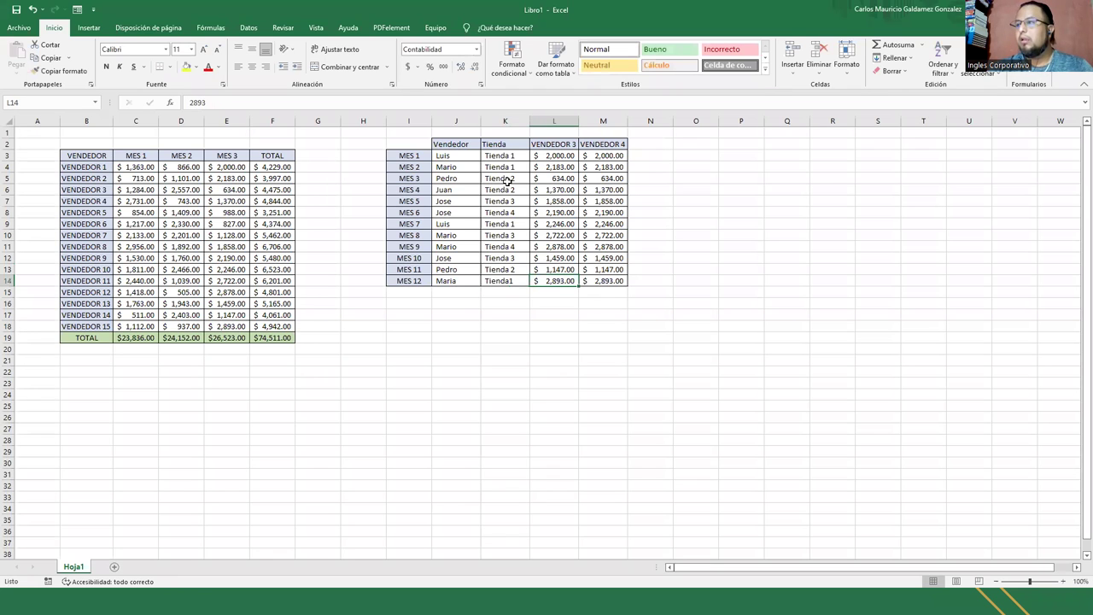
pyautogui.click(541, 143)
# Rename L2 to Fecha, enter 01/09/2022 in L3 and fill dates down to 12/9/2022.
pyautogui.write('Fecha')
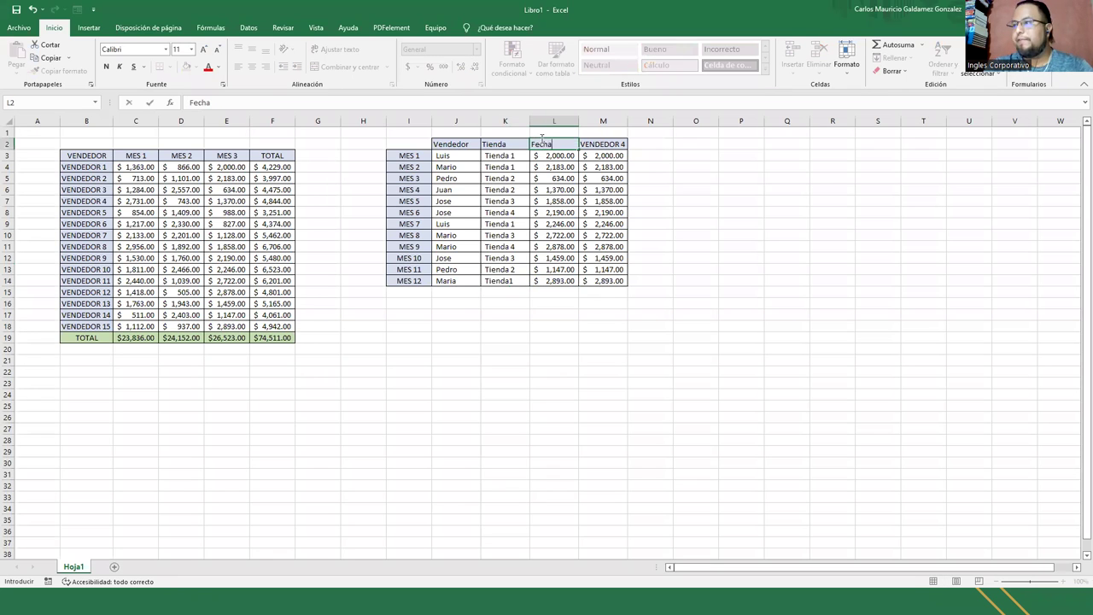
pyautogui.press('Return')
pyautogui.write('01')
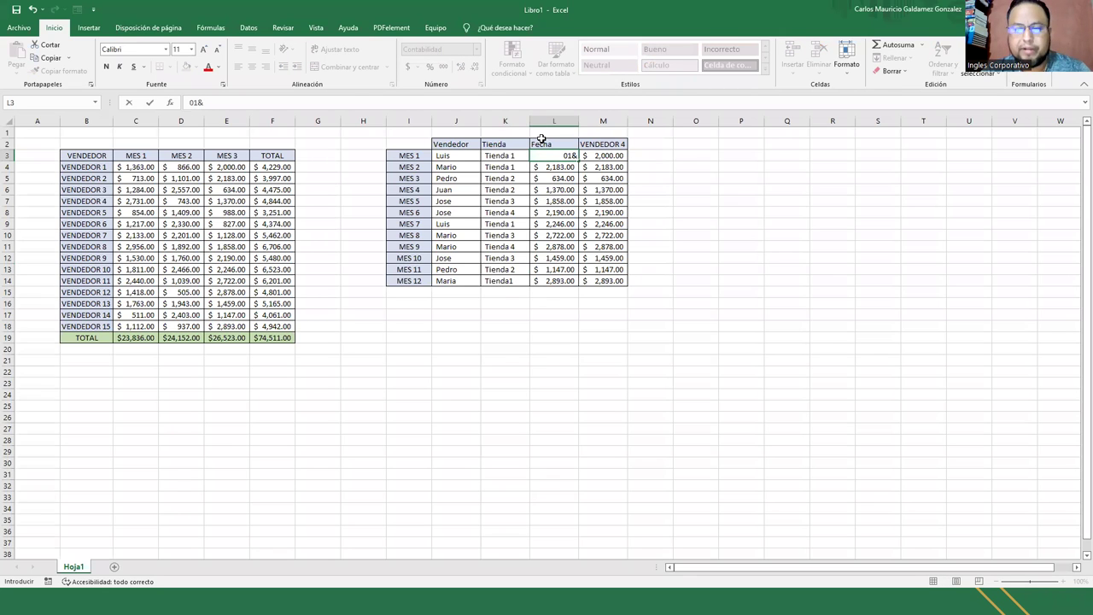
pyautogui.write('&')
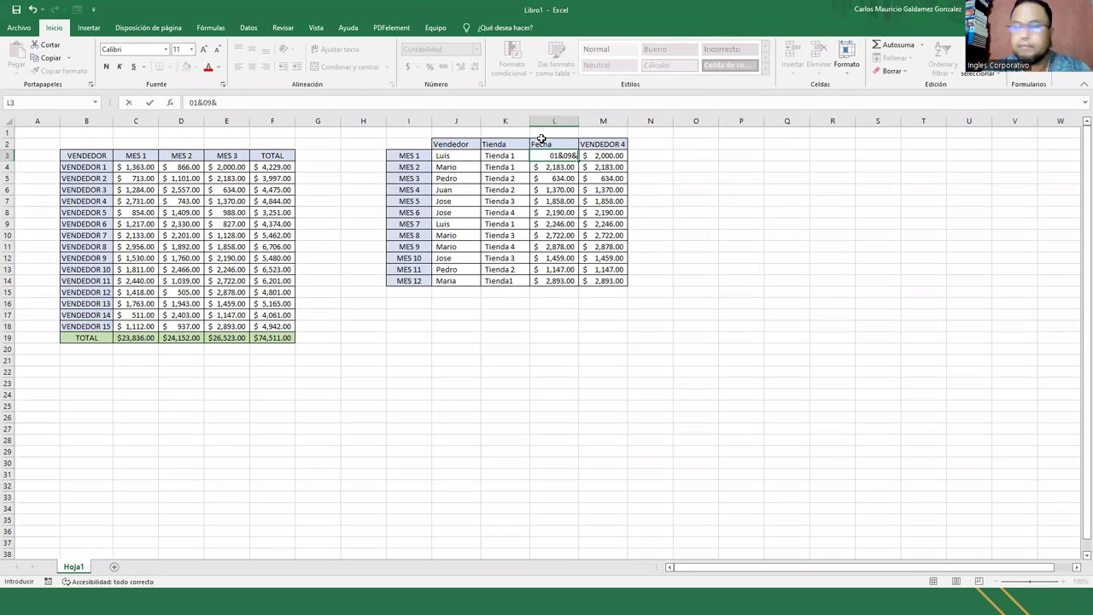
pyautogui.press('BackSpace')
pyautogui.press('BackSpace')
pyautogui.press('BackSpace')
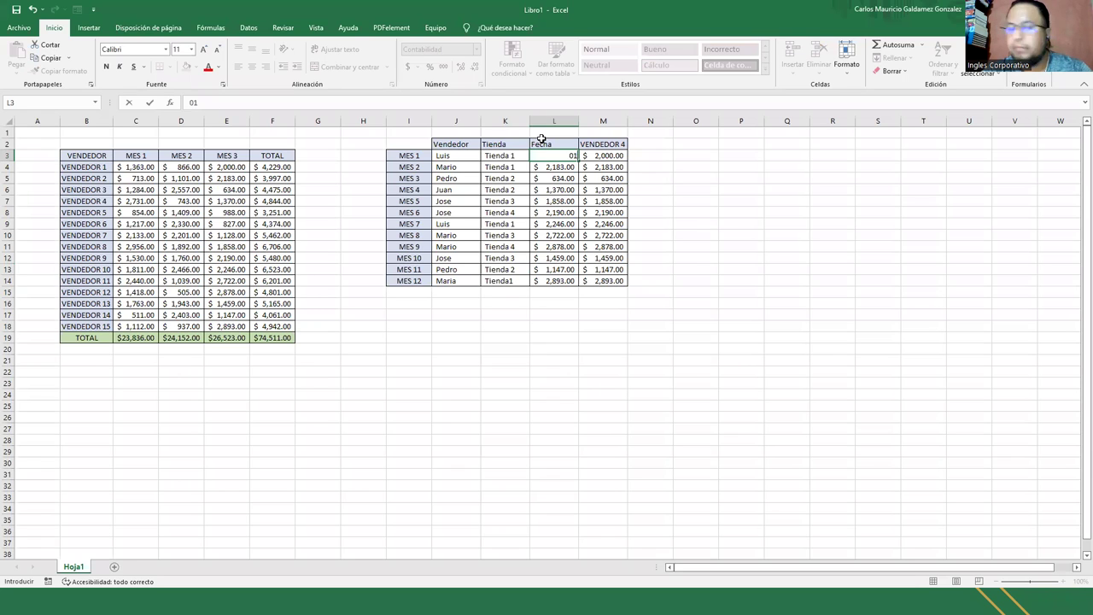
pyautogui.write('/09/2022+')
pyautogui.press('BackSpace')
pyautogui.press('Return')
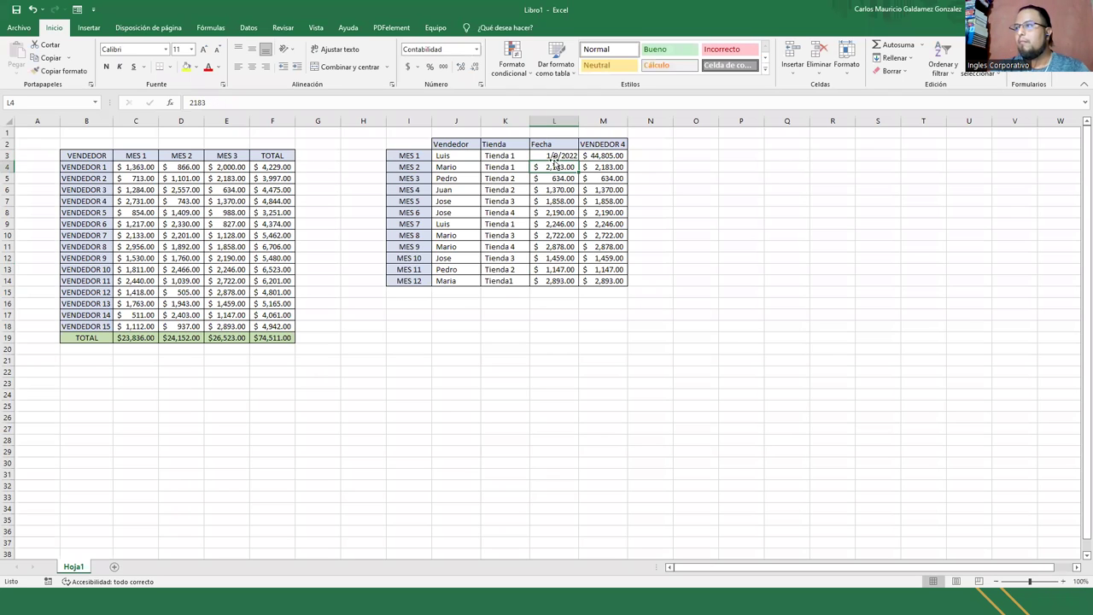
pyautogui.press('Up')
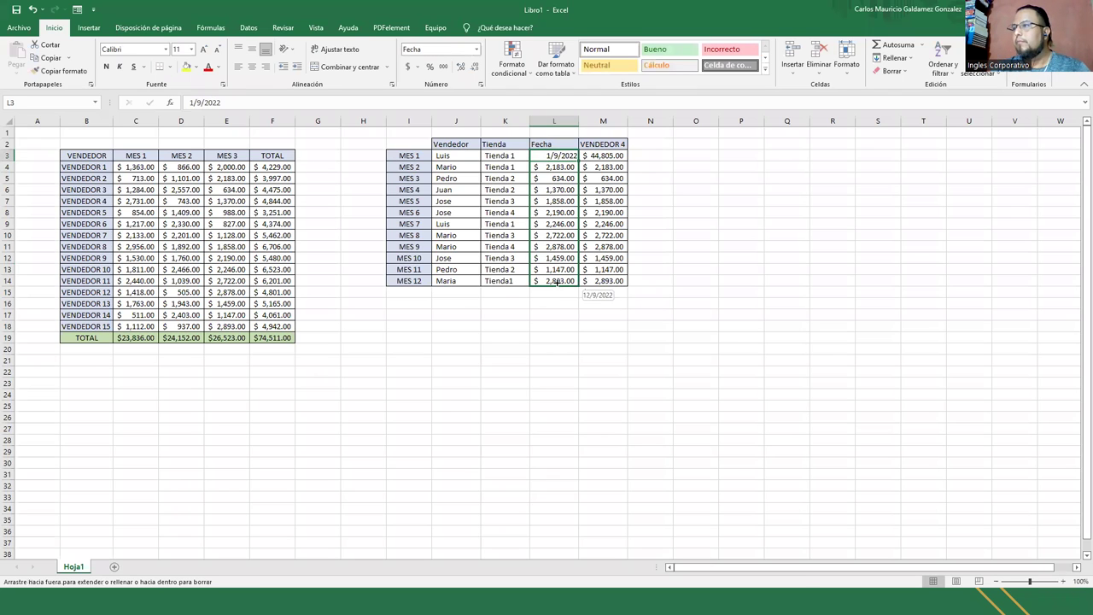
pyautogui.moveTo(562, 258); pyautogui.dragTo(563, 282)
pyautogui.click(604, 146)
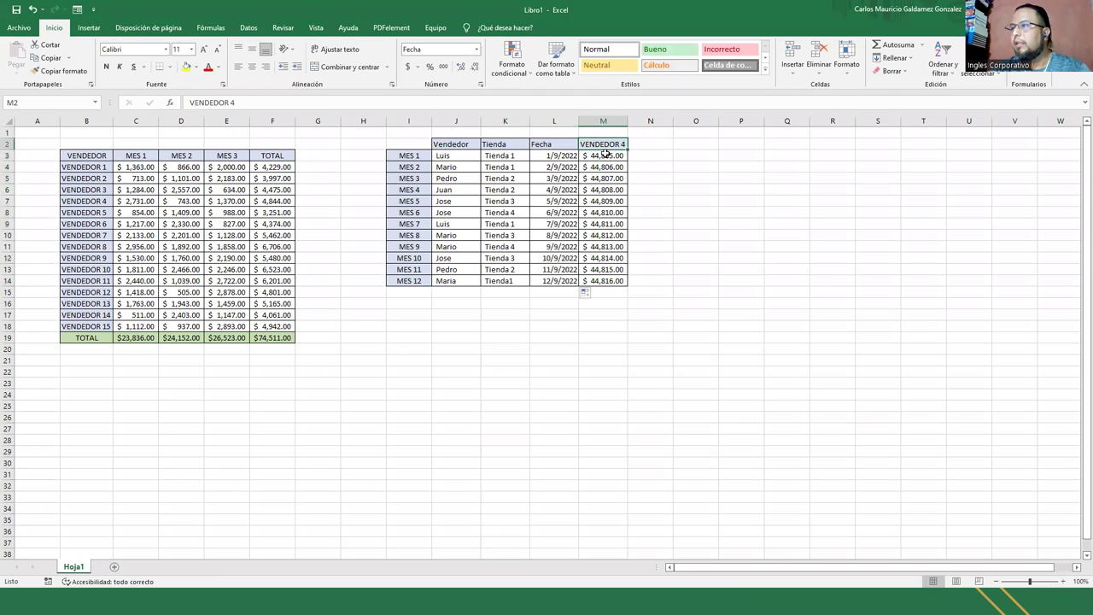
pyautogui.click(125, 167)
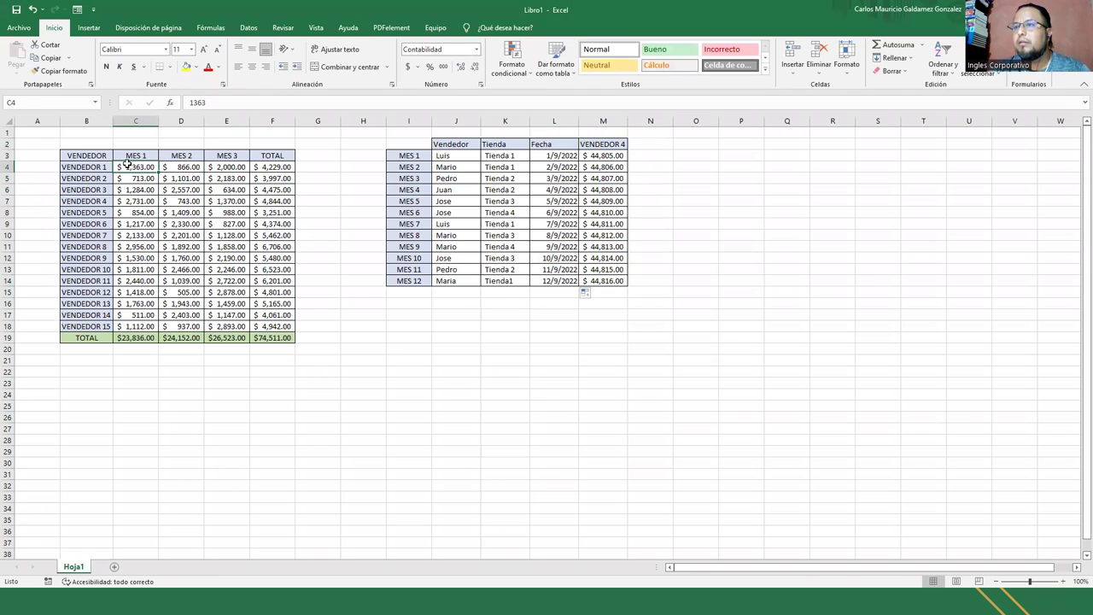
# Copy the MES 1 amounts for vendors 1–12 into the VENDEDOR 4 column at M3.
pyautogui.moveTo(125, 166); pyautogui.dragTo(135, 292)
pyautogui.hotkey('ctrl', 'c')
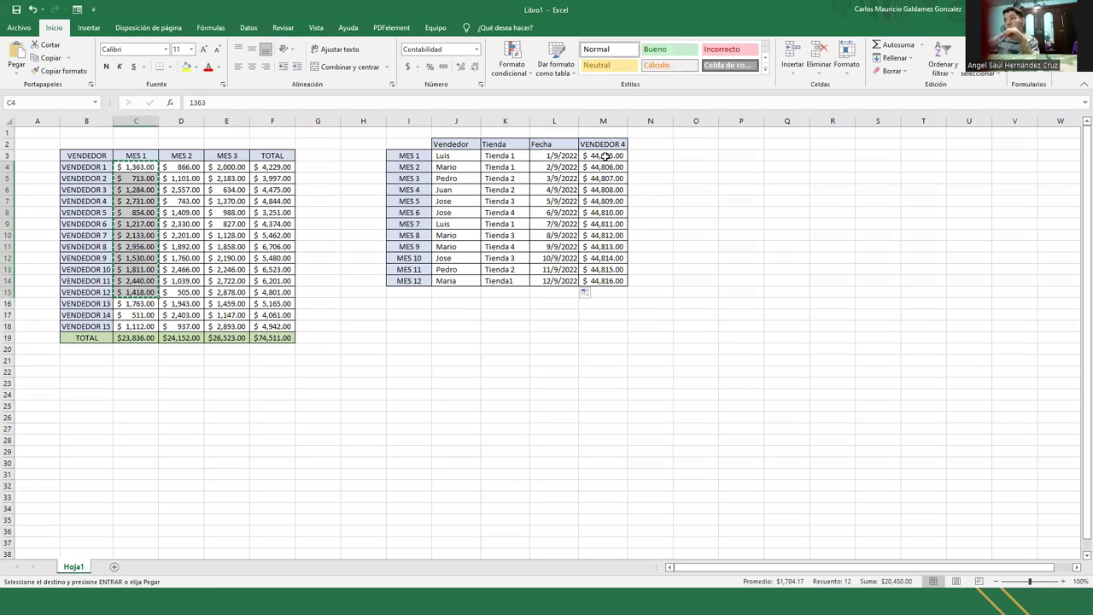
pyautogui.hotkey('ctrl', 'v')
pyautogui.click(281, 312)
# Delete columns B to F holding the original table, then the MES label column.
pyautogui.moveTo(86, 121); pyautogui.dragTo(271, 121)
pyautogui.rightClick(272, 120)
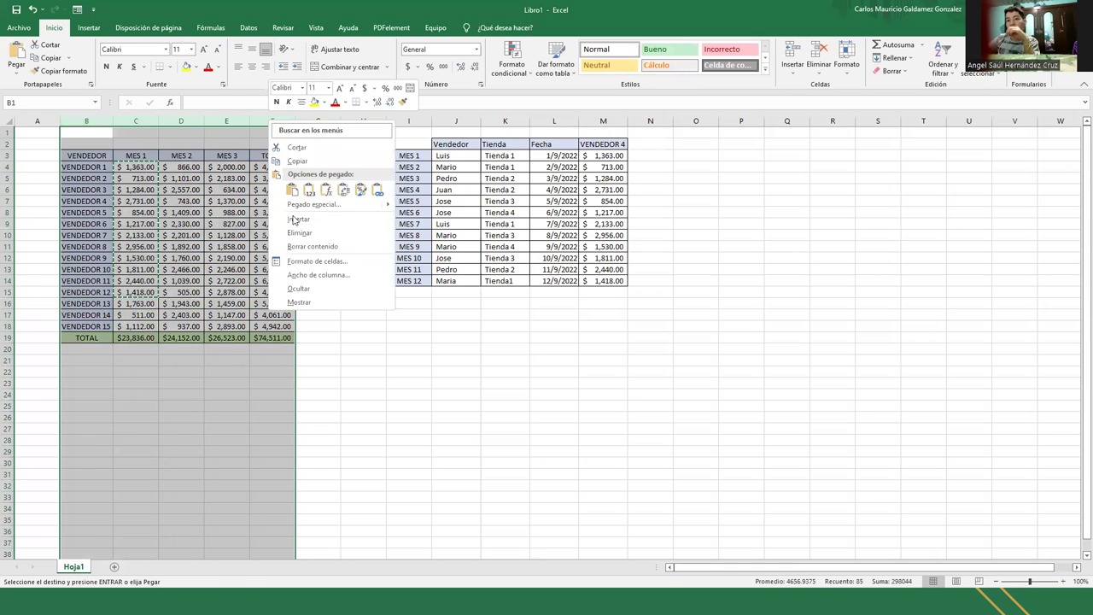
pyautogui.click(299, 233)
pyautogui.click(119, 224)
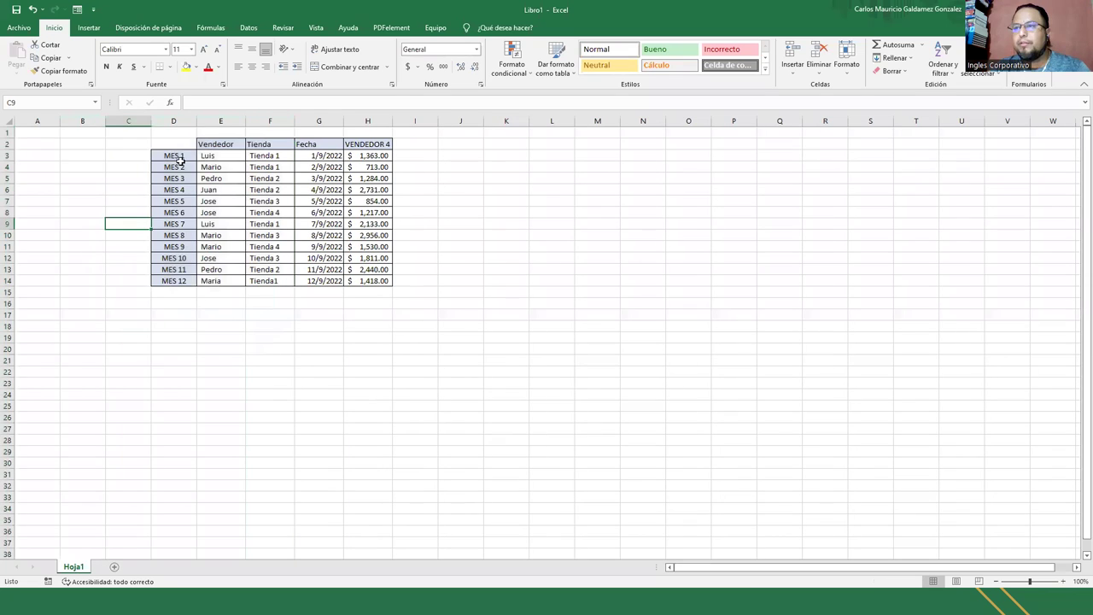
pyautogui.rightClick(173, 120)
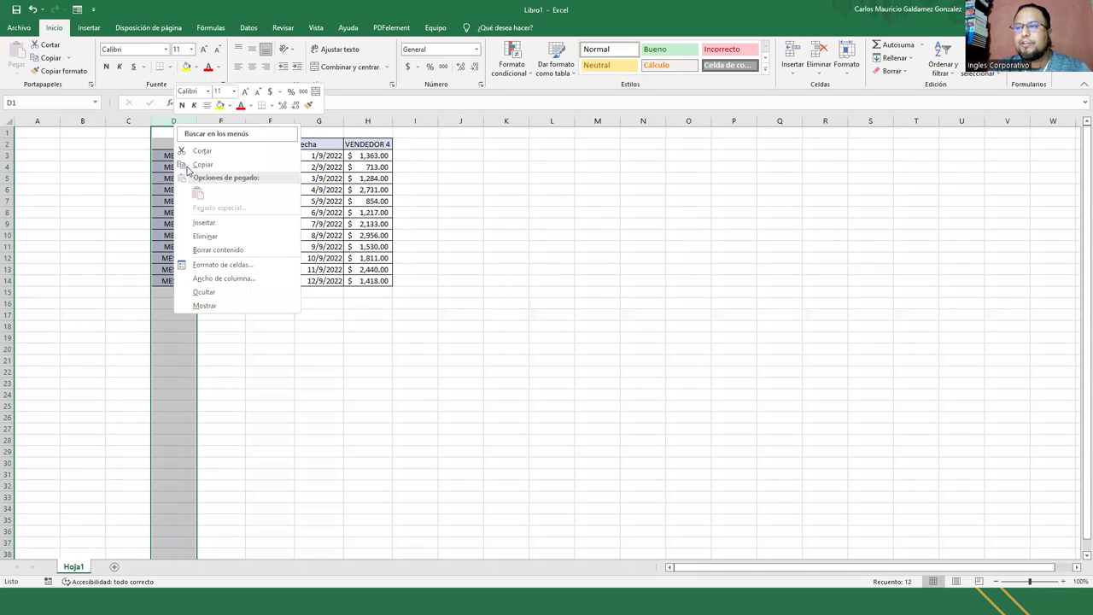
pyautogui.click(205, 236)
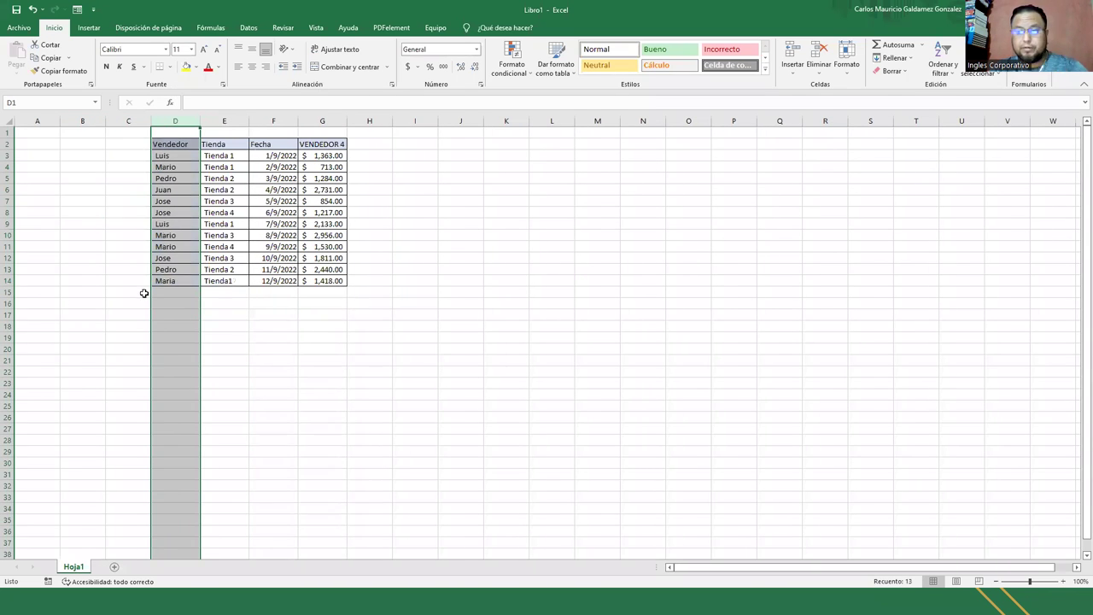
pyautogui.click(202, 226)
# Delete the two empty columns B and C, leaving the four-column table.
pyautogui.moveTo(125, 121); pyautogui.dragTo(82, 120)
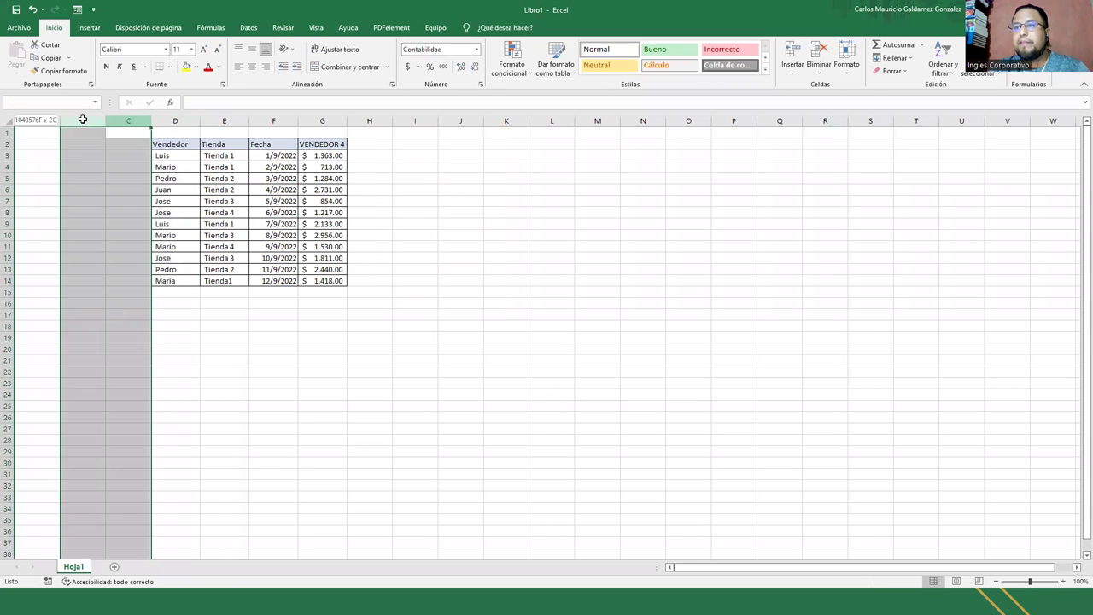
pyautogui.rightClick(83, 120)
pyautogui.click(107, 232)
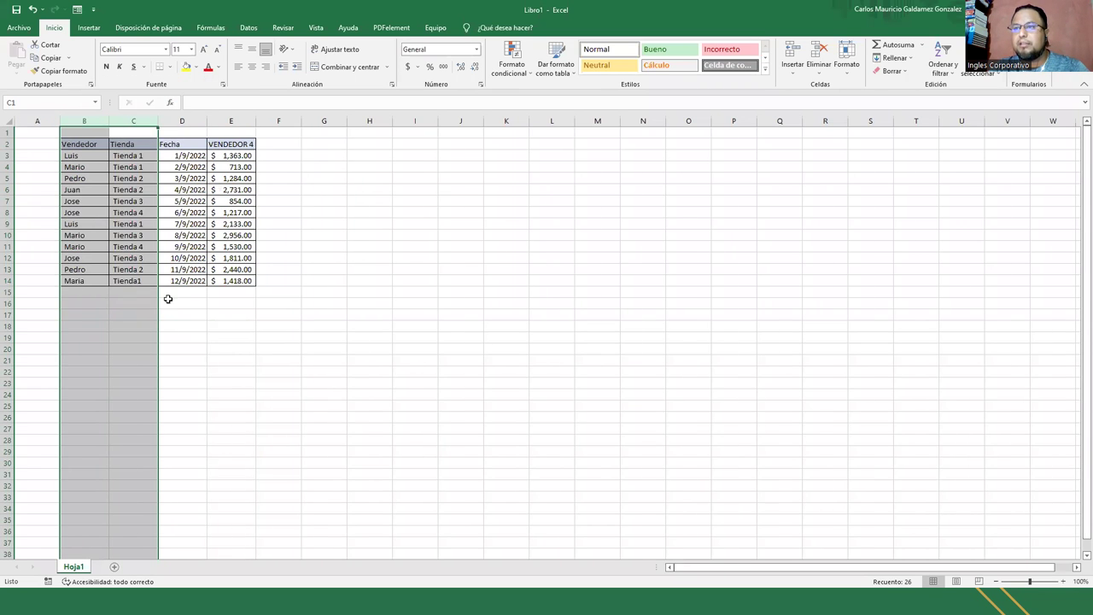
pyautogui.click(180, 295)
pyautogui.keyDown('ctrl'); pyautogui.scroll(2, 180, 296); pyautogui.keyUp('ctrl')
pyautogui.keyDown('ctrl'); pyautogui.scroll(3, 188, 290); pyautogui.keyUp('ctrl')
pyautogui.click(261, 397)
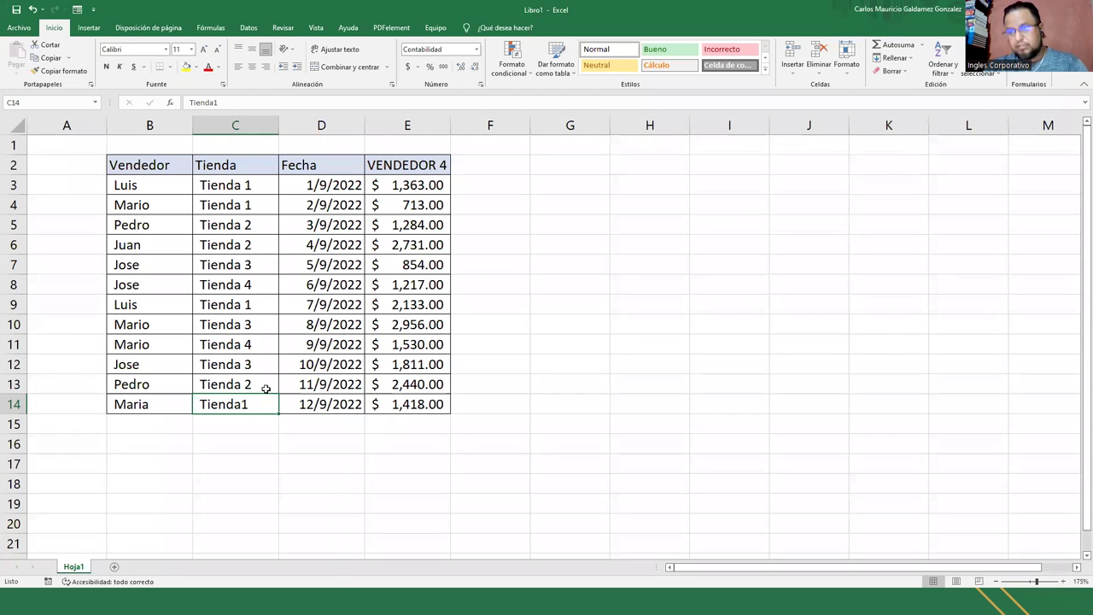
# Copy the Juan–Luis rows and the Mario, Pedro and Juan rows below the table.
pyautogui.moveTo(120, 255); pyautogui.dragTo(401, 304)
pyautogui.hotkey('ctrl', 'c')
pyautogui.click(141, 424)
pyautogui.hotkey('ctrl', 'v')
pyautogui.moveTo(144, 198); pyautogui.dragTo(410, 245)
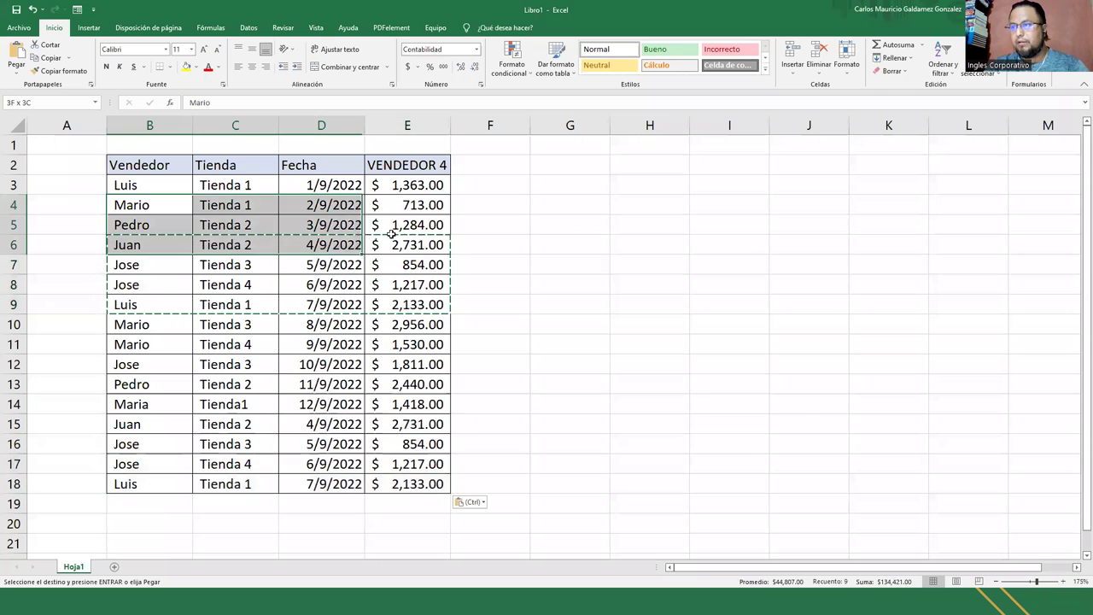
pyautogui.hotkey('ctrl', 'c')
pyautogui.click(130, 503)
pyautogui.hotkey('ctrl', 'v')
# Paste the copied rows twice more at the bottom, down to row 22, then end copy mode.
pyautogui.hotkey('ctrl', 'v')
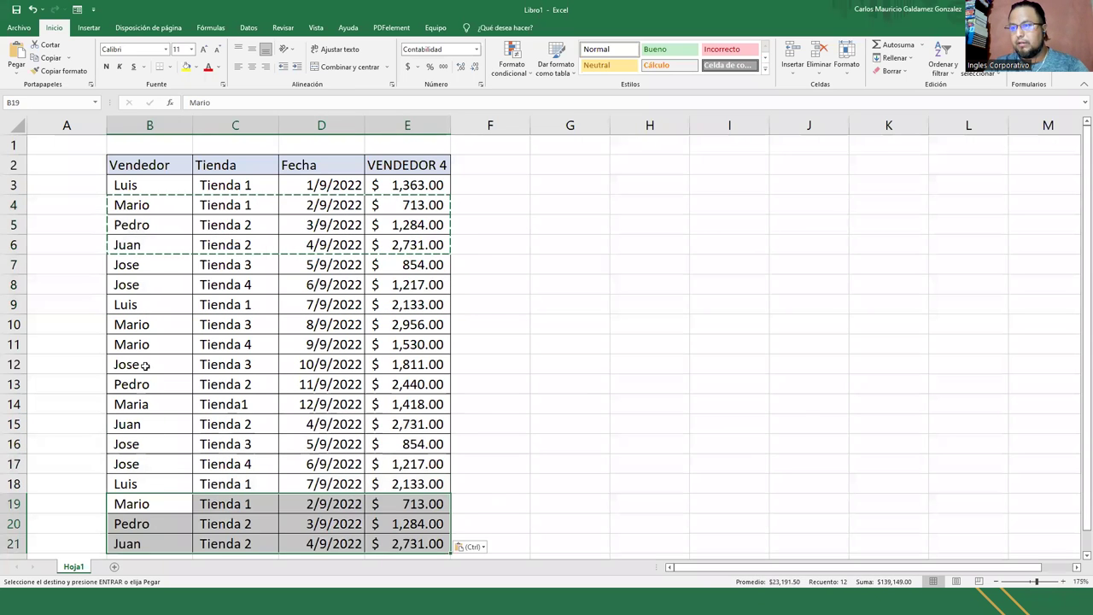
pyautogui.moveTo(147, 364); pyautogui.dragTo(369, 455)
pyautogui.hotkey('ctrl', 'v')
pyautogui.scroll(-1, 285, 482)
pyautogui.scroll(-1, 285, 483)
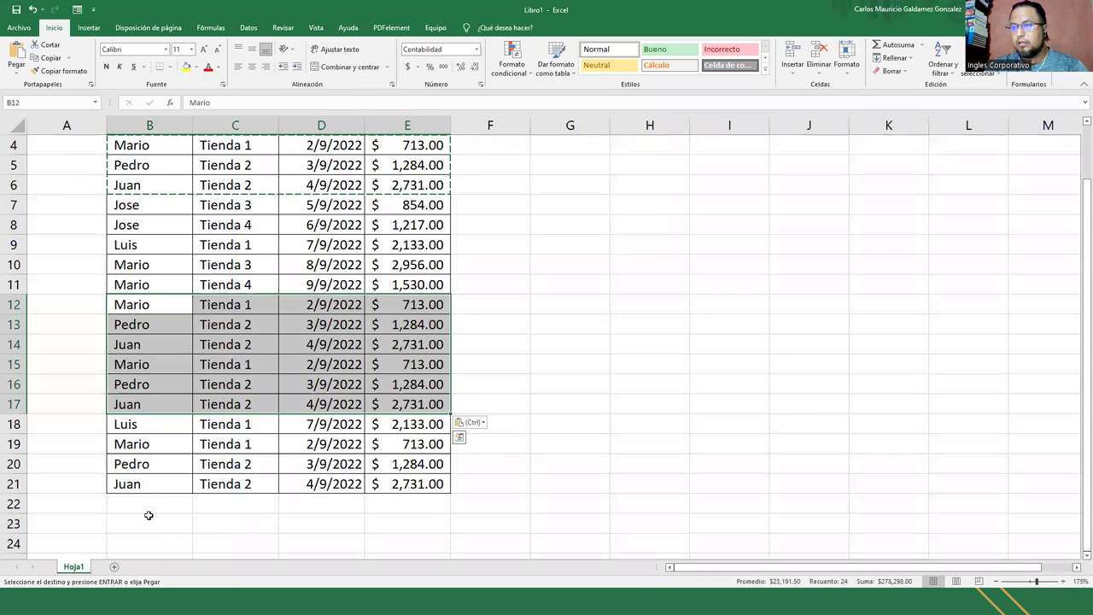
pyautogui.click(141, 501)
pyautogui.hotkey('ctrl', 'v')
pyautogui.scroll(-2, 191, 488)
pyautogui.scroll(3, 220, 504)
pyautogui.press('Escape')
# Review the lengthened table and select its Vendedor header cell.
pyautogui.scroll(-4, 279, 293)
pyautogui.click(281, 290)
pyautogui.scroll(4, 323, 308)
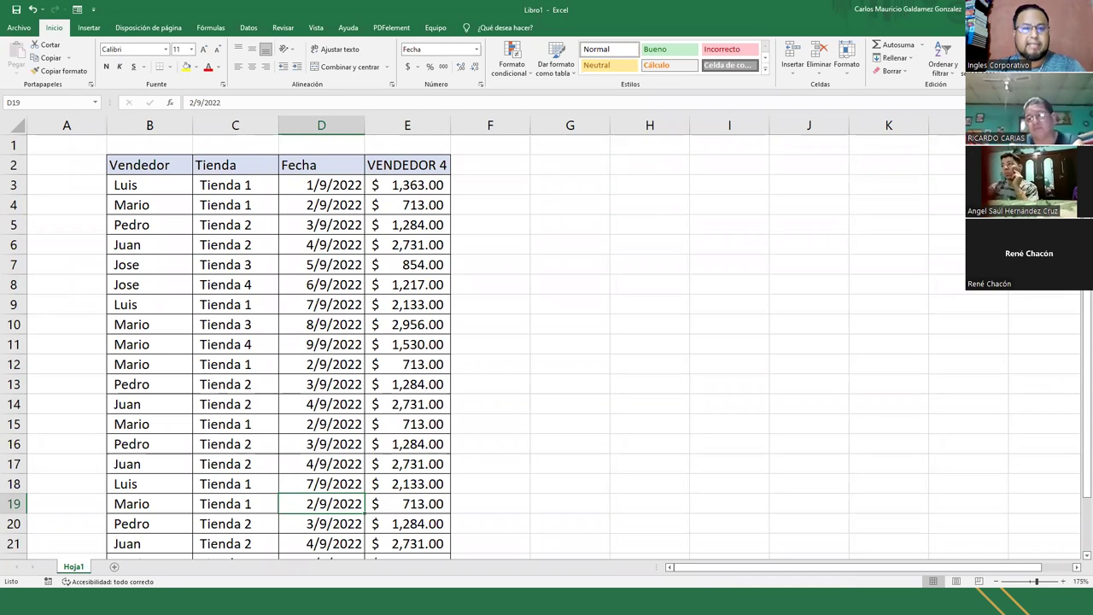
pyautogui.moveTo(557, 322); pyautogui.dragTo(556, 308)
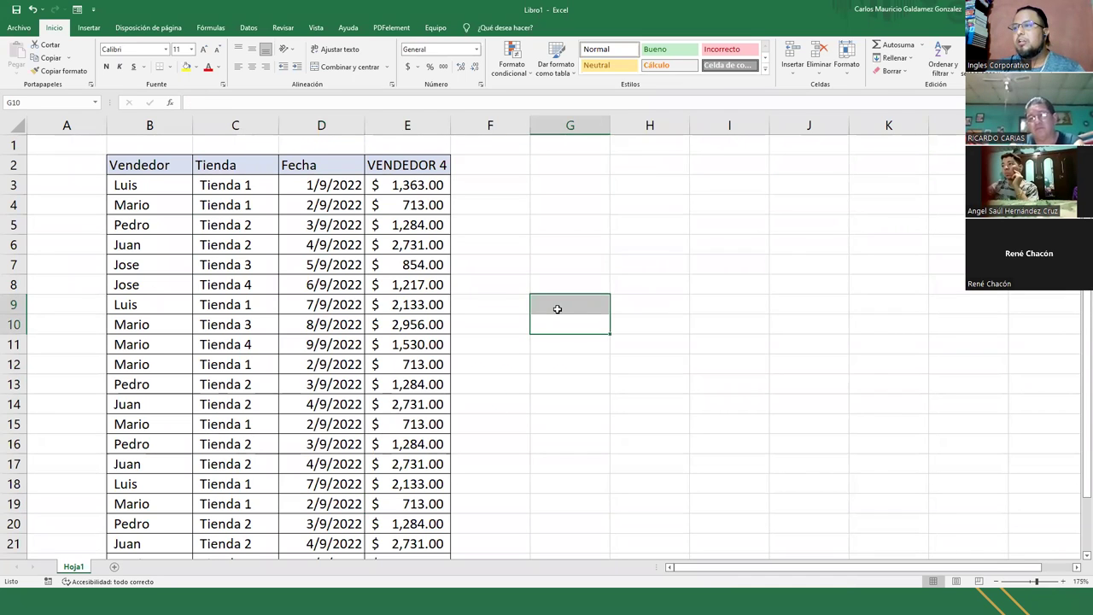
pyautogui.click(203, 240)
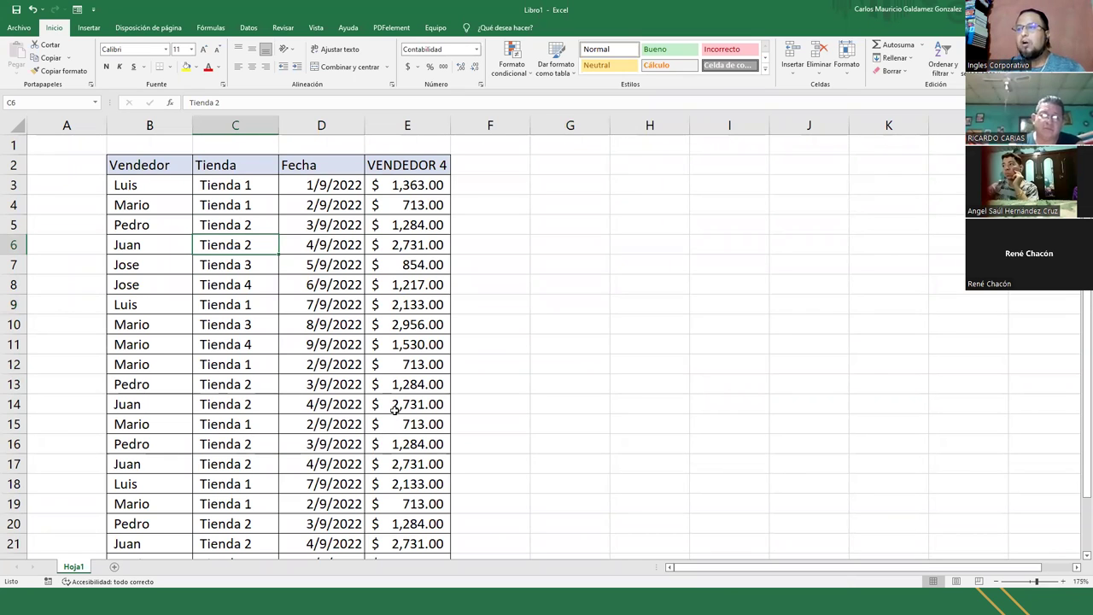
pyautogui.click(111, 168)
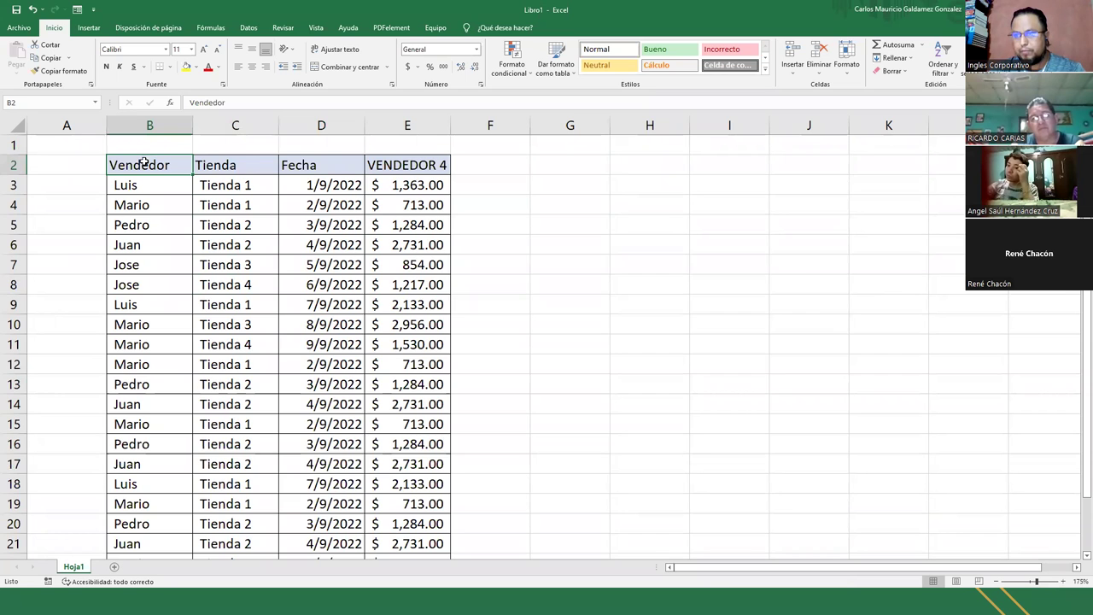
# Clear the whole sheet's contents, then undo to restore the data.
pyautogui.scroll(-2, 231, 276)
pyautogui.scroll(-1, 411, 478)
pyautogui.keyDown('shift'); pyautogui.click(415, 427); pyautogui.keyUp('shift')
pyautogui.scroll(3, 415, 431)
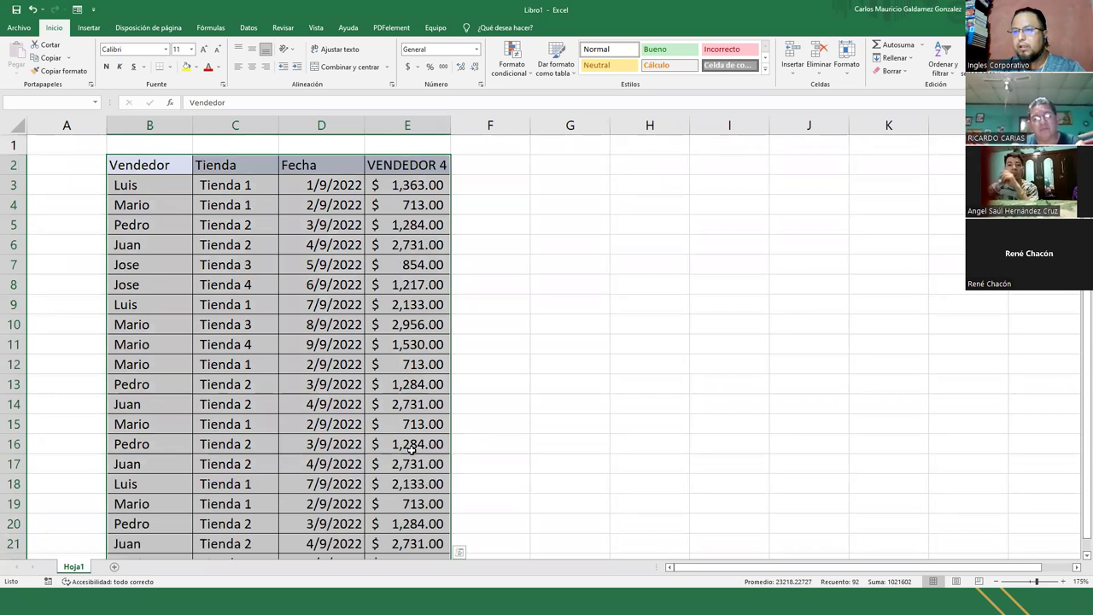
pyautogui.rightClick(15, 126)
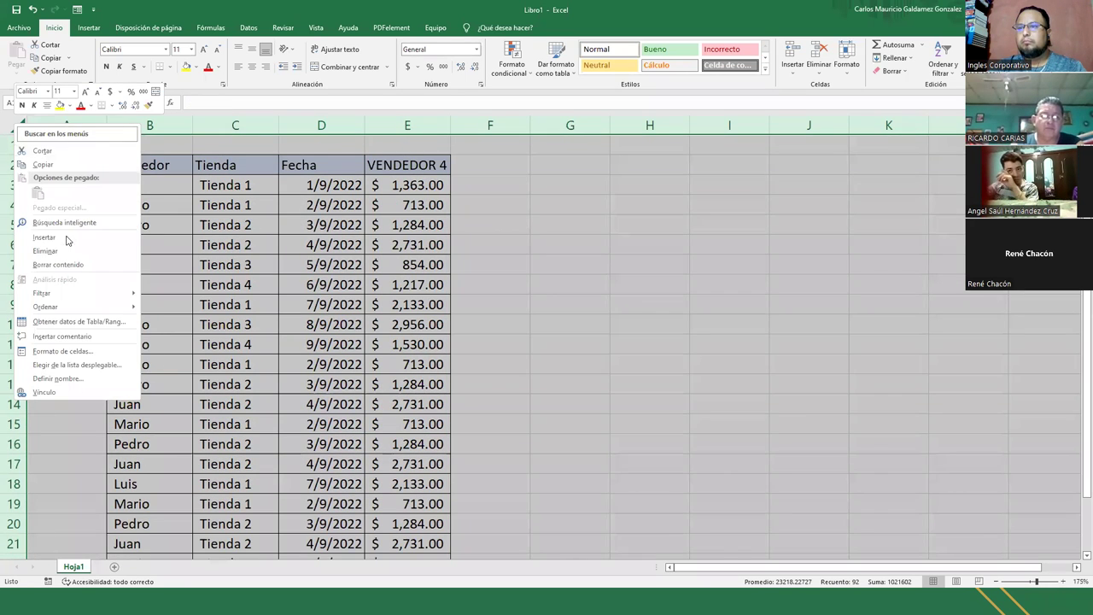
pyautogui.click(74, 251)
pyautogui.click(183, 301)
pyautogui.hotkey('ctrl', 'z')
# Delete the empty row 1 and select the vendor names in column B.
pyautogui.rightClick(13, 147)
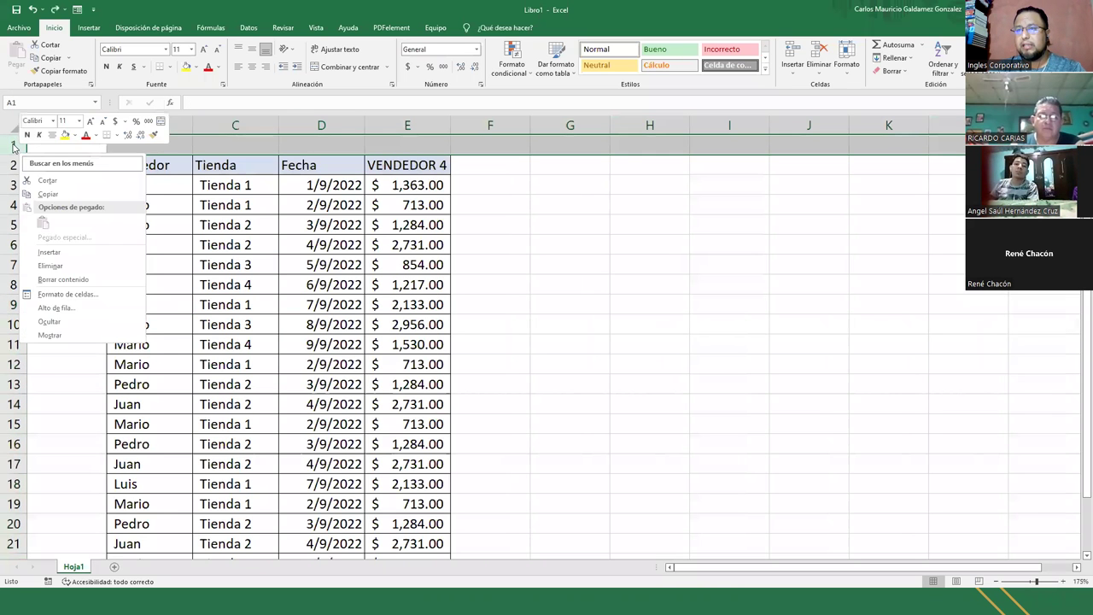
pyautogui.click(49, 265)
pyautogui.click(207, 318)
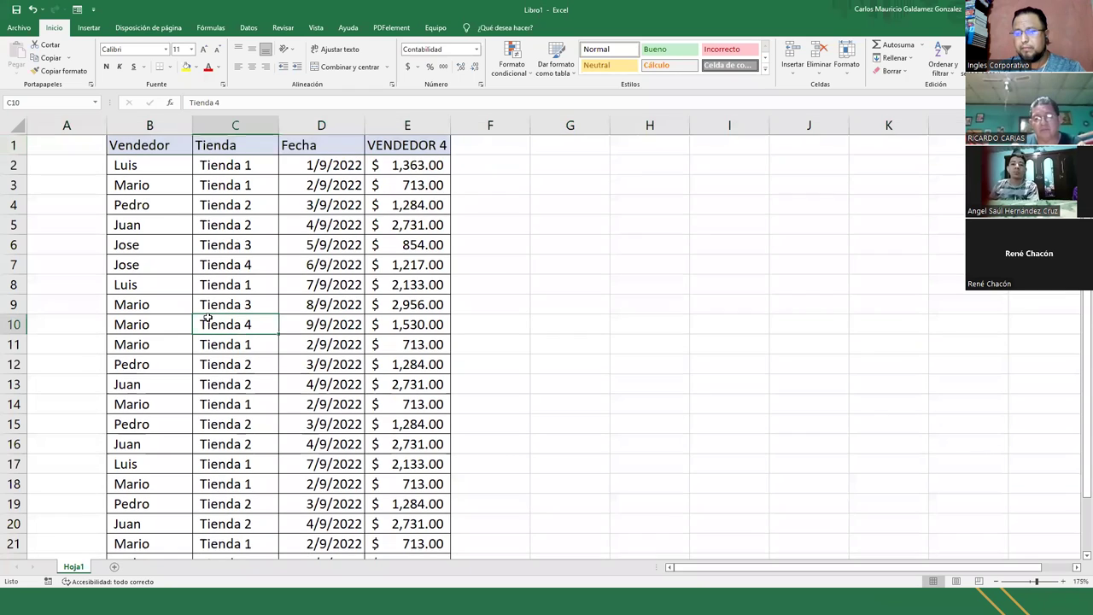
pyautogui.moveTo(145, 160); pyautogui.dragTo(164, 543)
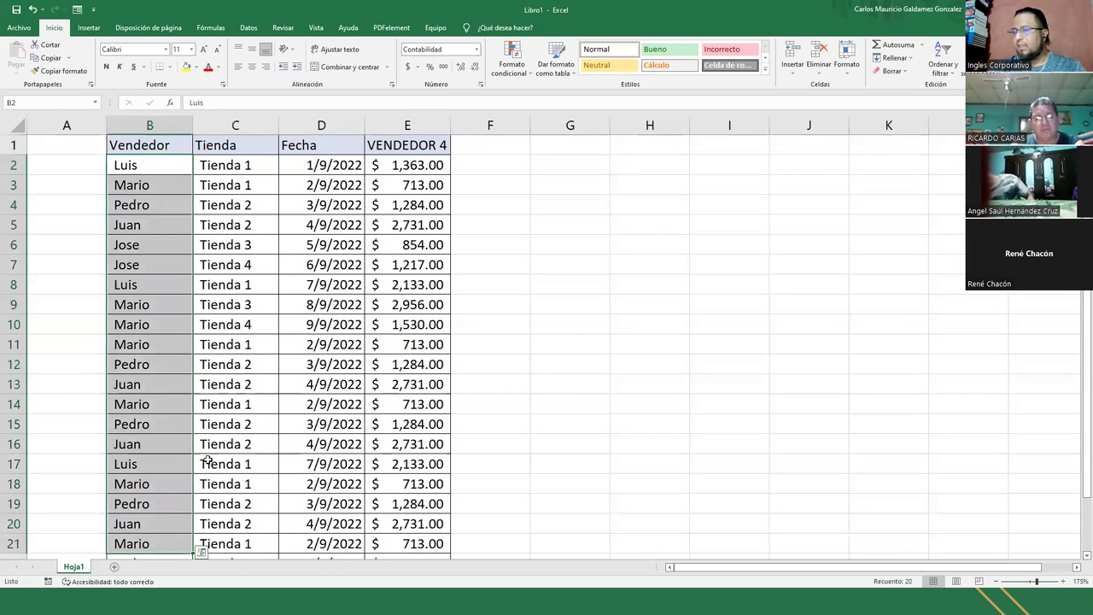
pyautogui.scroll(-1, 225, 359)
pyautogui.scroll(-1, 223, 380)
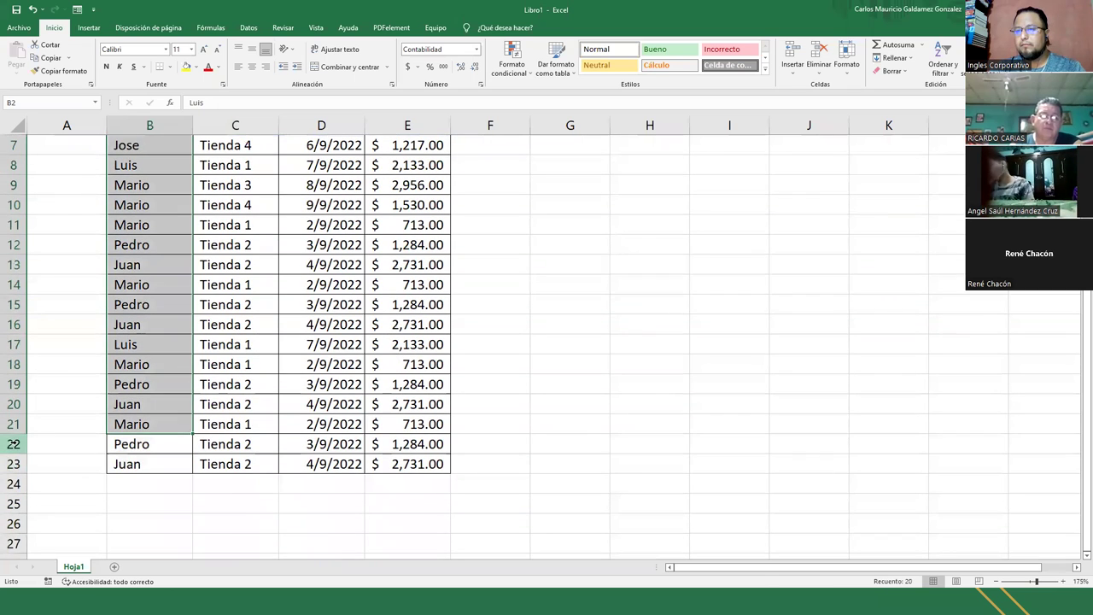
# Delete rows 22–23, after undoing an accidental two-row blank insertion there.
pyautogui.moveTo(13, 444); pyautogui.dragTo(13, 462)
pyautogui.rightClick(12, 445)
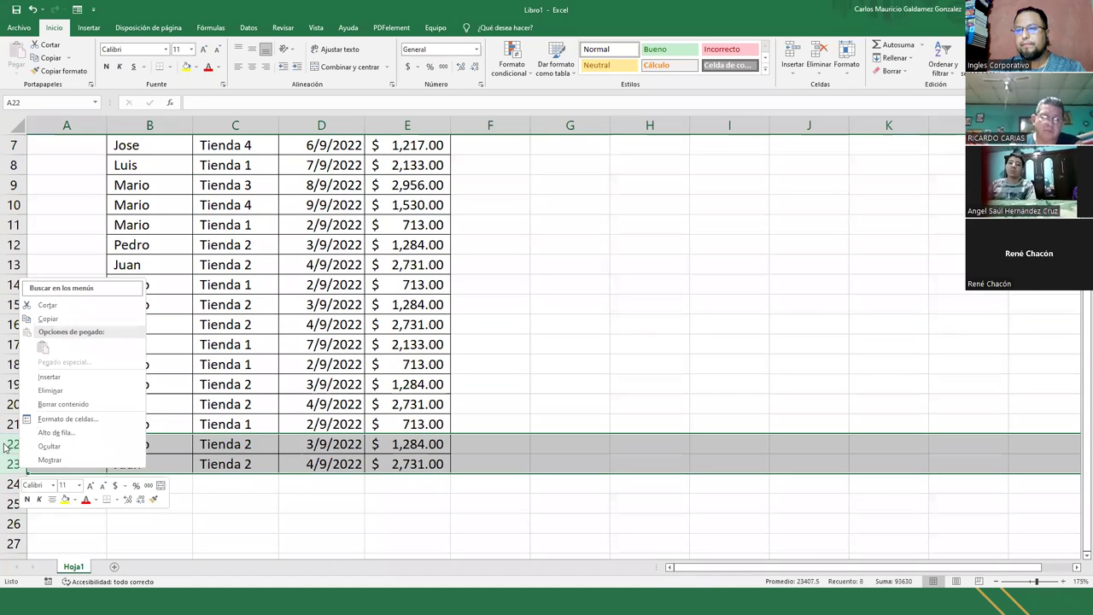
pyautogui.click(53, 377)
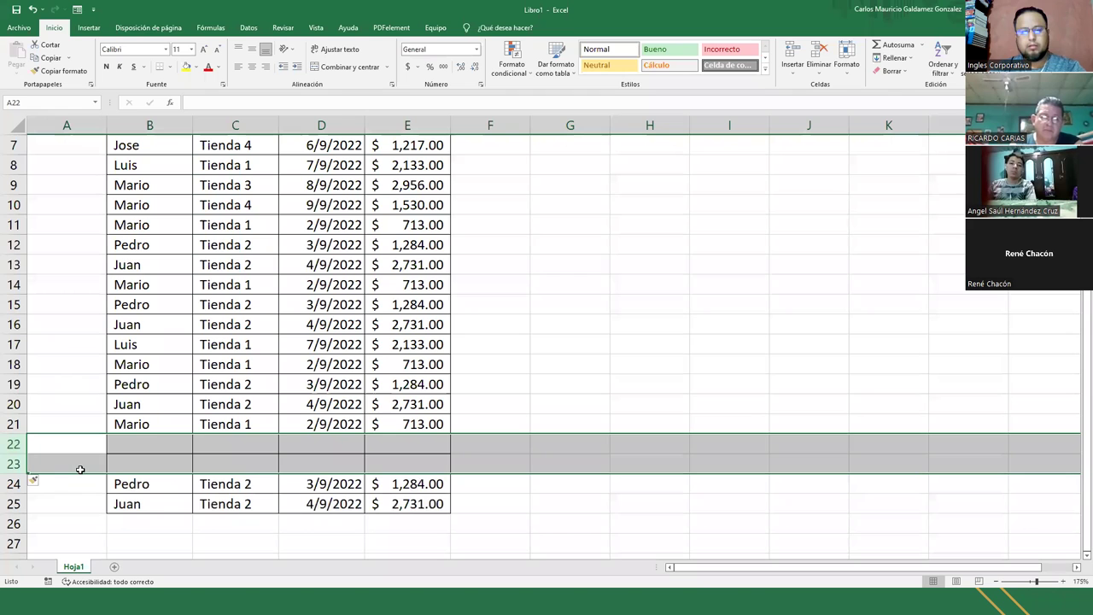
pyautogui.hotkey('ctrl', 'z')
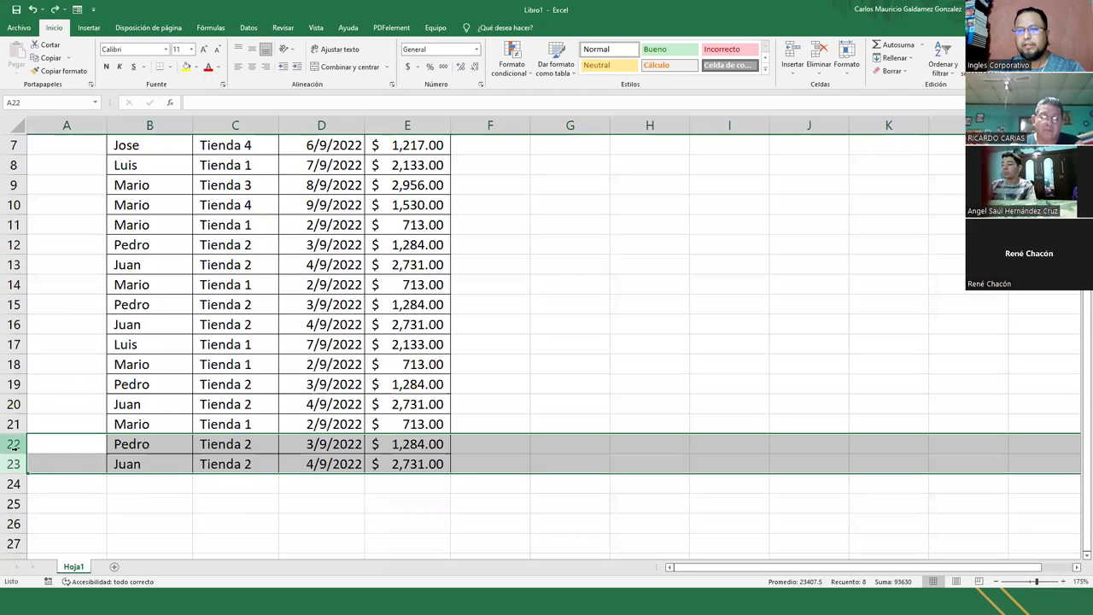
pyautogui.rightClick(17, 454)
pyautogui.click(52, 375)
pyautogui.click(237, 406)
pyautogui.scroll(2, 237, 409)
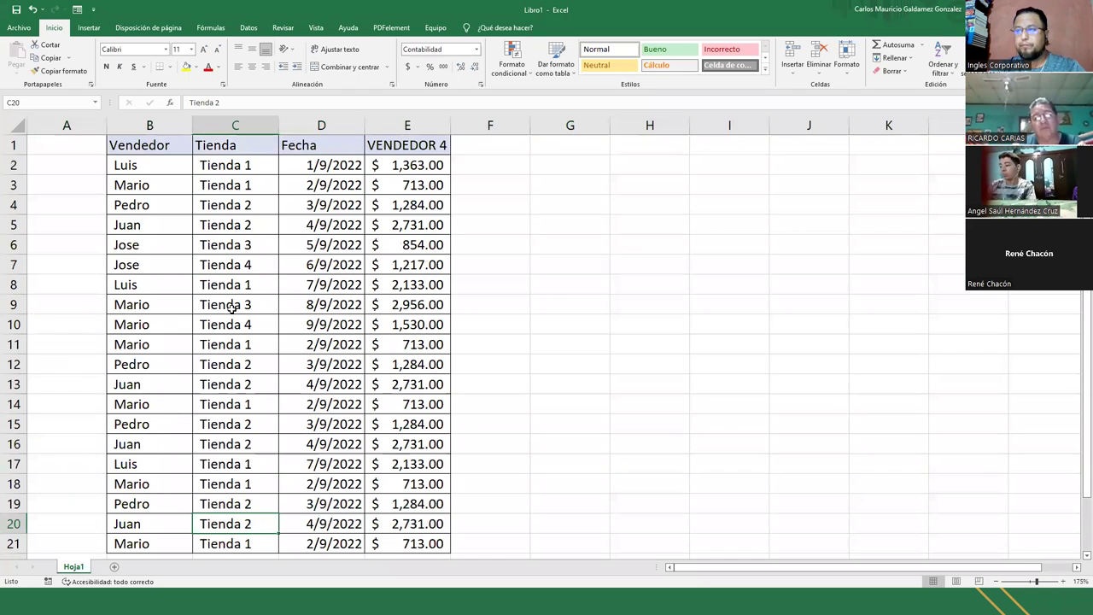
pyautogui.scroll(-1, 237, 307)
pyautogui.click(244, 377)
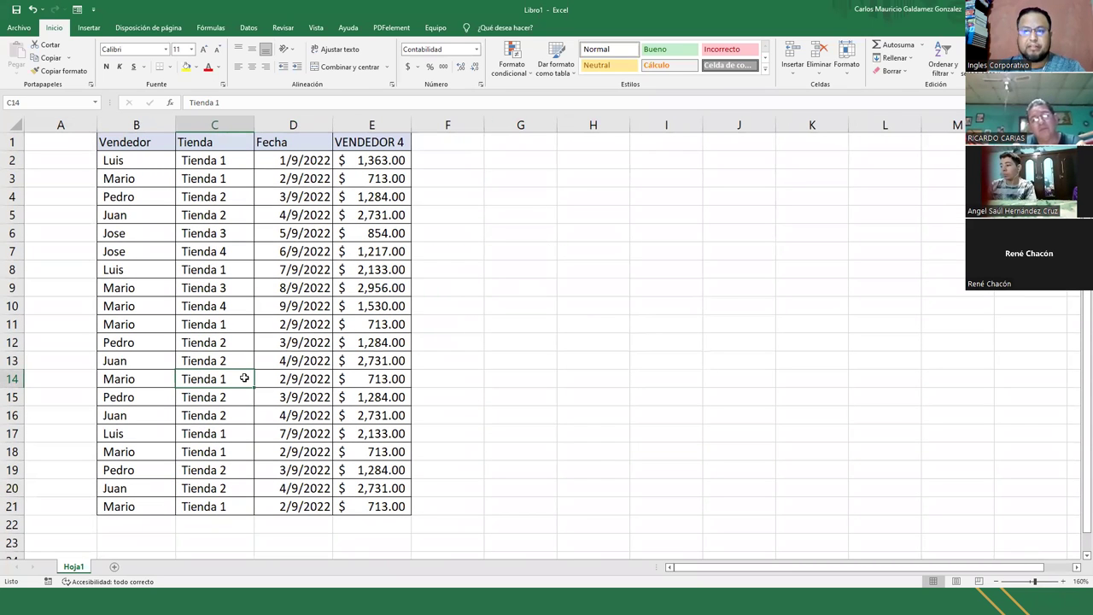
# Filter the table by the selected cell's value, Tienda 2.
pyautogui.click(147, 166)
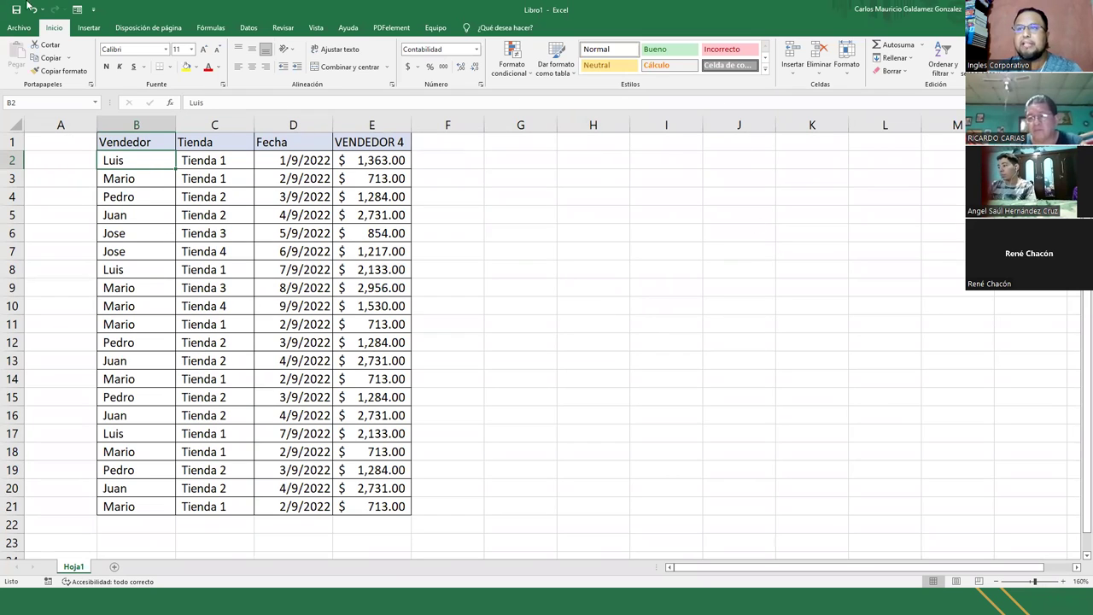
pyautogui.rightClick(142, 218)
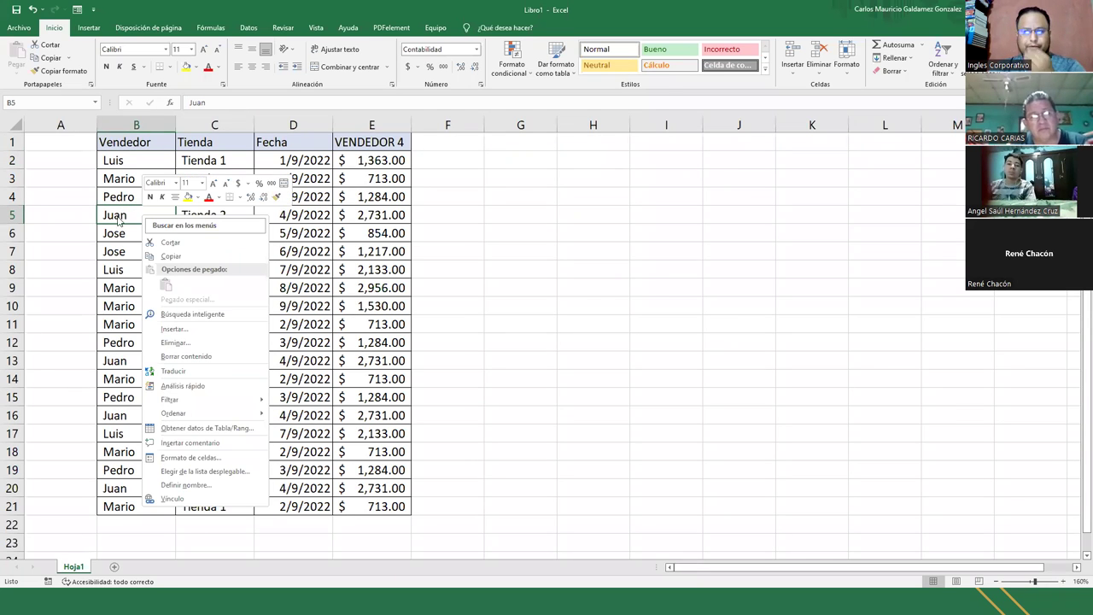
pyautogui.click(112, 163)
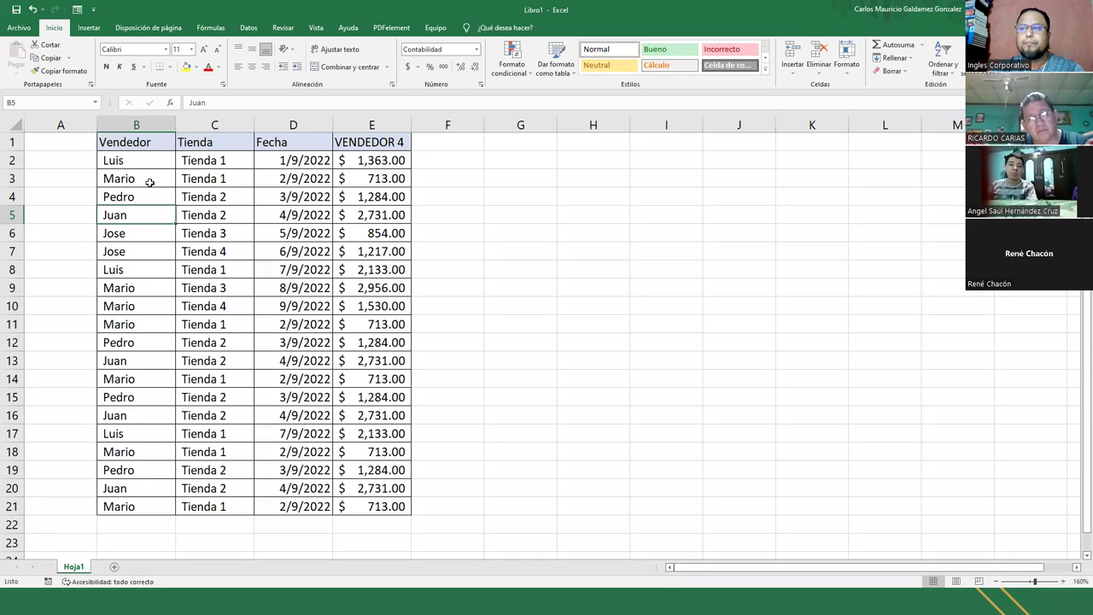
pyautogui.rightClick(206, 215)
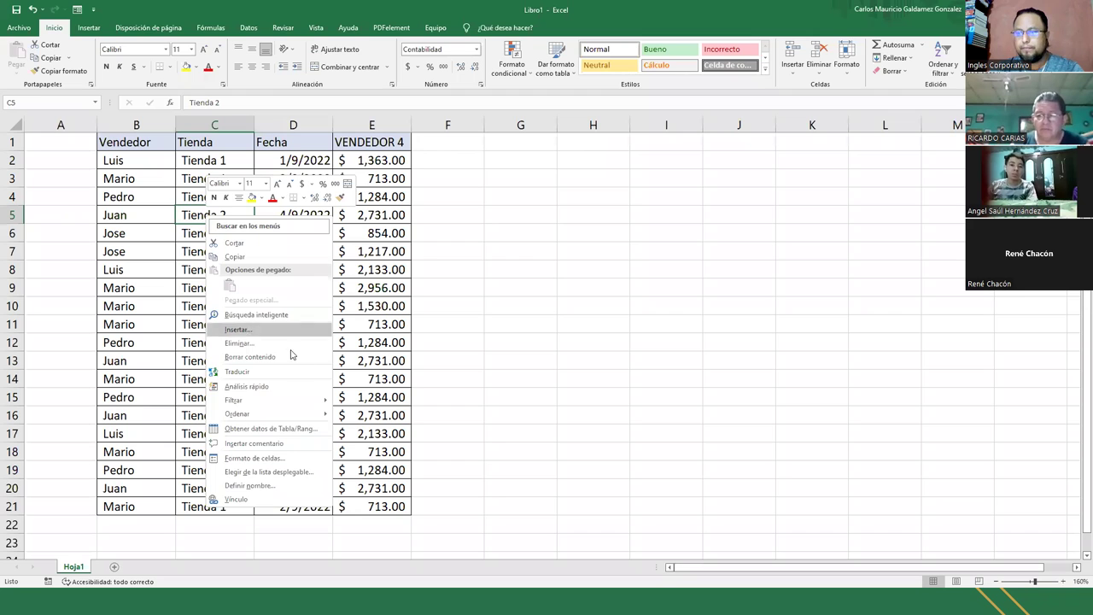
pyautogui.moveTo(319, 401)
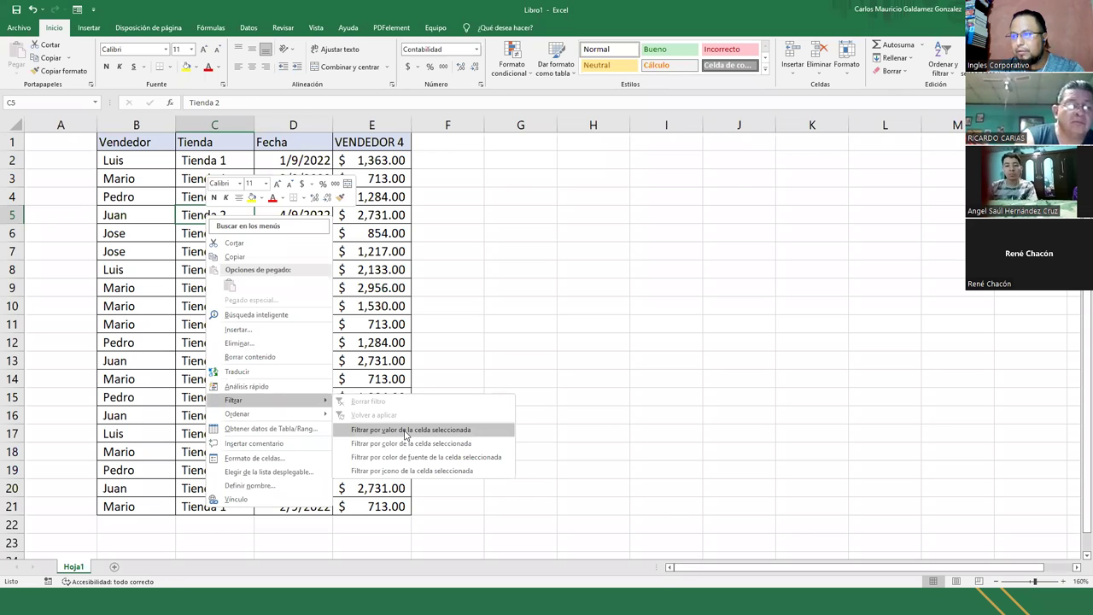
pyautogui.click(405, 432)
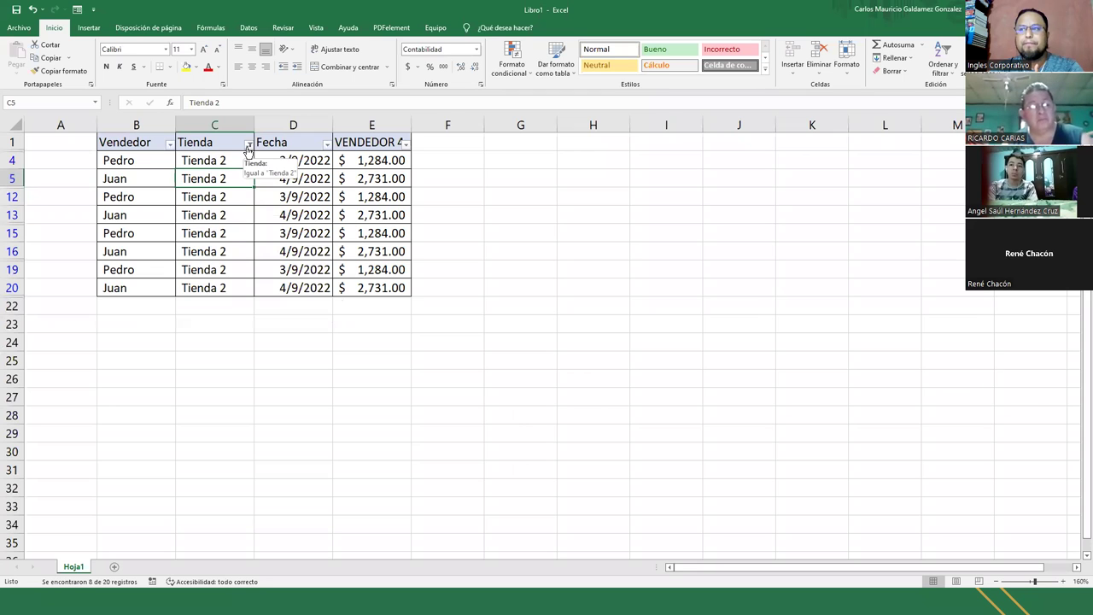
# Change the Tienda filter to show only Tienda 1.
pyautogui.click(248, 145)
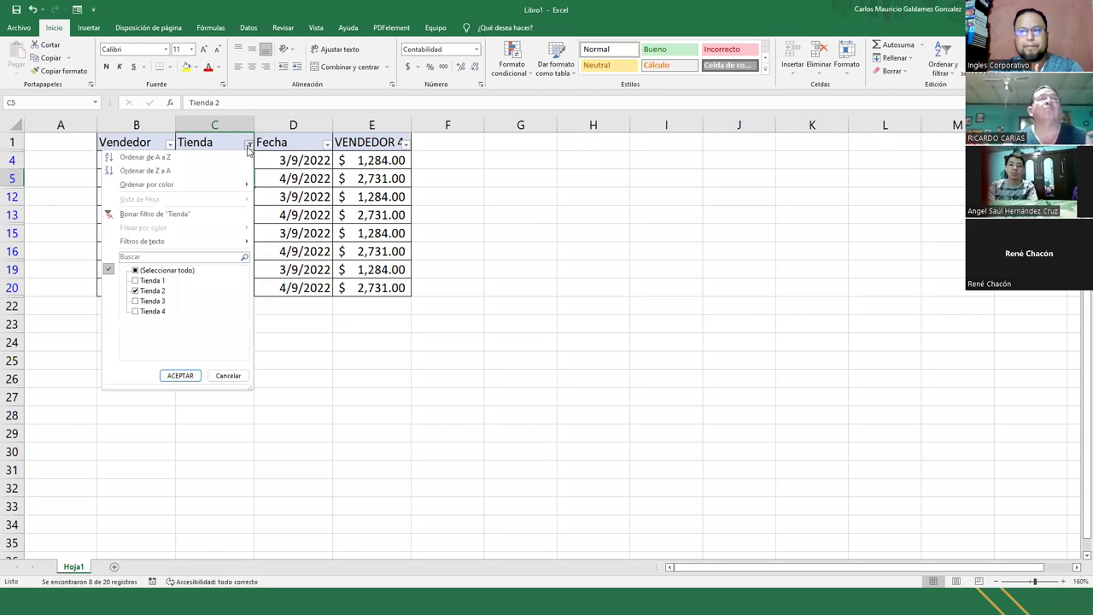
pyautogui.click(135, 280)
pyautogui.click(135, 290)
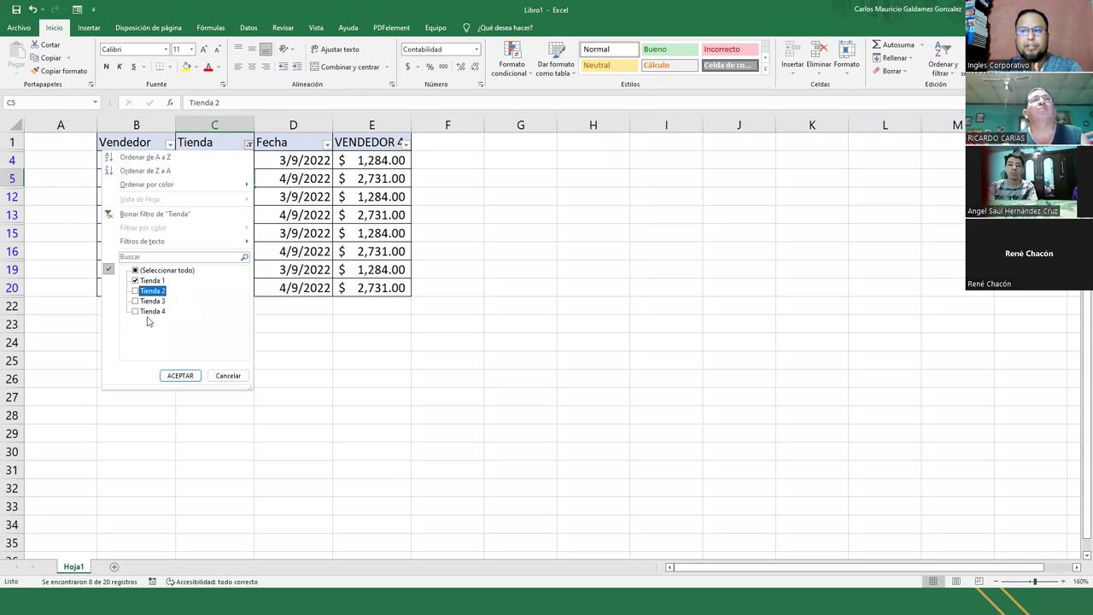
pyautogui.click(180, 376)
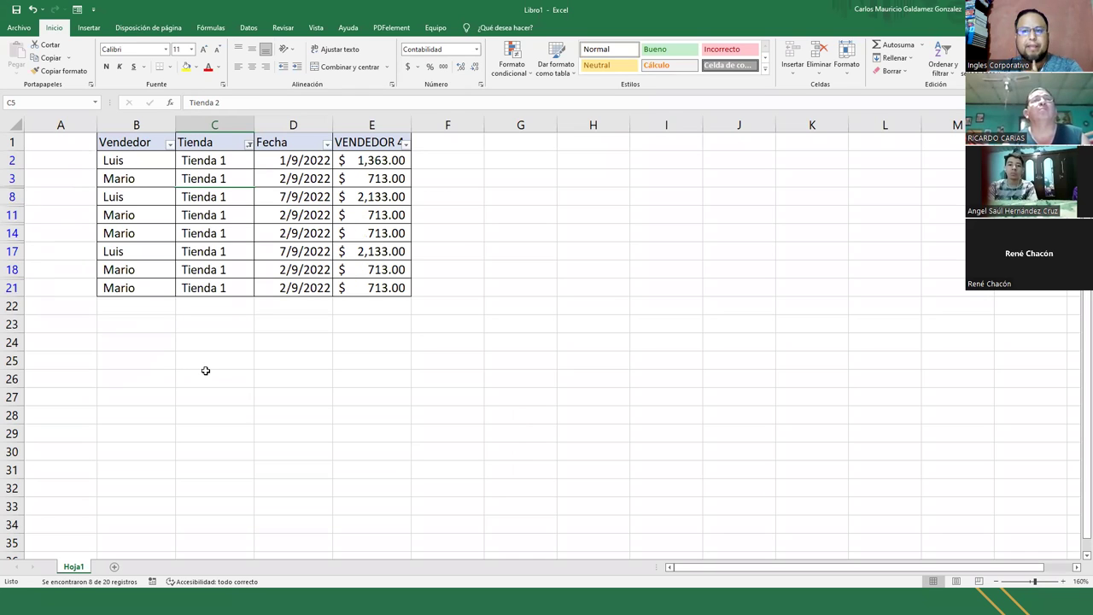
# Switch the Tienda filter to Tienda 3 and Tienda 4, excluding Tienda 1.
pyautogui.click(248, 145)
pyautogui.click(135, 311)
pyautogui.click(137, 301)
pyautogui.click(135, 280)
pyautogui.click(181, 376)
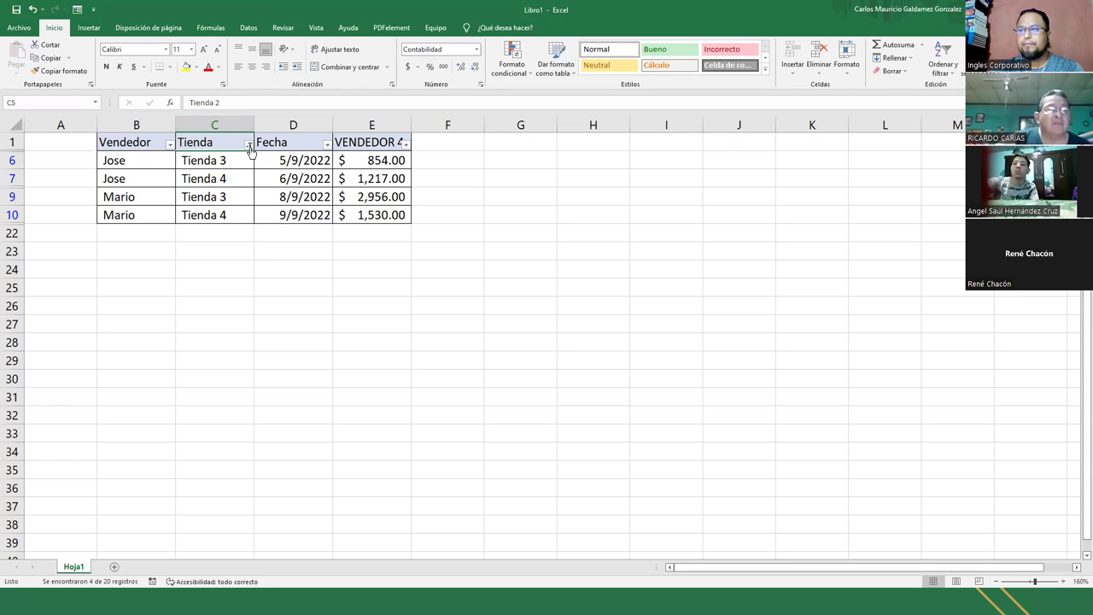
# Tick (Seleccionar todo) in the Tienda filter so all 20 rows show.
pyautogui.moveTo(250, 148)
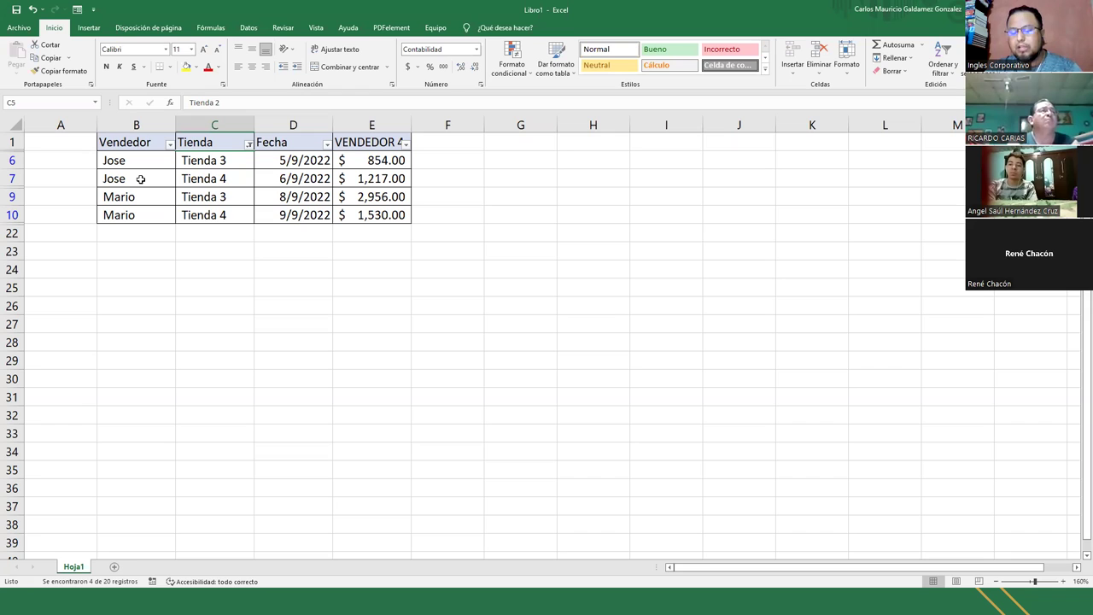
pyautogui.click(248, 145)
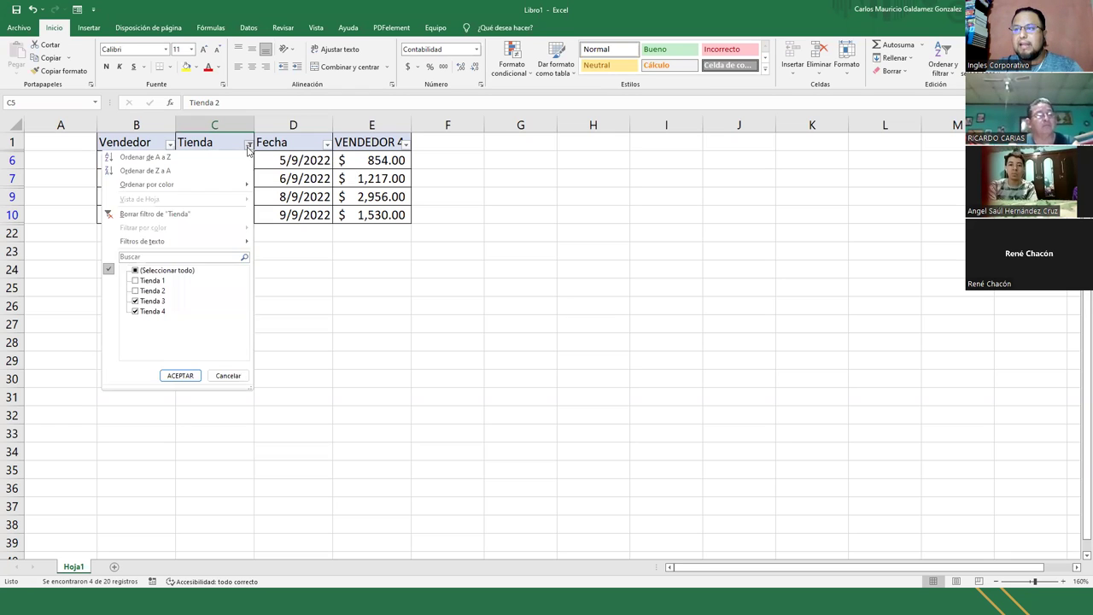
pyautogui.click(151, 272)
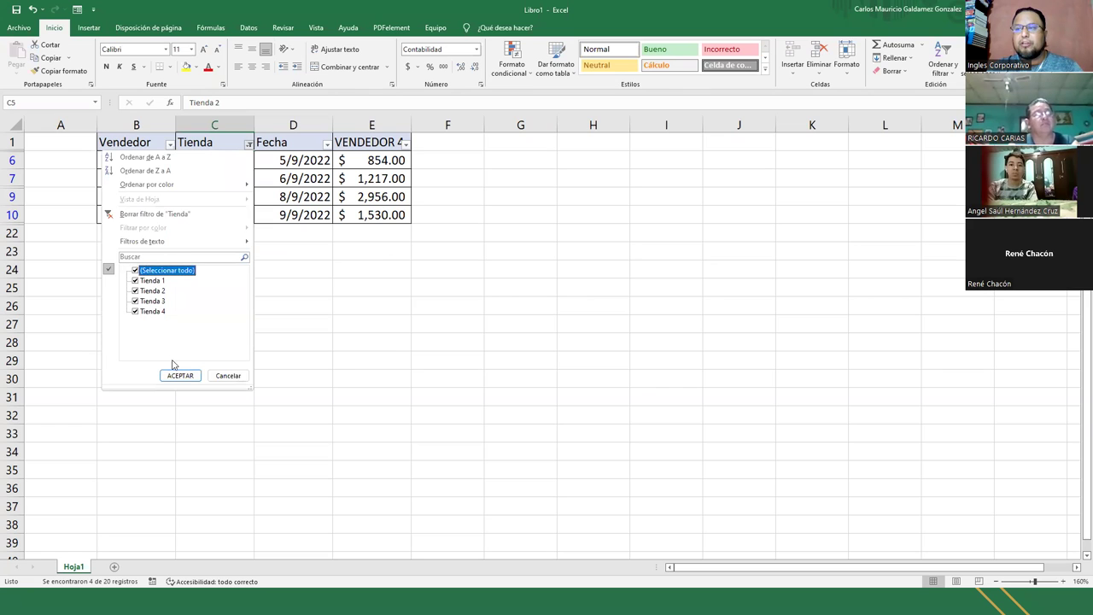
pyautogui.click(181, 376)
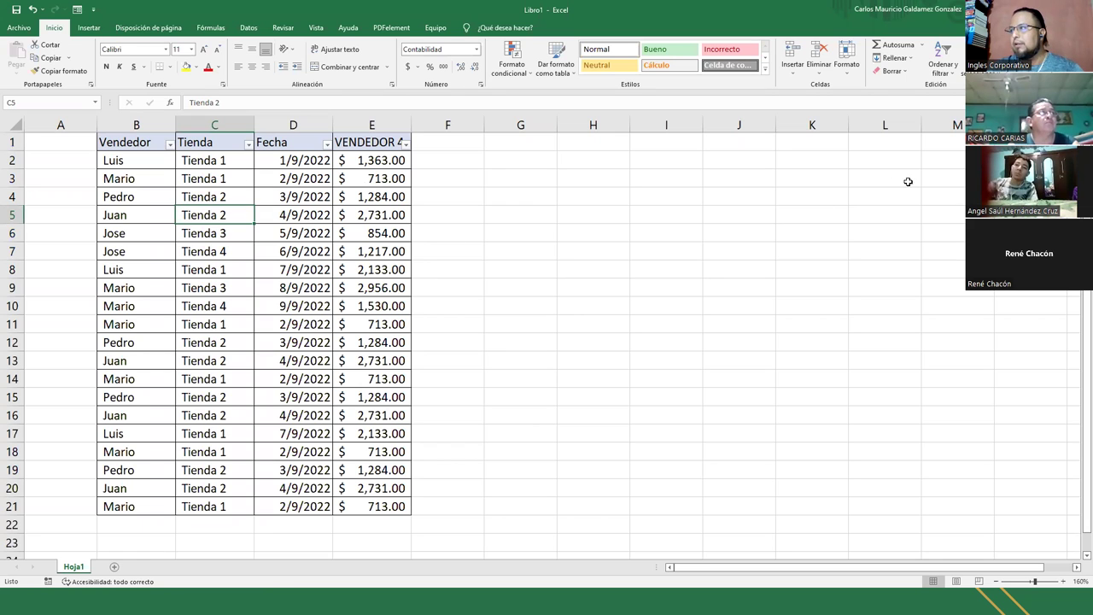
# Switch off Filtro under Ordenar y filtrar to remove the filter arrows.
pyautogui.rightClick(207, 237)
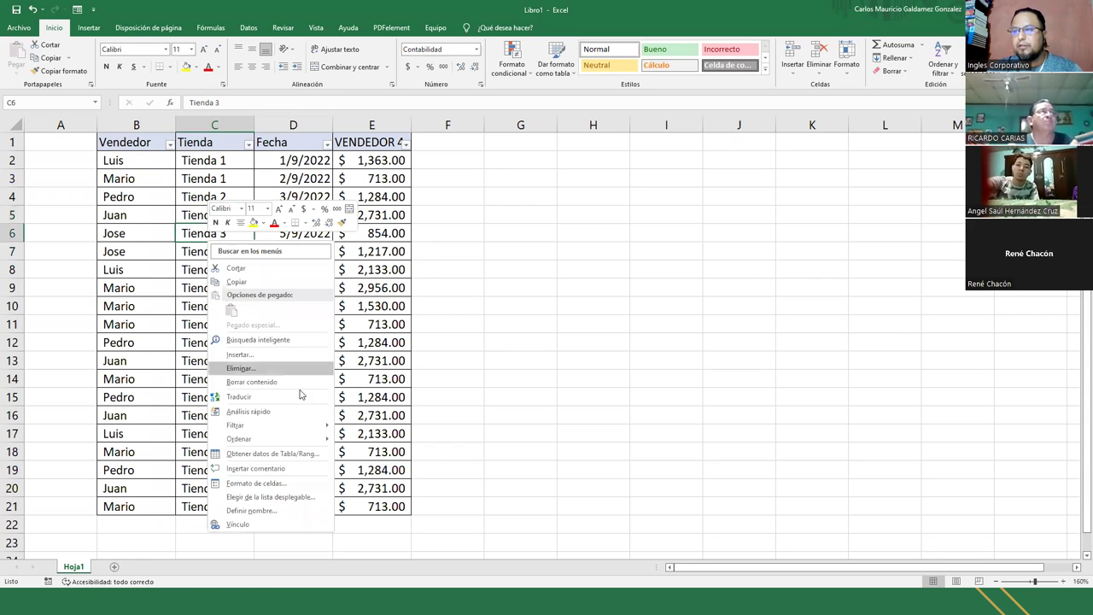
pyautogui.moveTo(298, 426)
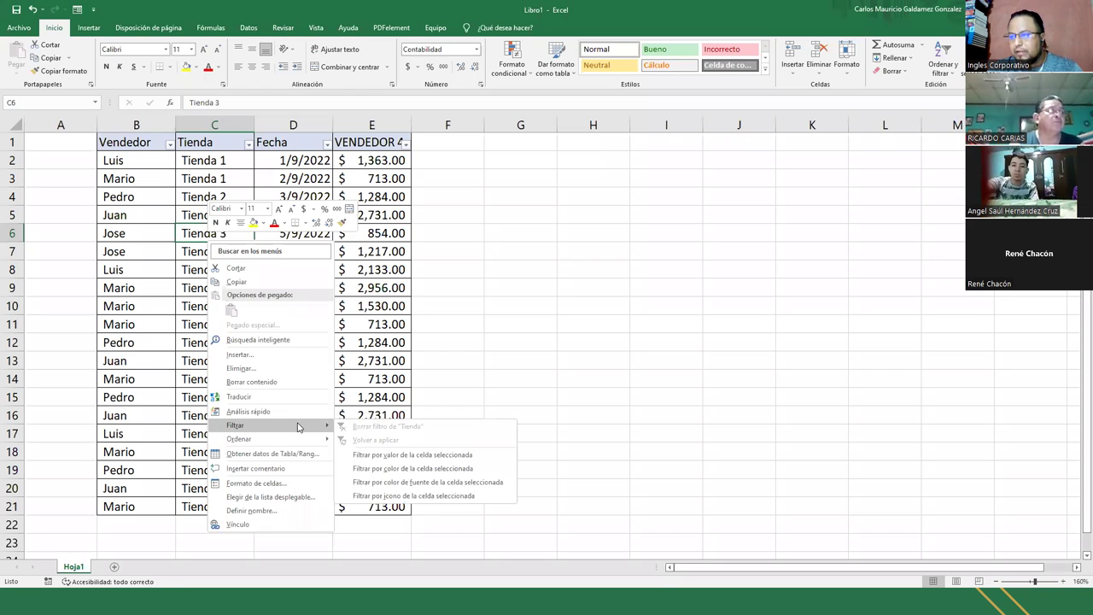
pyautogui.click(184, 295)
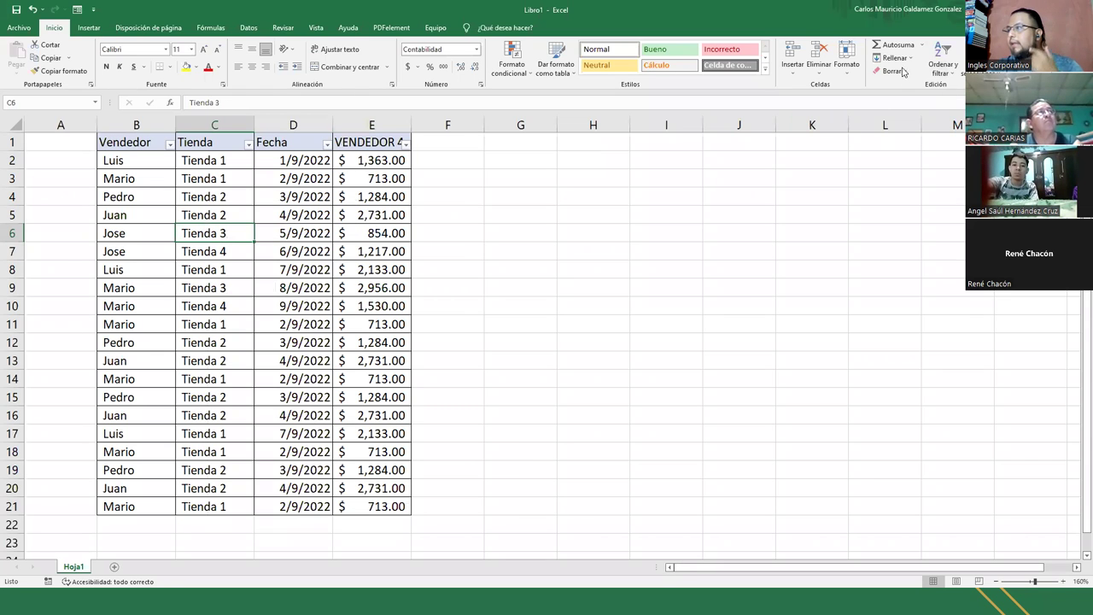
pyautogui.click(949, 78)
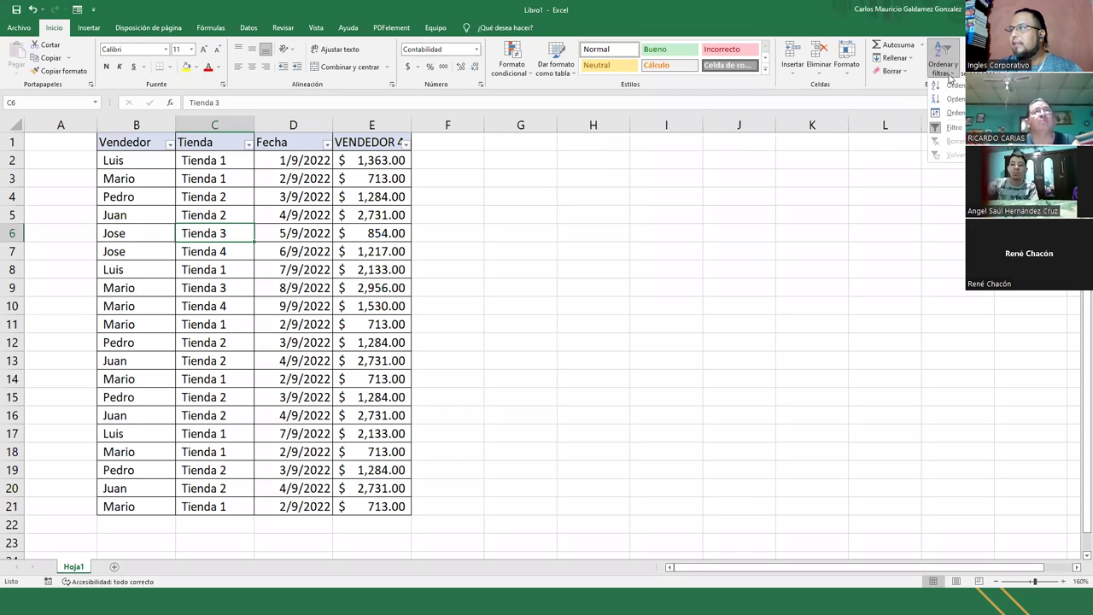
pyautogui.click(936, 128)
pyautogui.click(256, 204)
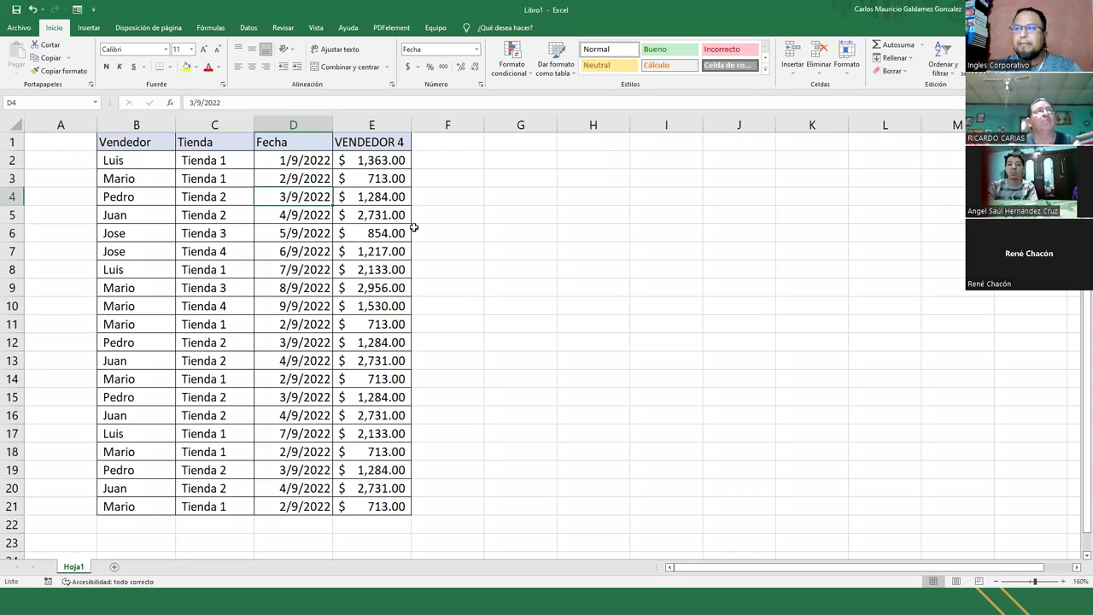
# Replace the VENDEDOR 4 header in E1 with 'Ventas' and bold and centre headers B1:E1.
pyautogui.click(381, 144)
pyautogui.write('Ventas')
pyautogui.press('Return')
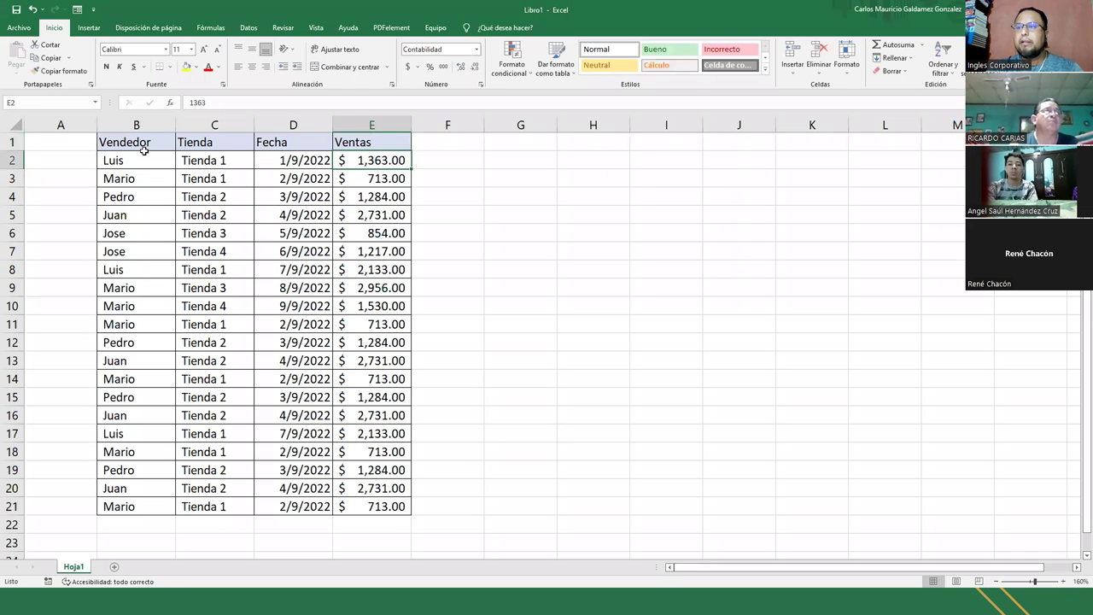
pyautogui.moveTo(145, 150); pyautogui.dragTo(376, 142)
pyautogui.click(253, 71)
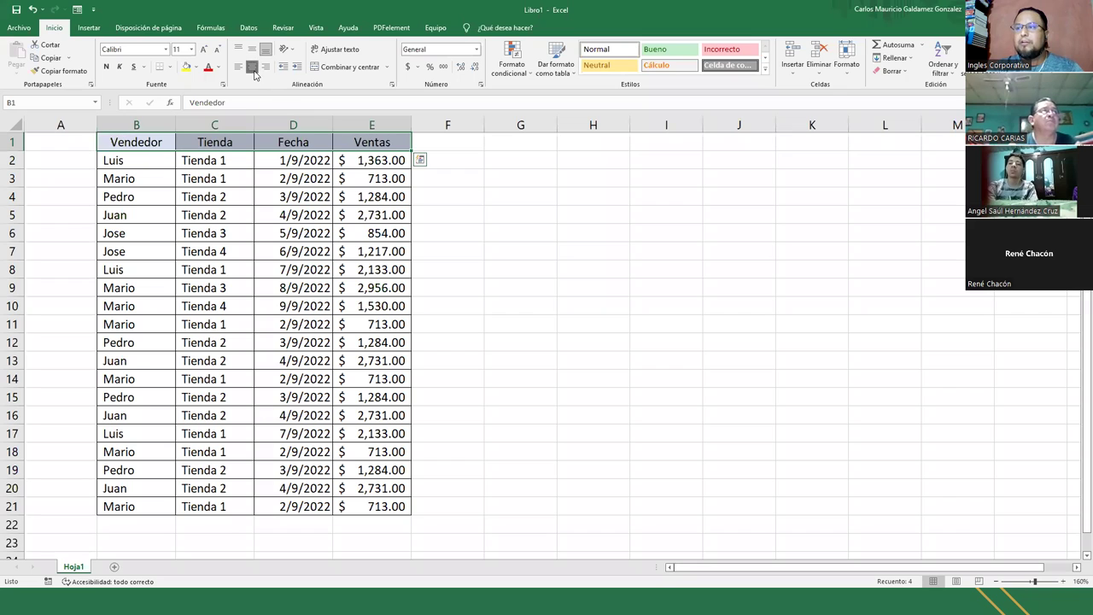
pyautogui.click(106, 67)
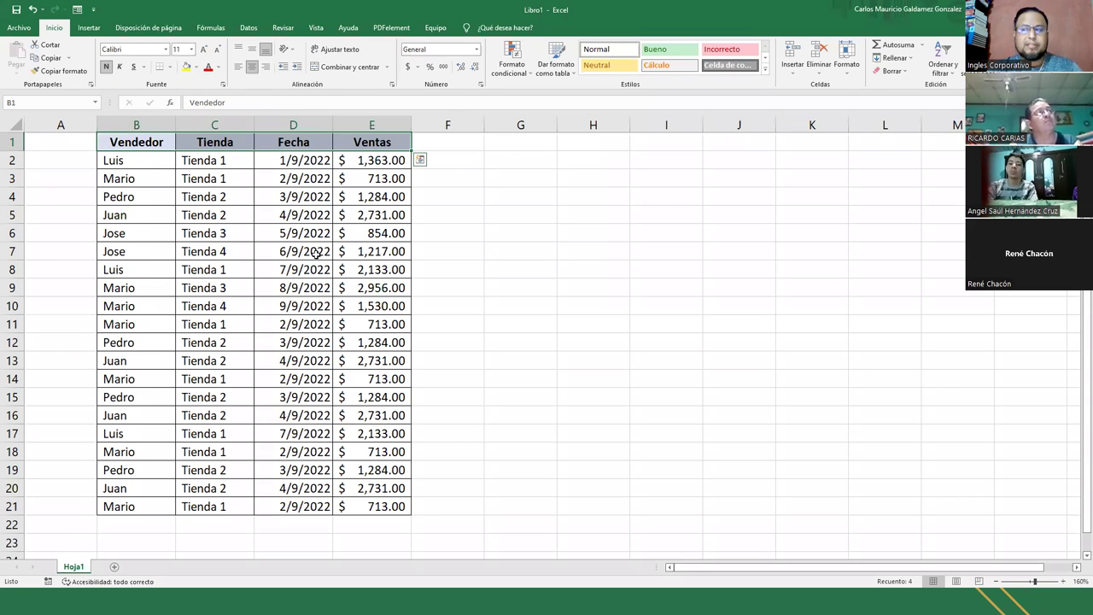
pyautogui.click(214, 233)
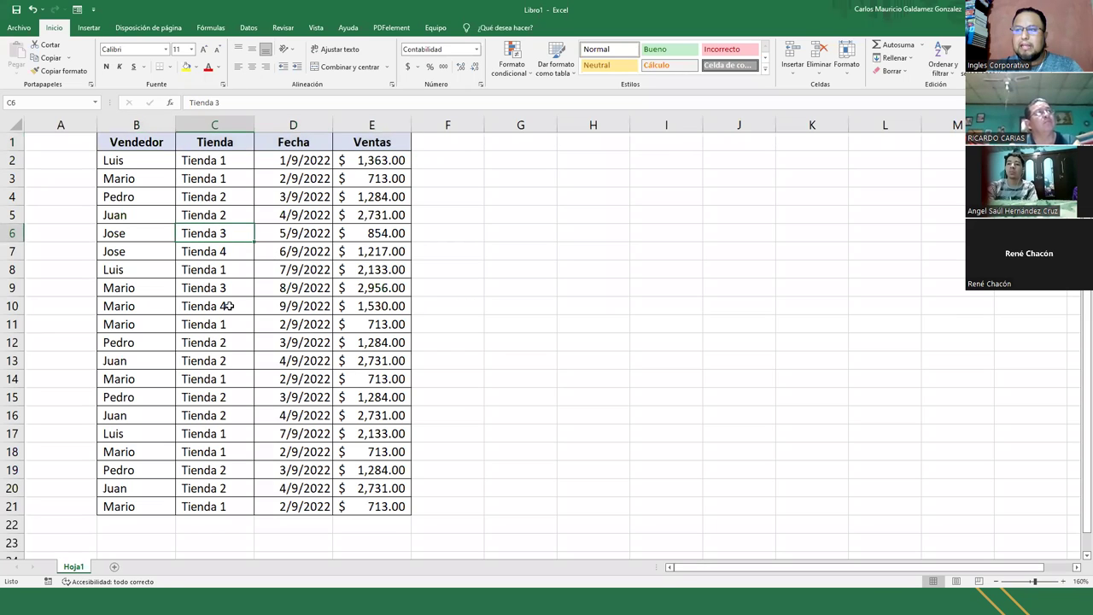
# Turn on Datos > Filtro and filter the Vendedor column to Jose only.
pyautogui.click(248, 27)
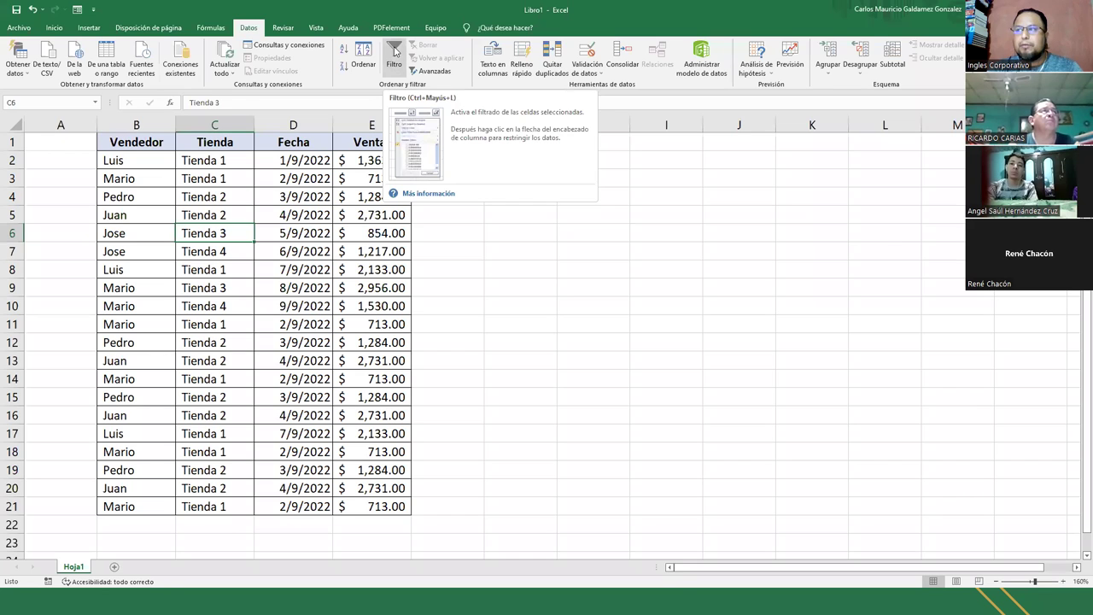
pyautogui.click(394, 50)
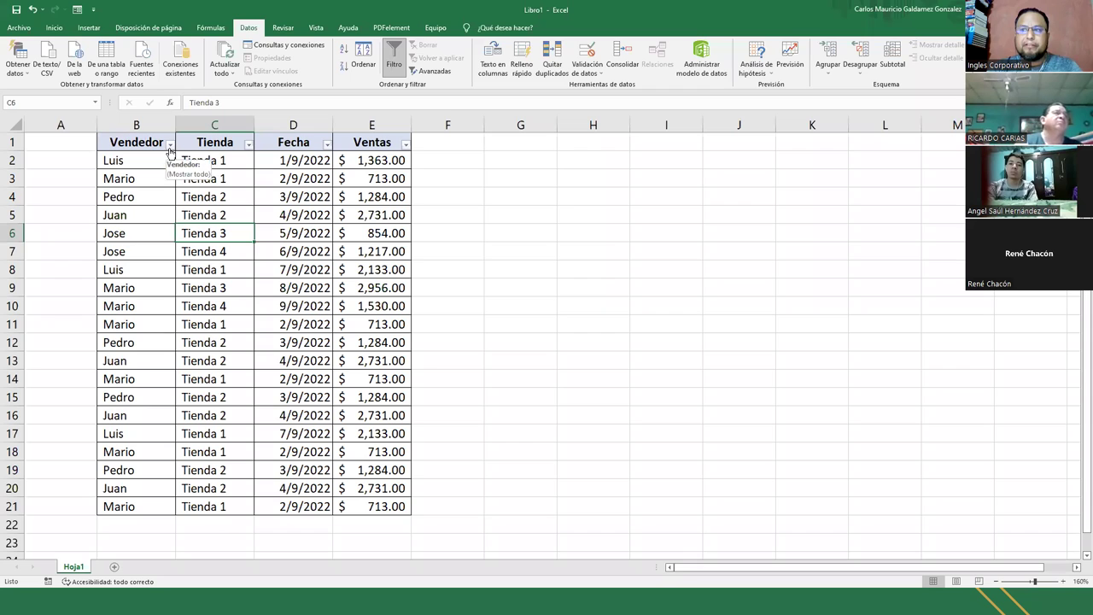
pyautogui.click(170, 145)
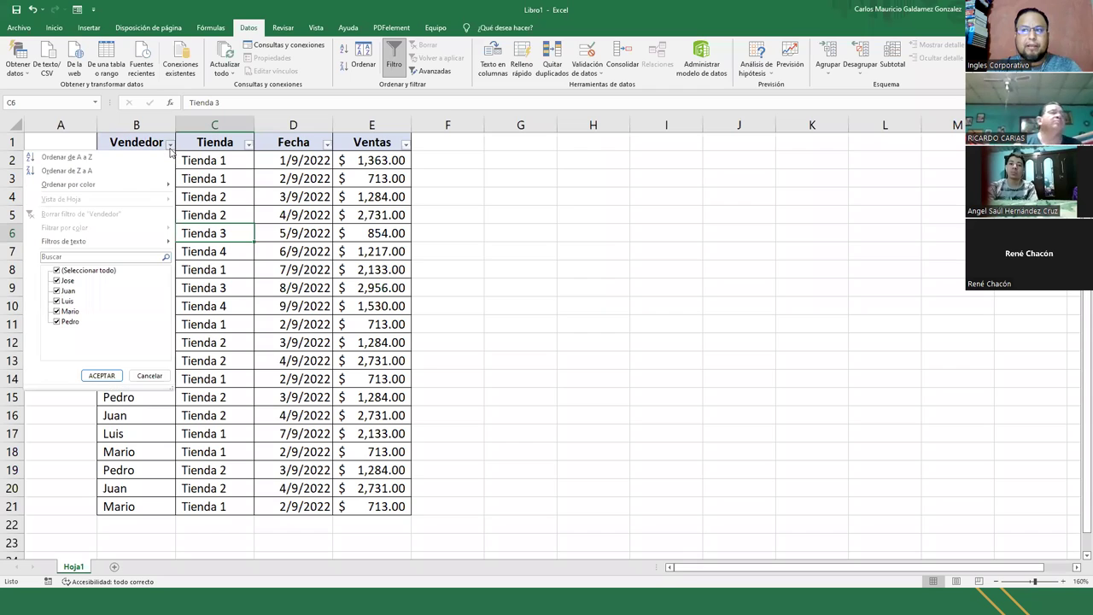
pyautogui.click(58, 271)
pyautogui.click(57, 280)
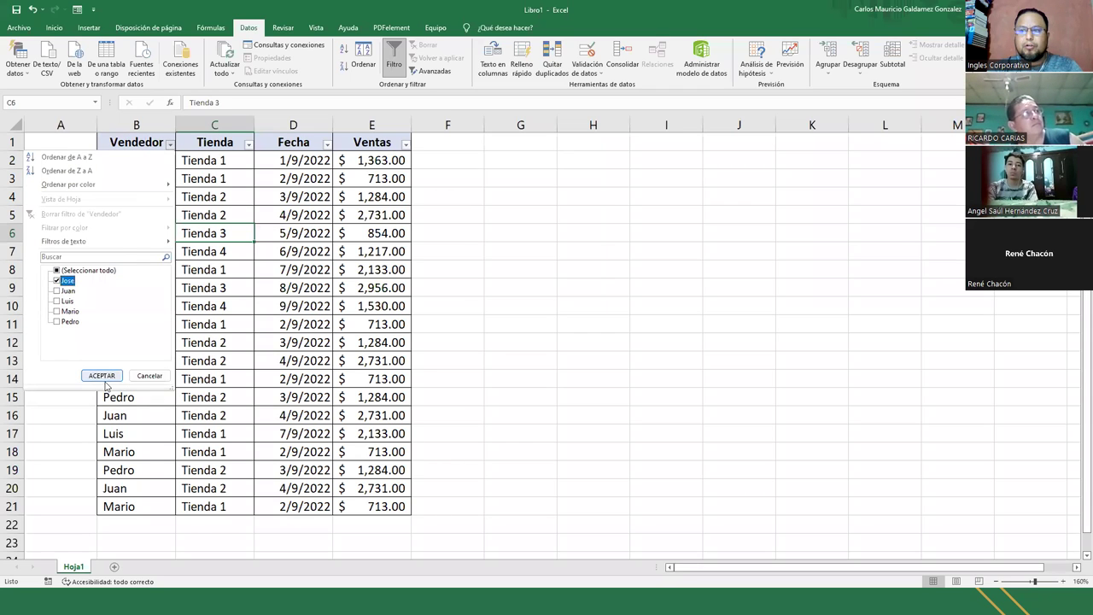
pyautogui.click(102, 375)
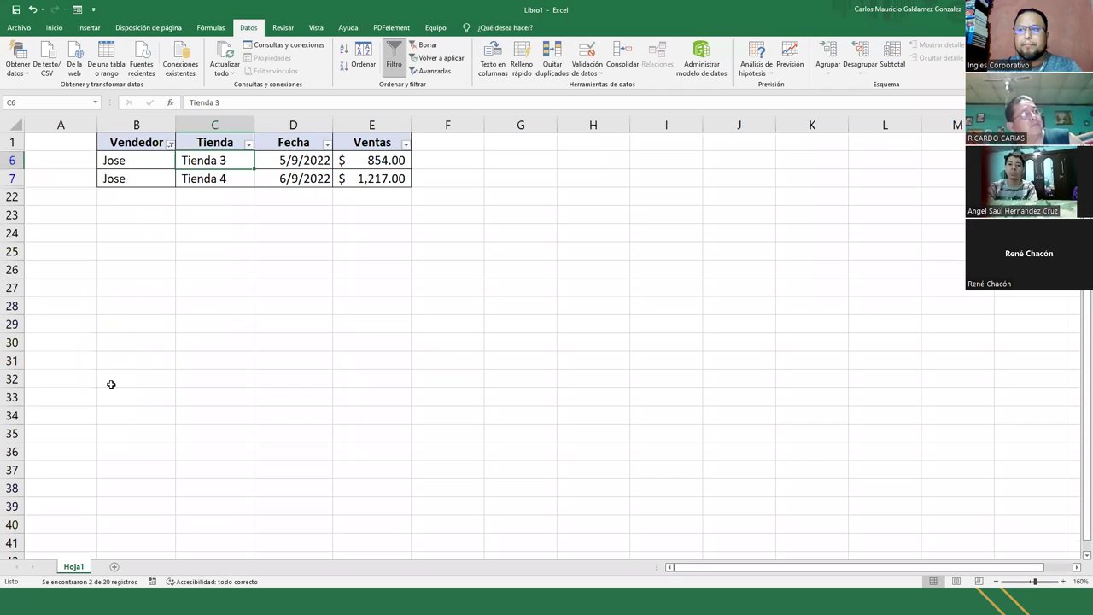
# Change the Vendedor filter to show only Juan's rows.
pyautogui.click(170, 143)
pyautogui.click(56, 291)
pyautogui.click(57, 280)
pyautogui.click(102, 376)
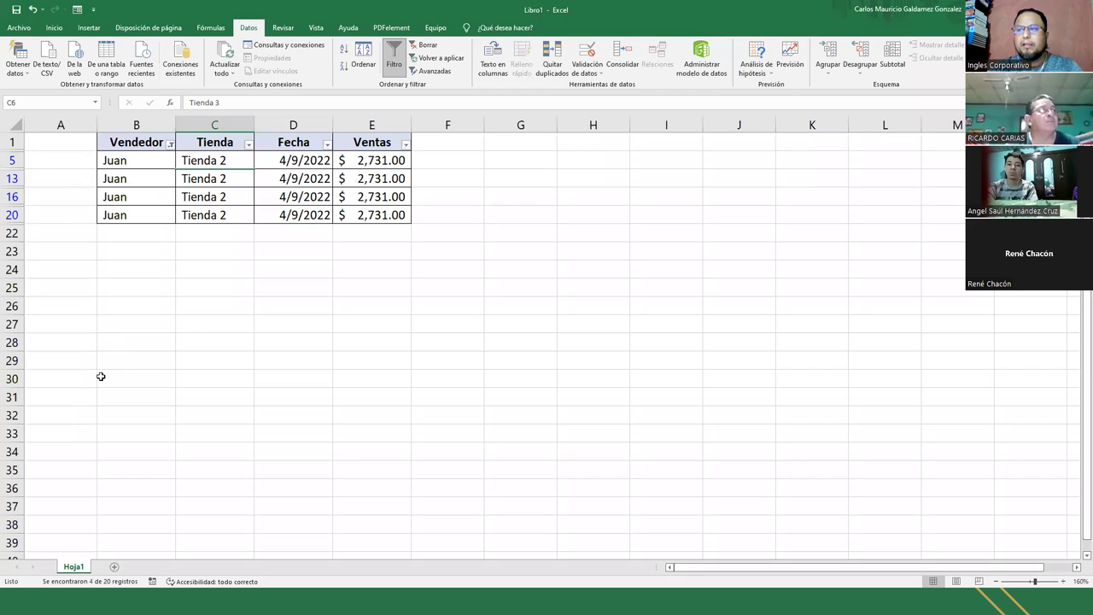
# Change the Vendedor filter to Mario only and select his entries.
pyautogui.click(170, 144)
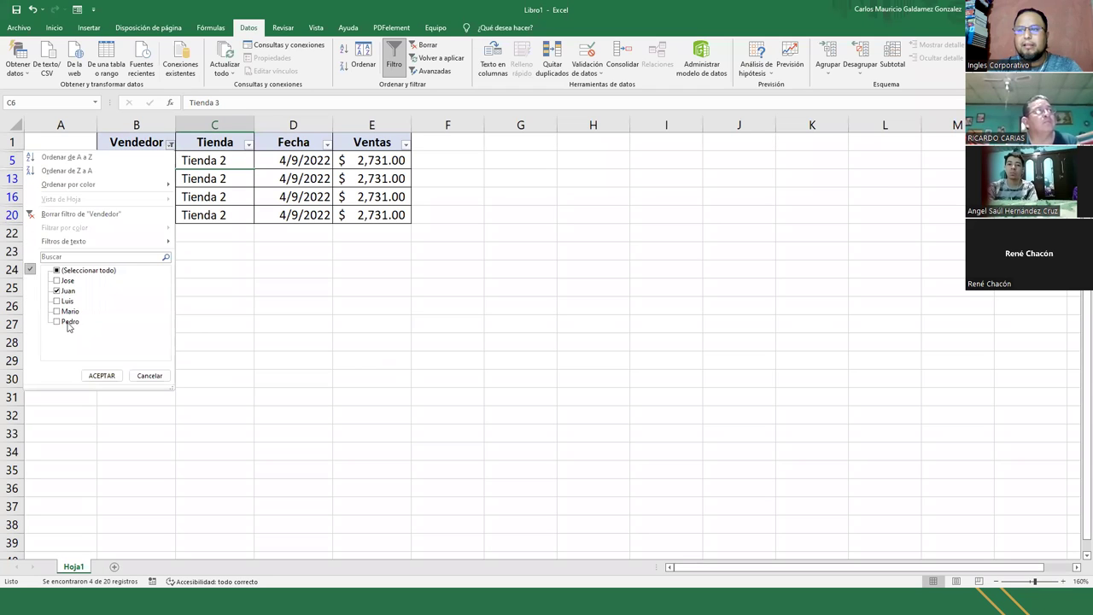
pyautogui.click(56, 312)
pyautogui.click(56, 290)
pyautogui.click(98, 377)
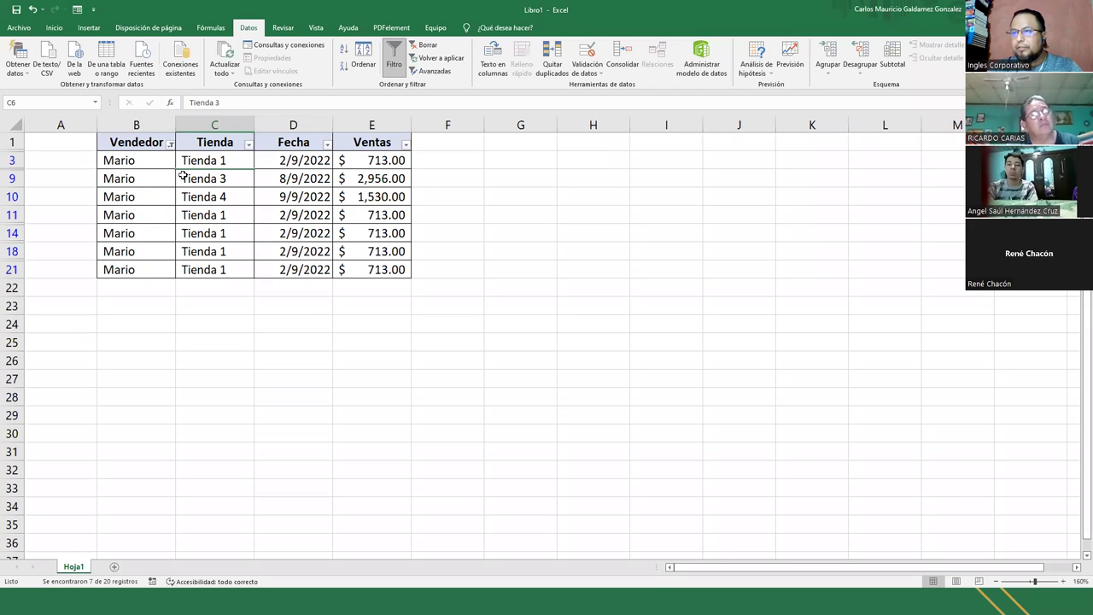
pyautogui.moveTo(160, 160); pyautogui.dragTo(140, 270)
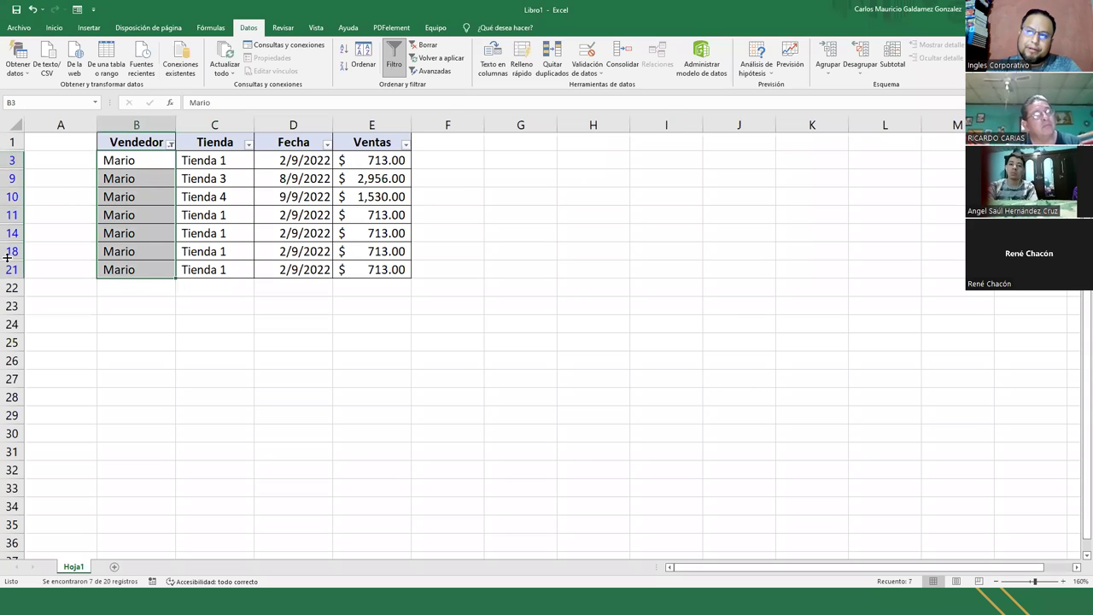
pyautogui.click(155, 254)
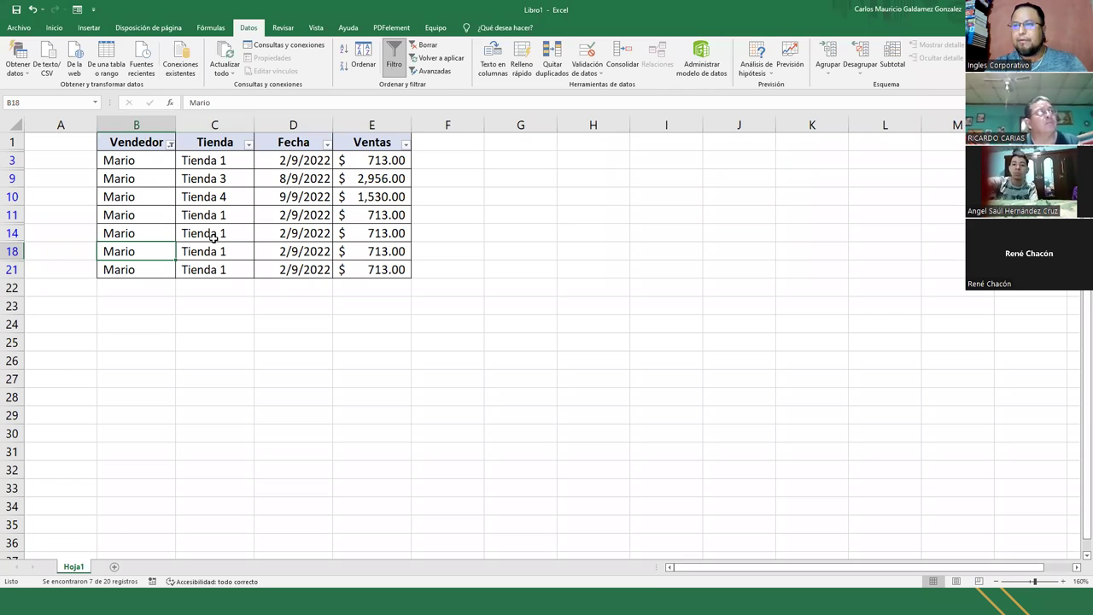
# Tick every seller in the Vendedor filter so all 20 rows show.
pyautogui.click(170, 144)
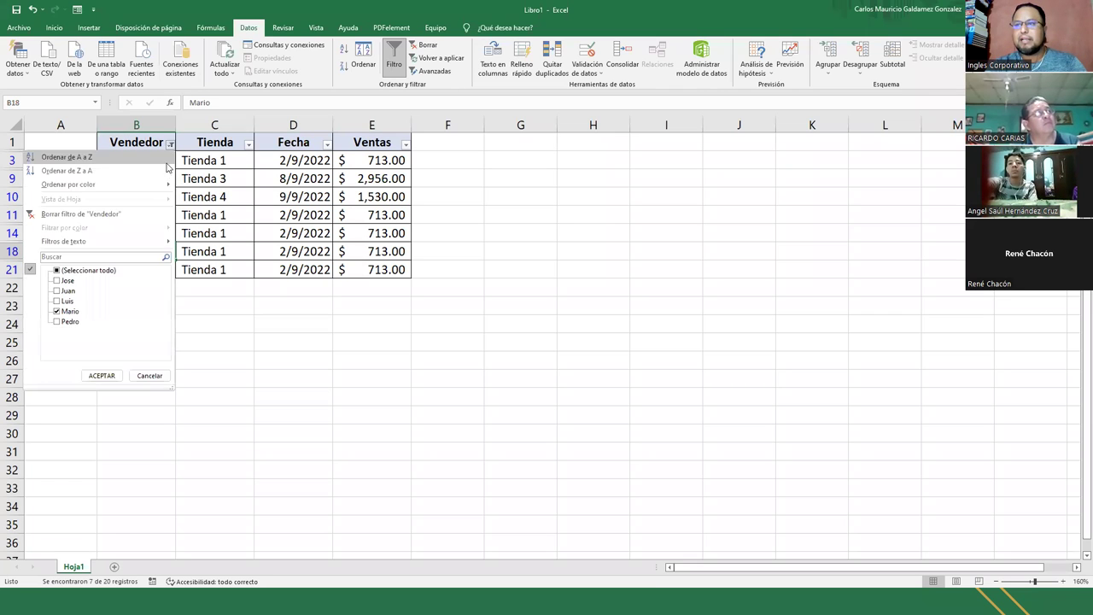
pyautogui.click(84, 270)
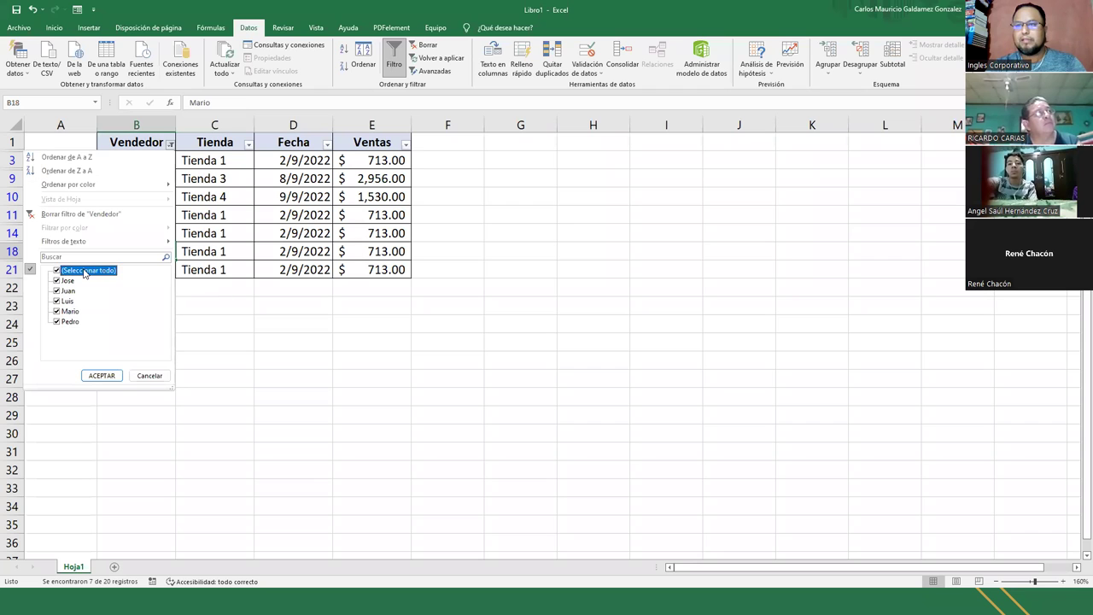
pyautogui.click(102, 375)
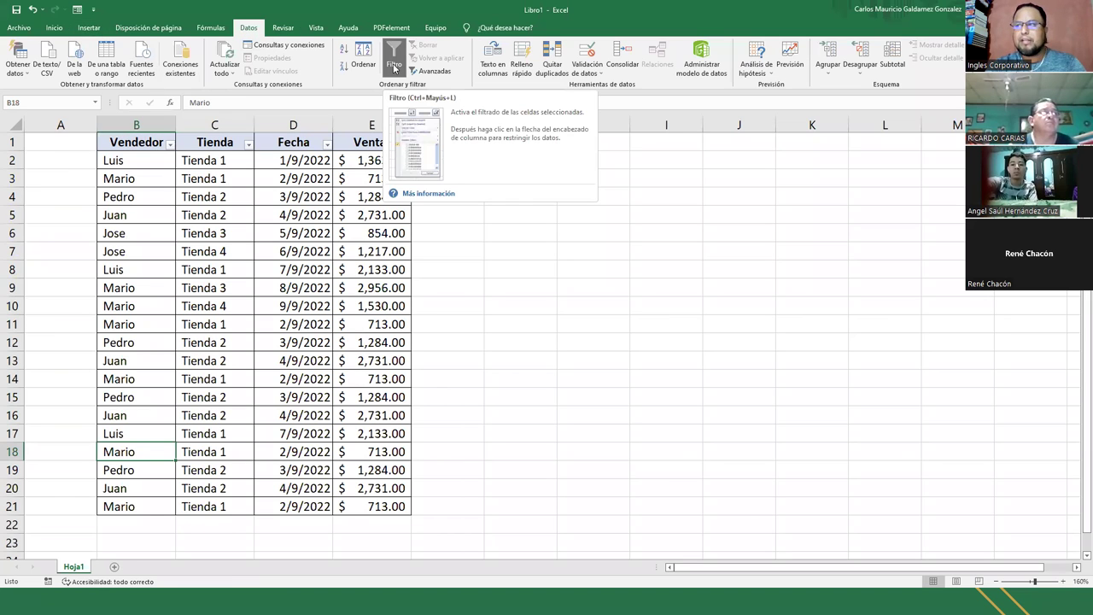
pyautogui.click(393, 63)
pyautogui.click(248, 321)
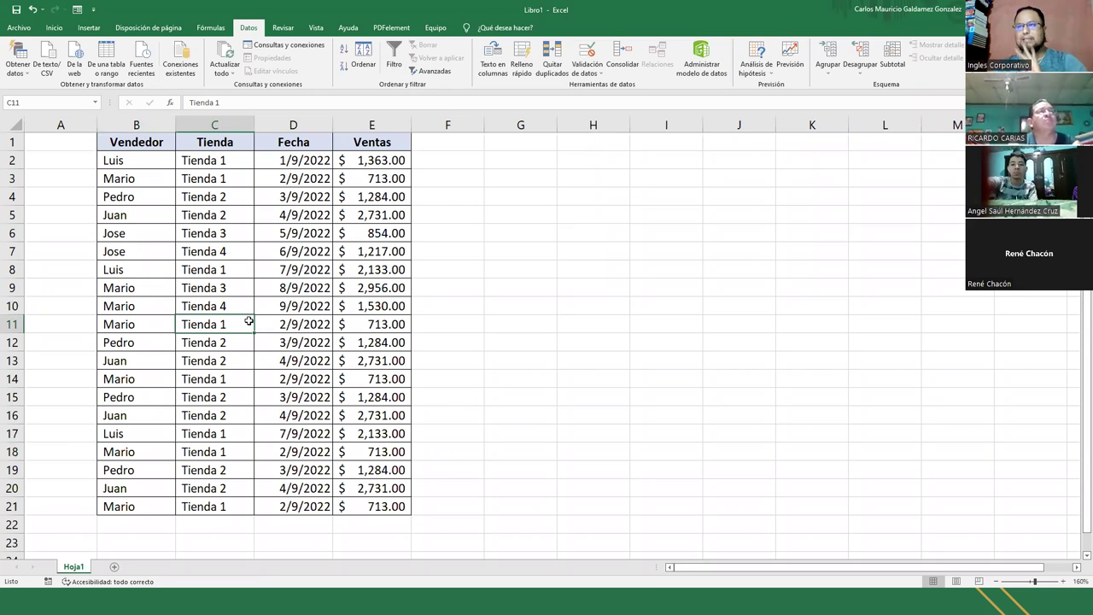
pyautogui.rightClick(251, 324)
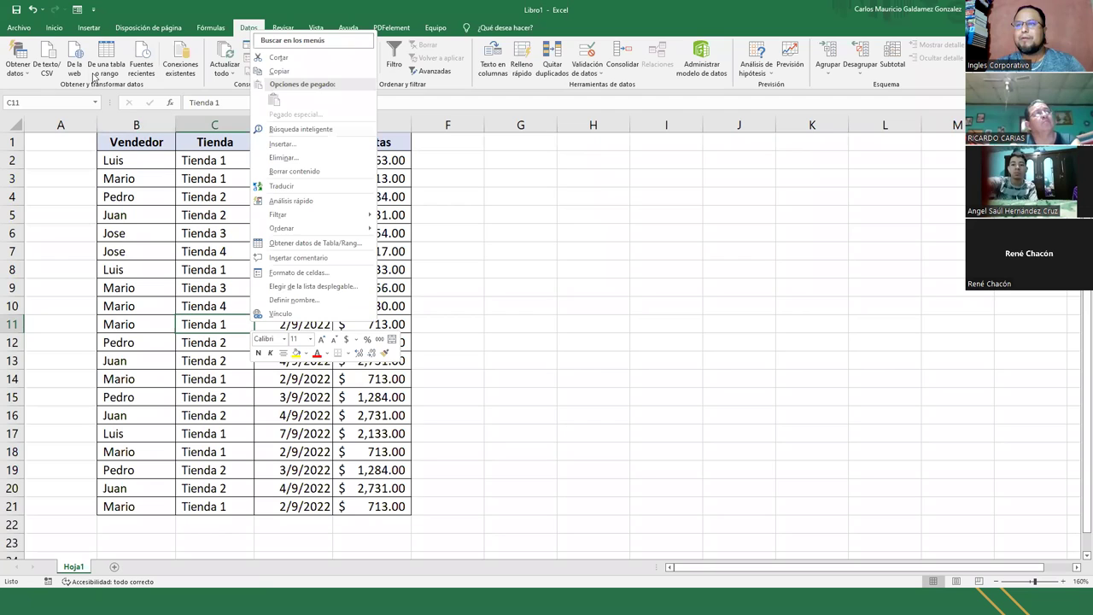
pyautogui.click(51, 28)
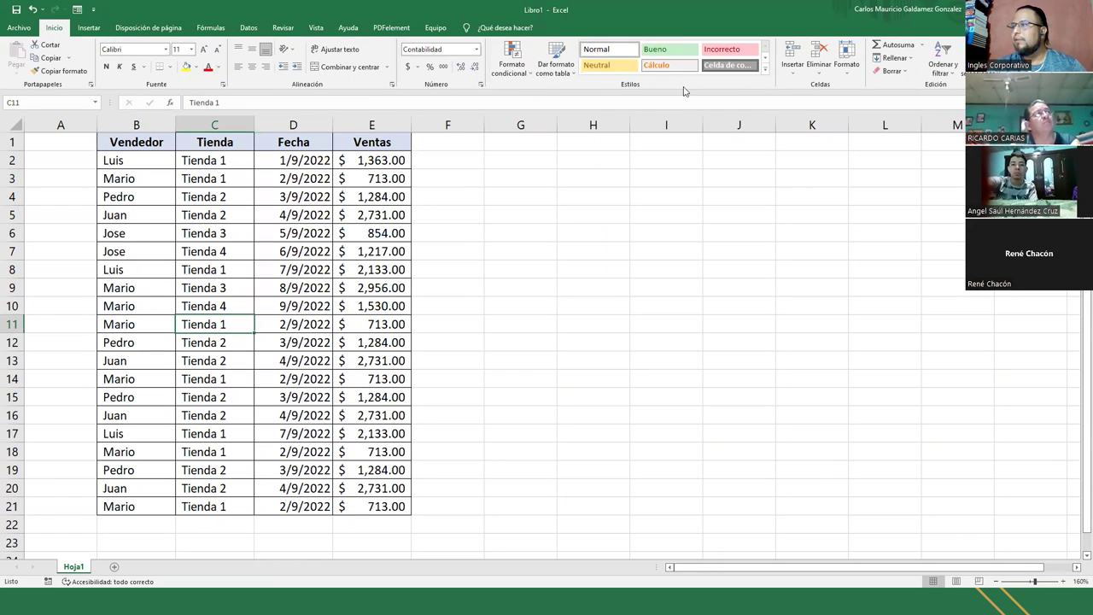
pyautogui.click(945, 68)
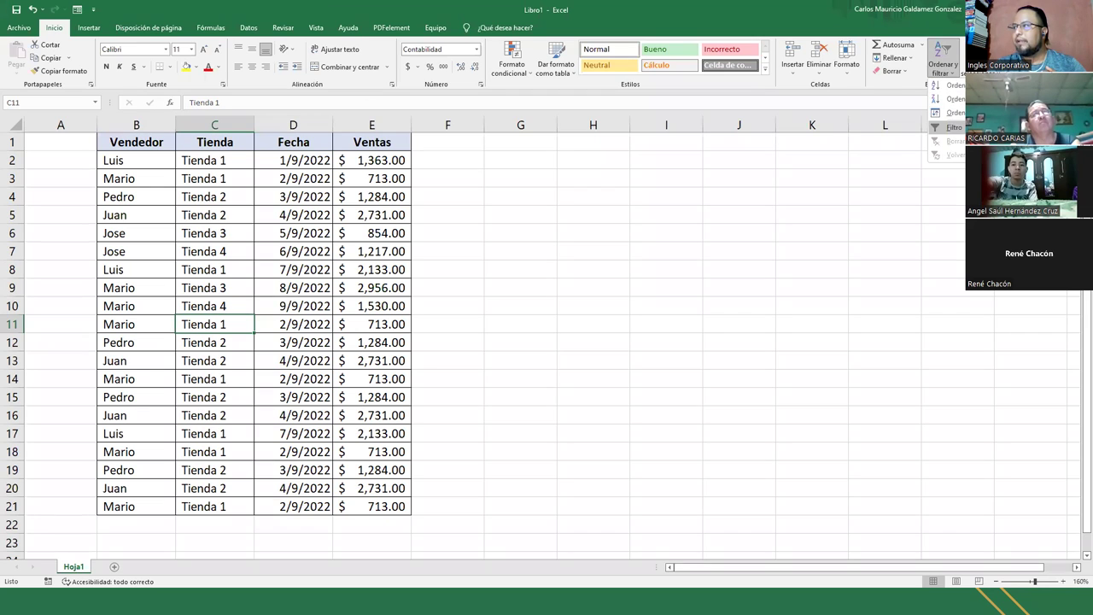
pyautogui.click(250, 29)
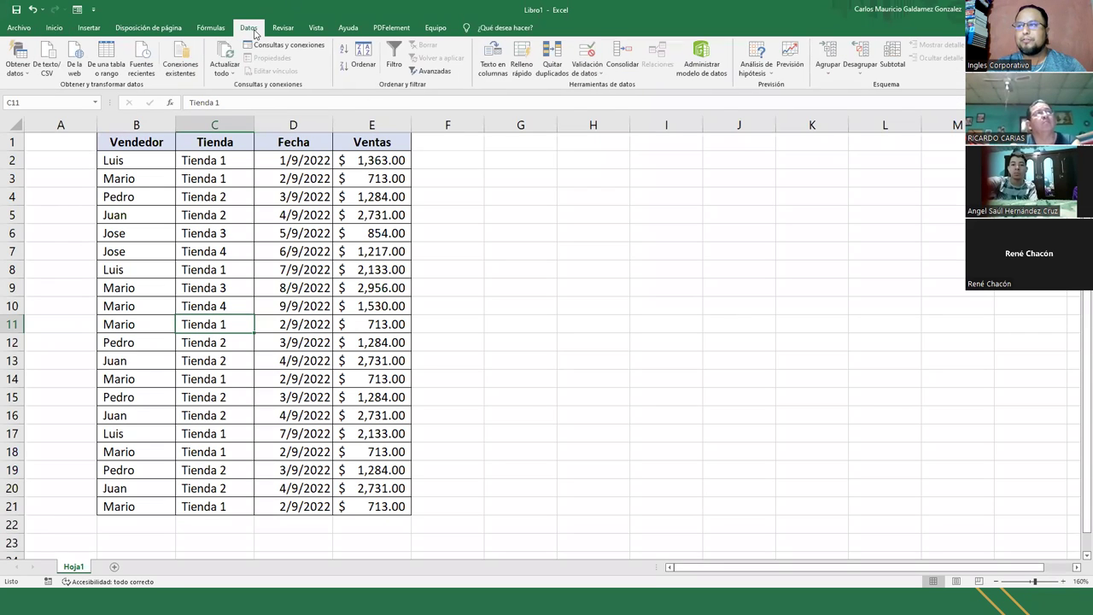
pyautogui.click(124, 355)
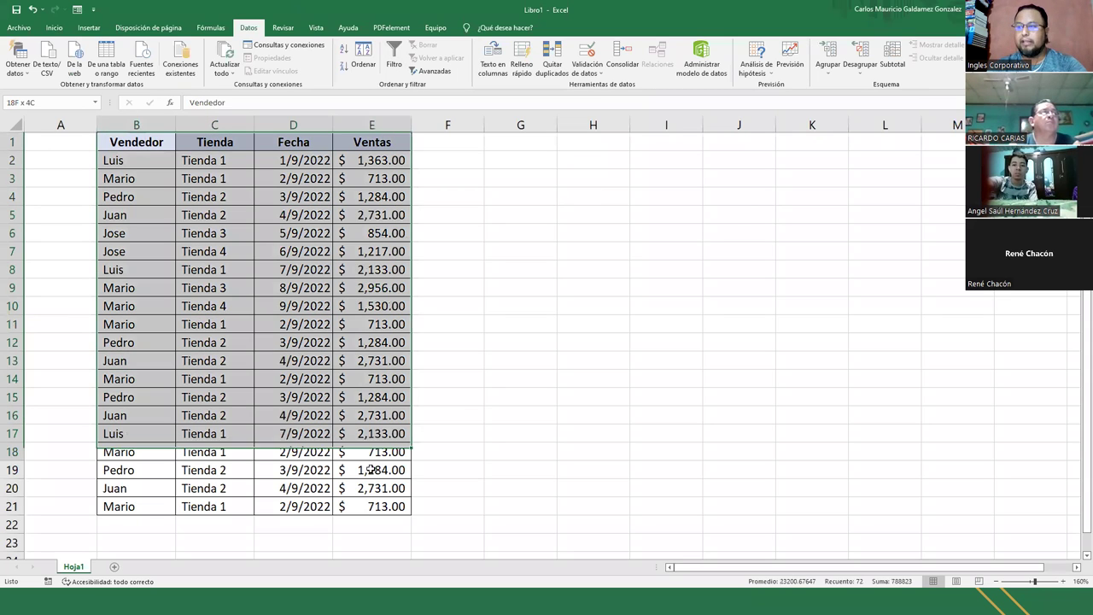
pyautogui.moveTo(124, 146); pyautogui.dragTo(378, 508)
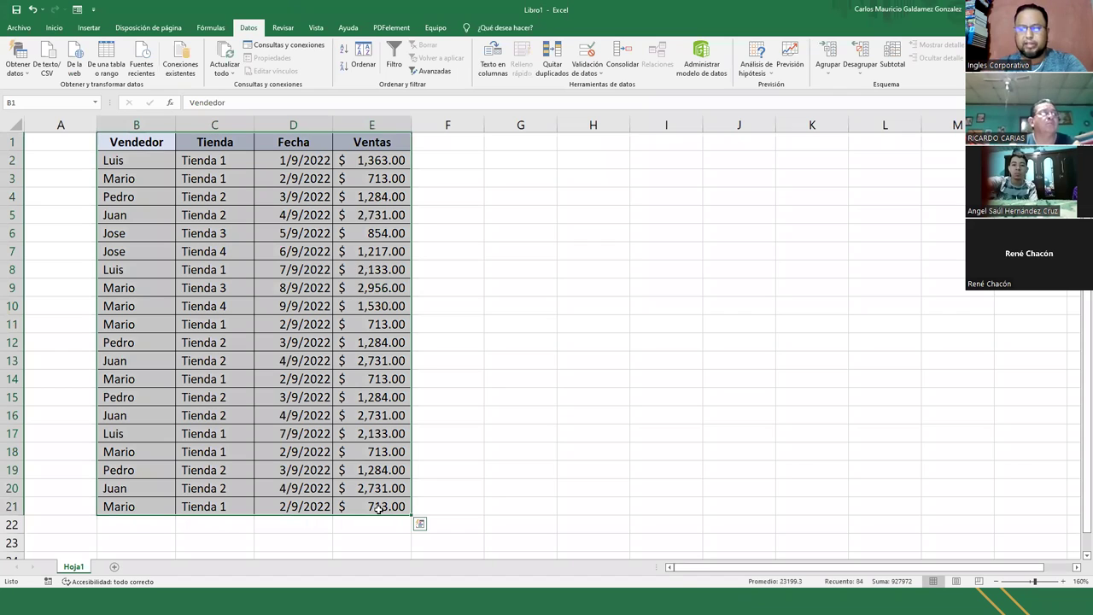
pyautogui.click(275, 374)
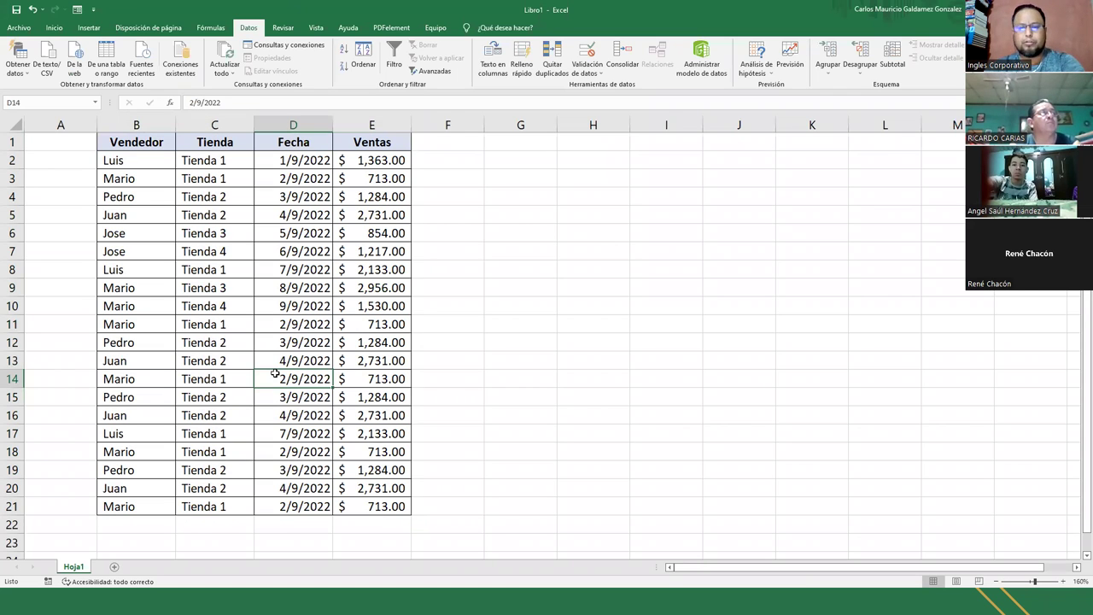
pyautogui.hotkey('ctrl', 'shift', 'l')
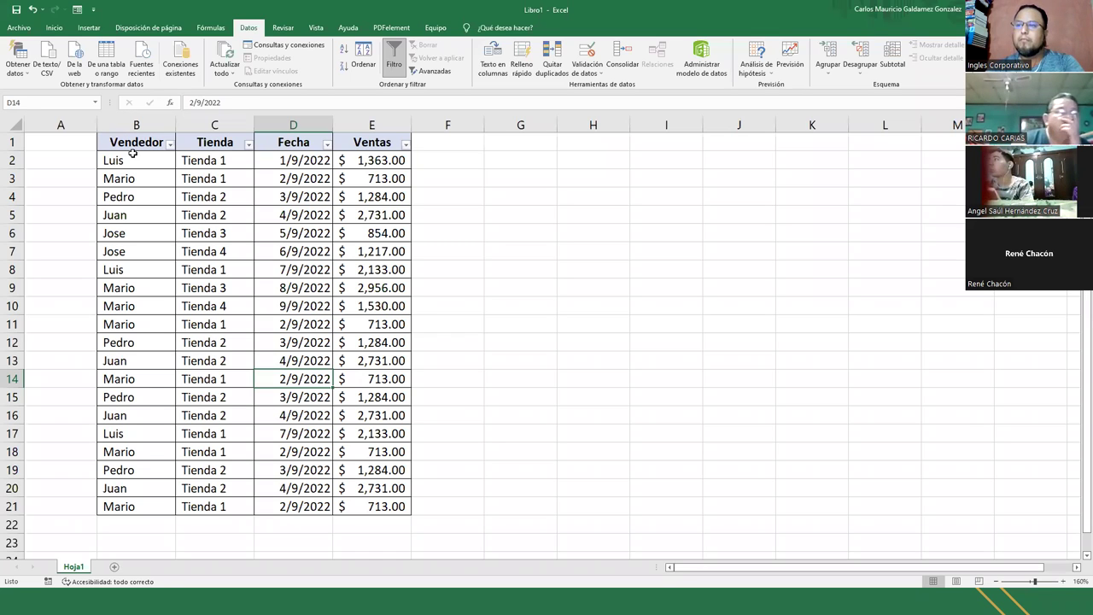
pyautogui.click(176, 229)
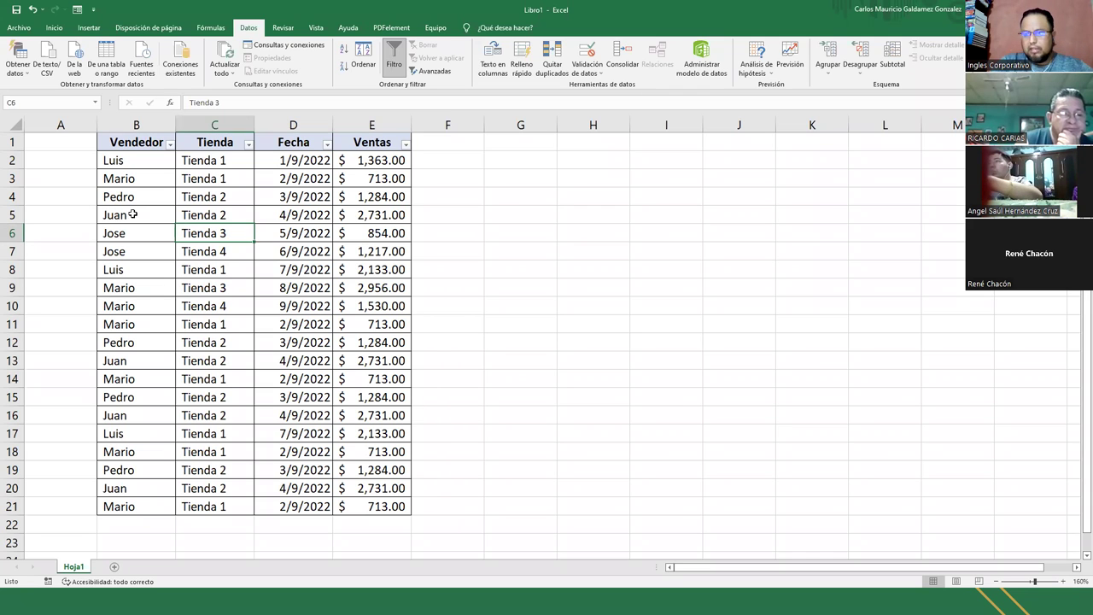
pyautogui.moveTo(124, 229); pyautogui.dragTo(299, 243)
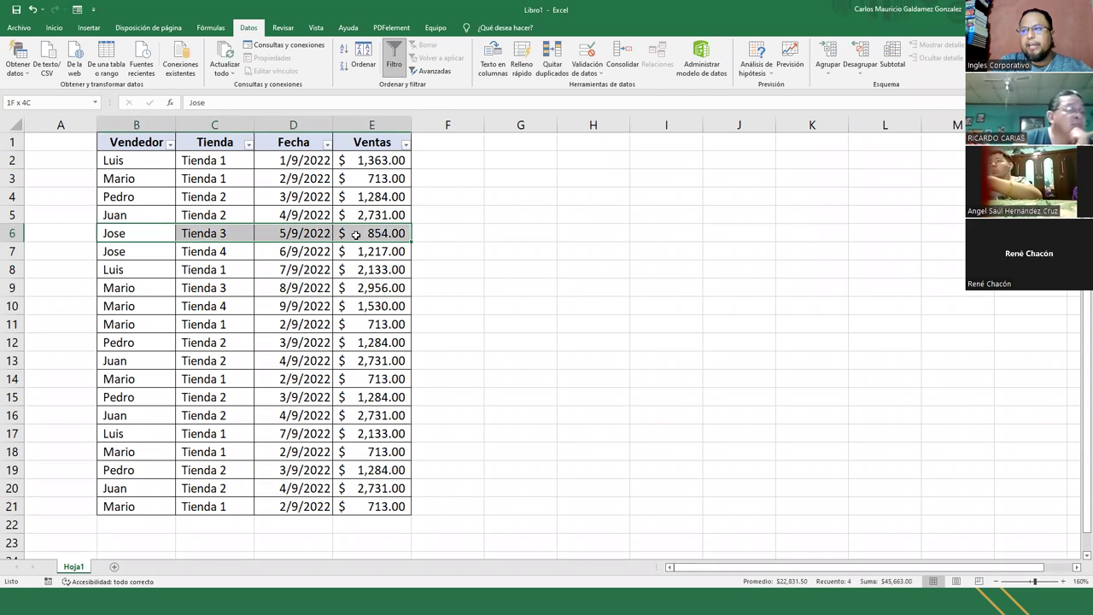
pyautogui.click(204, 239)
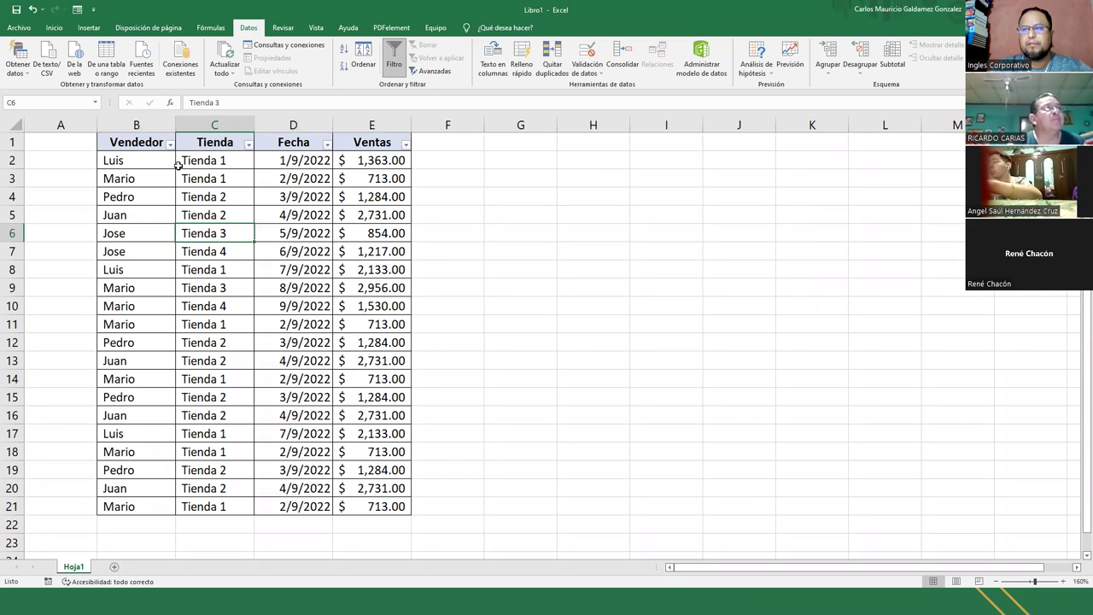
pyautogui.click(196, 162)
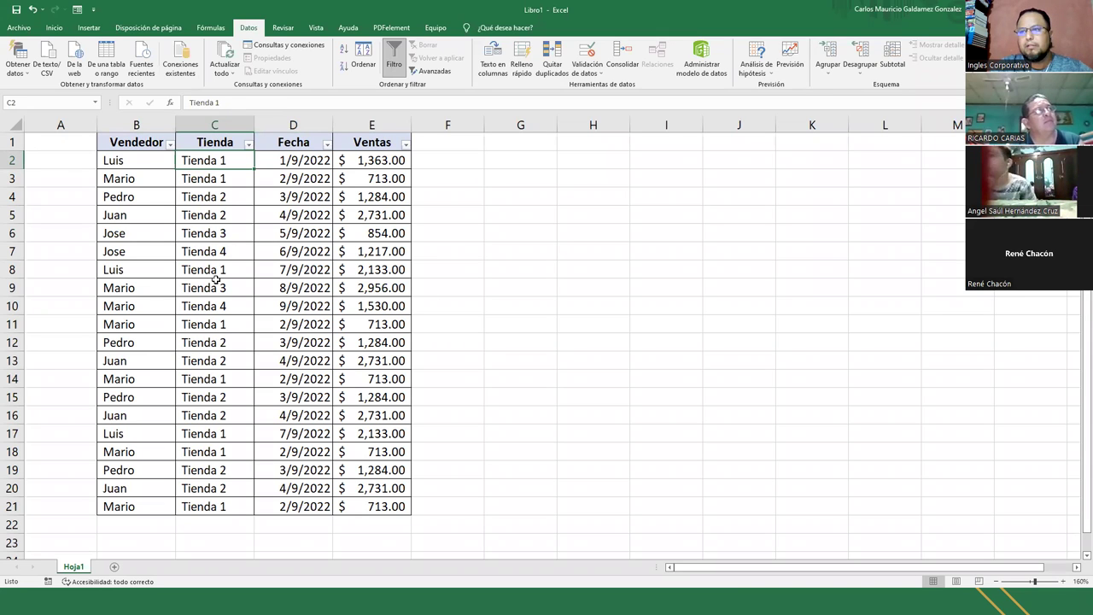
pyautogui.moveTo(132, 272); pyautogui.dragTo(220, 273)
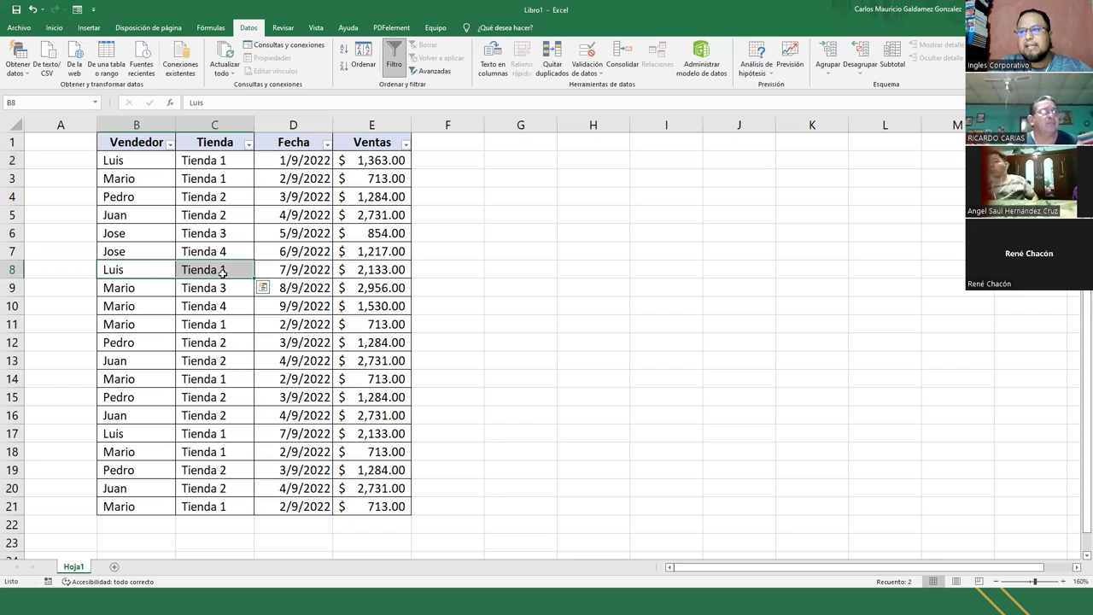
pyautogui.click(223, 273)
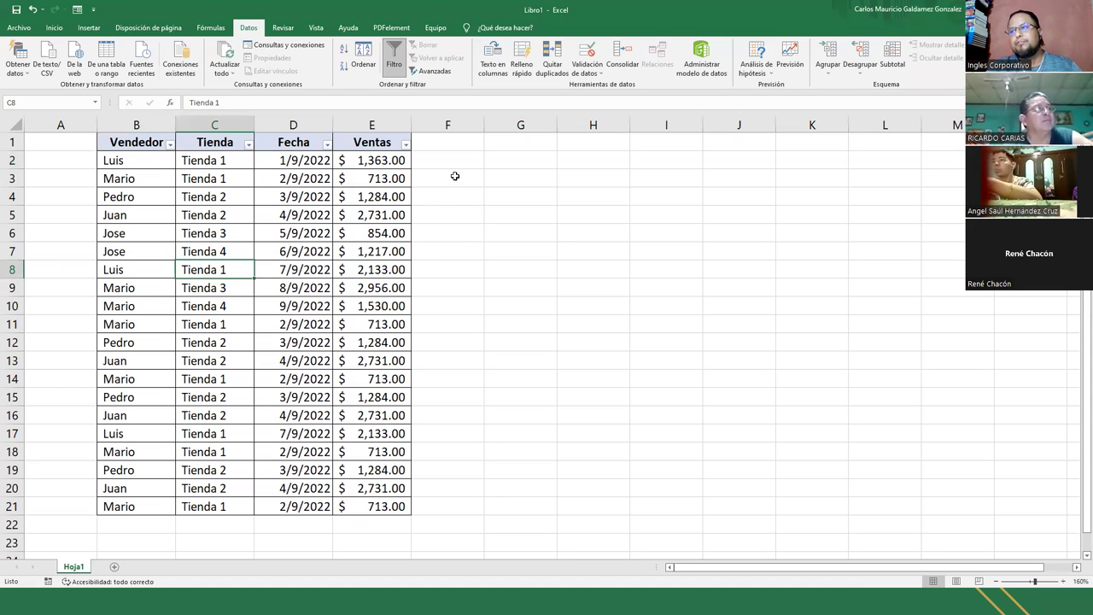
pyautogui.click(450, 164)
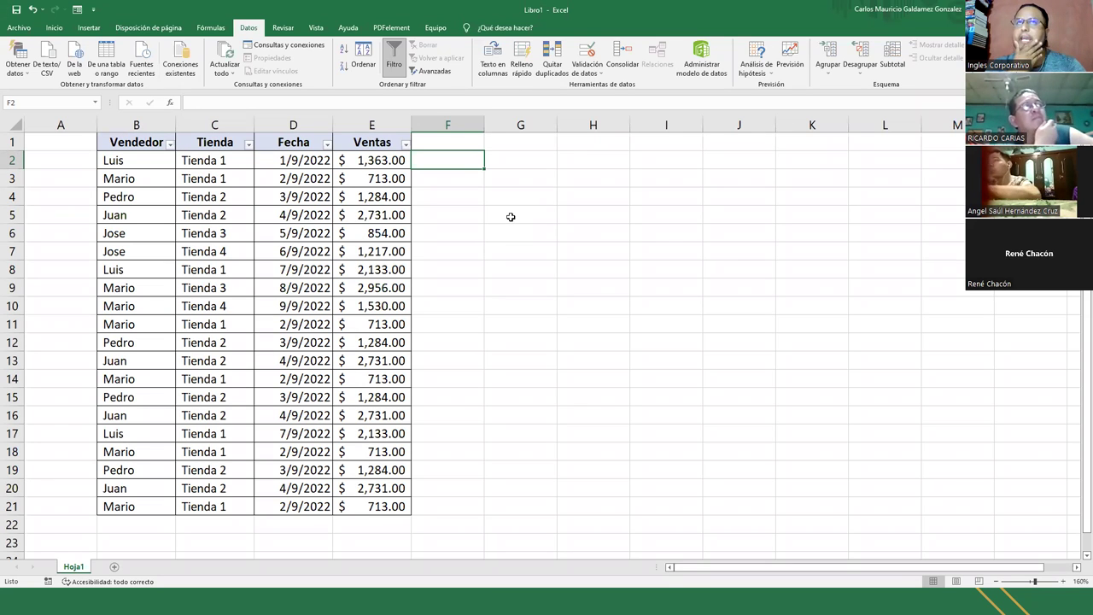
# Add the header 'Importe' in F1 and reapply the filter to include it.
pyautogui.press('Up')
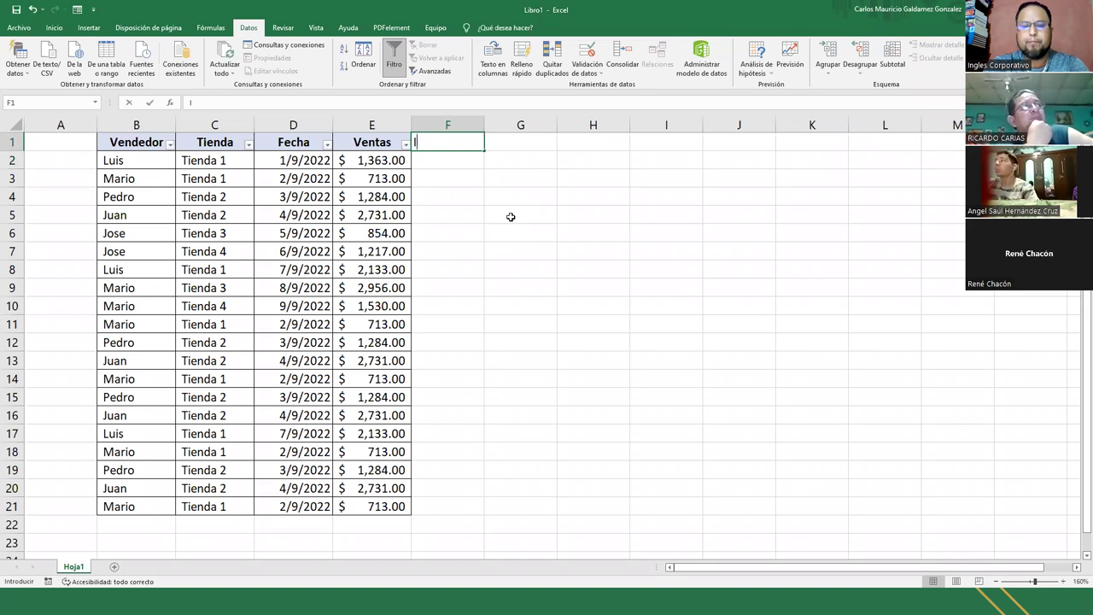
pyautogui.write('Importe')
pyautogui.press('Return')
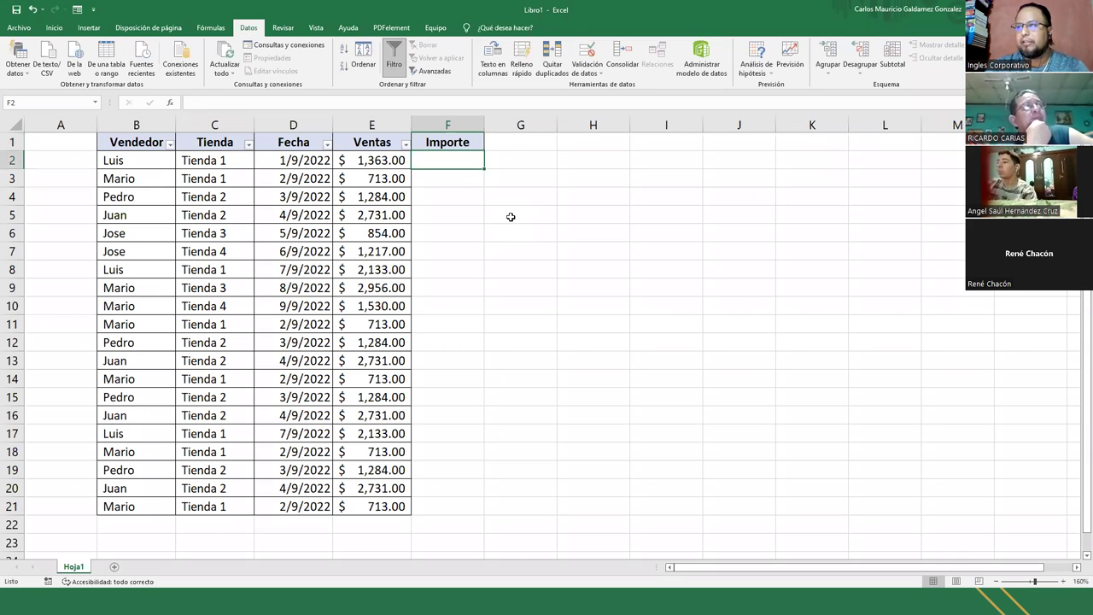
pyautogui.click(395, 55)
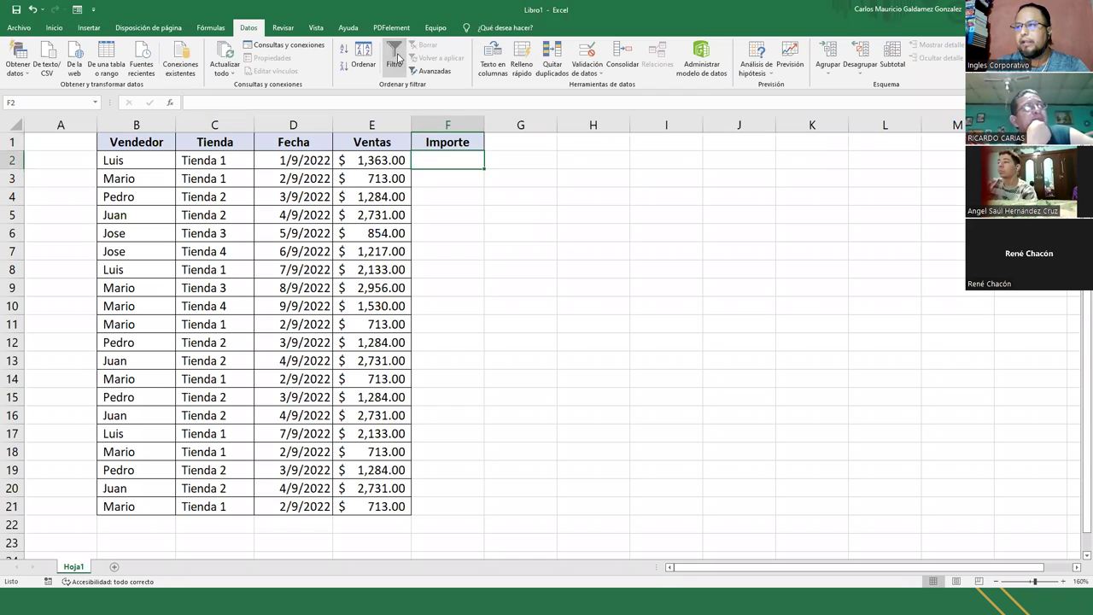
pyautogui.click(398, 53)
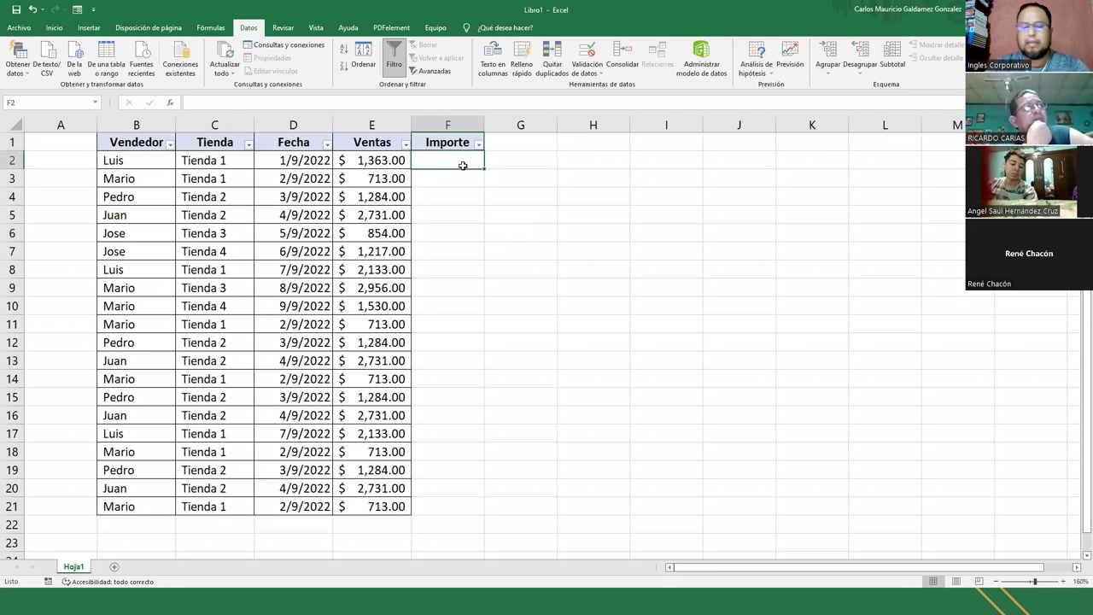
# Enter =E2*5% in F2, fill it down to F21, and turn off the header filters.
pyautogui.write('=')
pyautogui.press('Left')
pyautogui.write('*5%')
pyautogui.press('Return')
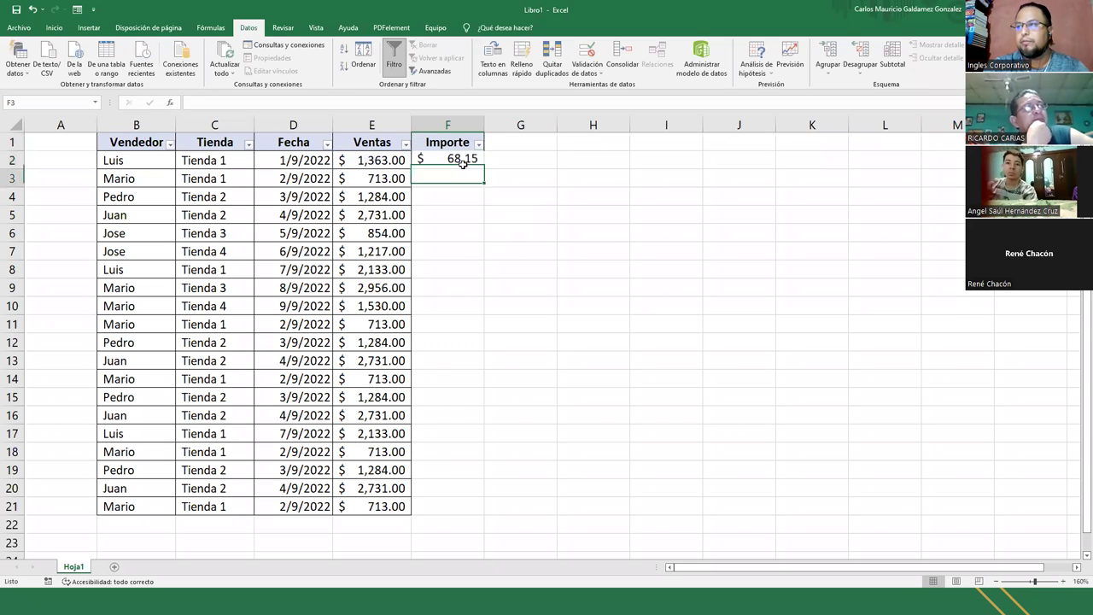
pyautogui.click(462, 162)
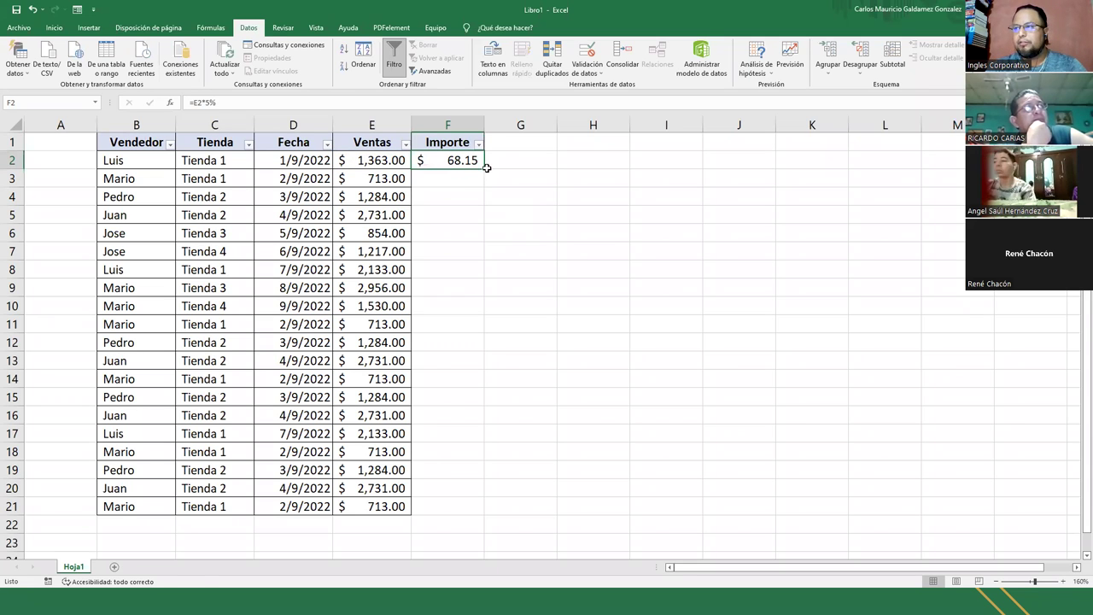
pyautogui.moveTo(486, 167); pyautogui.dragTo(488, 515)
pyautogui.click(444, 388)
pyautogui.click(394, 60)
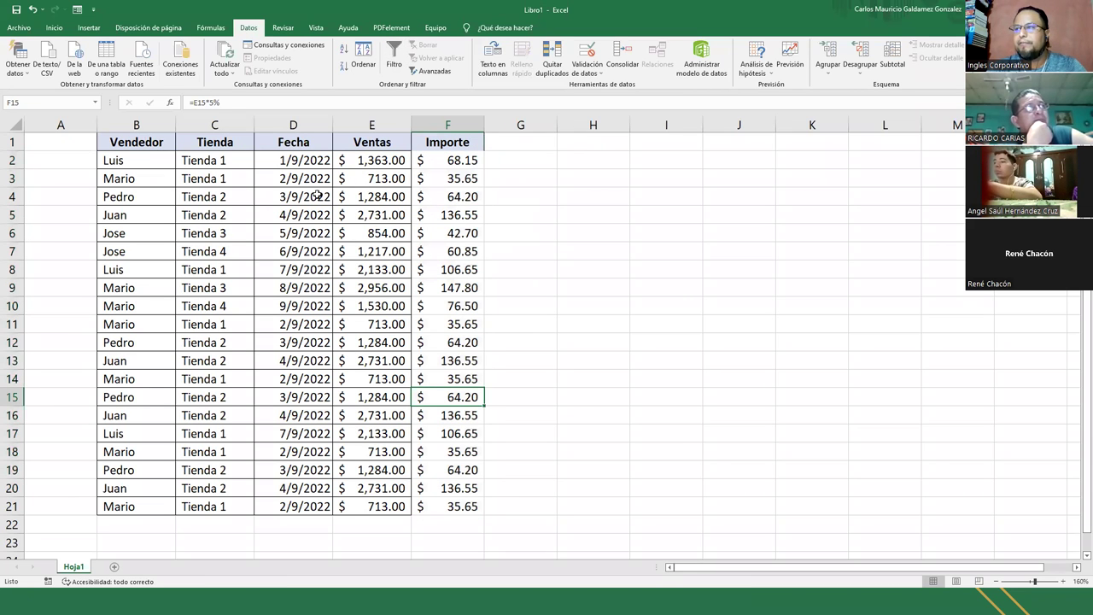
pyautogui.moveTo(109, 140)
pyautogui.mouseDown()
pyautogui.moveTo(423, 480)
pyautogui.moveTo(423, 508)
pyautogui.mouseUp()
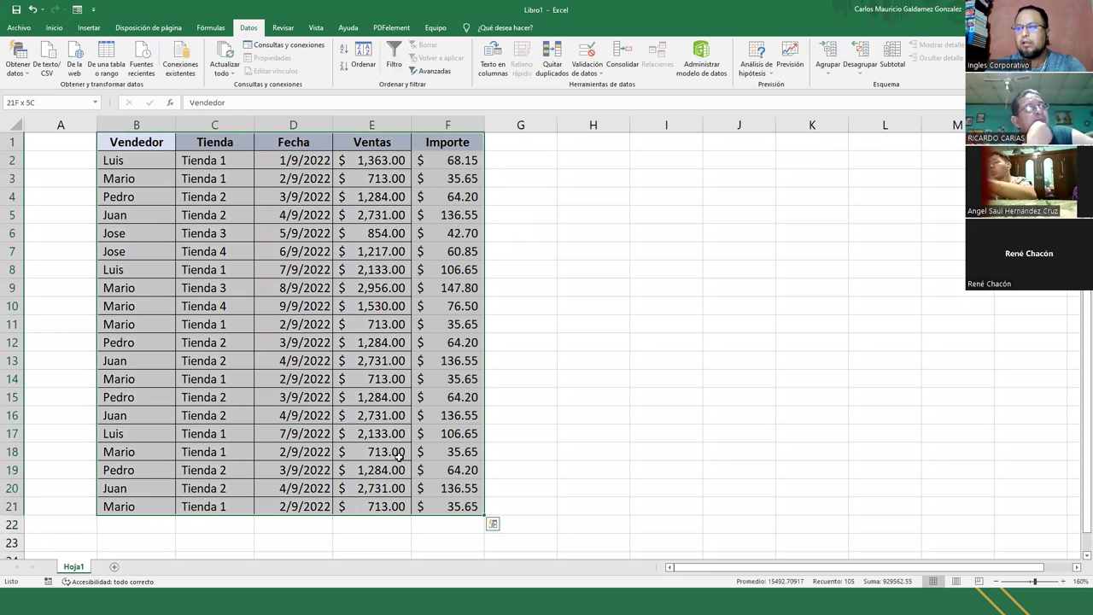
# Apply Todos los bordes to every cell of the sales table B1:F21.
pyautogui.click(54, 27)
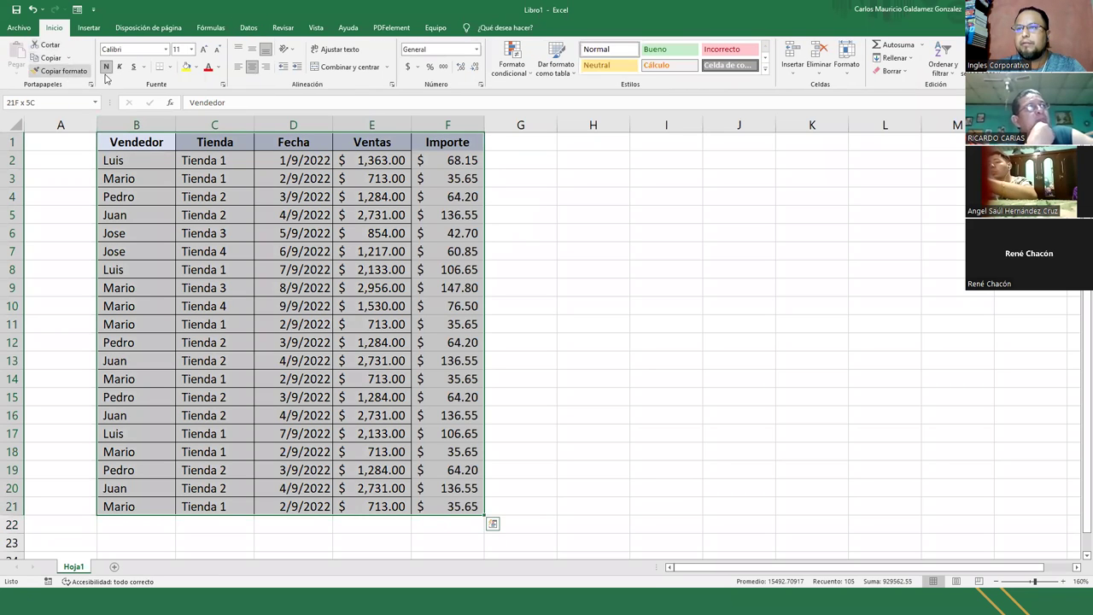
pyautogui.click(168, 66)
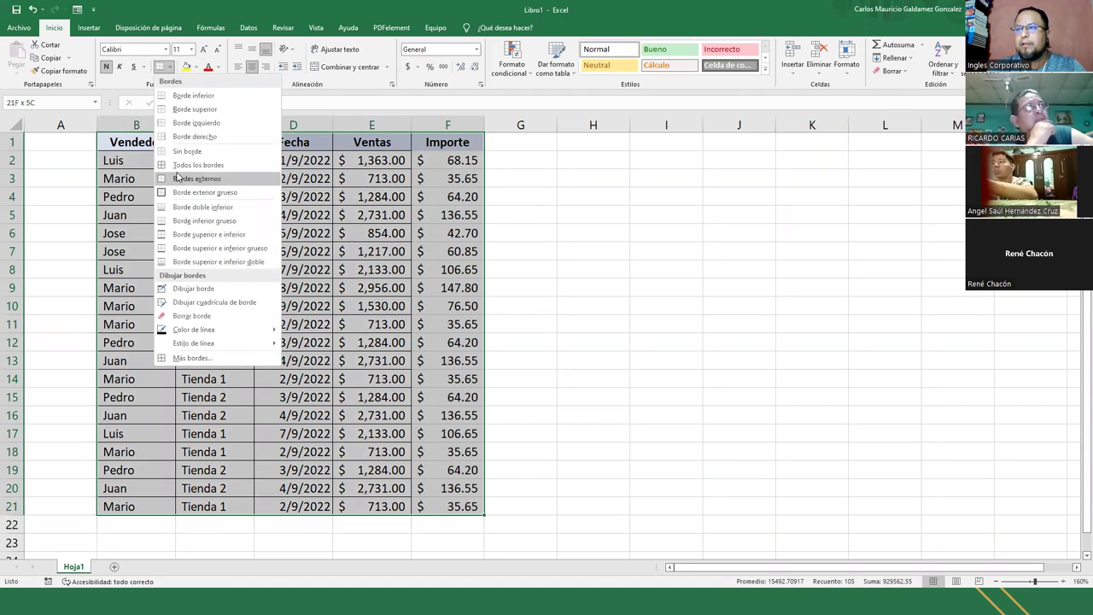
pyautogui.click(176, 165)
pyautogui.click(371, 379)
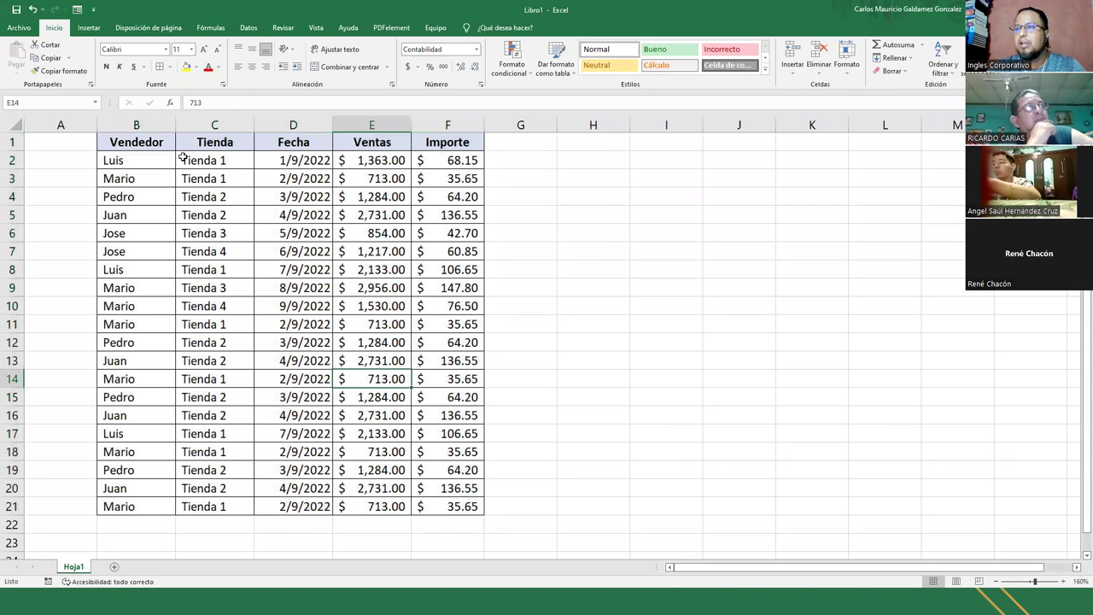
# Turn on Filtro so all five headers, Importe included, get filter arrows.
pyautogui.click(149, 142)
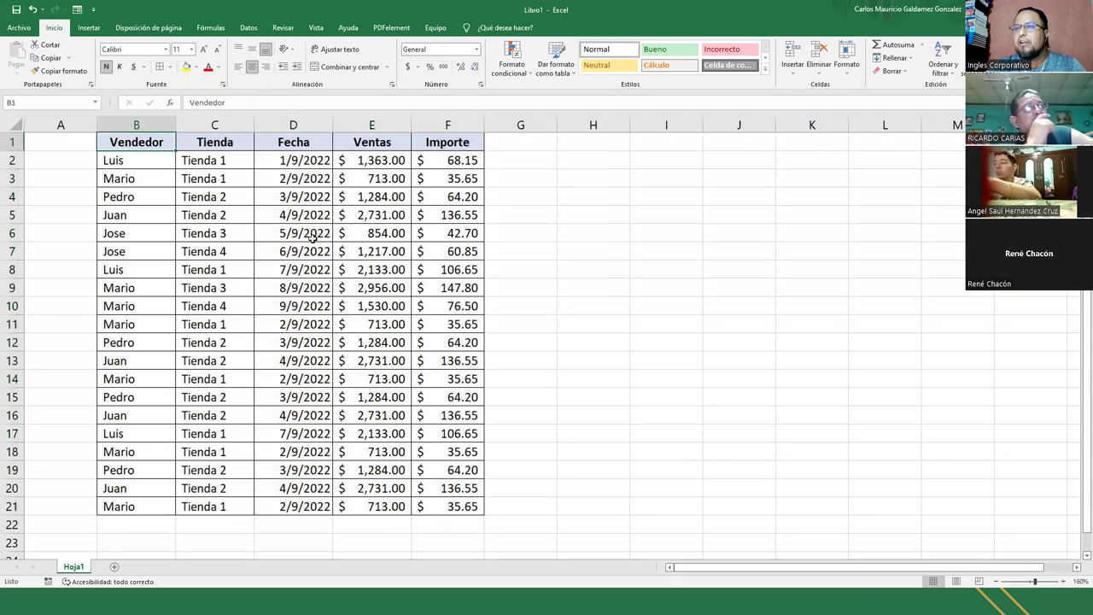
pyautogui.rightClick(357, 192)
pyautogui.click(945, 69)
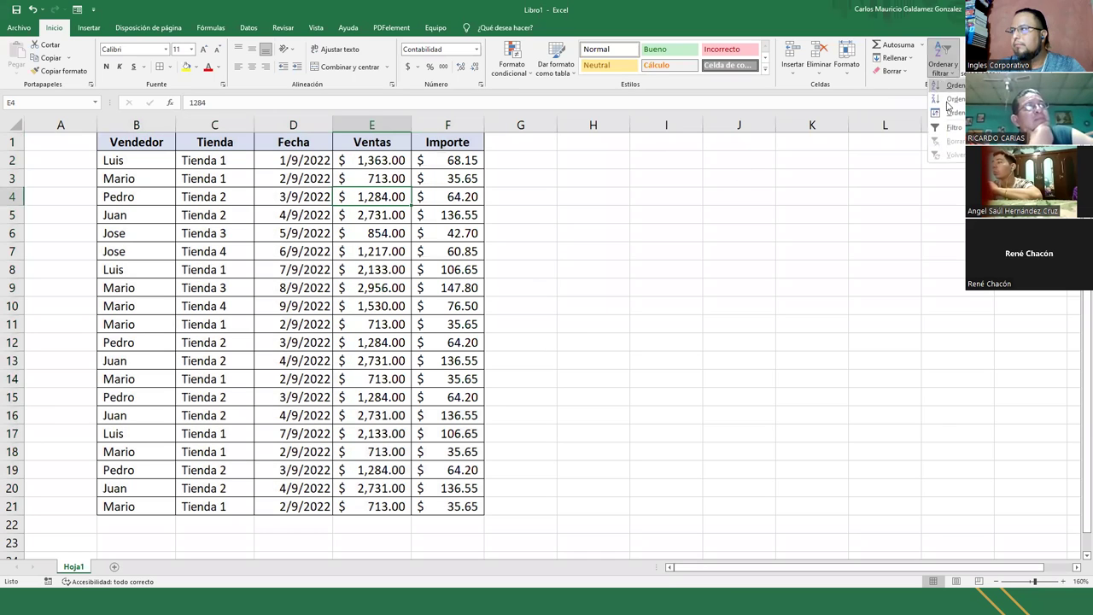
pyautogui.click(952, 127)
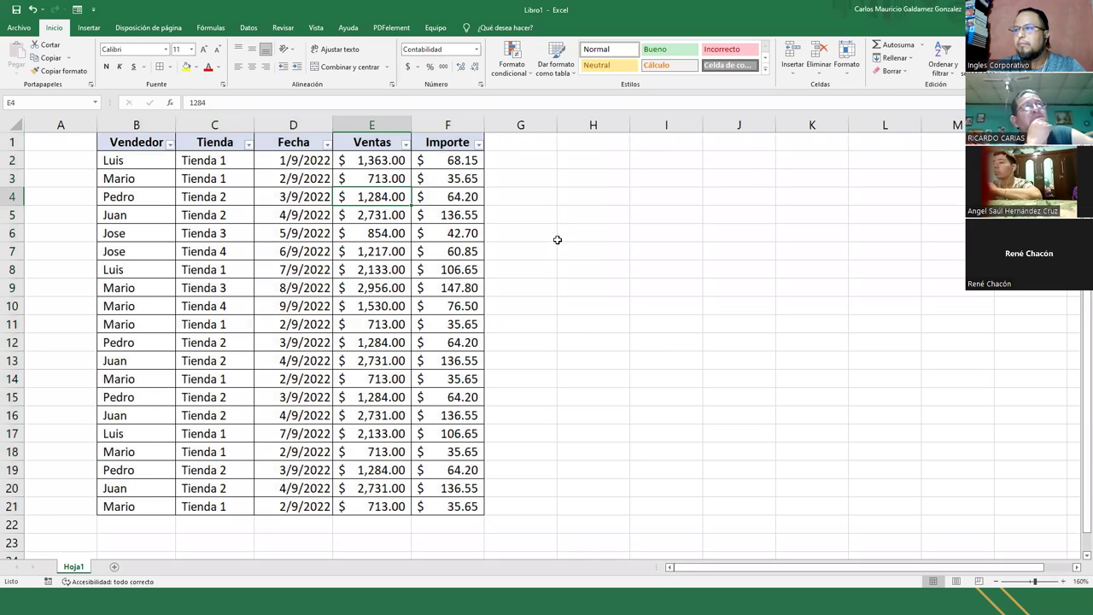
pyautogui.click(478, 144)
pyautogui.click(479, 147)
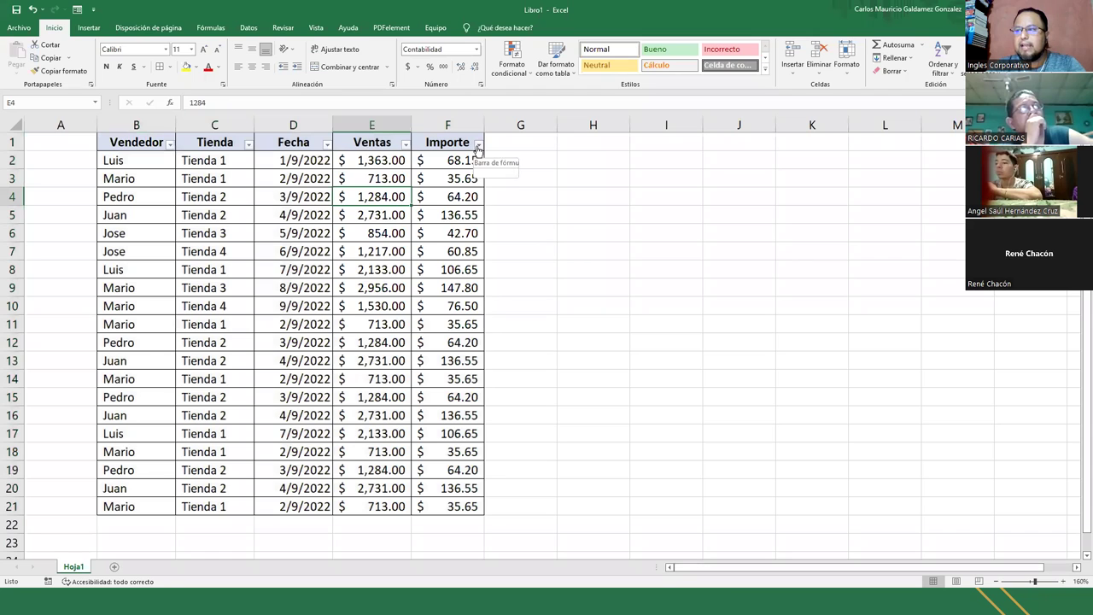
pyautogui.click(247, 144)
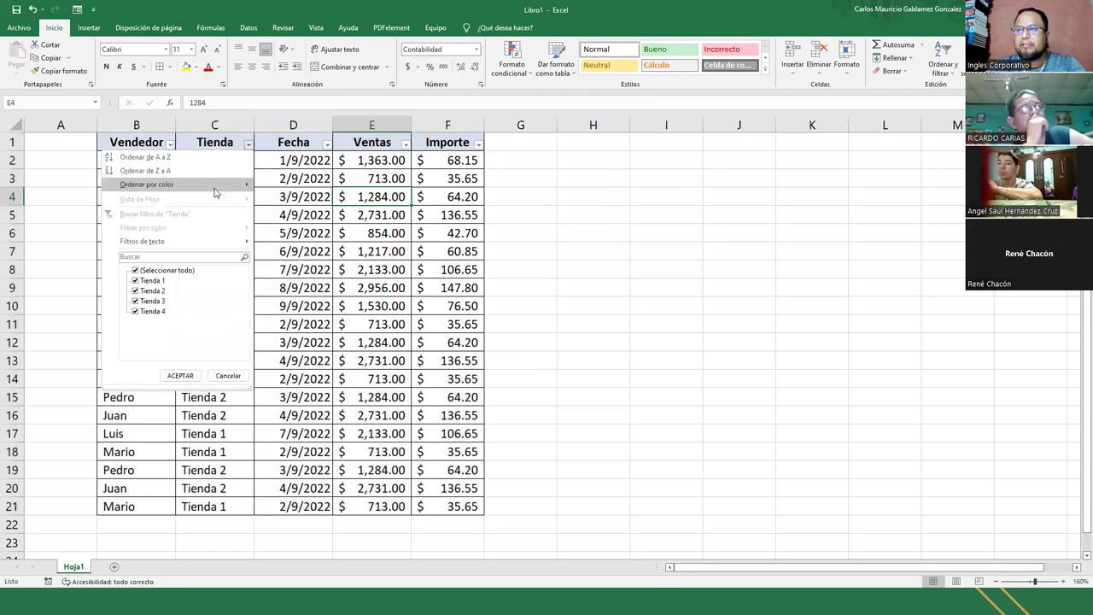
# Filter the Tienda column to show only the Tienda 1 rows.
pyautogui.click(137, 270)
pyautogui.click(142, 282)
pyautogui.click(180, 375)
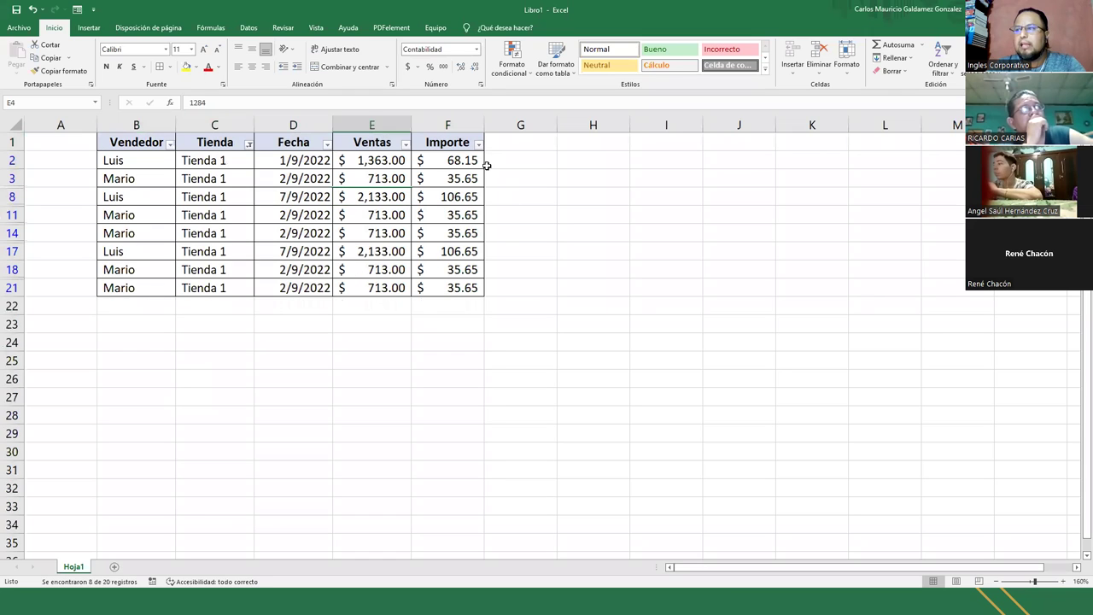
# Inspect the Importe formulas in F2 and F3, then select the block B2:L29.
pyautogui.click(435, 163)
pyautogui.press('Down')
pyautogui.press('Down')
pyautogui.press('Down')
pyautogui.press('Down')
pyautogui.press('Down')
pyautogui.press('Down')
pyautogui.press('Down')
pyautogui.press('Down')
pyautogui.click(444, 175)
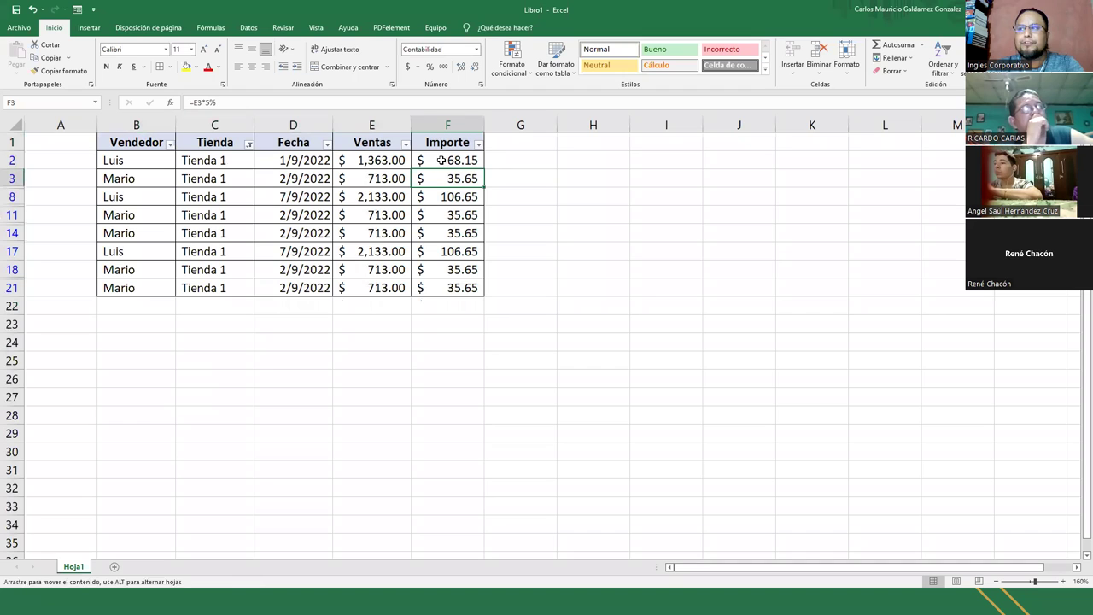
pyautogui.click(440, 160)
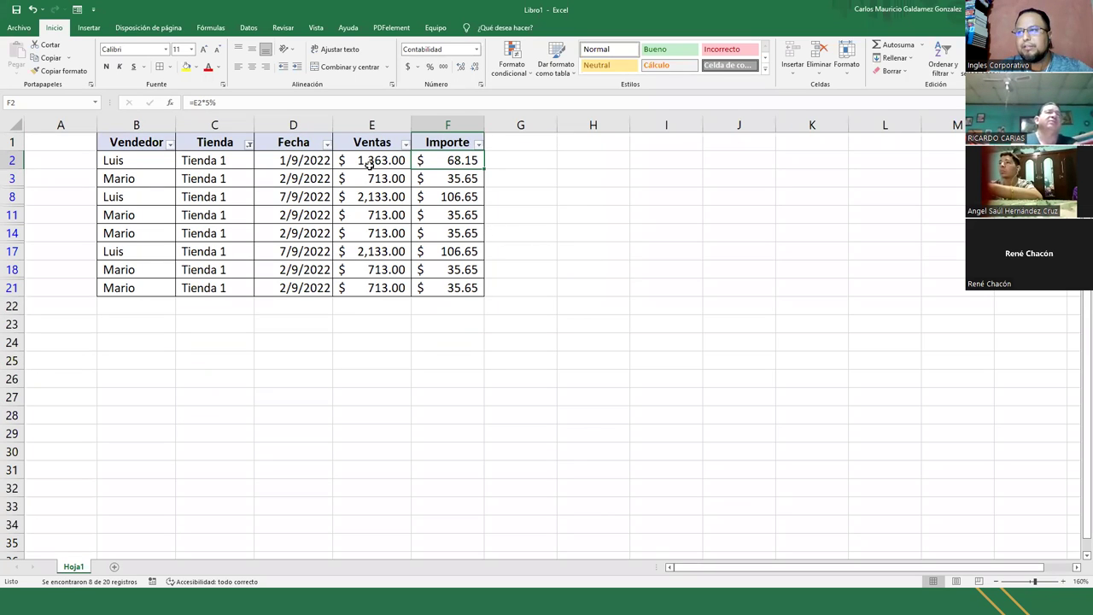
pyautogui.moveTo(369, 165); pyautogui.dragTo(453, 161)
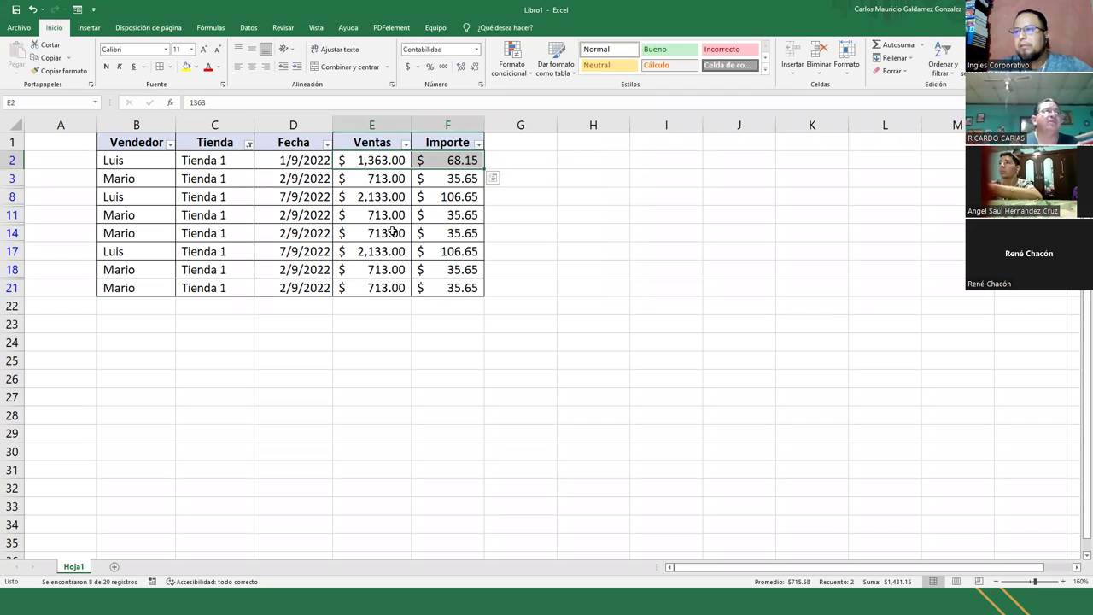
pyautogui.moveTo(136, 159); pyautogui.dragTo(877, 435)
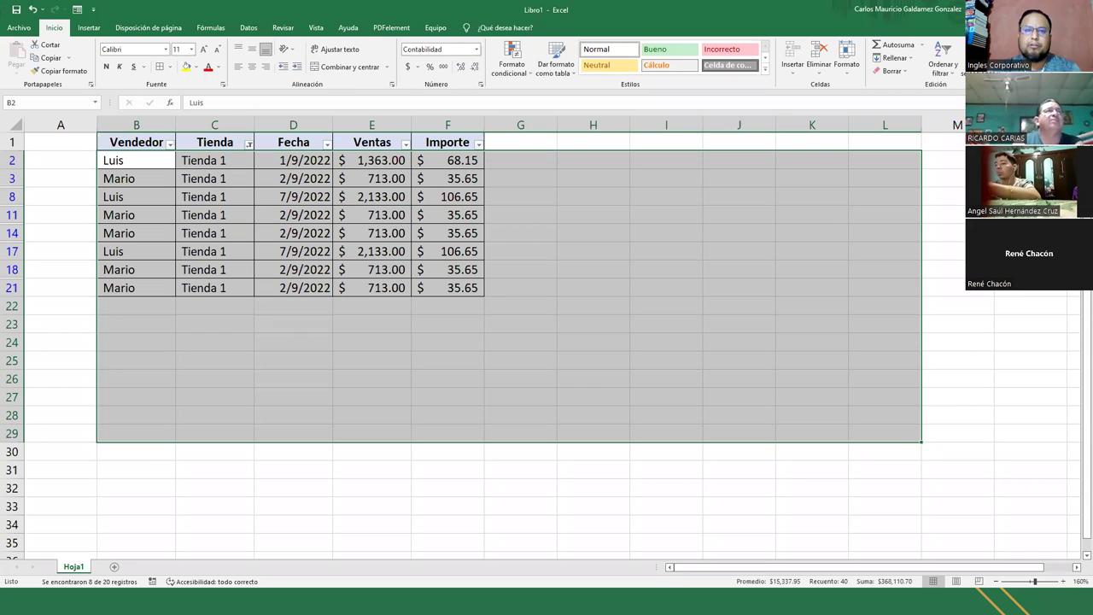
# Reselect B2:L29 with Ctrl+Shift+End, then select D21 and show the Vendedor filter list.
pyautogui.click(136, 160)
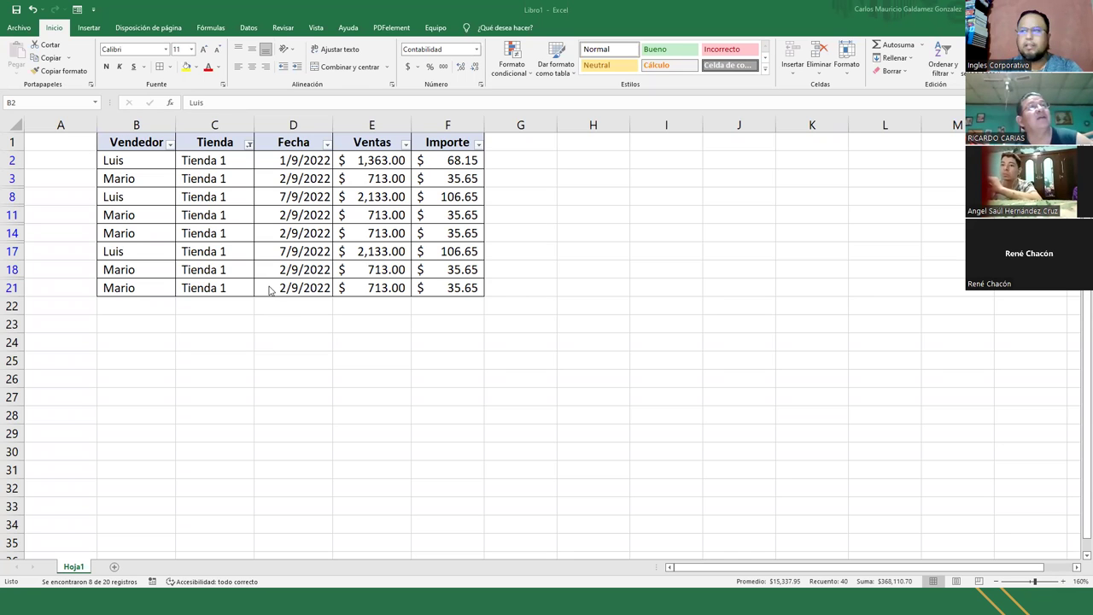
pyautogui.hotkey('ctrl', 'shift', 'End')
pyautogui.click(271, 287)
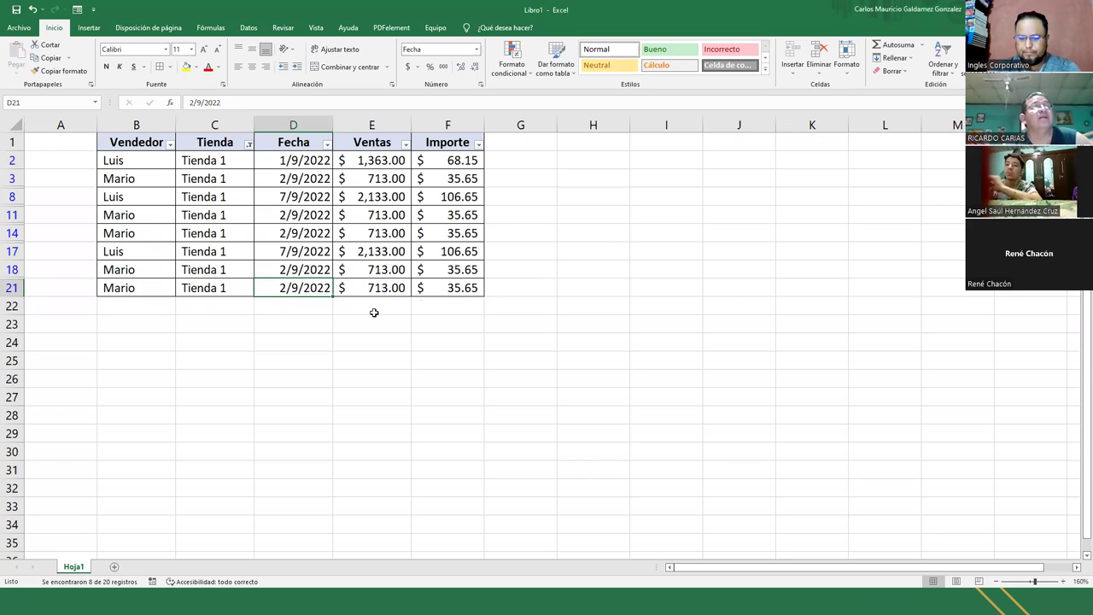
pyautogui.click(170, 144)
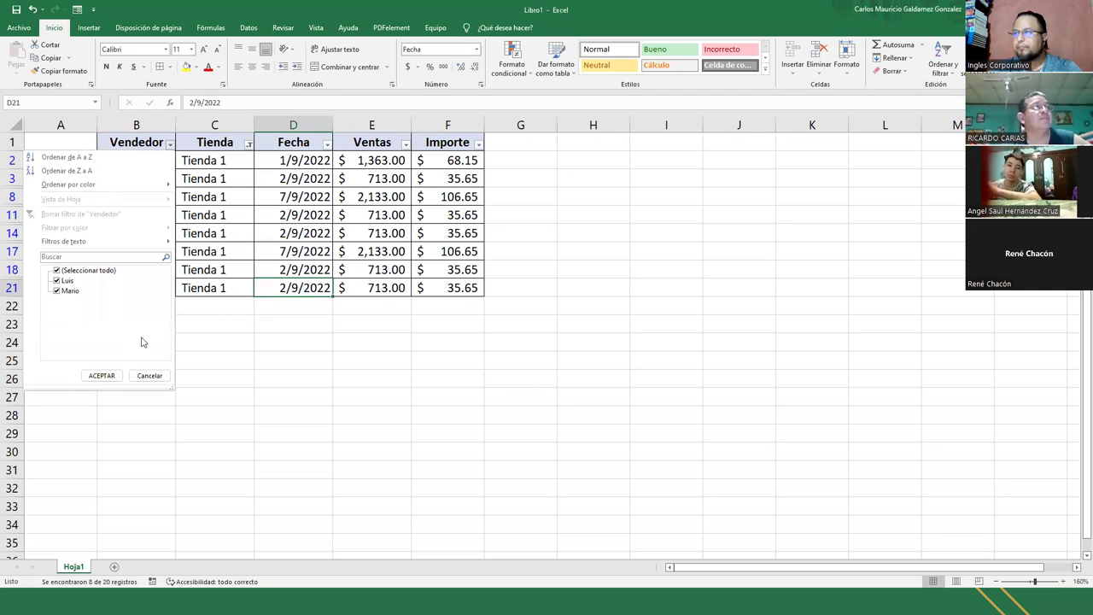
pyautogui.click(256, 30)
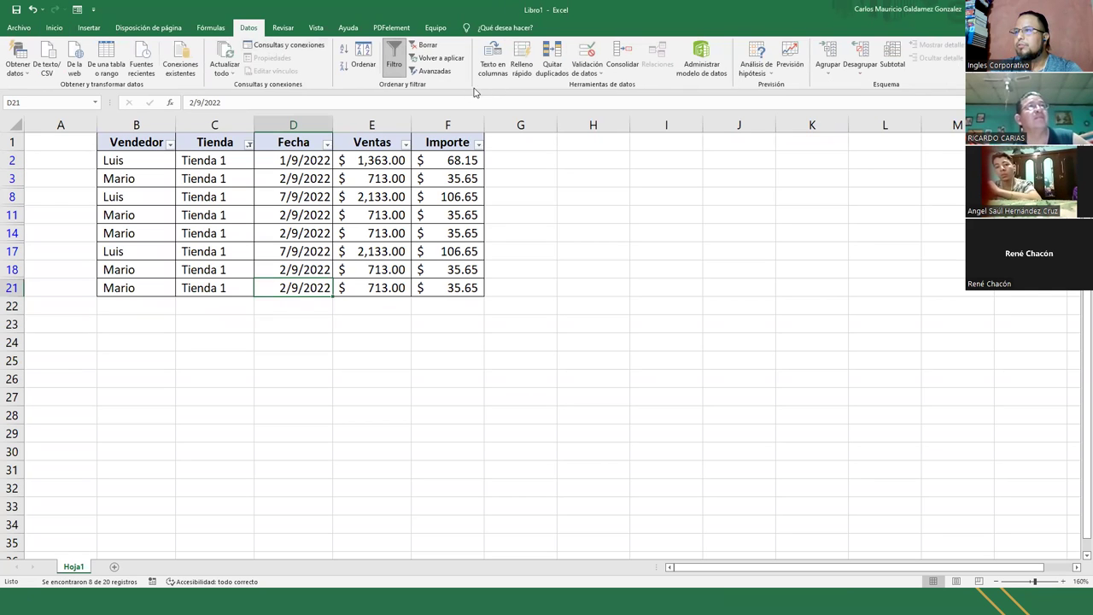
pyautogui.click(442, 75)
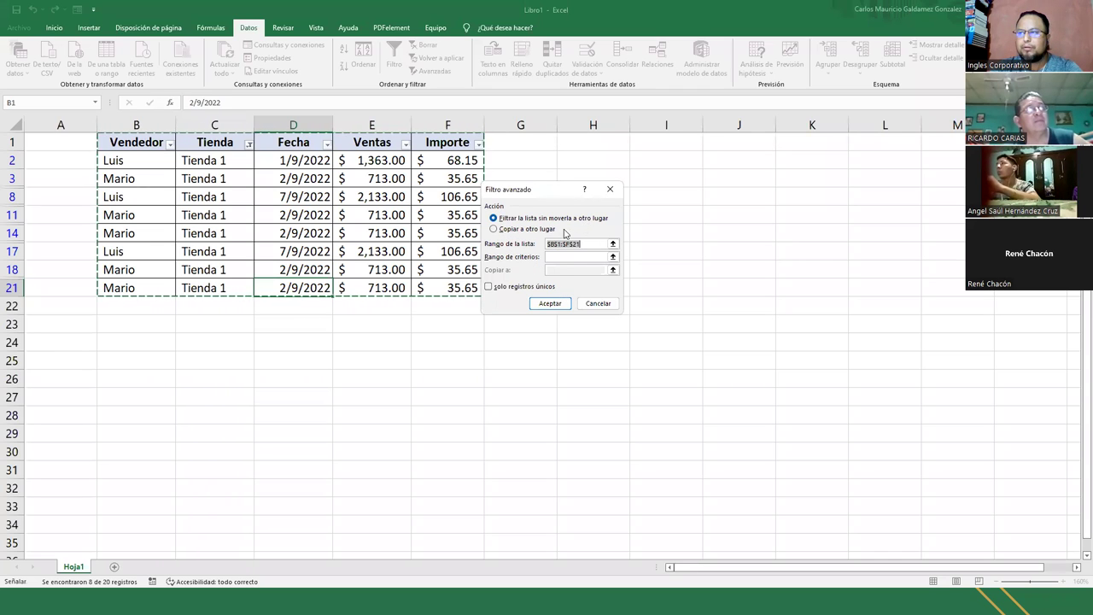
pyautogui.click(511, 230)
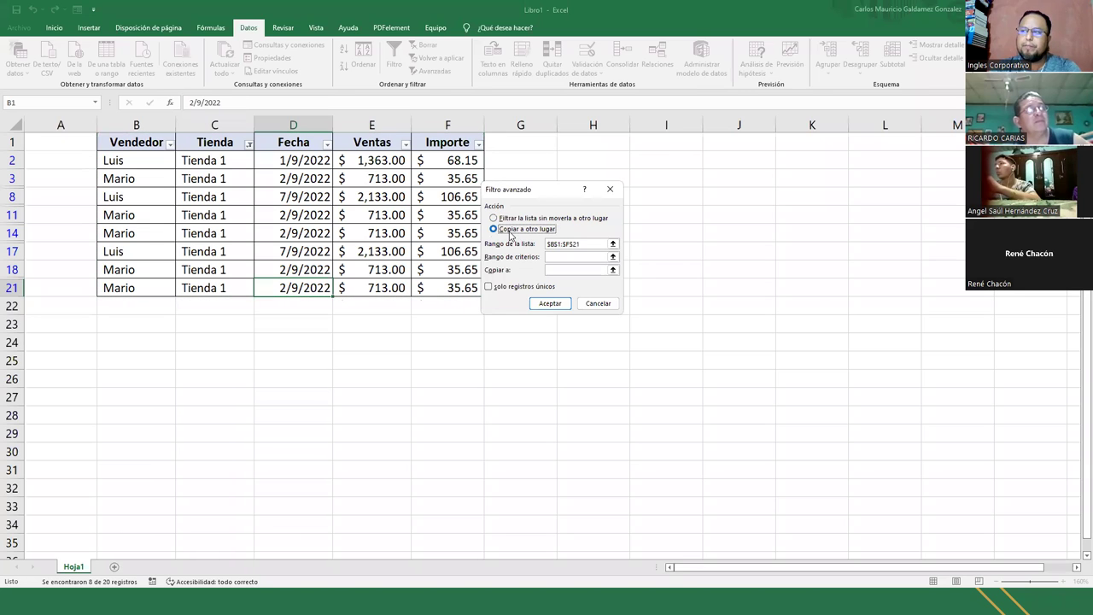
pyautogui.click(512, 219)
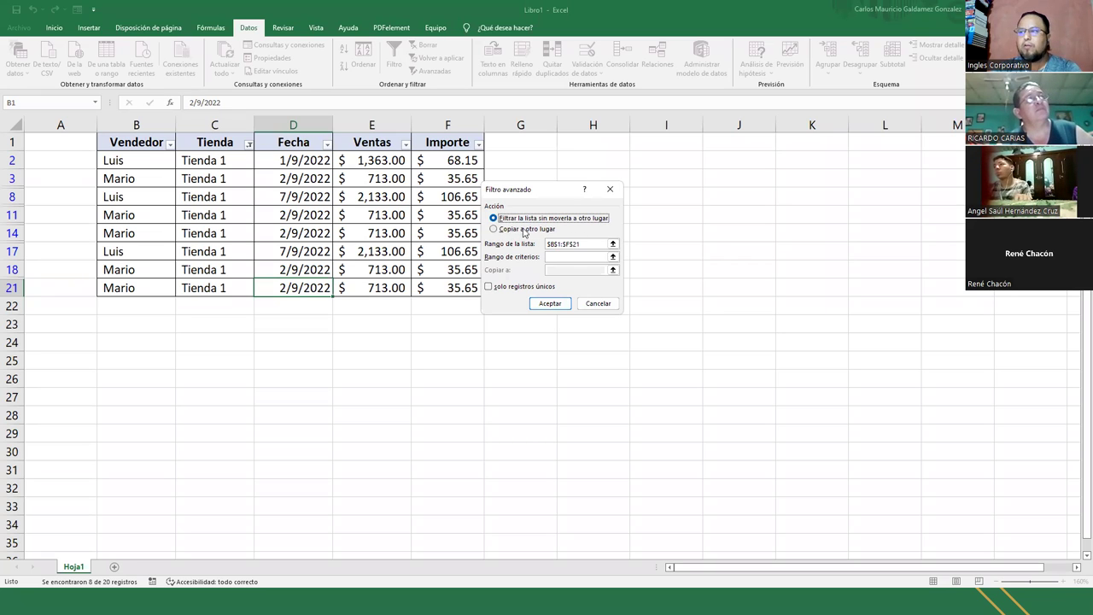
pyautogui.click(600, 308)
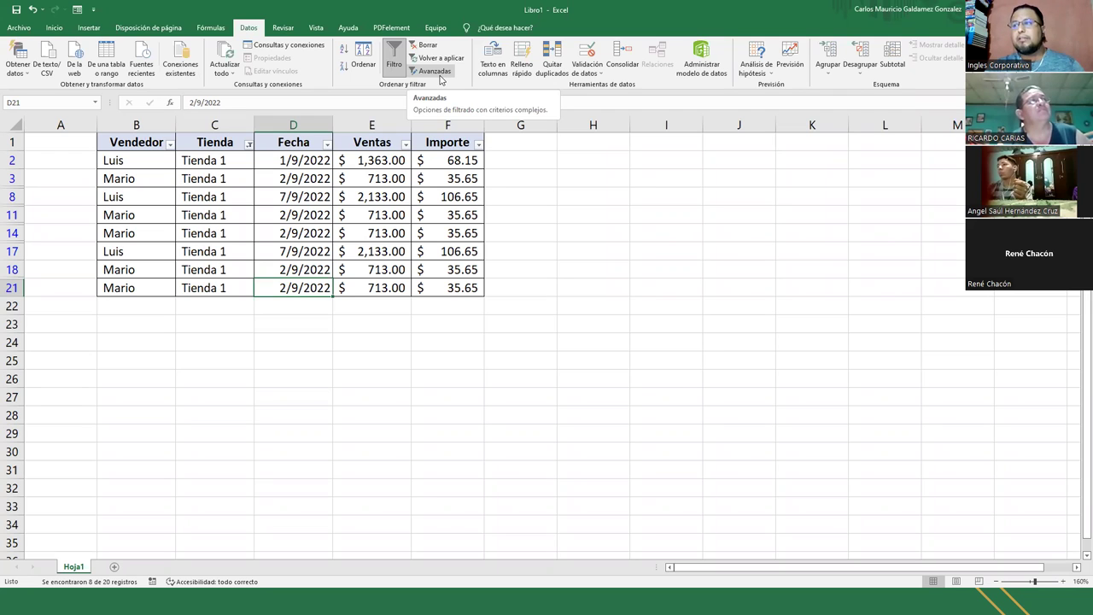
# Recheck Seleccionar todo in the Tienda filter and apply it to restore all 20 rows.
pyautogui.click(356, 210)
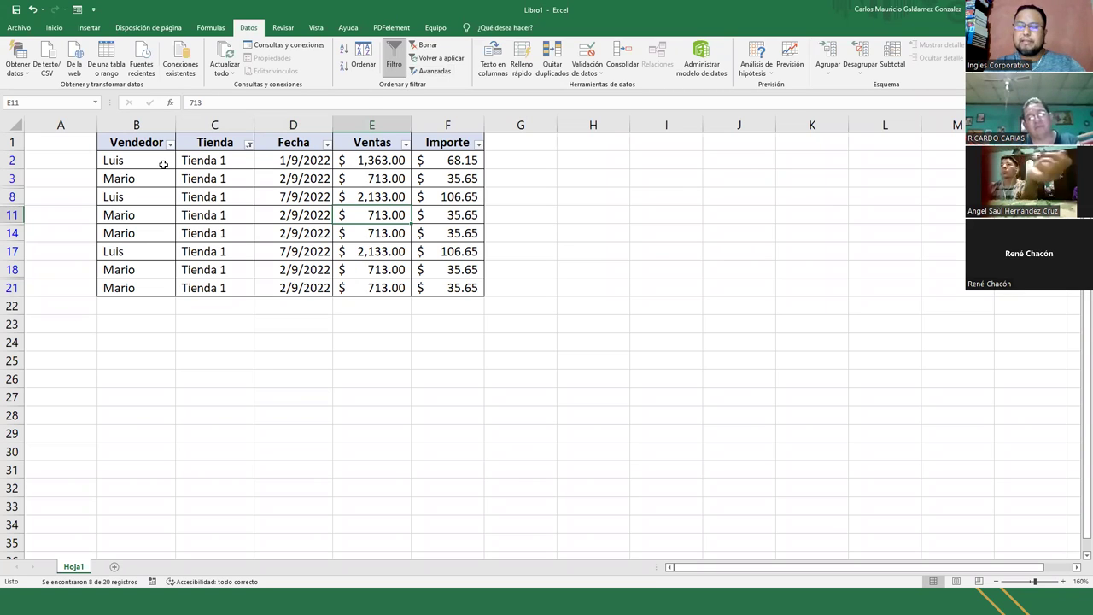
pyautogui.click(248, 144)
pyautogui.click(134, 270)
pyautogui.click(180, 375)
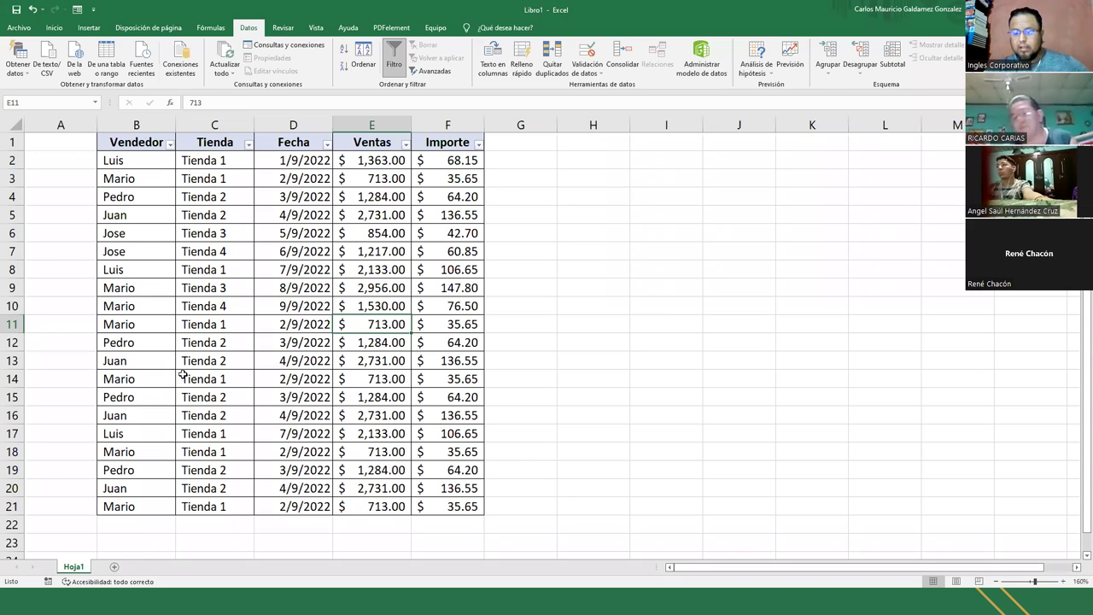
# Filter the Tienda column to show only Tienda 1 and Tienda 2.
pyautogui.click(249, 147)
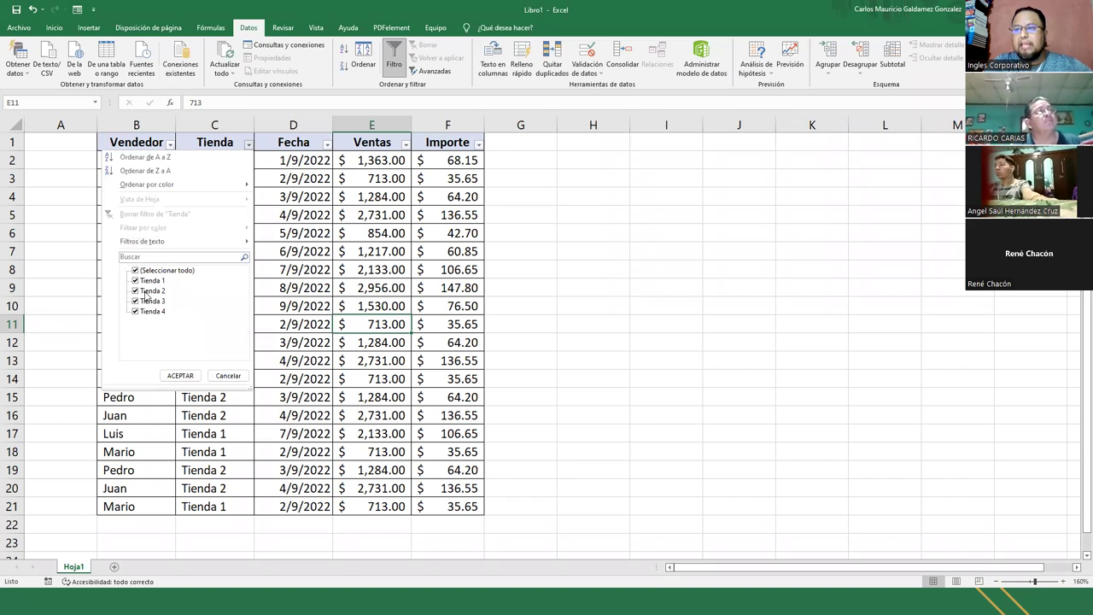
pyautogui.click(136, 271)
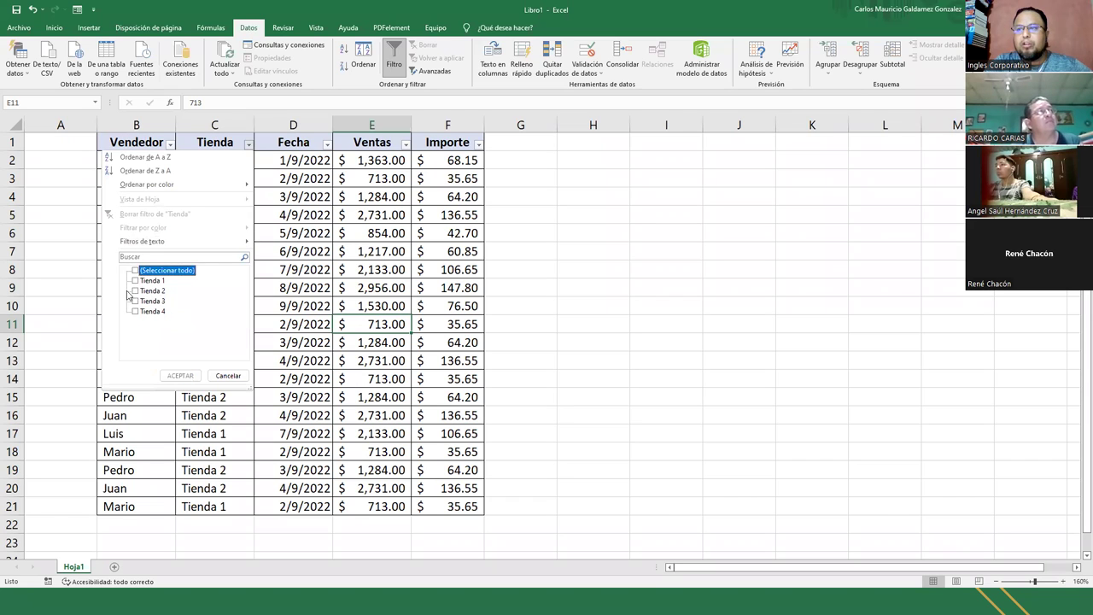
pyautogui.click(136, 281)
pyautogui.click(135, 291)
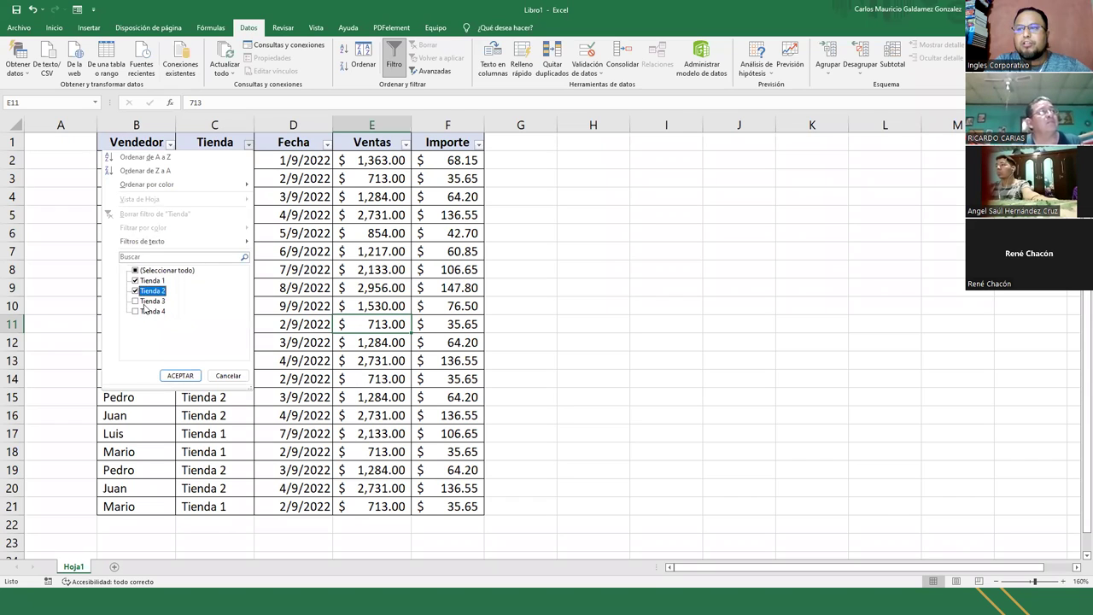
pyautogui.click(181, 375)
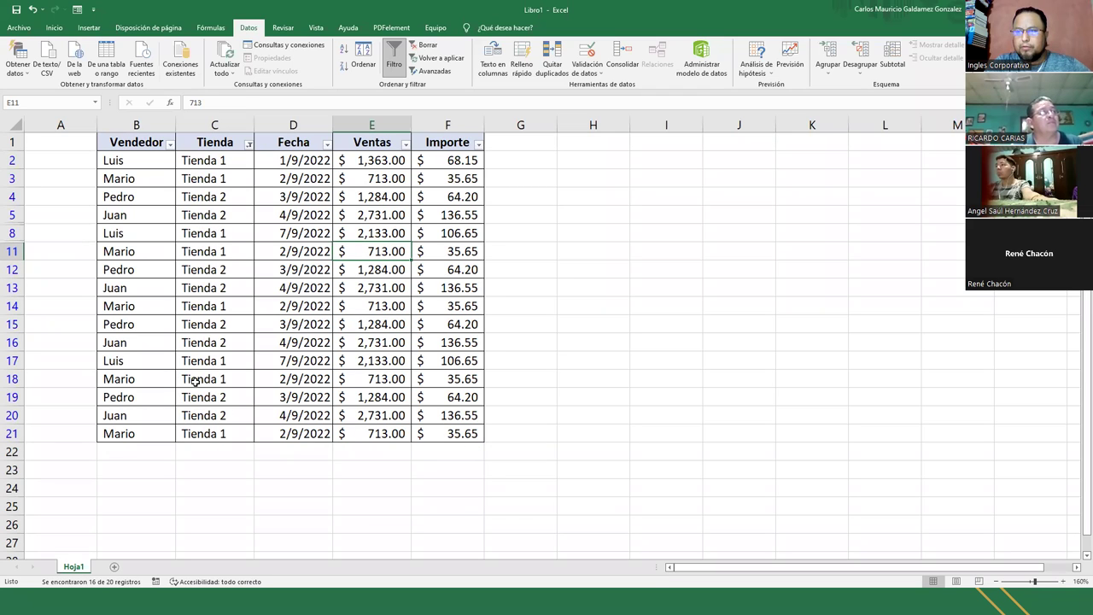
# Narrow the Vendedor filter to Pedro alone, leaving four Tienda 2 rows.
pyautogui.click(170, 144)
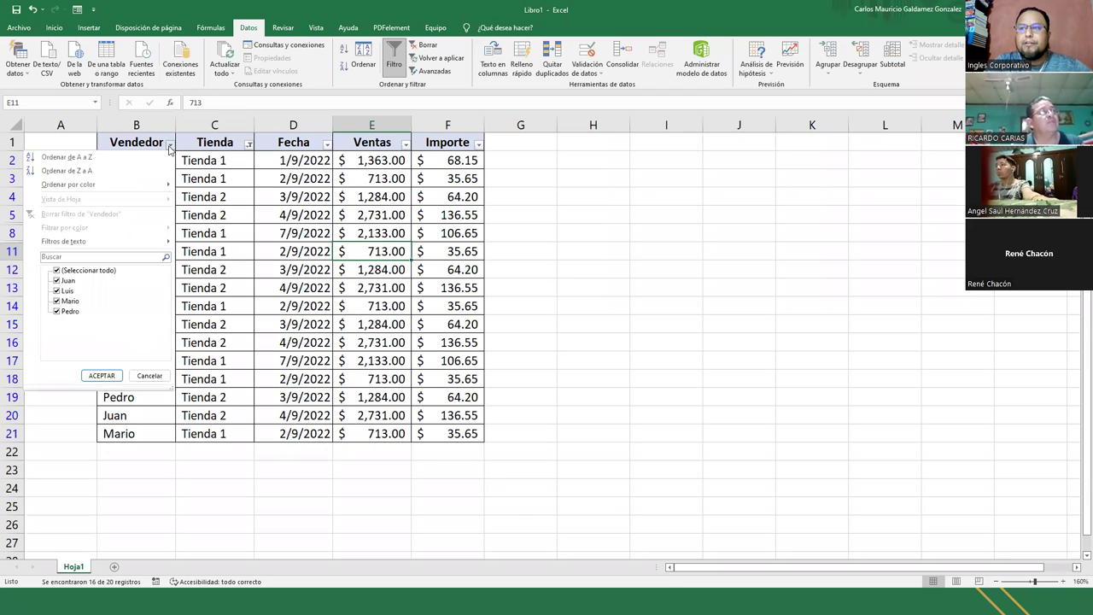
pyautogui.click(57, 300)
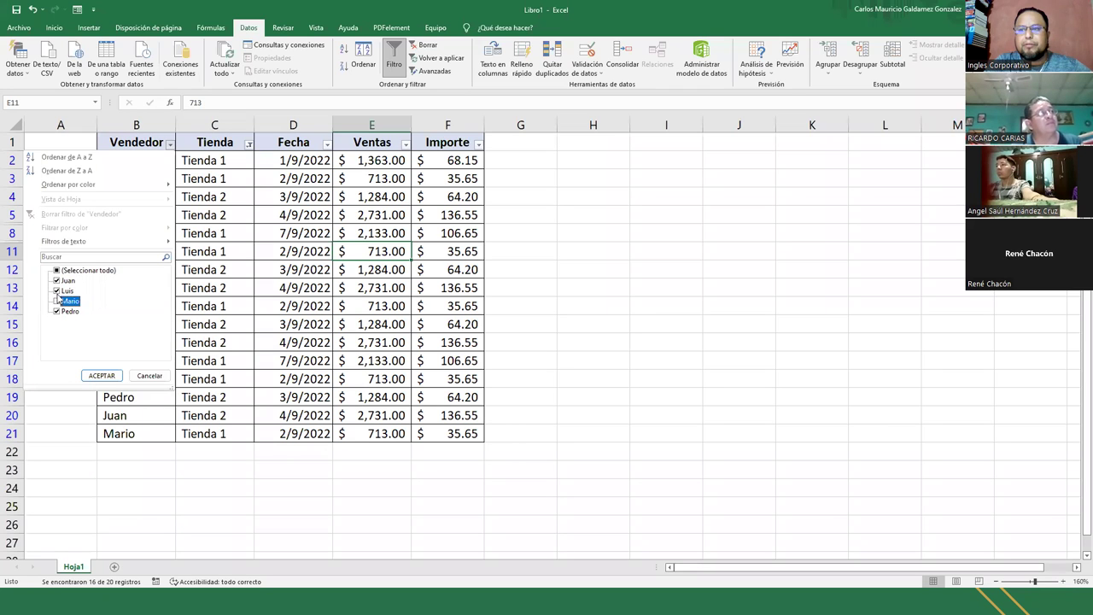
pyautogui.click(56, 280)
pyautogui.click(58, 291)
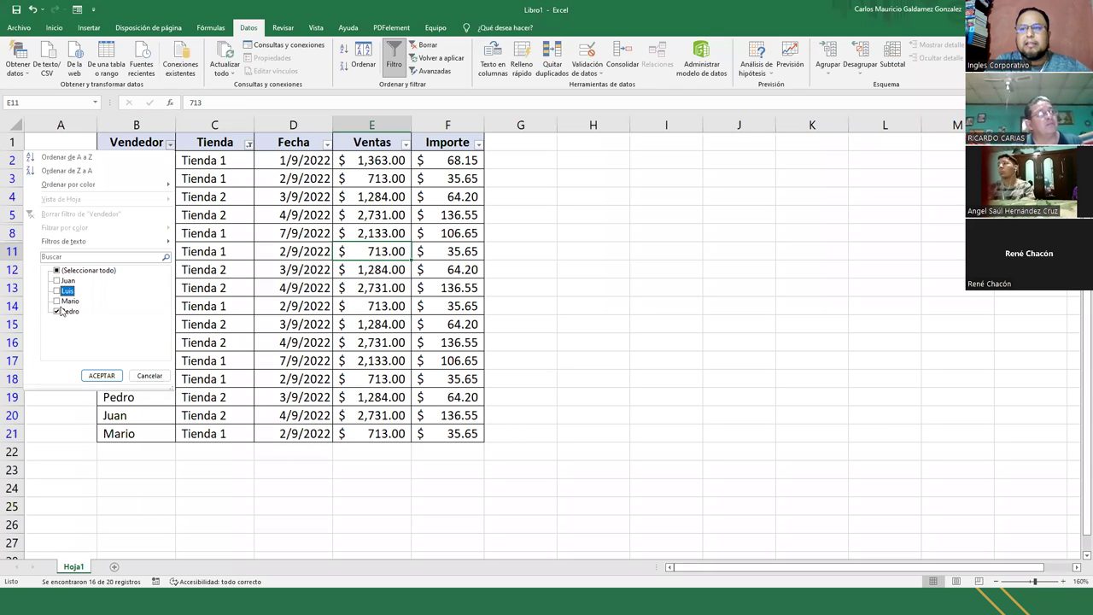
pyautogui.click(101, 376)
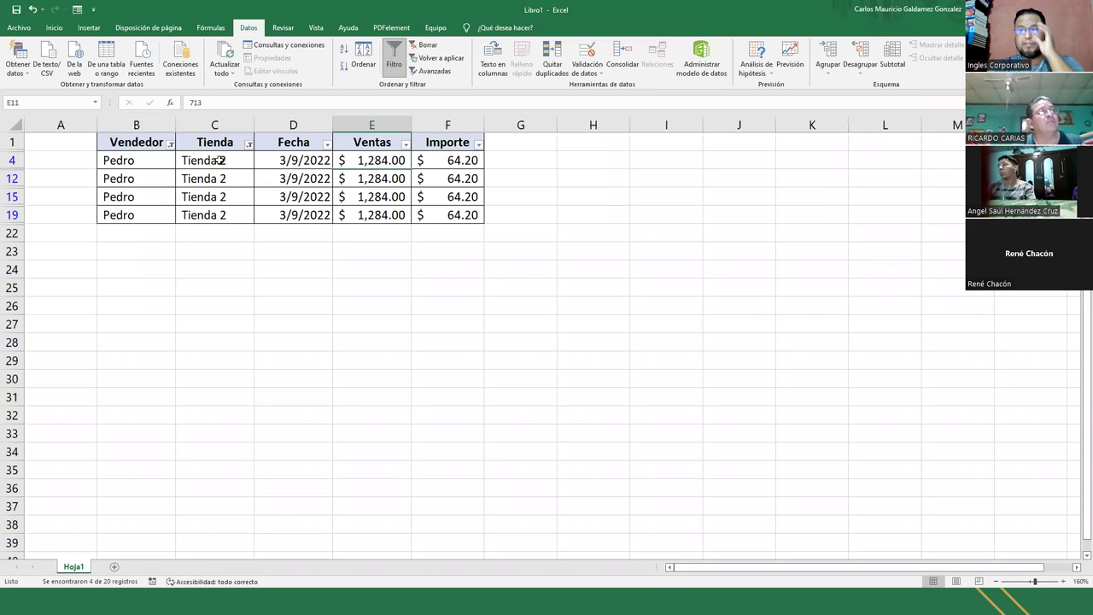
pyautogui.moveTo(219, 160); pyautogui.dragTo(227, 215)
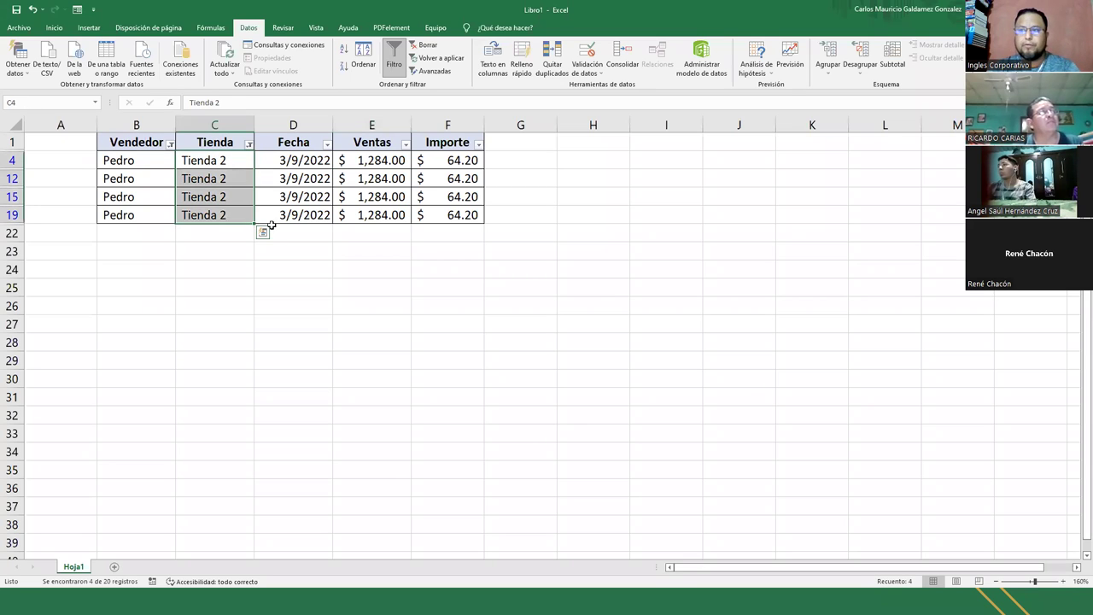
# Reconfirm Pedro's Vendedor filter and review the Tienda store list without changing it.
pyautogui.click(171, 144)
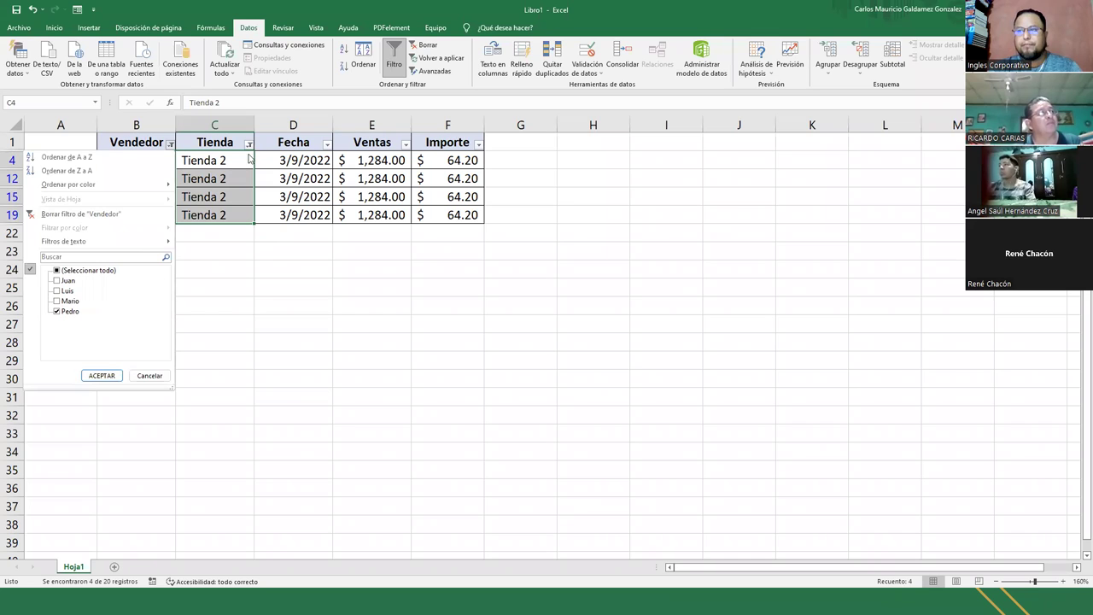
pyautogui.click(102, 376)
pyautogui.click(248, 145)
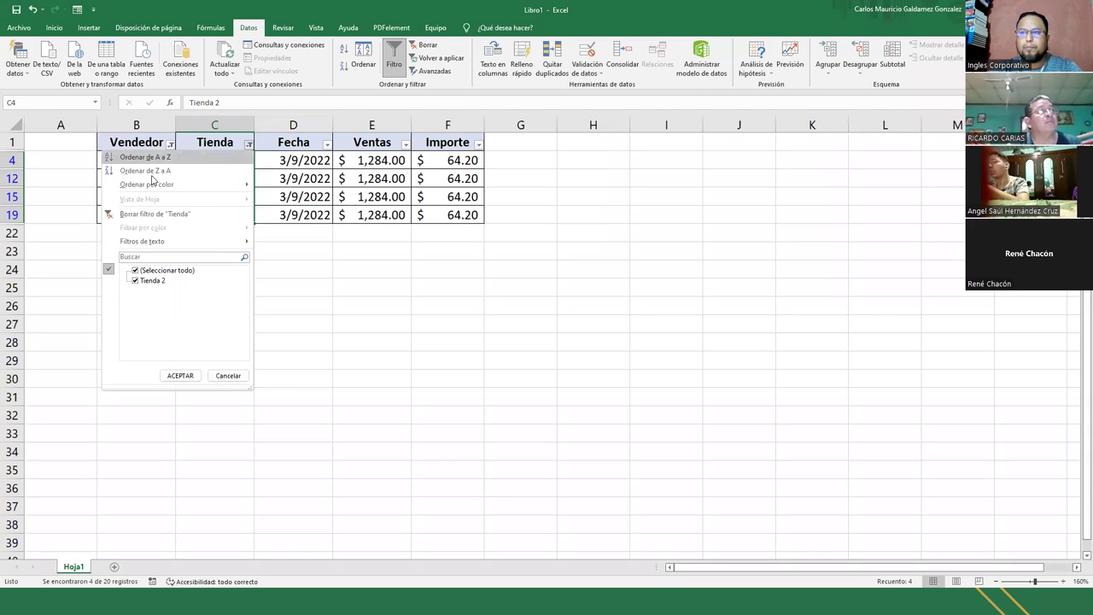
pyautogui.click(135, 281)
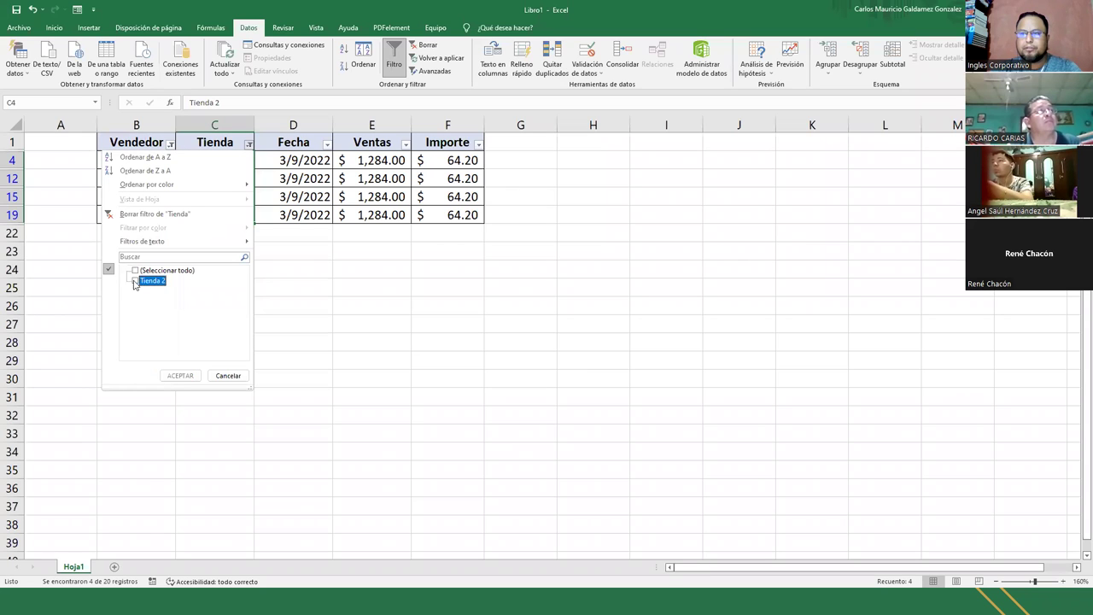
pyautogui.click(181, 375)
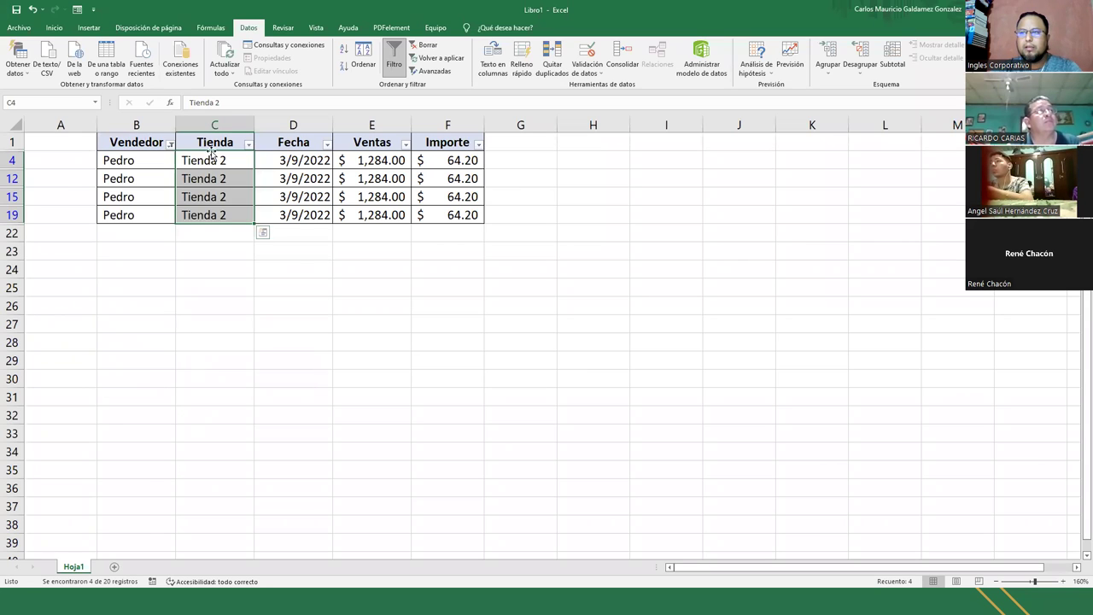
# Choose Borrar filtro on the Vendedor column, then move to the Tienda filter.
pyautogui.click(171, 144)
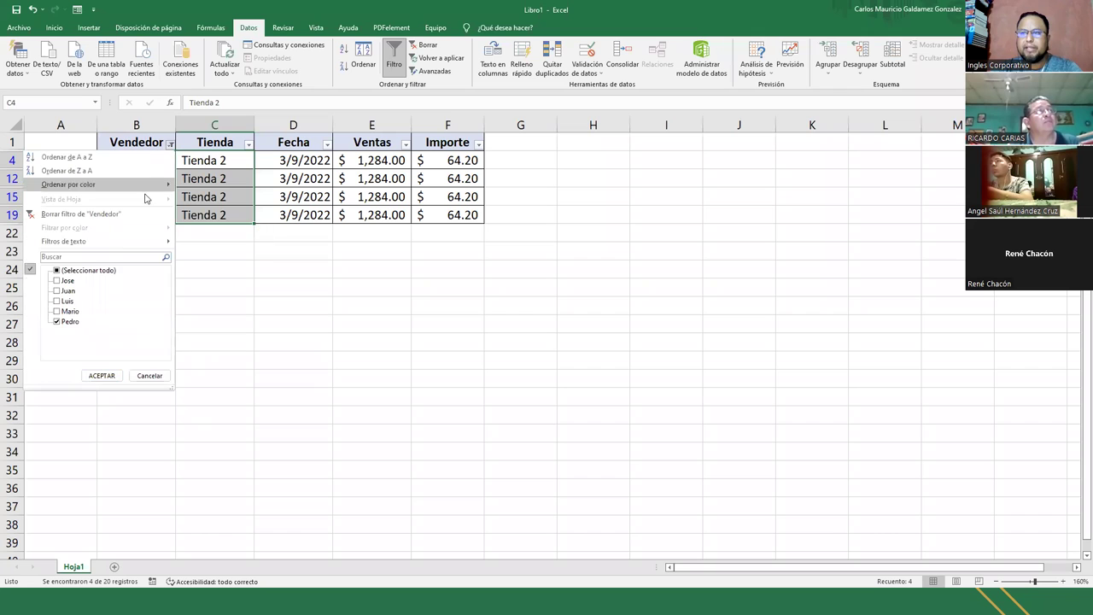
pyautogui.click(87, 216)
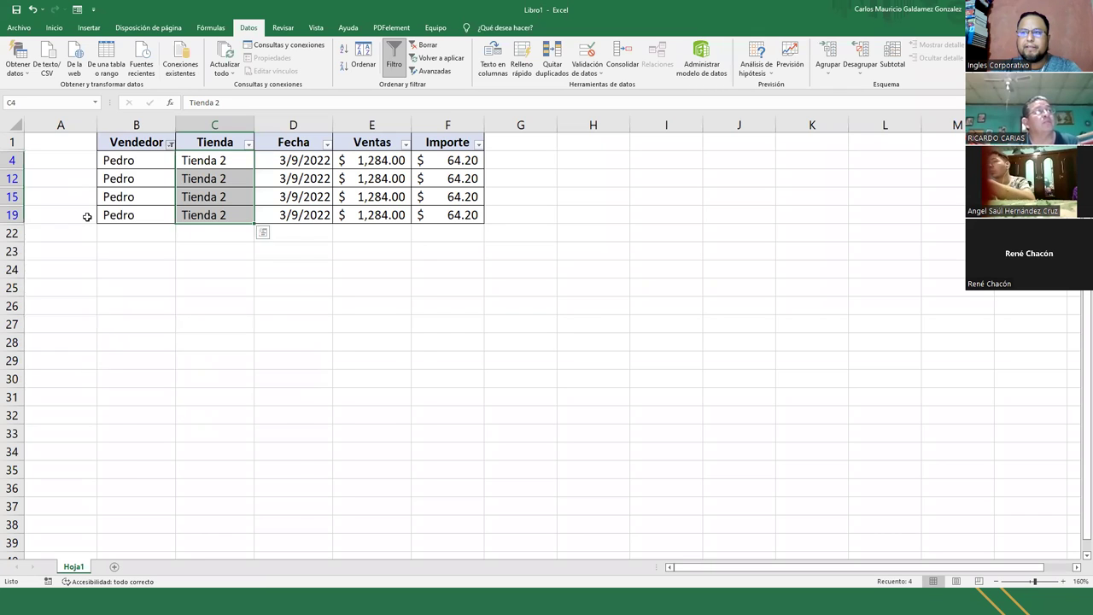
pyautogui.click(248, 144)
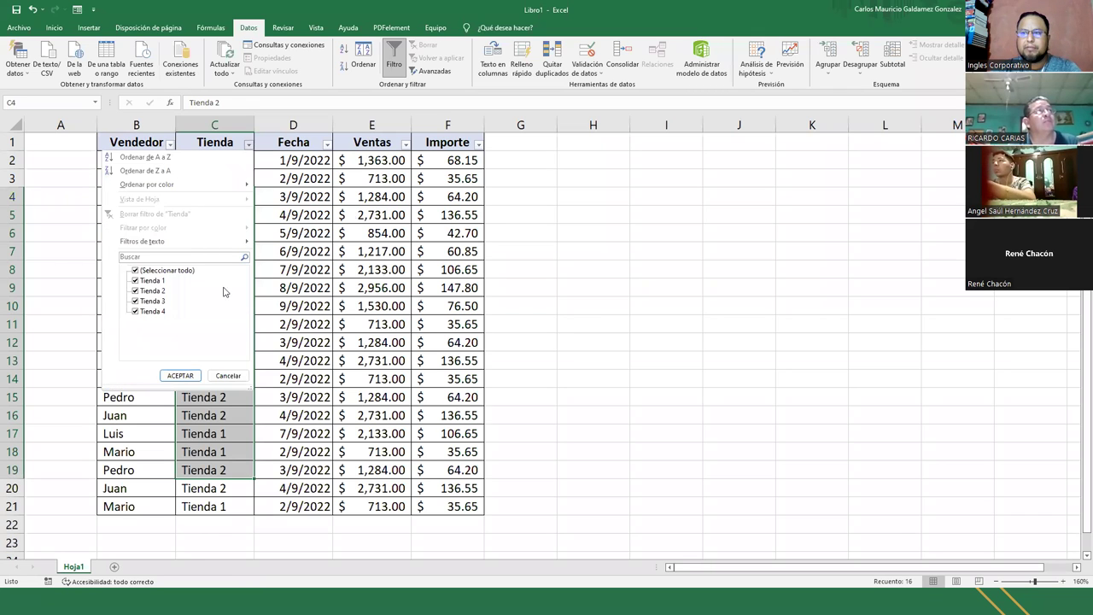
pyautogui.click(223, 375)
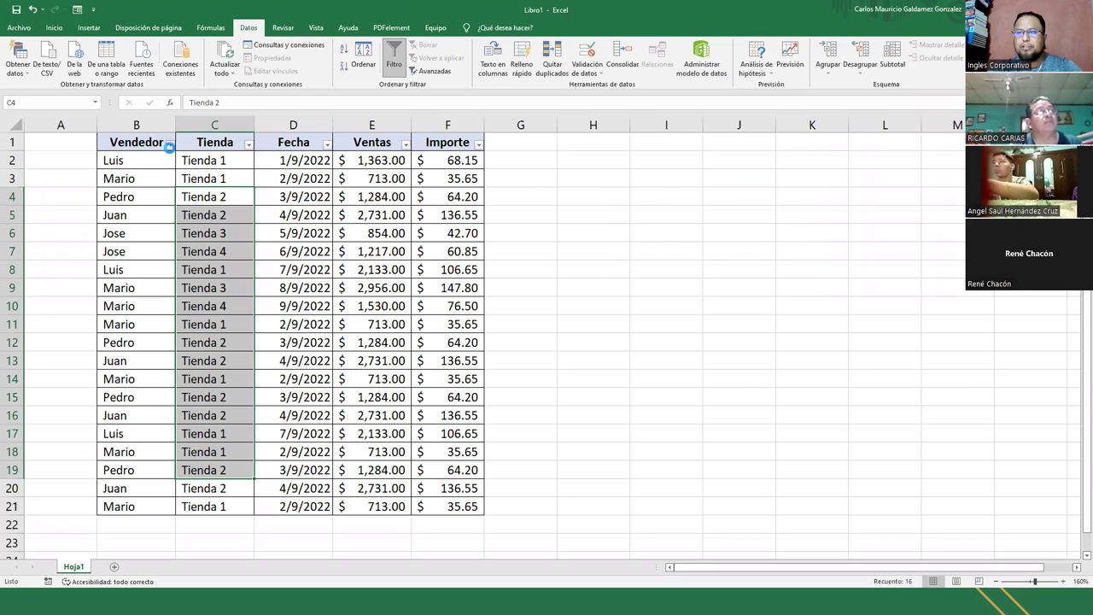
pyautogui.click(170, 143)
pyautogui.click(57, 269)
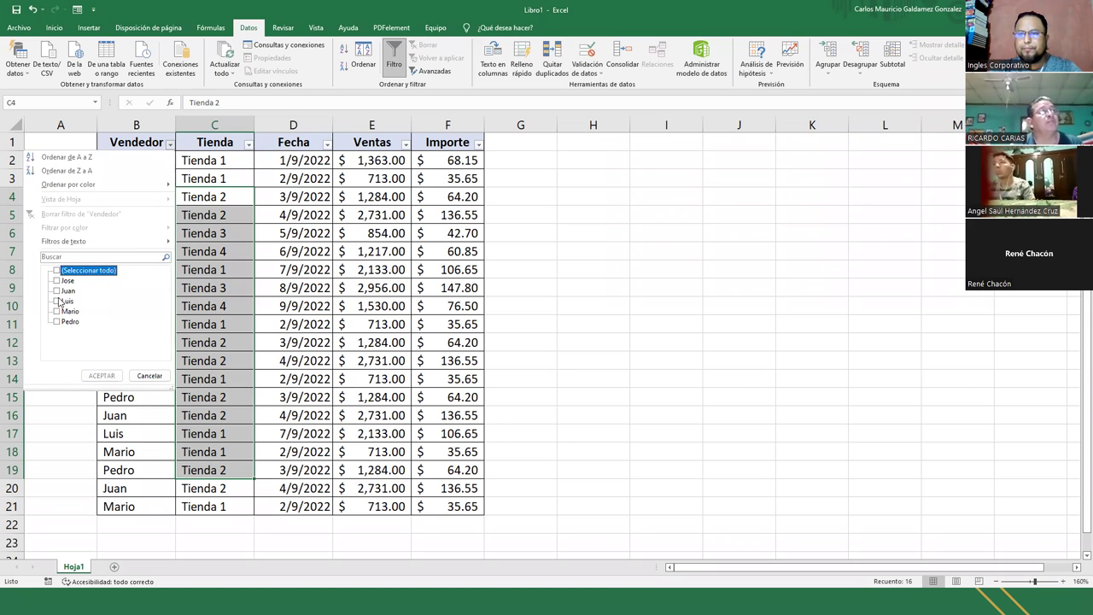
pyautogui.click(57, 300)
pyautogui.click(57, 311)
pyautogui.click(101, 376)
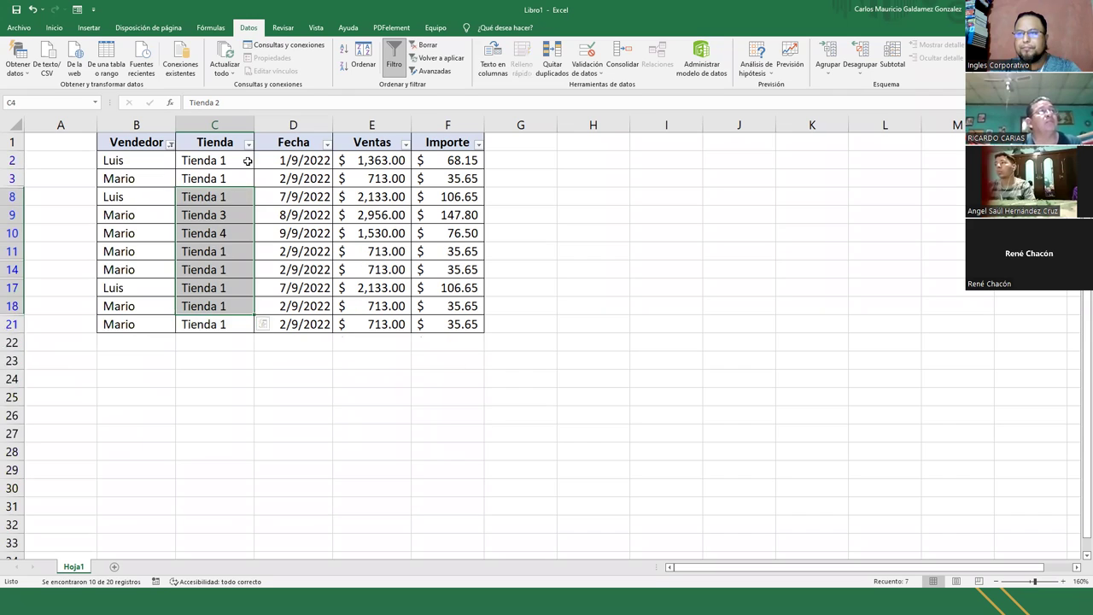
pyautogui.click(248, 144)
pyautogui.click(135, 281)
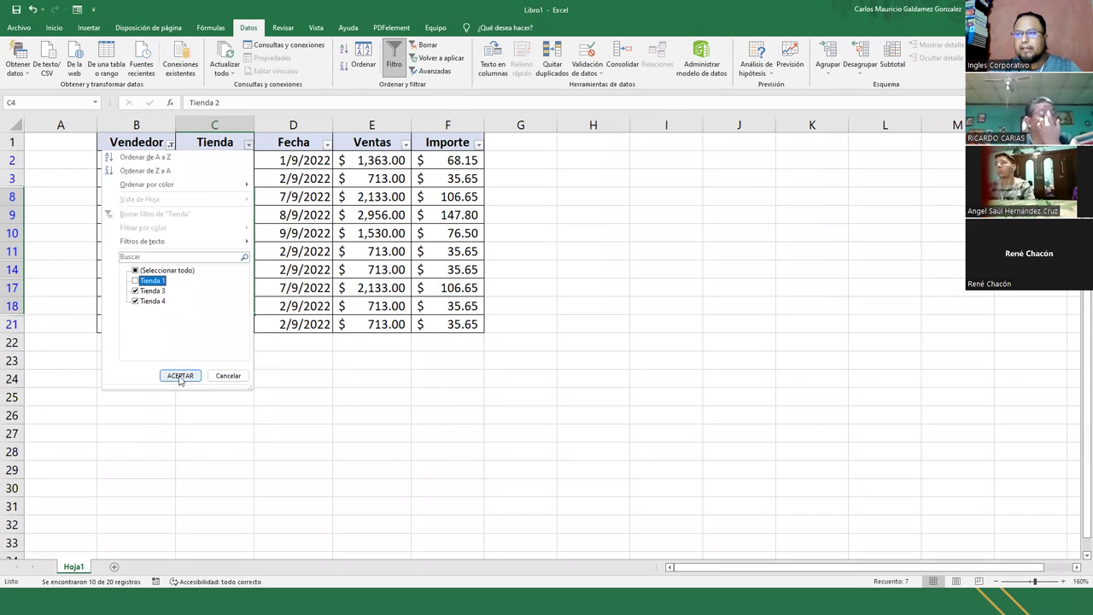
pyautogui.click(180, 376)
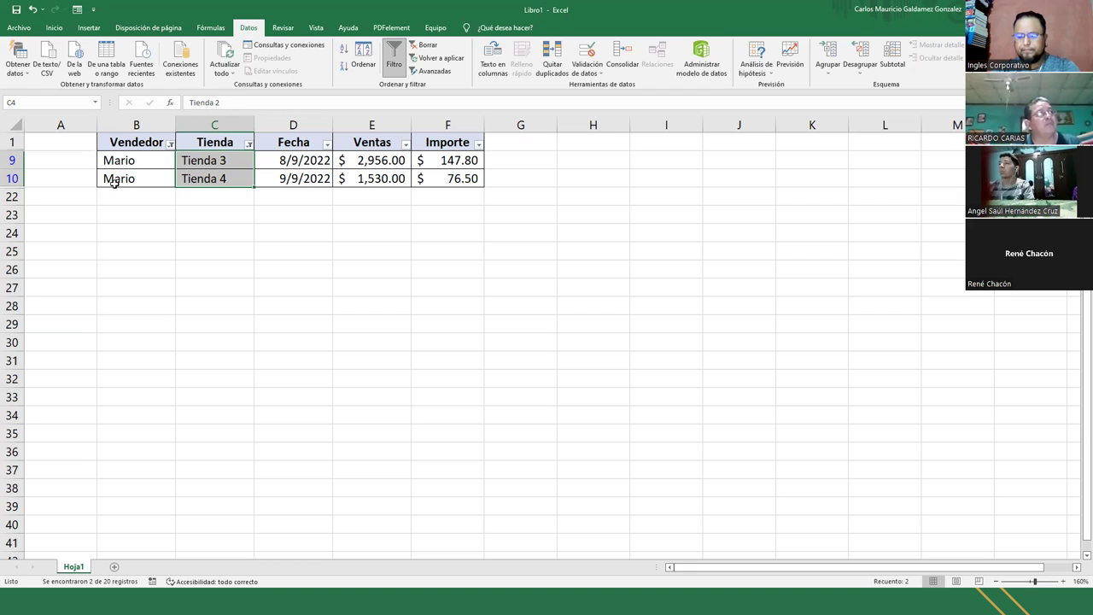
pyautogui.click(170, 145)
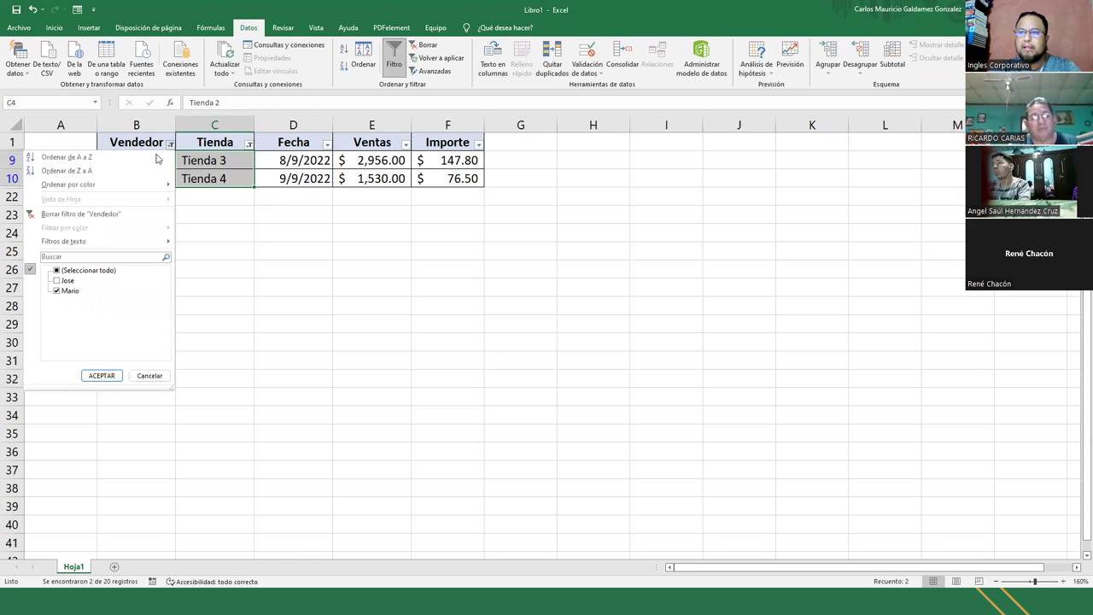
pyautogui.click(120, 215)
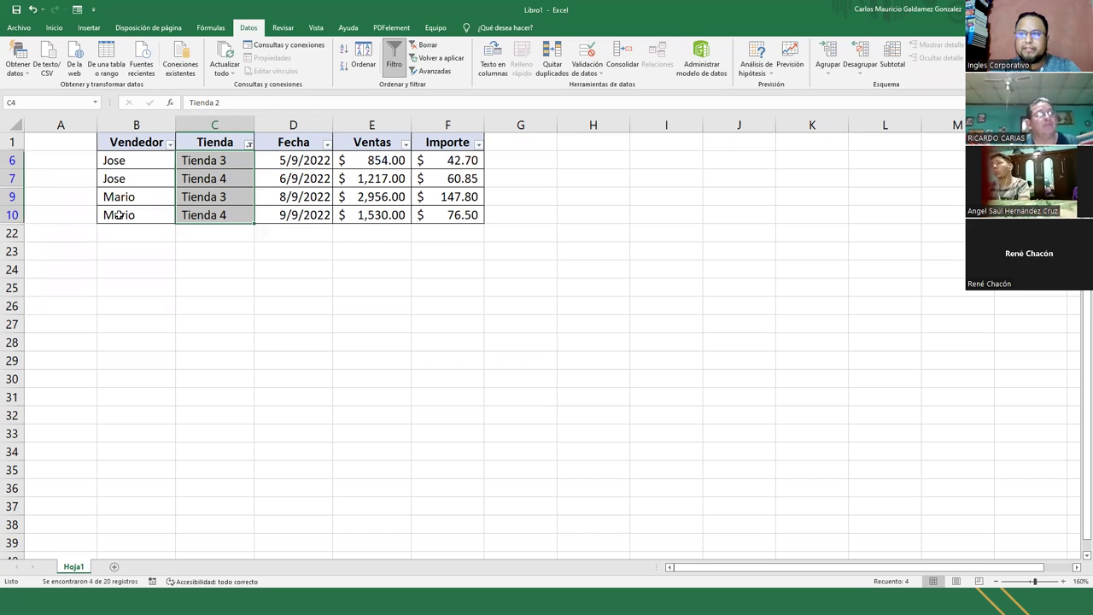
pyautogui.click(248, 145)
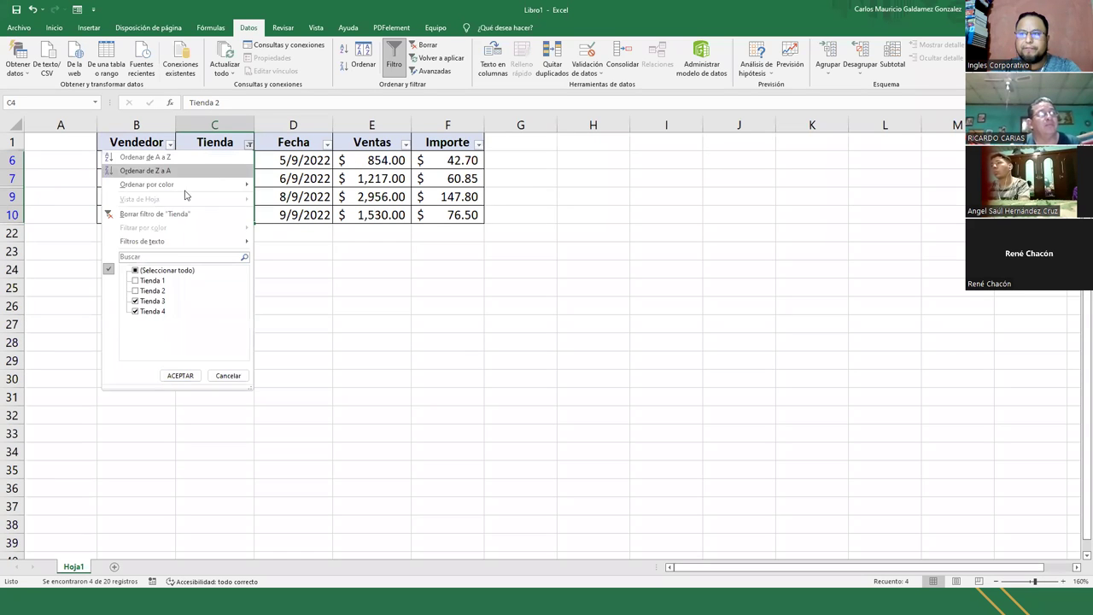
pyautogui.click(177, 215)
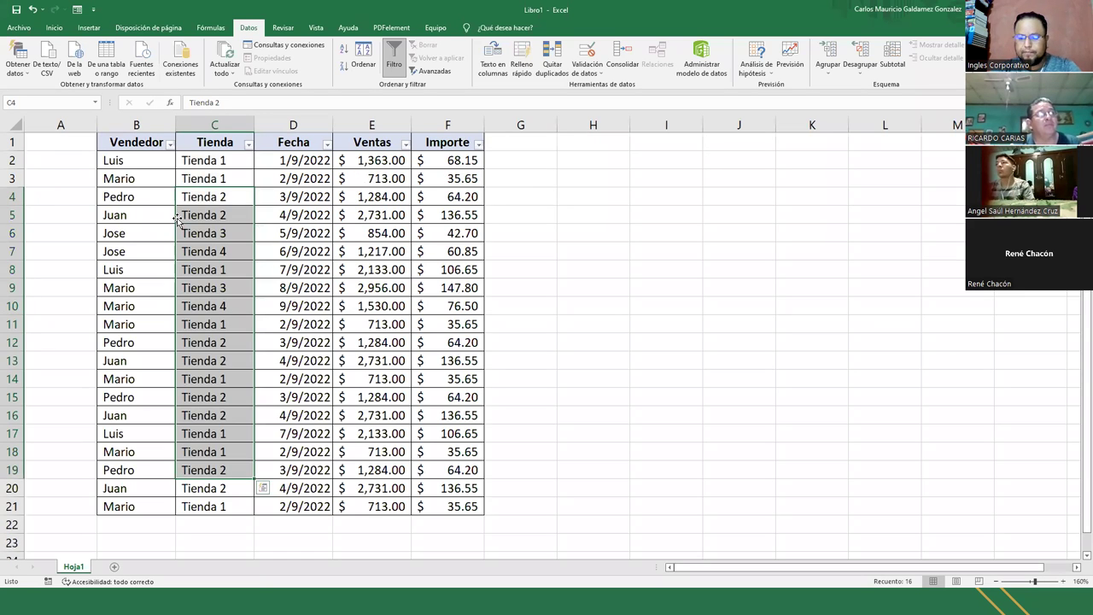
pyautogui.click(206, 269)
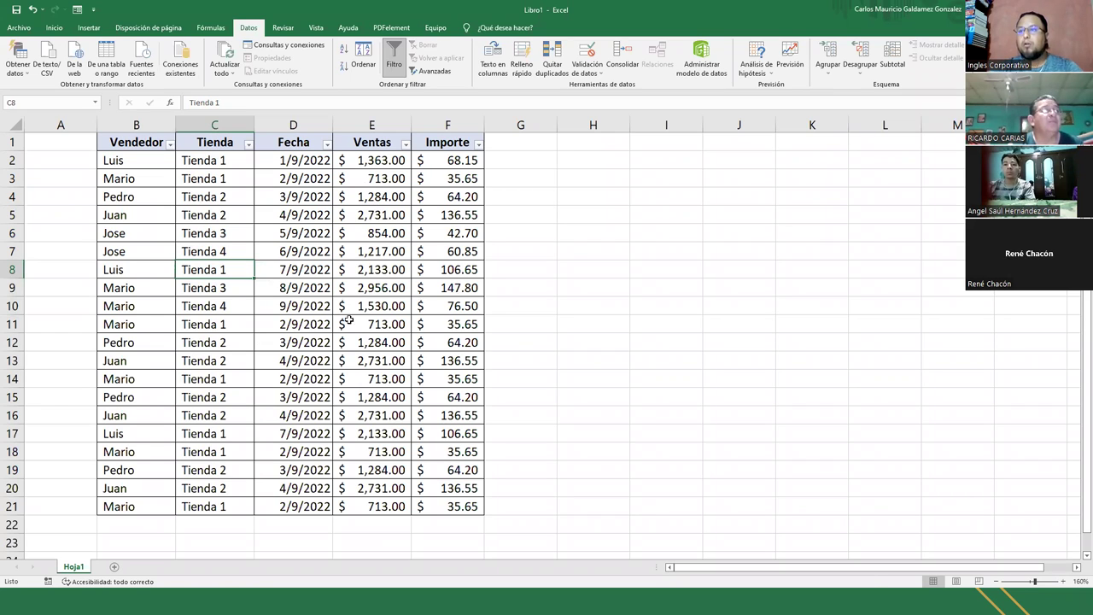
pyautogui.click(170, 145)
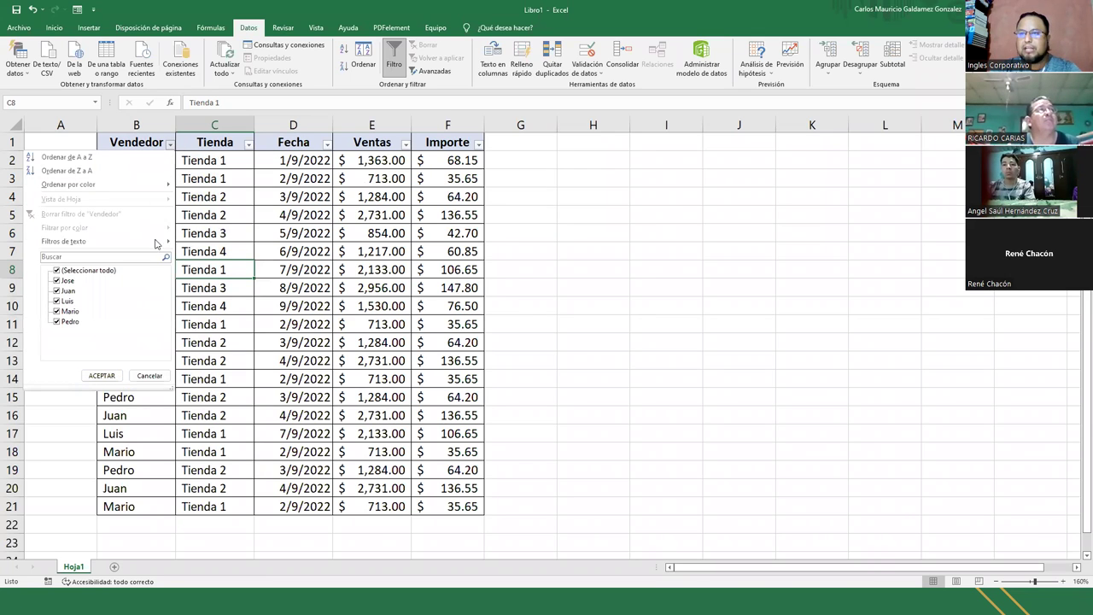
pyautogui.moveTo(157, 247)
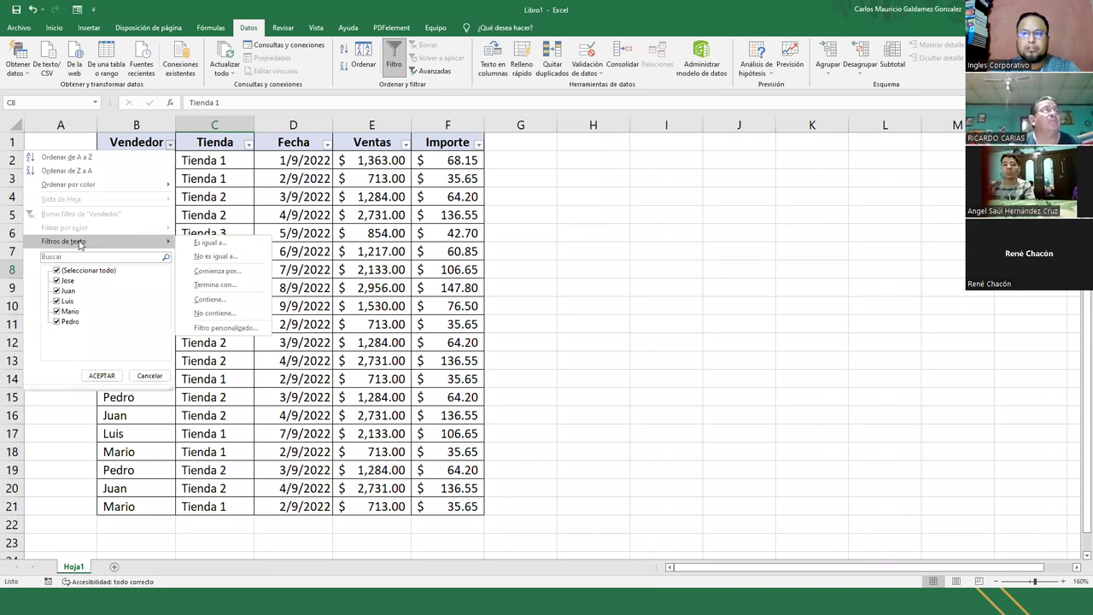
# Apply a Filtros de número > Mayor que 2000 filter on Ventas, leaving 7 of 20 rows.
pyautogui.click(403, 150)
pyautogui.click(405, 146)
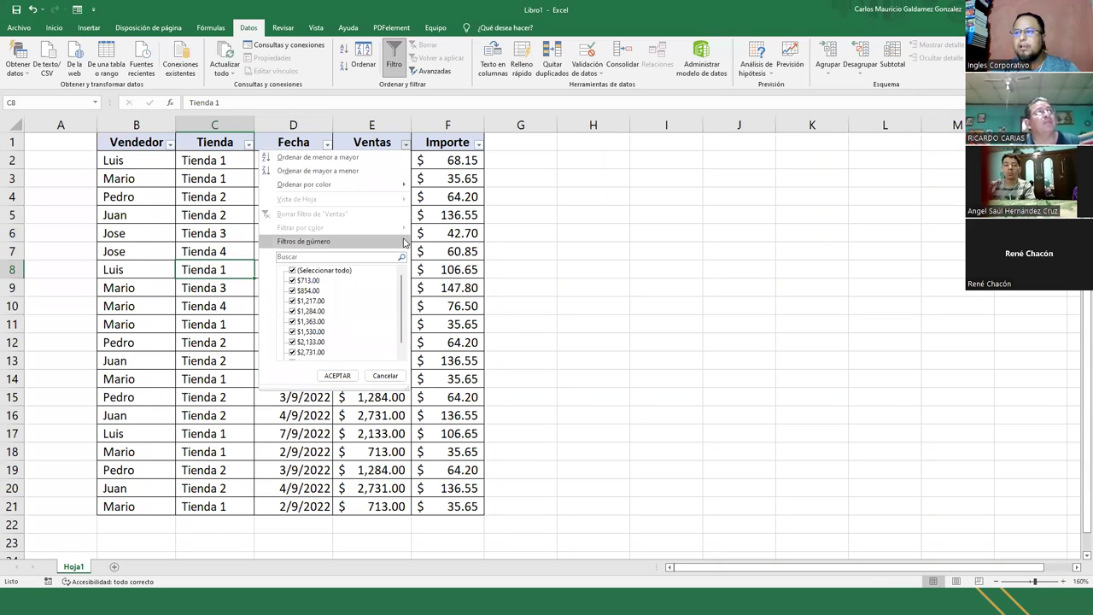
pyautogui.moveTo(405, 244)
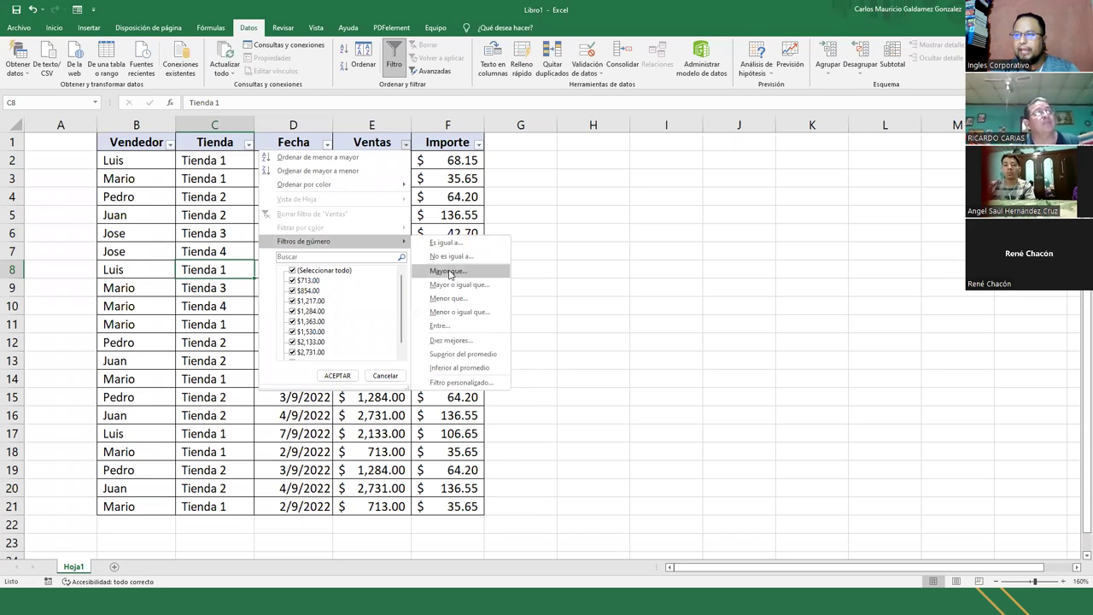
pyautogui.click(453, 271)
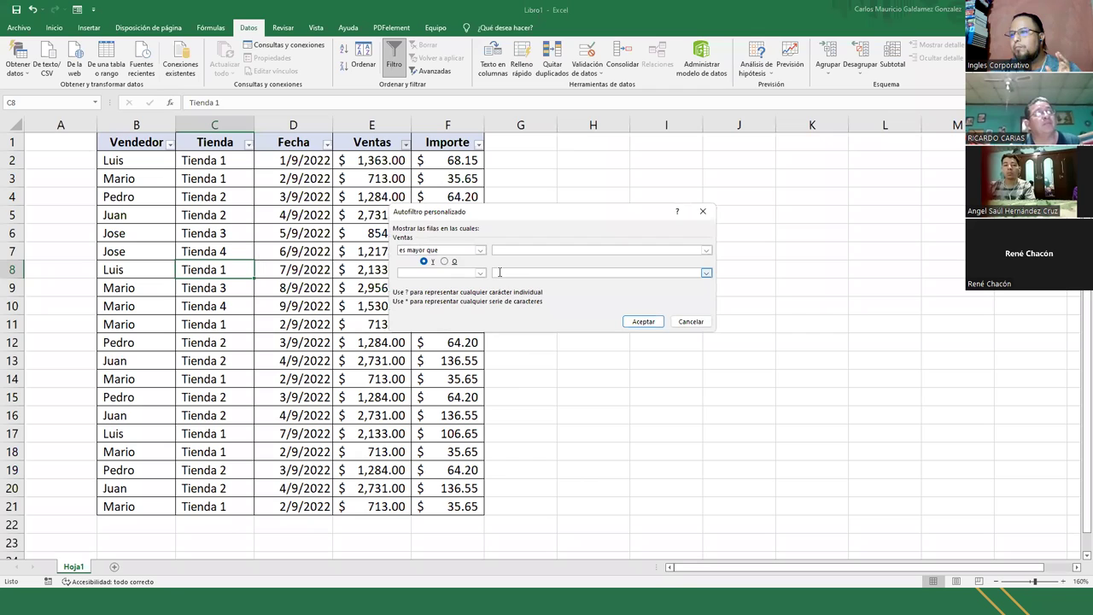
pyautogui.write('2000')
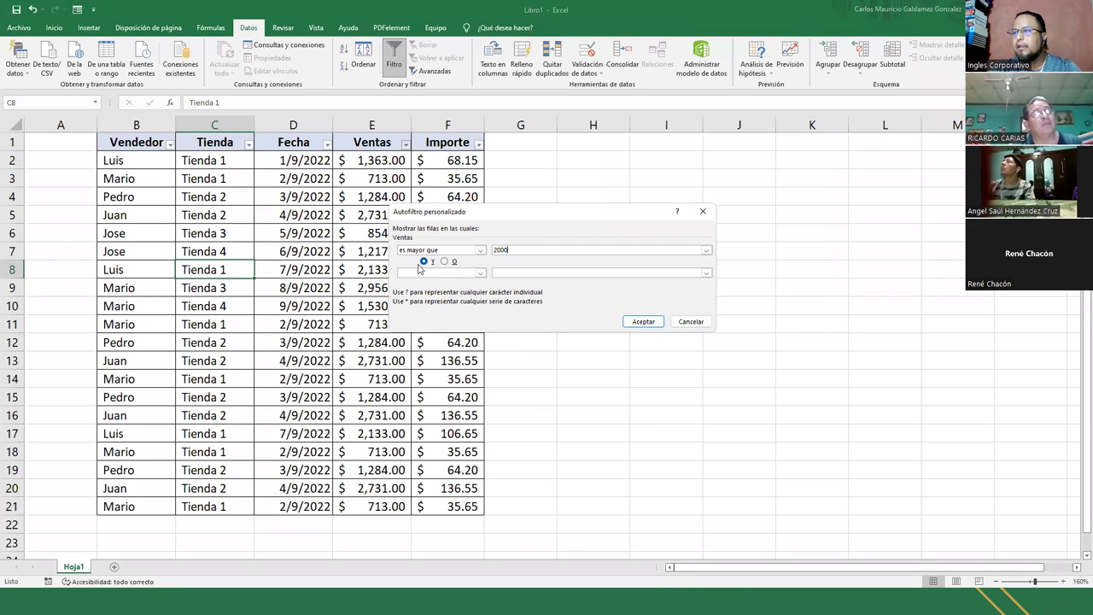
pyautogui.click(644, 321)
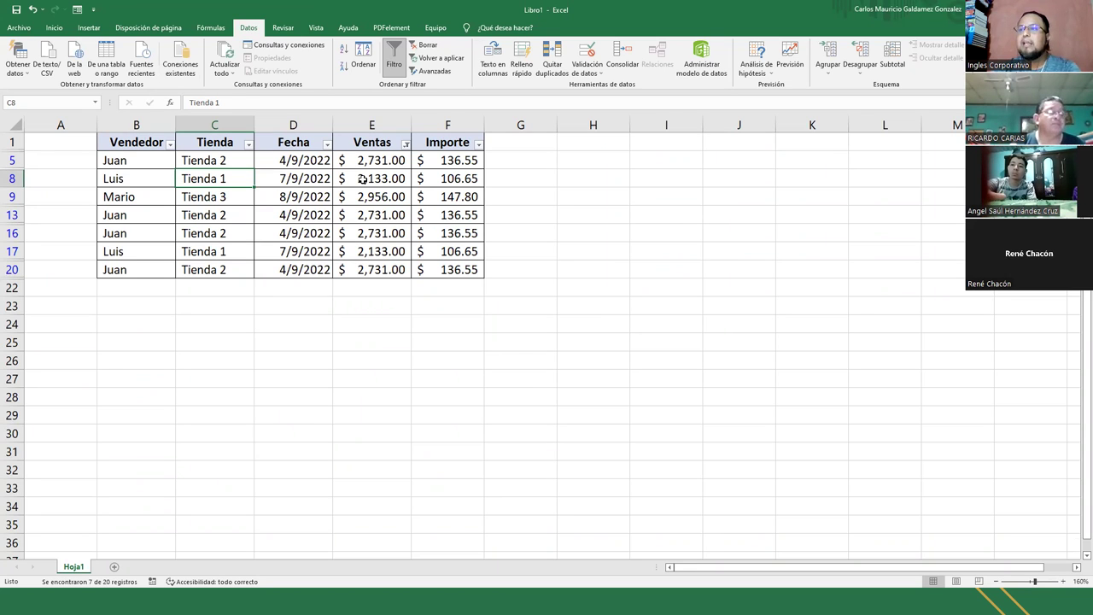
pyautogui.click(405, 145)
# Choose Borrar filtro de "Ventas" to bring back all 20 rows.
pyautogui.moveTo(398, 243)
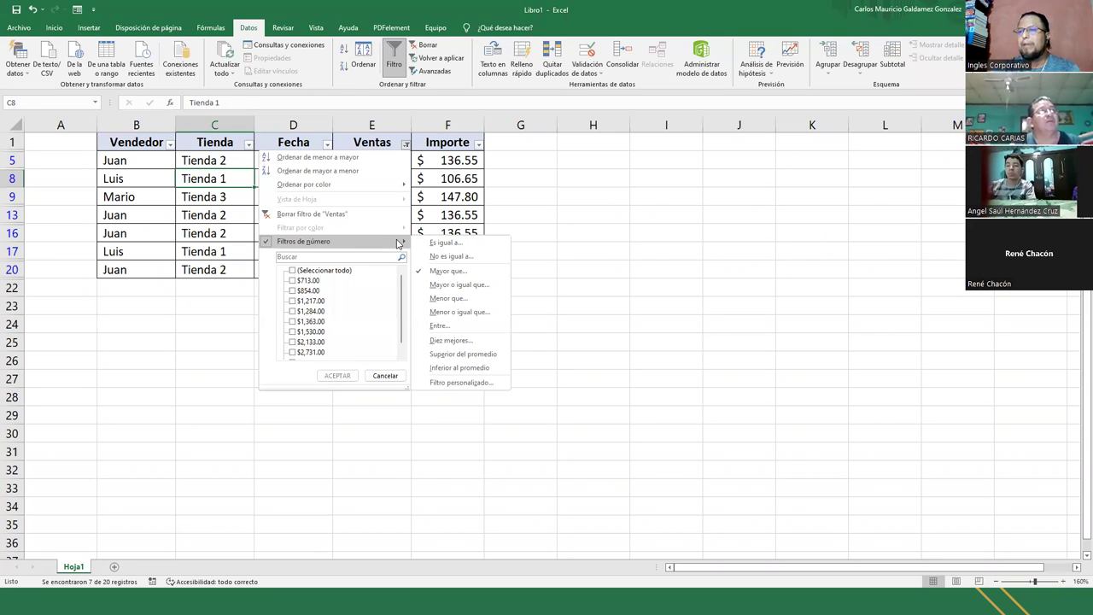
pyautogui.click(385, 376)
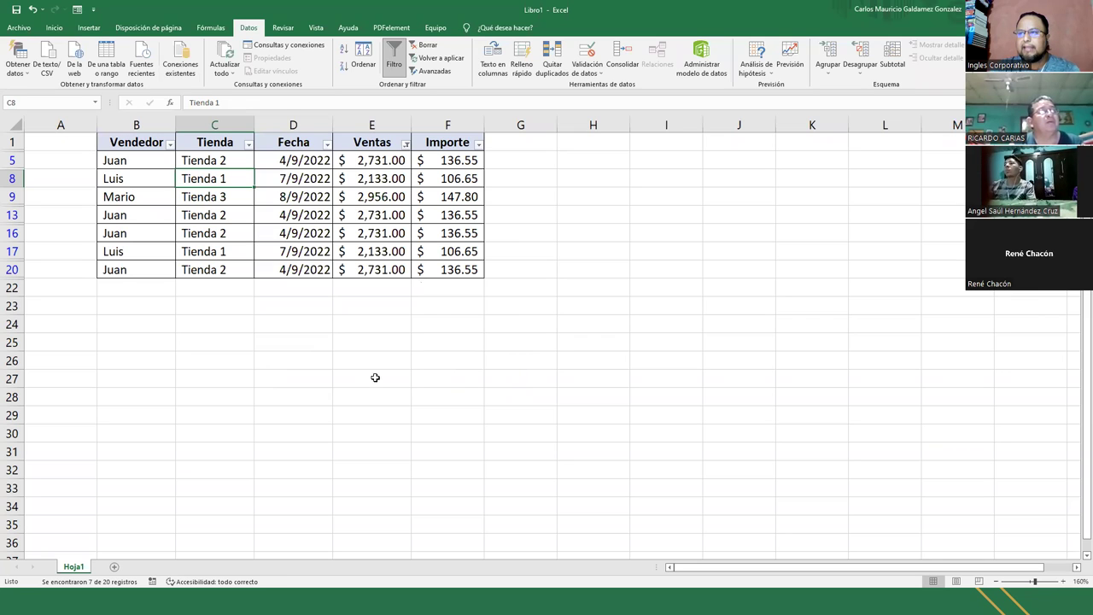
pyautogui.click(406, 143)
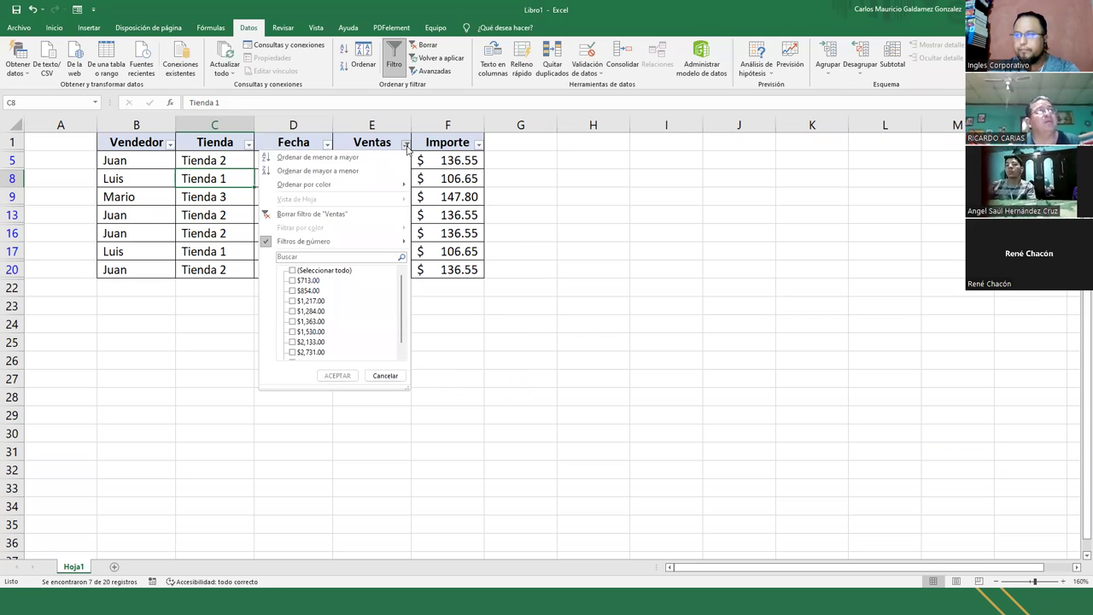
pyautogui.click(299, 213)
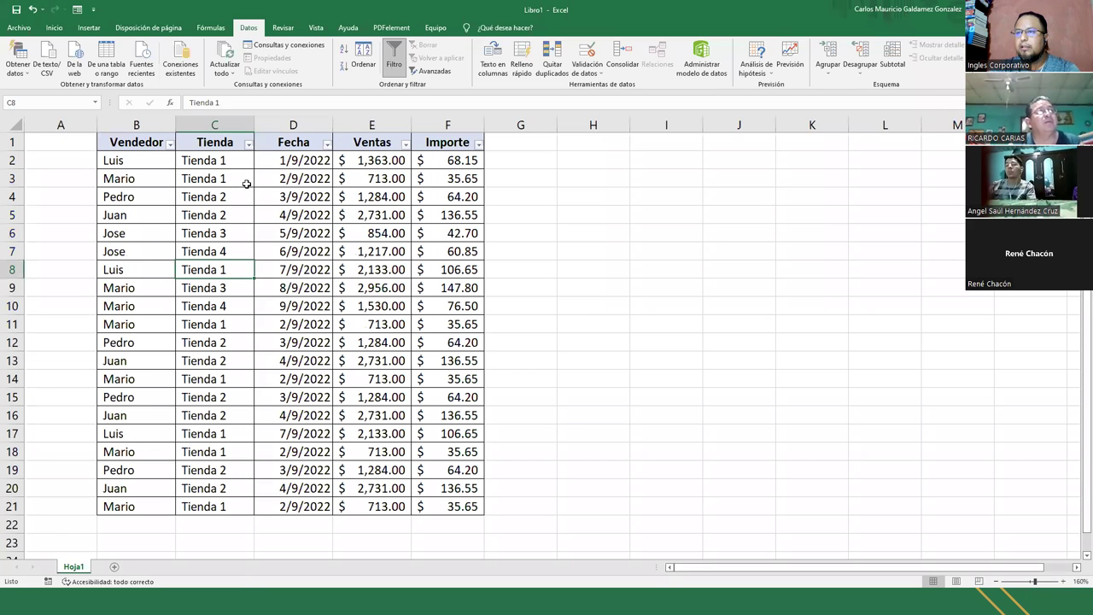
# Sort the table by Vendedor A to Z, then Z to A.
pyautogui.click(170, 143)
pyautogui.click(89, 158)
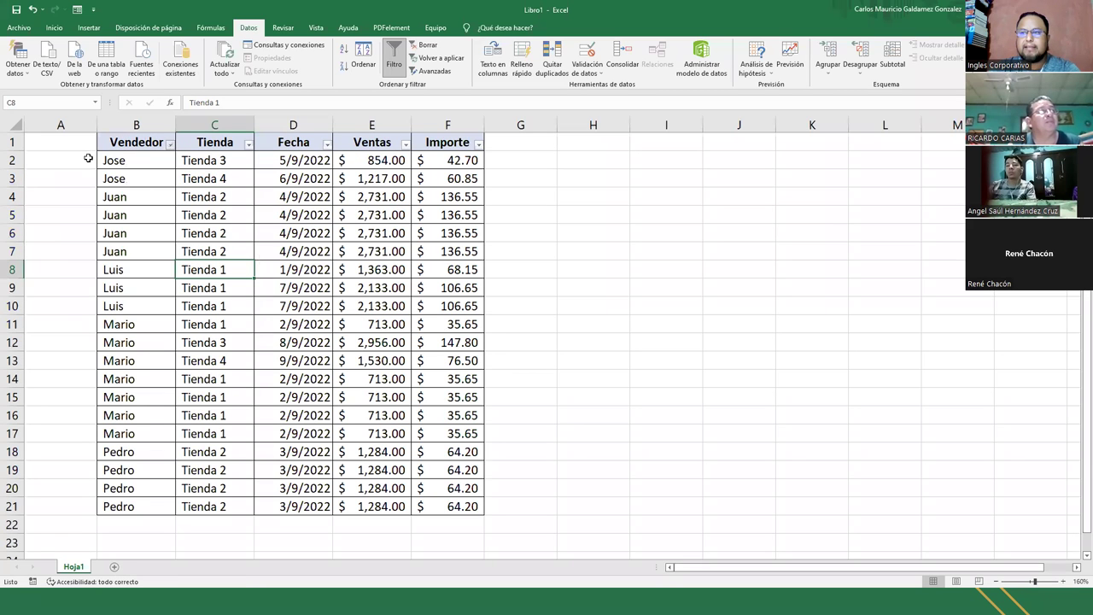
pyautogui.click(169, 144)
pyautogui.click(66, 169)
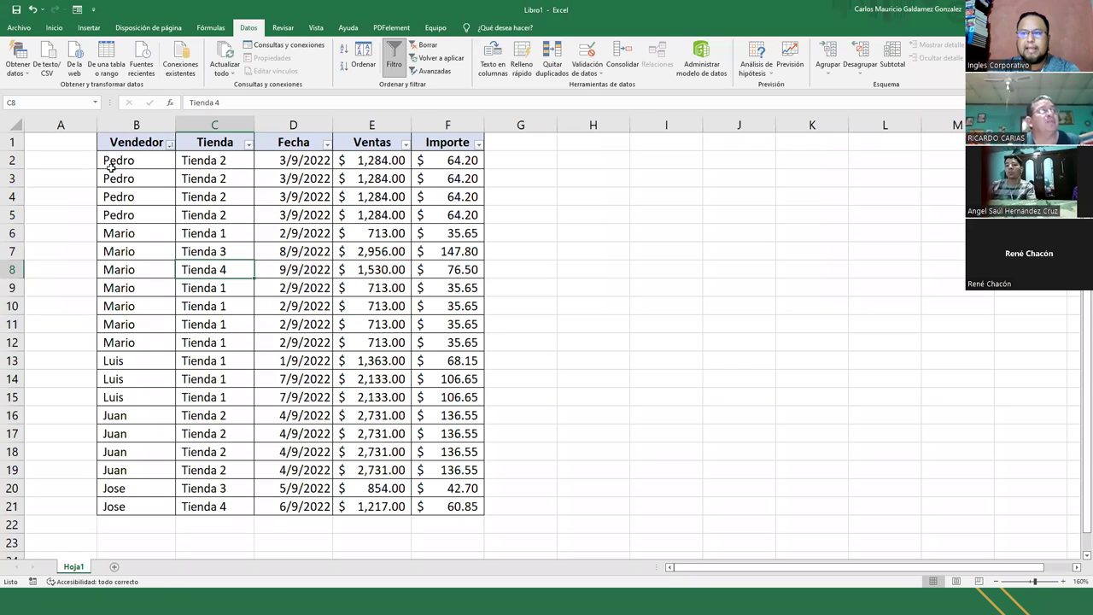
pyautogui.click(170, 143)
pyautogui.moveTo(71, 186)
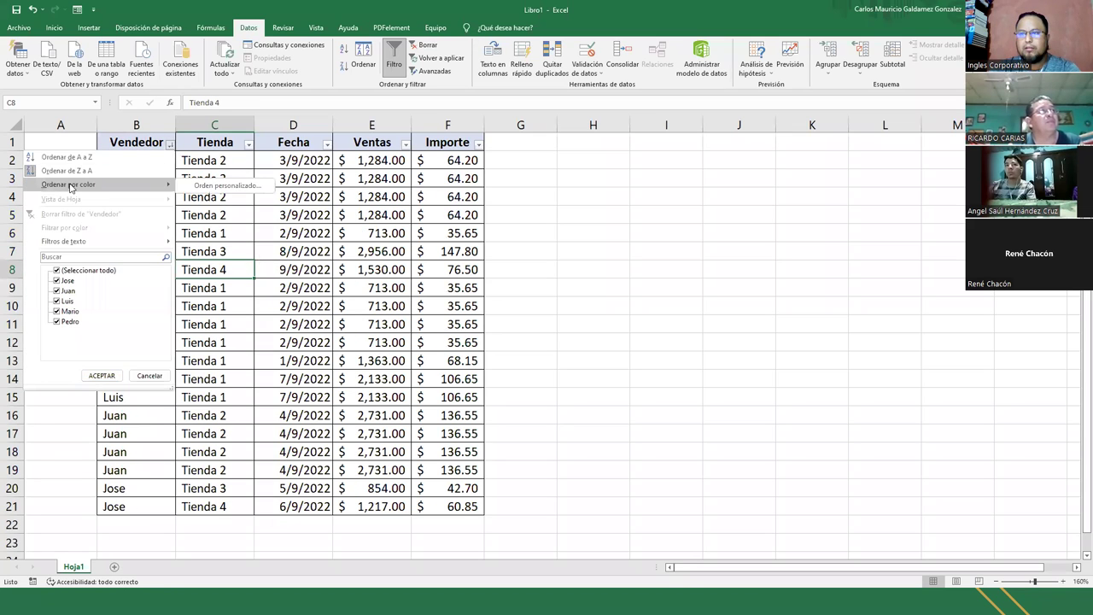
pyautogui.click(405, 145)
# Sort by Ventas smallest to largest, then largest to smallest, and clear the sort and filter settings.
pyautogui.click(405, 145)
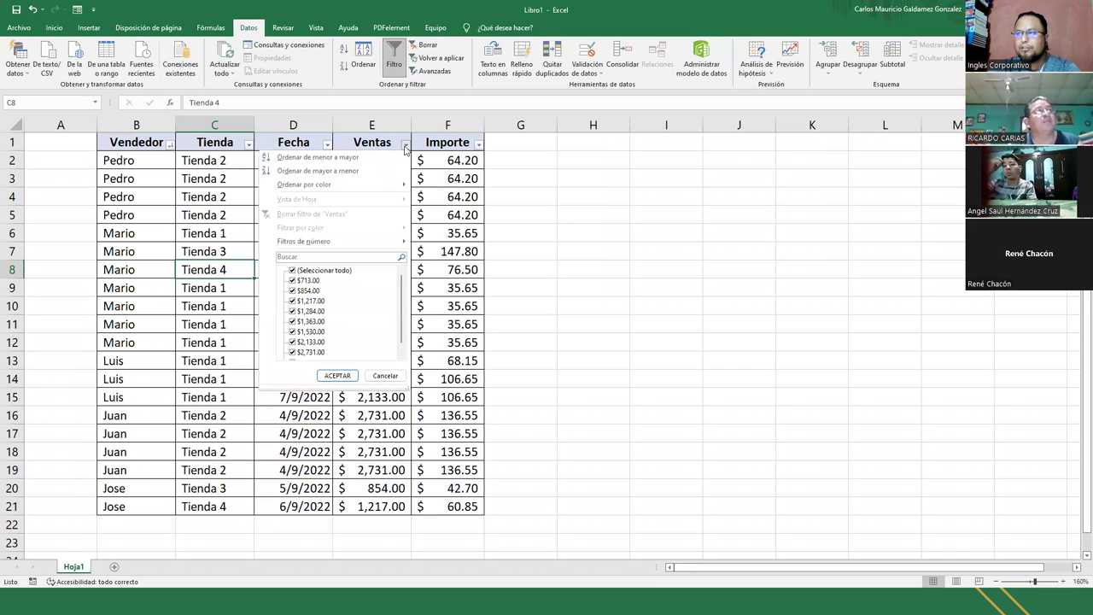
pyautogui.click(348, 157)
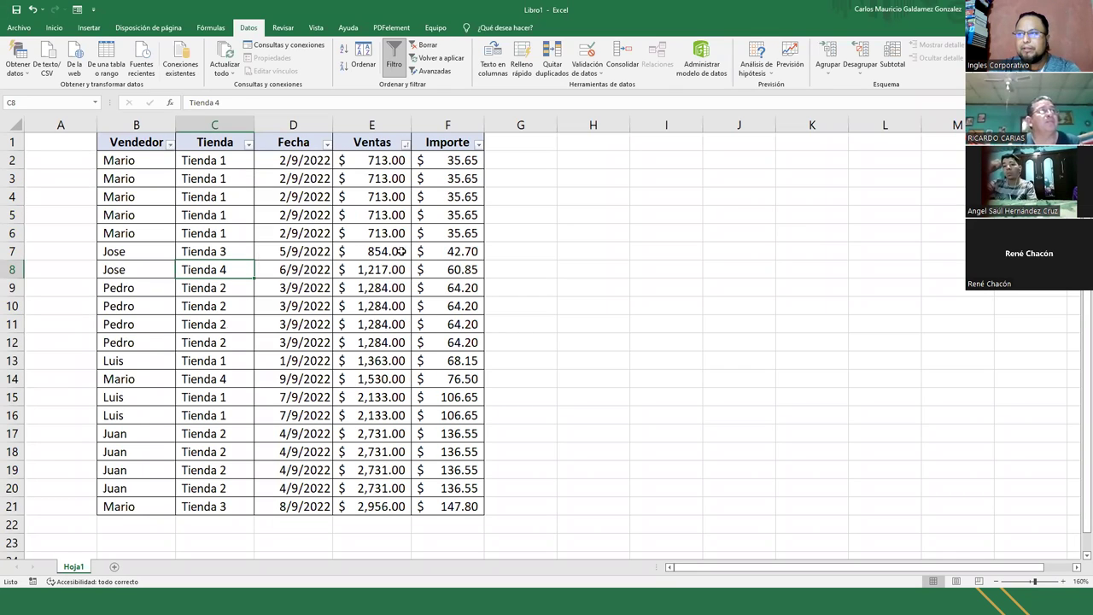
pyautogui.click(405, 145)
pyautogui.click(367, 173)
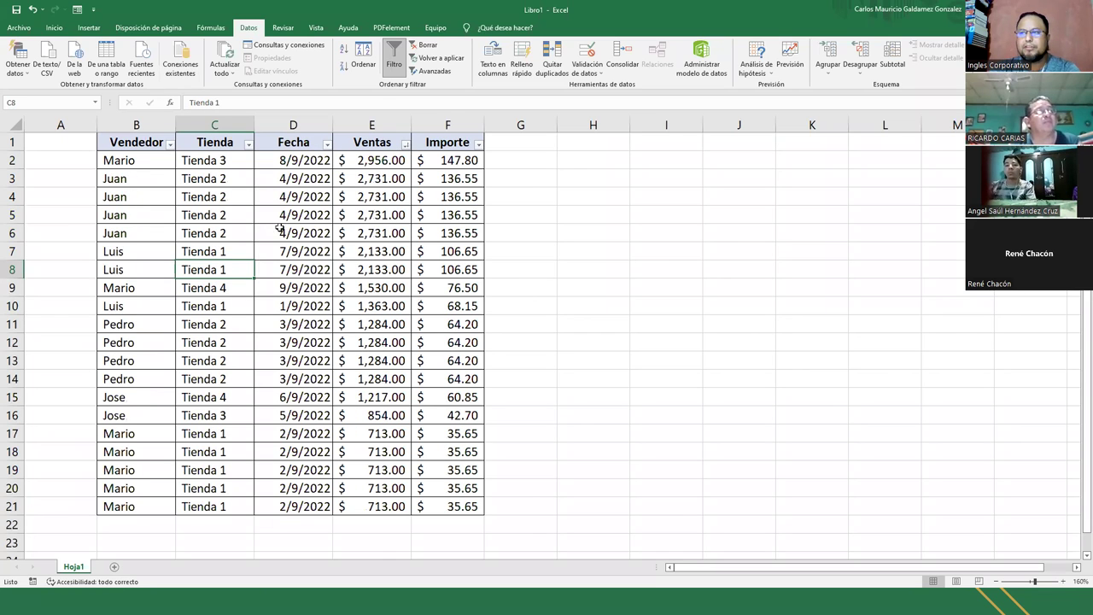
pyautogui.click(421, 47)
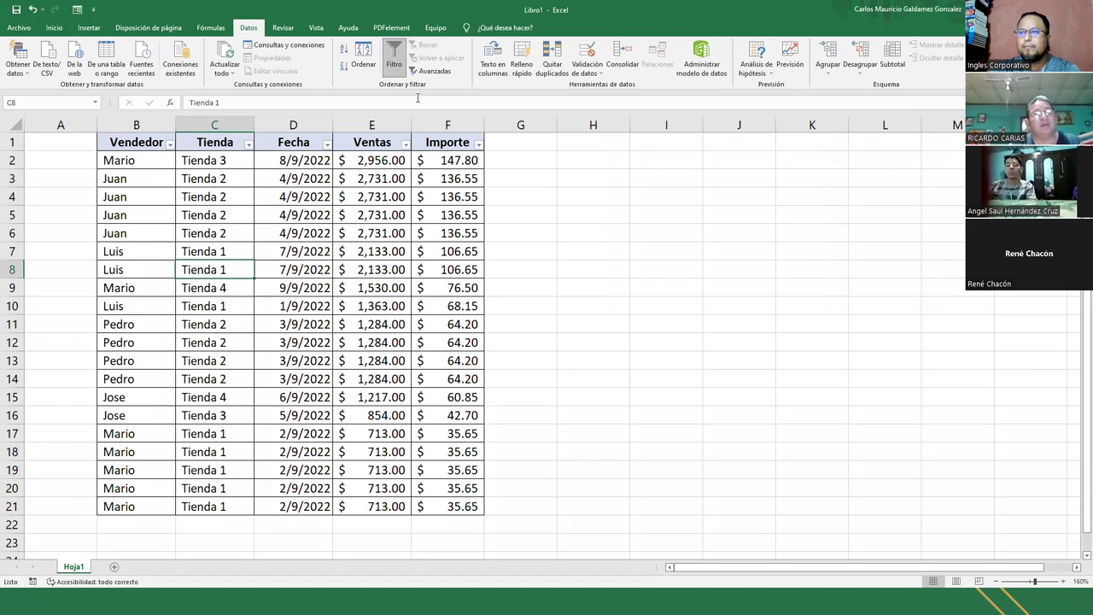
pyautogui.click(263, 263)
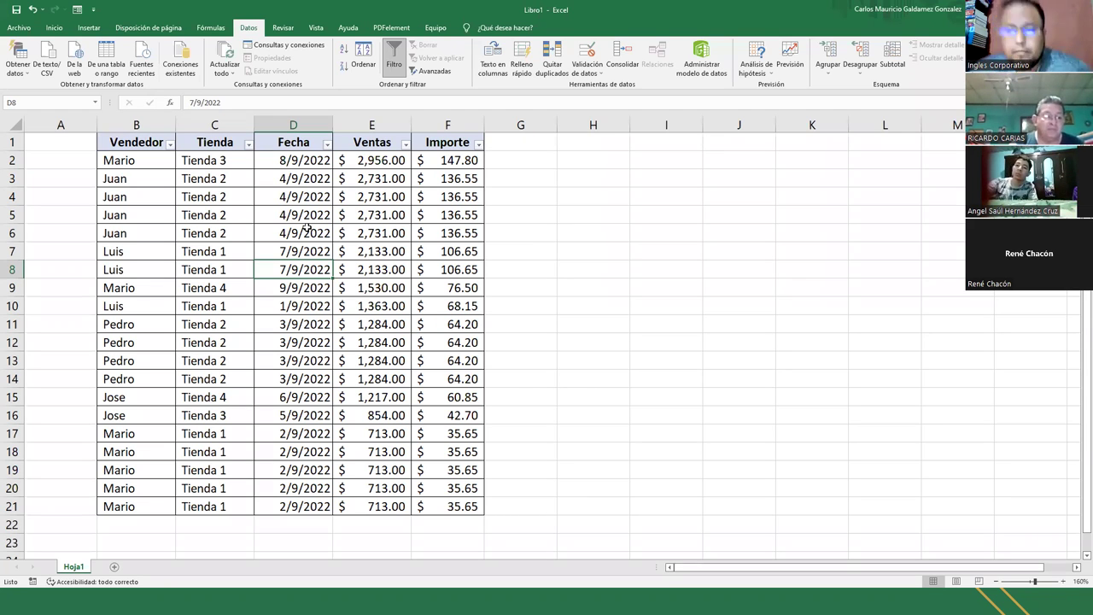
# Select cell D10 in the Fecha column before returning to the slideshow.
pyautogui.click(290, 305)
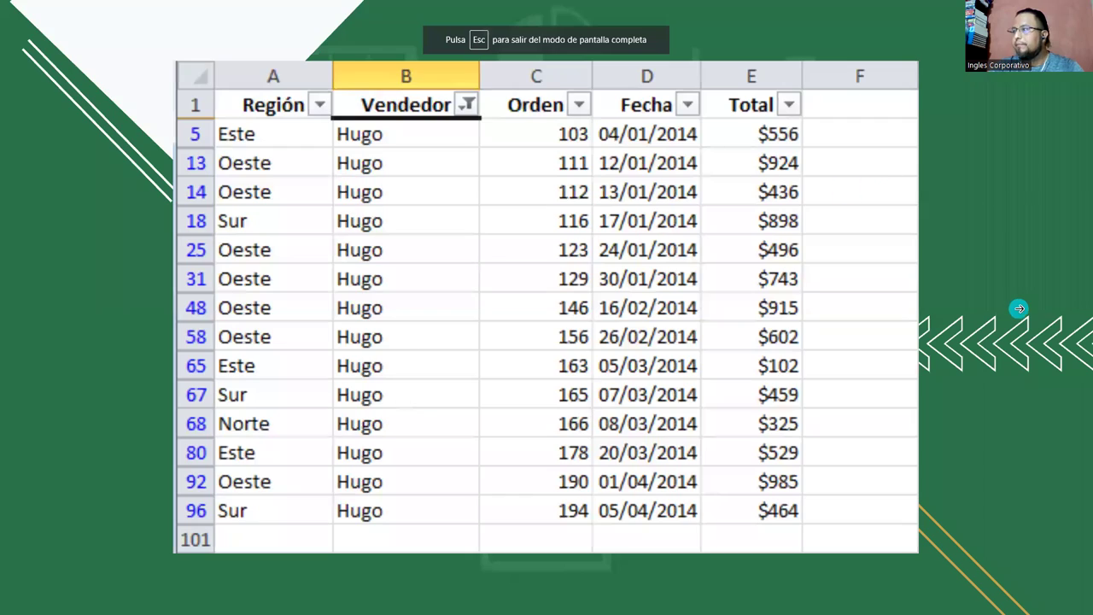
# Advance past the Filtros, multi-column filtering and filter-removal slides to the practice table slide.
pyautogui.click(1019, 309)
pyautogui.press('Right')
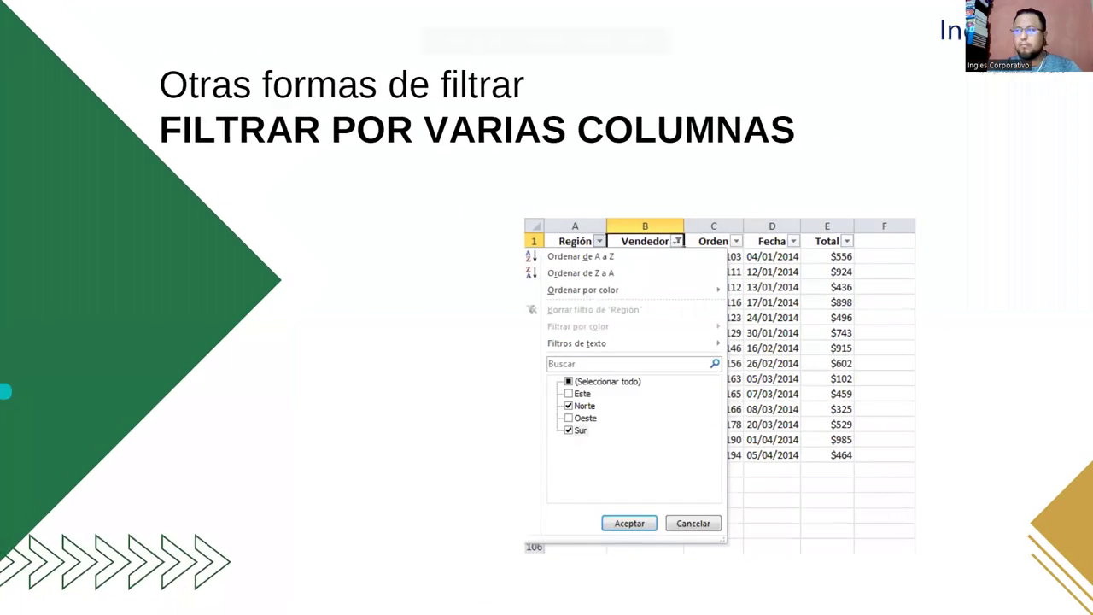
pyautogui.click(1036, 393)
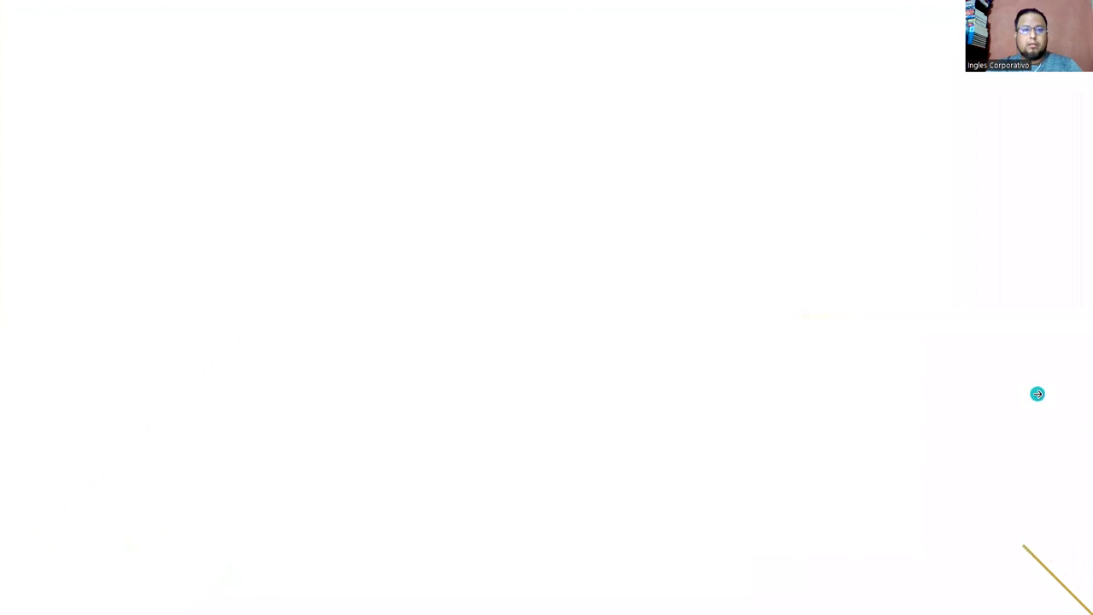
pyautogui.click(1019, 387)
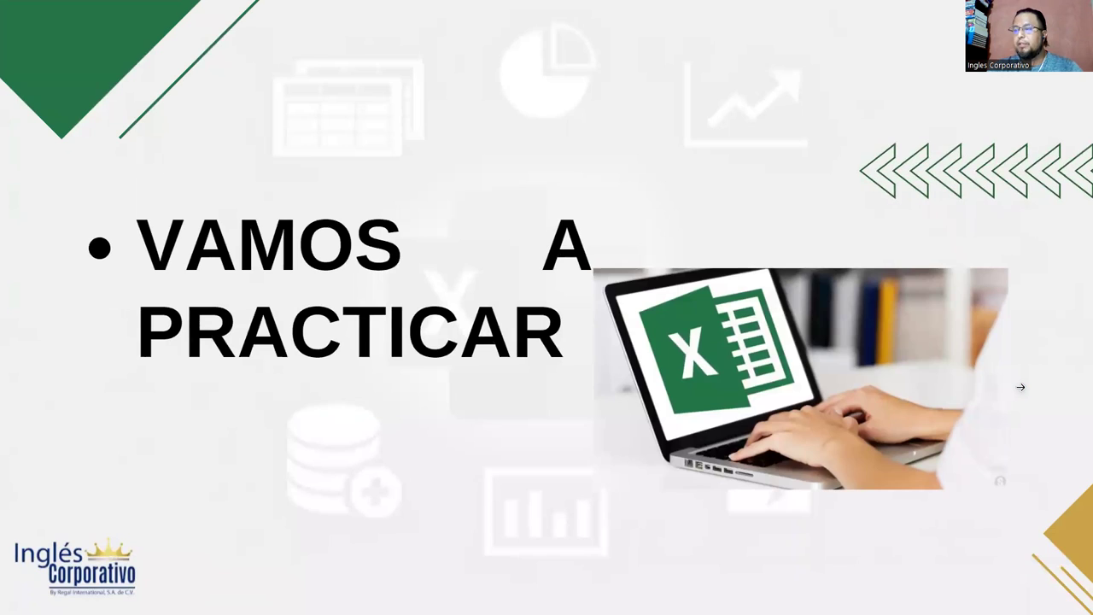
pyautogui.click(1019, 387)
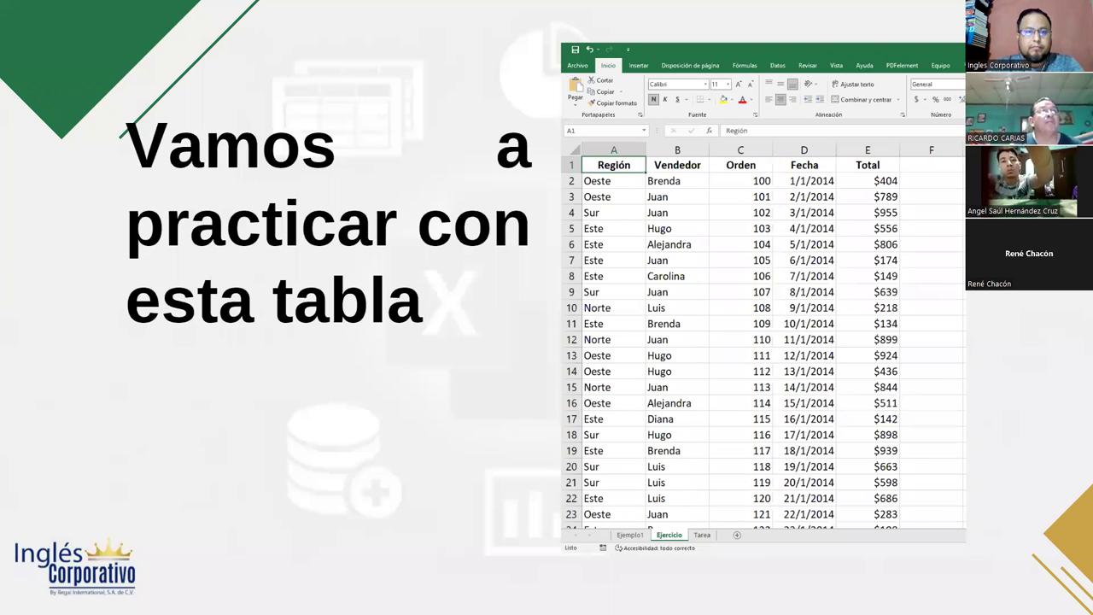
# Outline the practice table, including row 23, in red, then switch to Sesion 7- Basico.
pyautogui.moveTo(561, 154); pyautogui.dragTo(907, 517)
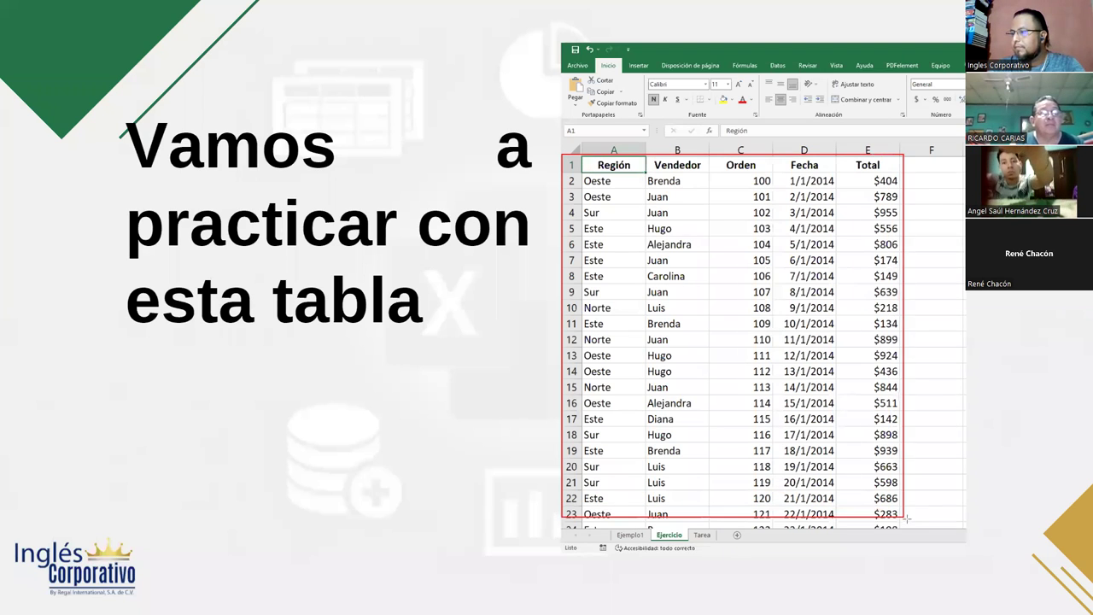
pyautogui.moveTo(907, 517); pyautogui.dragTo(903, 521)
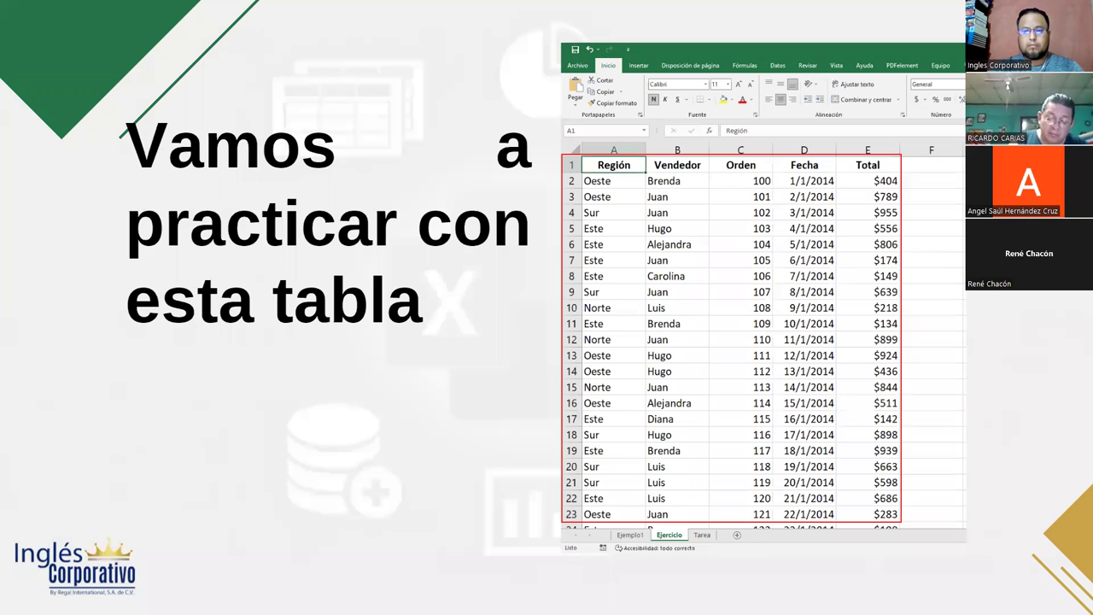
pyautogui.hotkey('alt', 'Tab')
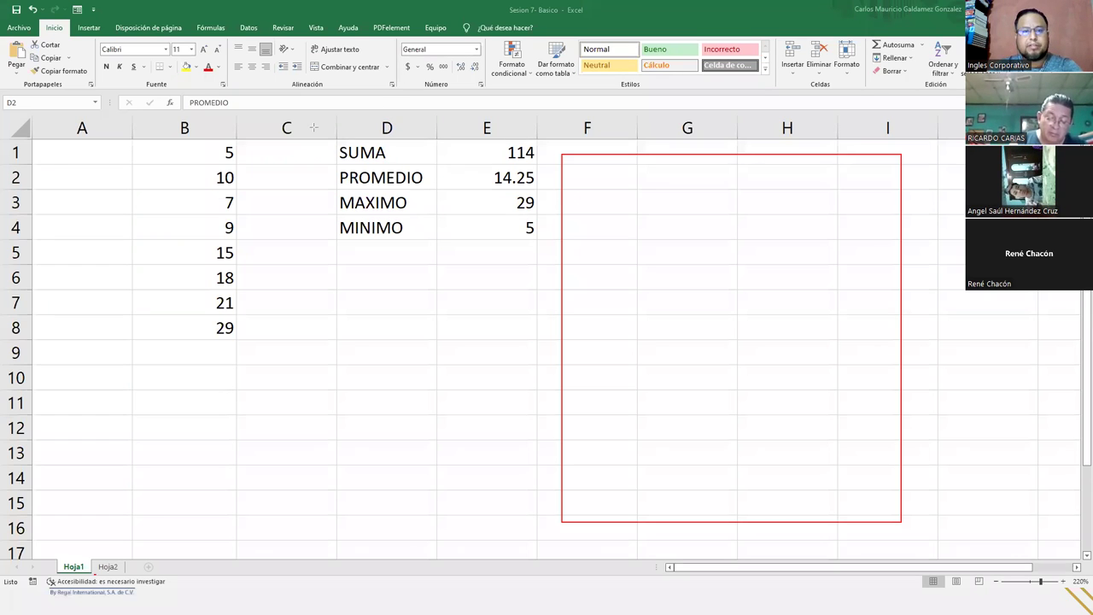
# In Libro1, add sheet Hoja2 and paste the practice slide image onto it.
pyautogui.hotkey('alt', 'Tab')
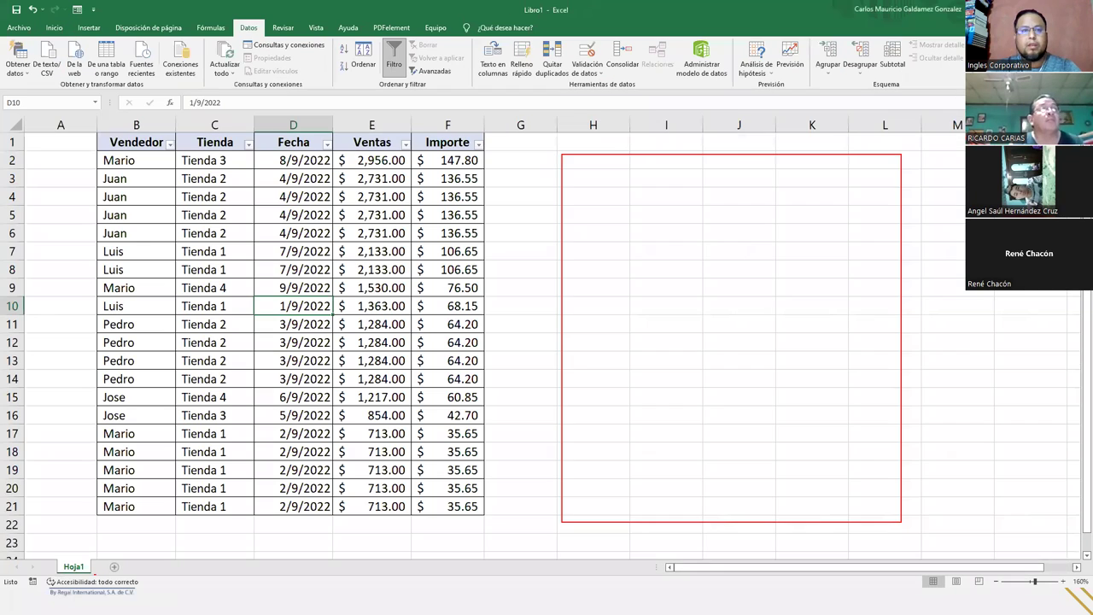
pyautogui.click(114, 567)
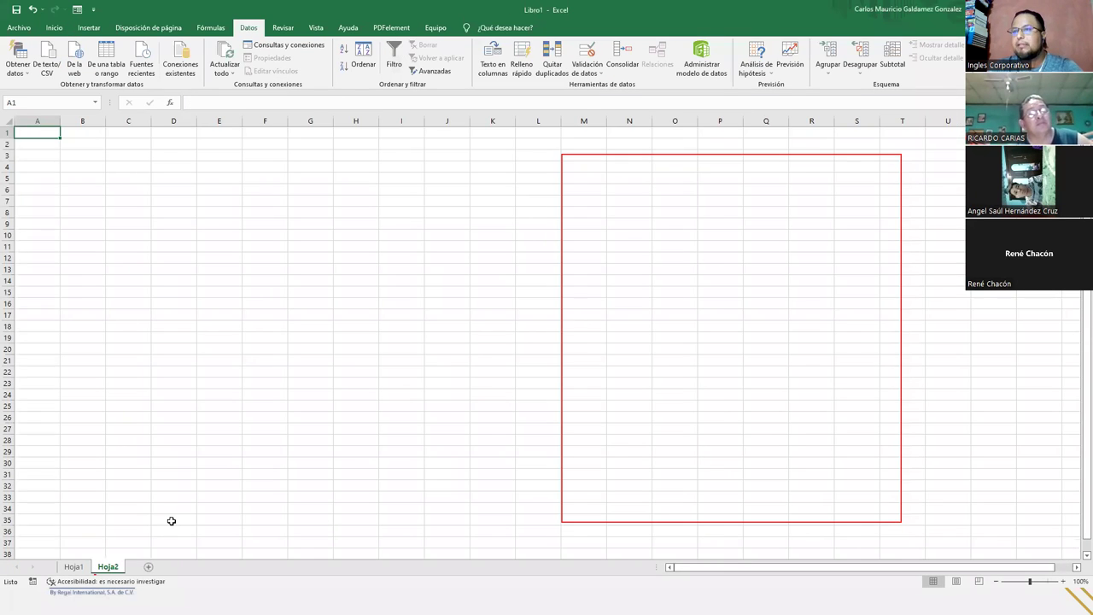
pyautogui.hotkey('ctrl', 'v')
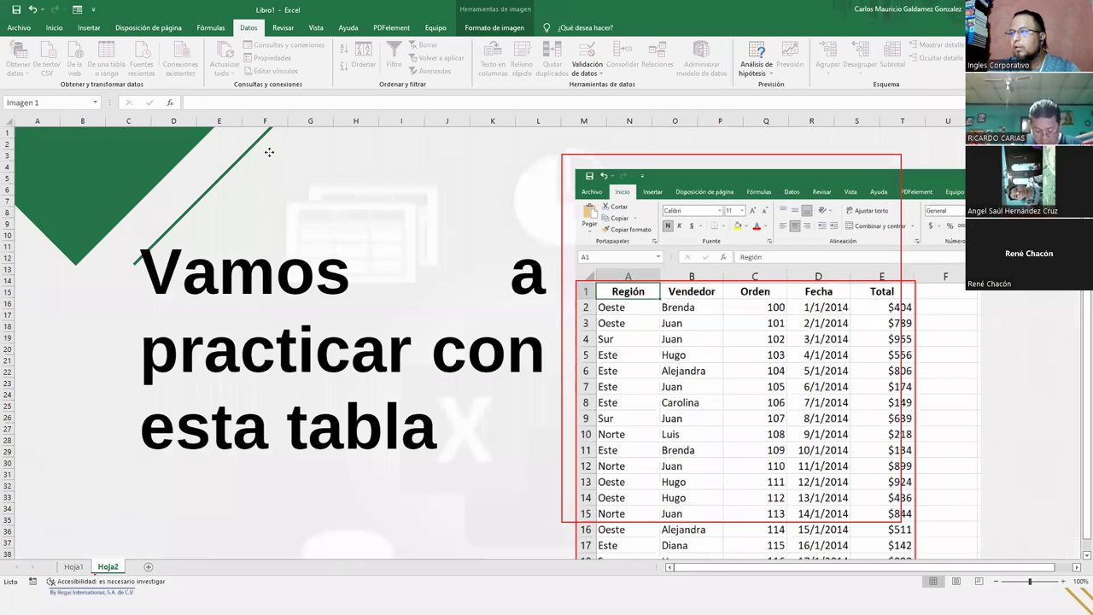
# Adjust the Hoja2 view and zoom to display the pasted practice table.
pyautogui.scroll(-1, 428, 313)
pyautogui.scroll(-1, 436, 312)
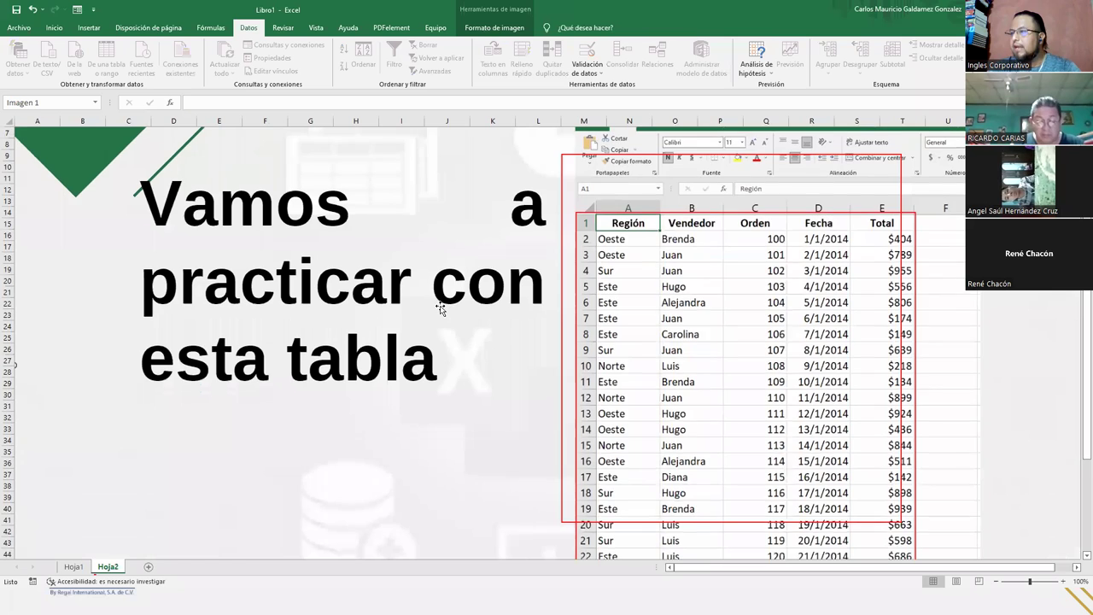
pyautogui.scroll(-1, 441, 310)
pyautogui.scroll(-1, 442, 310)
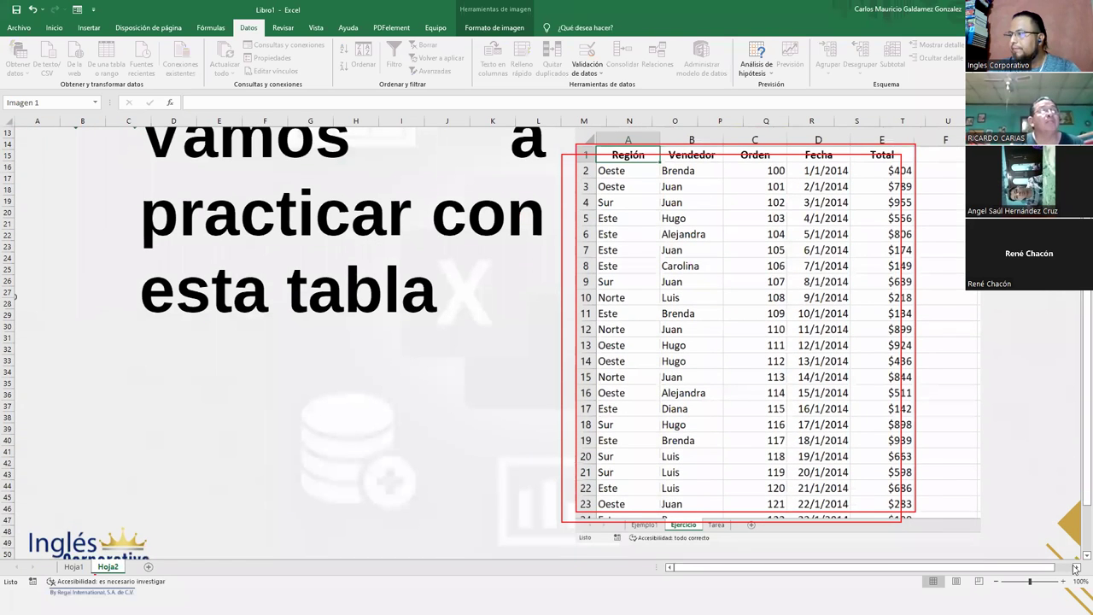
pyautogui.click(1075, 567)
pyautogui.moveTo(828, 570); pyautogui.dragTo(800, 569)
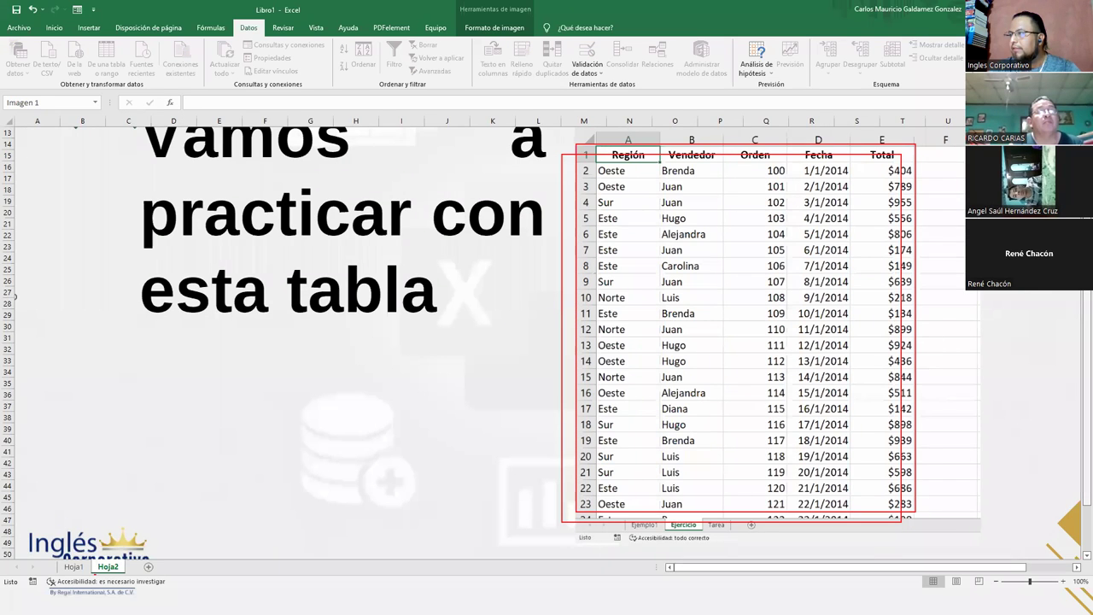
pyautogui.scroll(1, 546, 341)
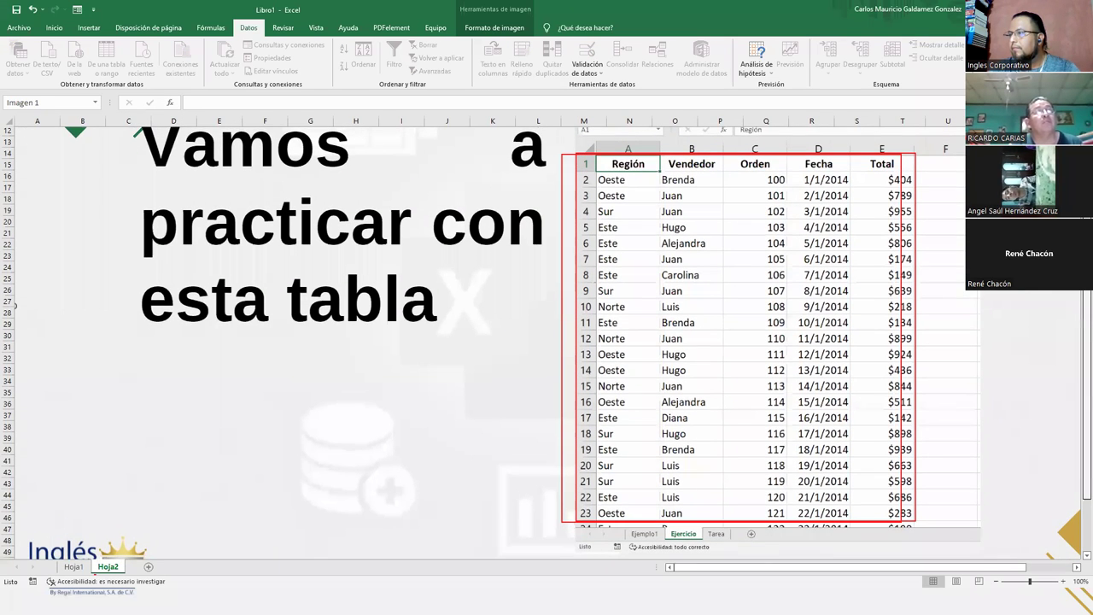
pyautogui.moveTo(998, 569); pyautogui.dragTo(1003, 569)
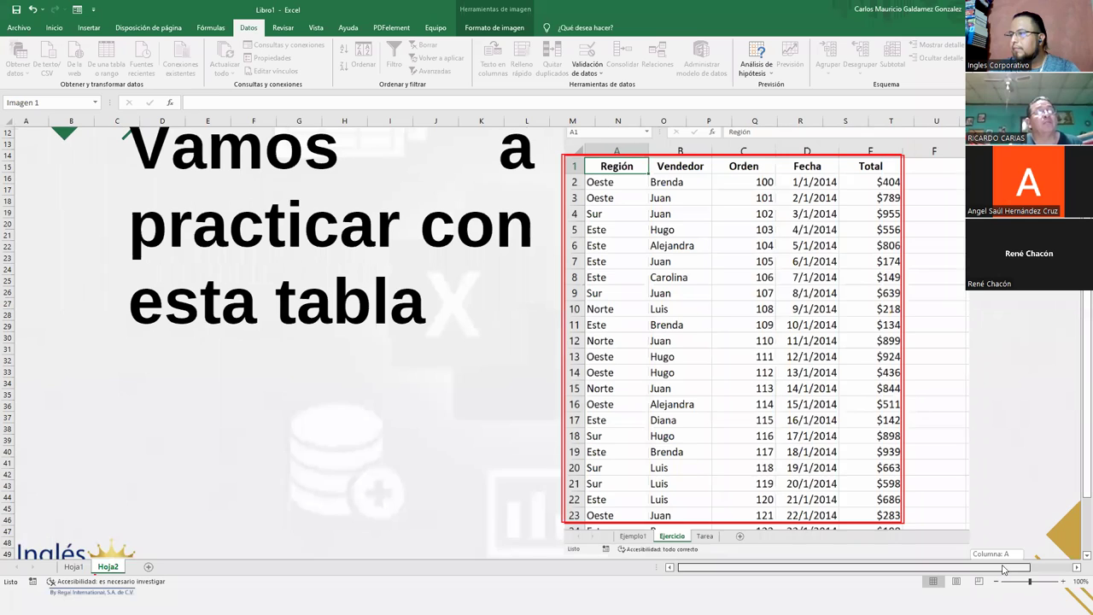
pyautogui.click(1076, 567)
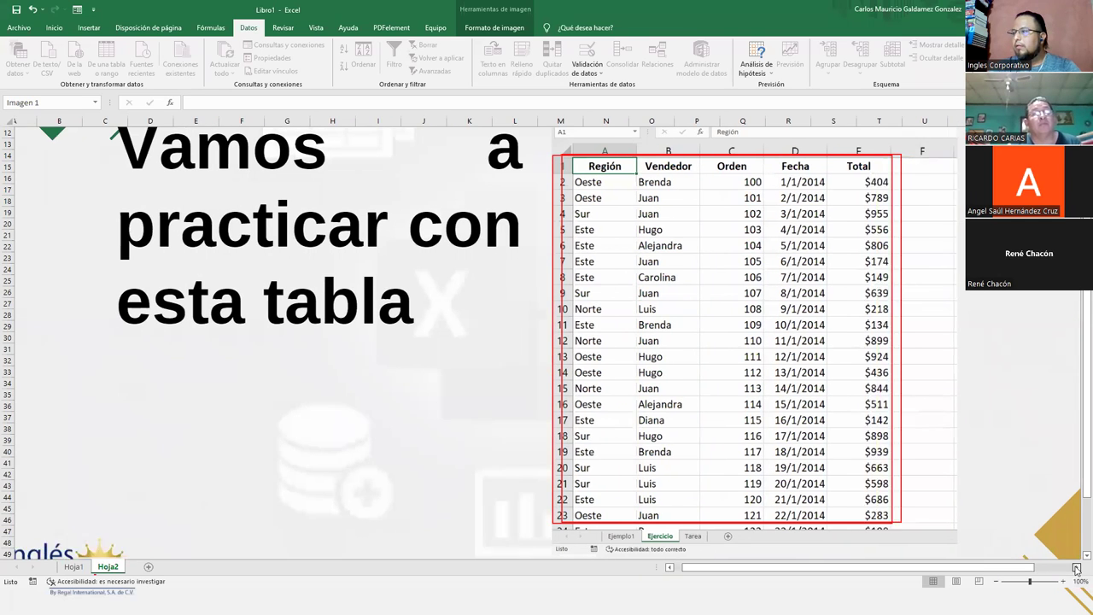
pyautogui.click(1076, 568)
pyautogui.moveTo(989, 569); pyautogui.dragTo(975, 569)
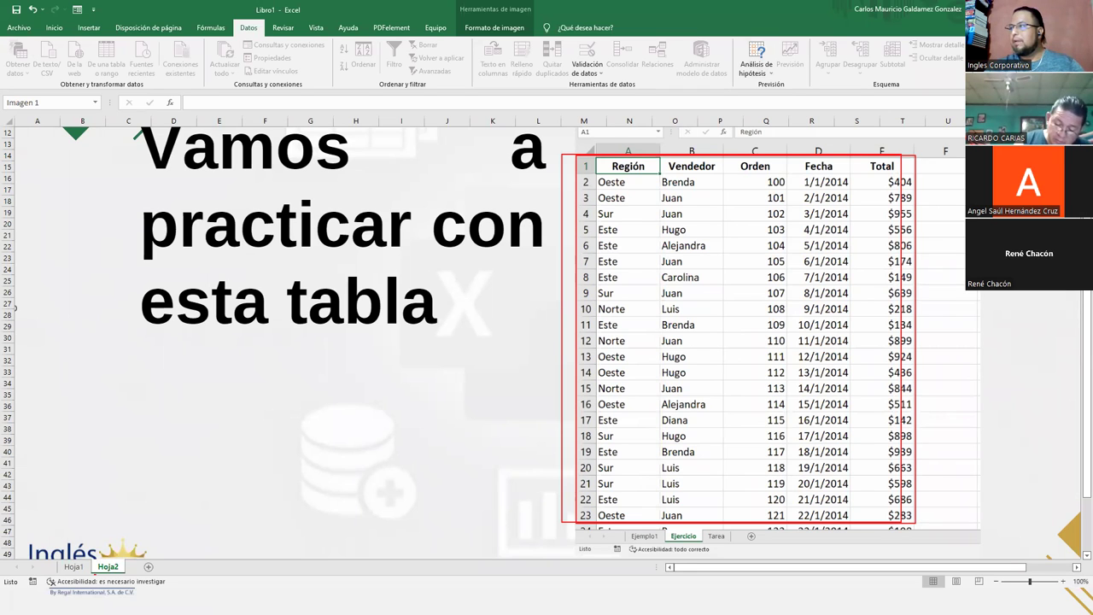
# Switch through Sesion 7- Basico back to the full-screen practice table slide.
pyautogui.hotkey('alt', 'Tab')
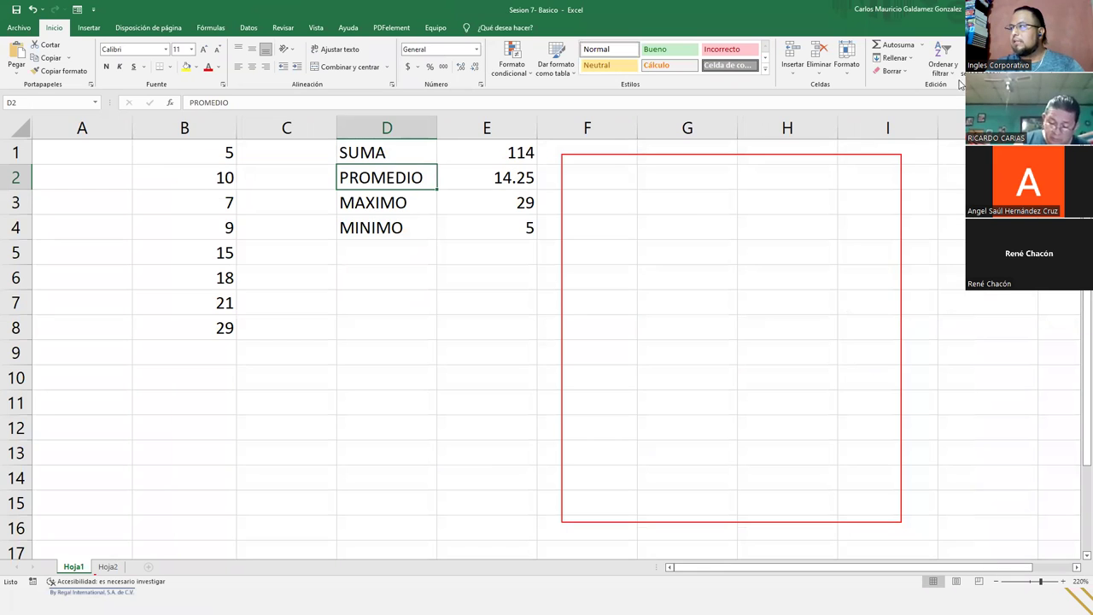
pyautogui.hotkey('alt', 'Tab')
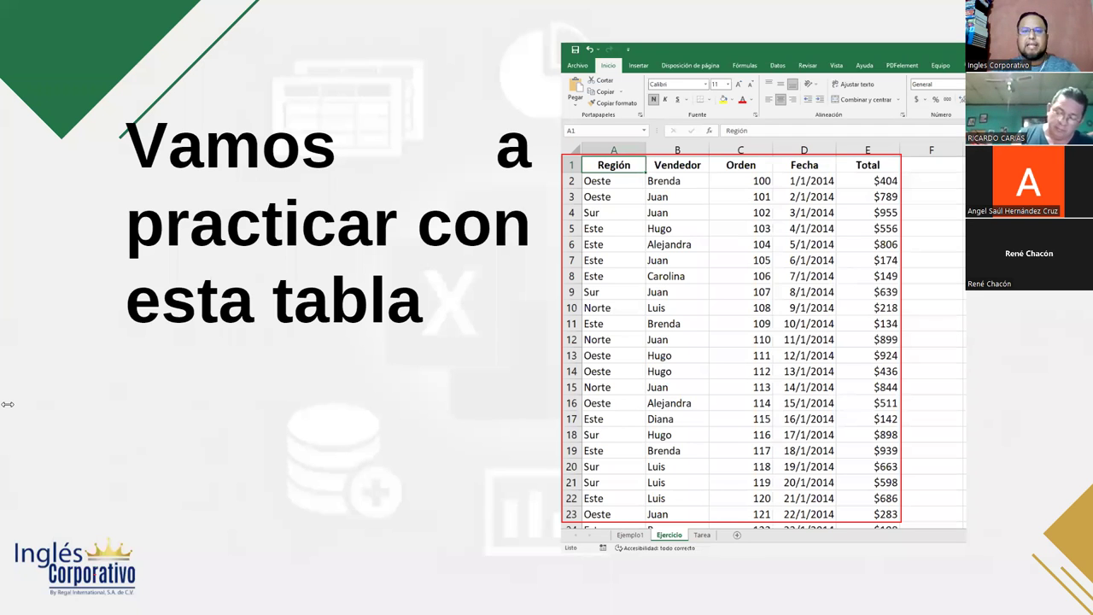
pyautogui.click(7, 403)
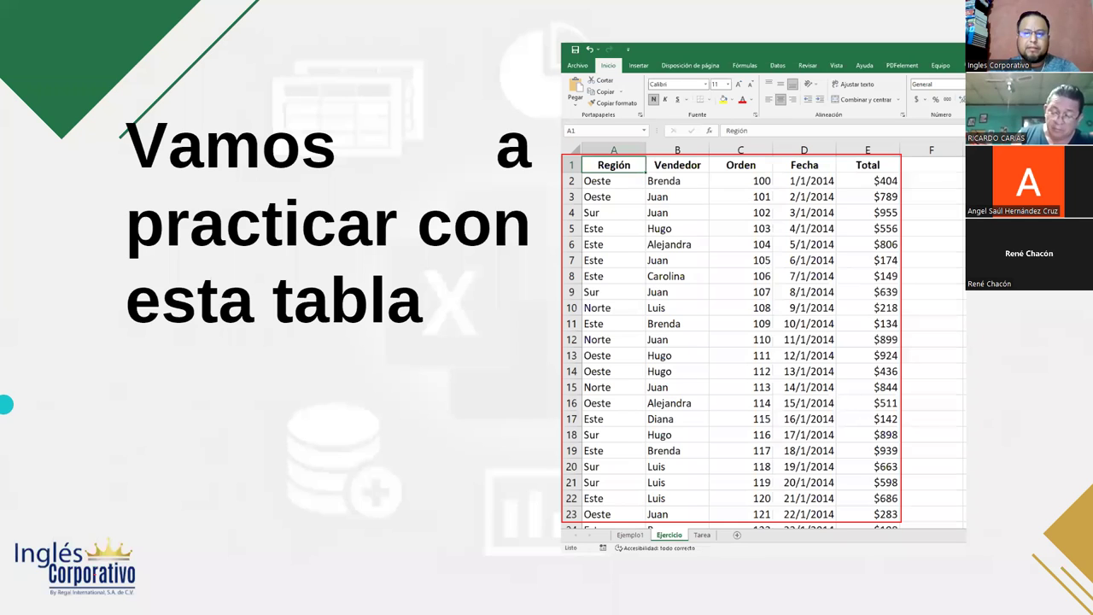